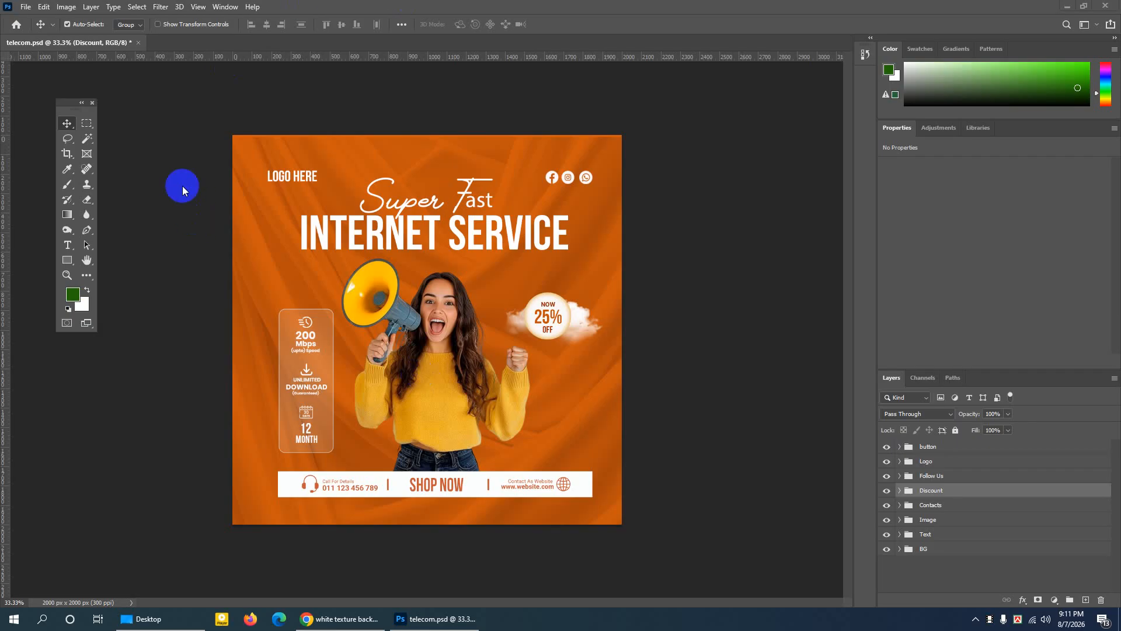
# Set up a new web document at 2000 × 2000 pixels with a resolution of 300 pixels/inch.
pyautogui.click(26, 7)
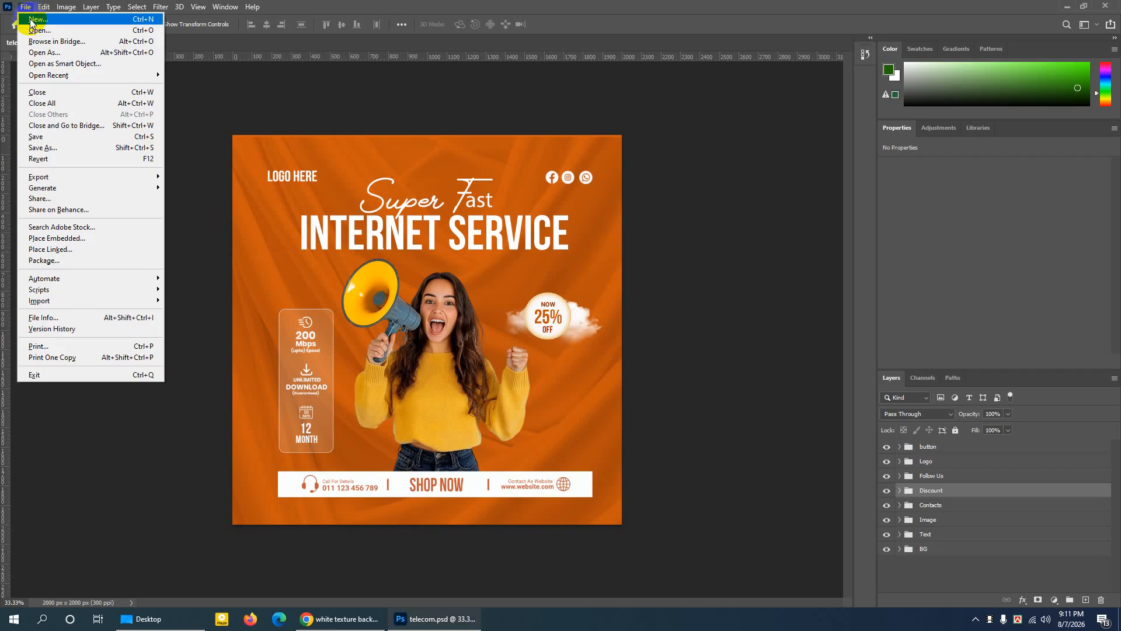
pyautogui.click(30, 19)
pyautogui.moveTo(293, 107); pyautogui.dragTo(266, 104)
pyautogui.click(380, 126)
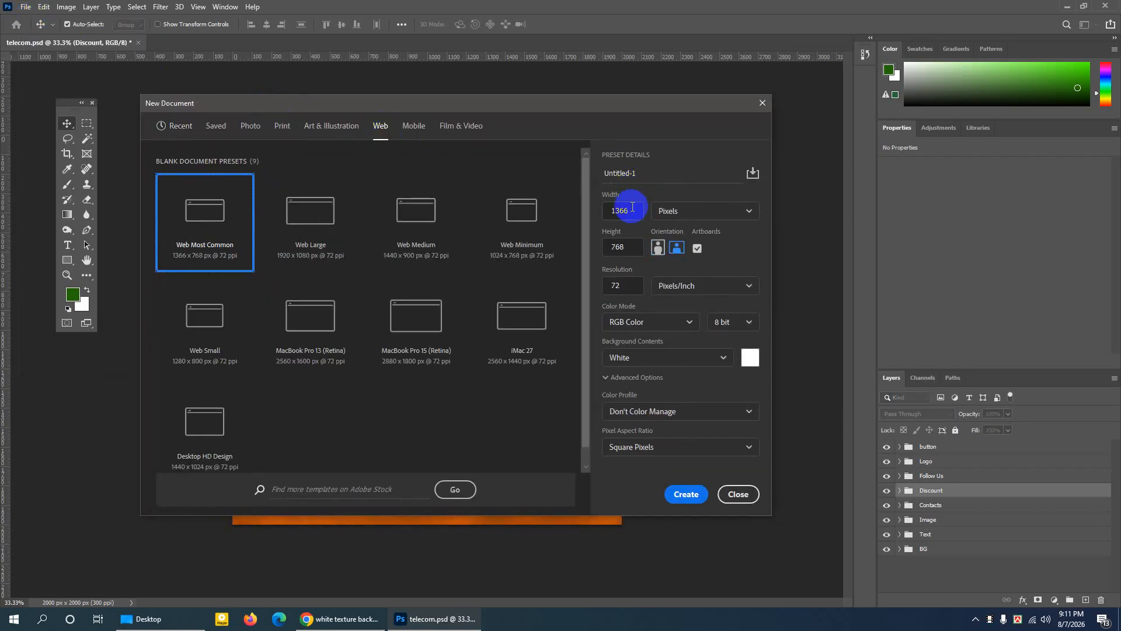
pyautogui.moveTo(631, 210); pyautogui.dragTo(584, 206)
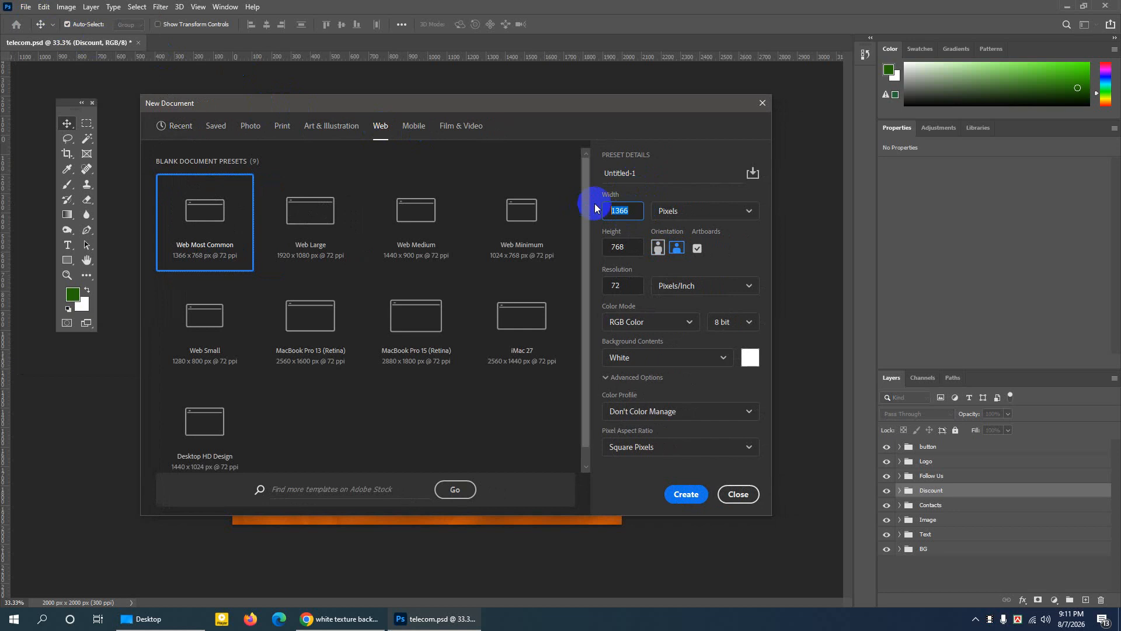
pyautogui.write('2000')
pyautogui.moveTo(639, 246); pyautogui.dragTo(606, 239)
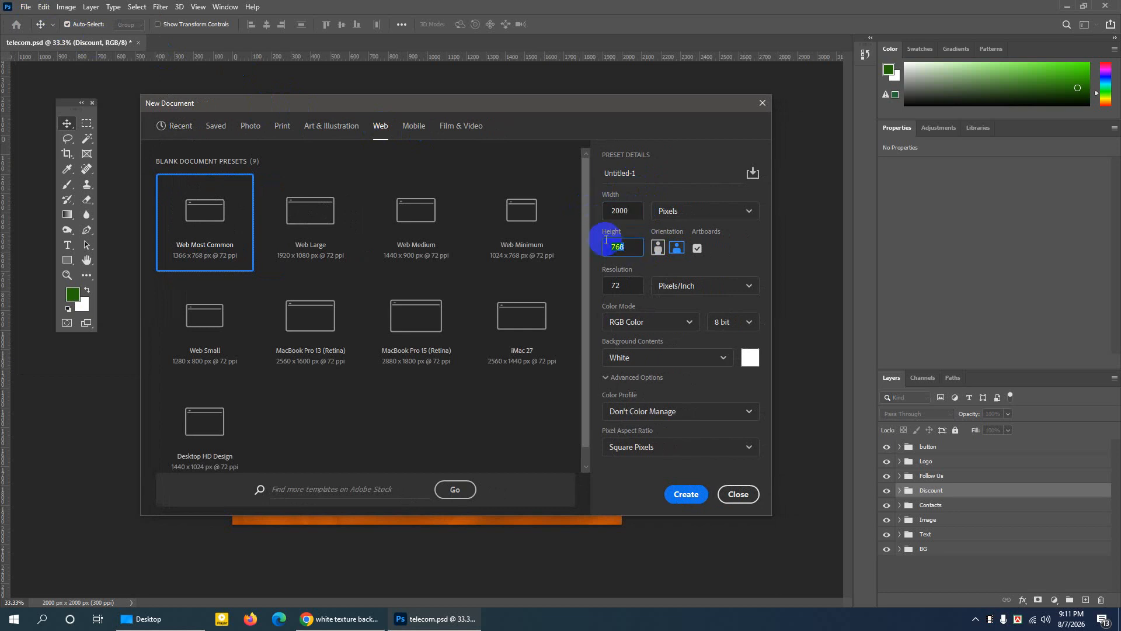
pyautogui.write('2000')
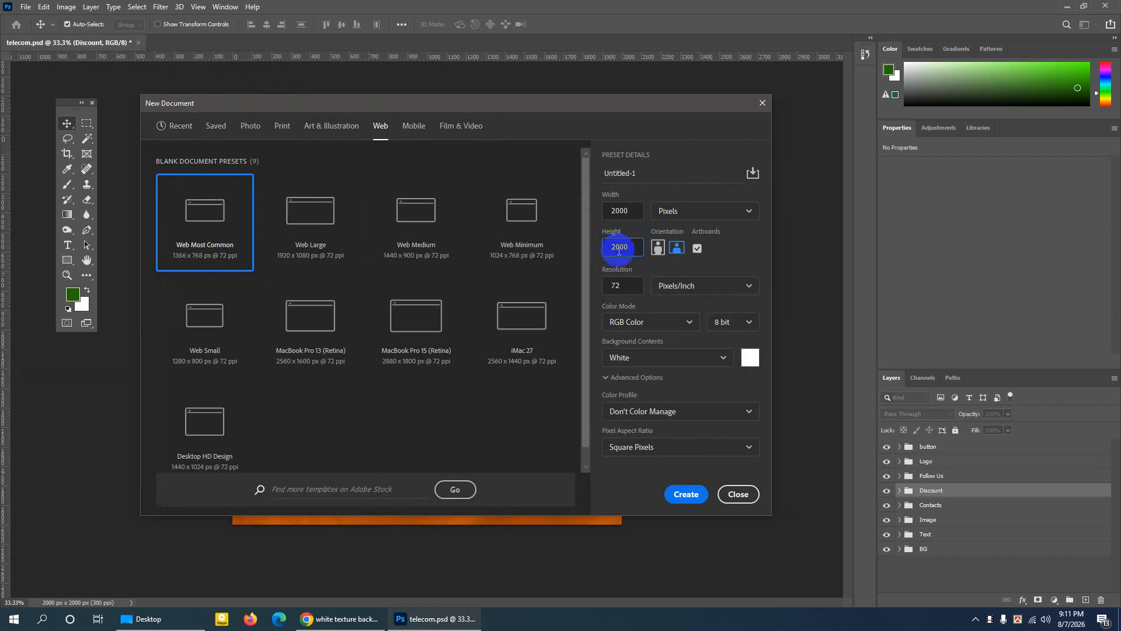
pyautogui.doubleClick(607, 284)
pyautogui.write('30')
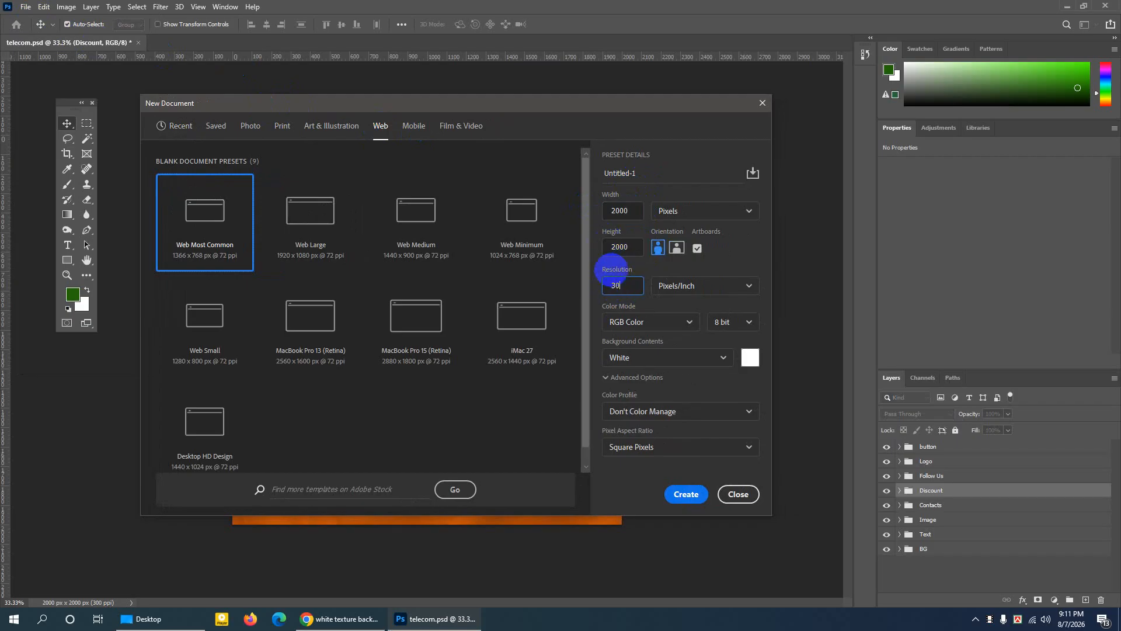
pyautogui.write('0')
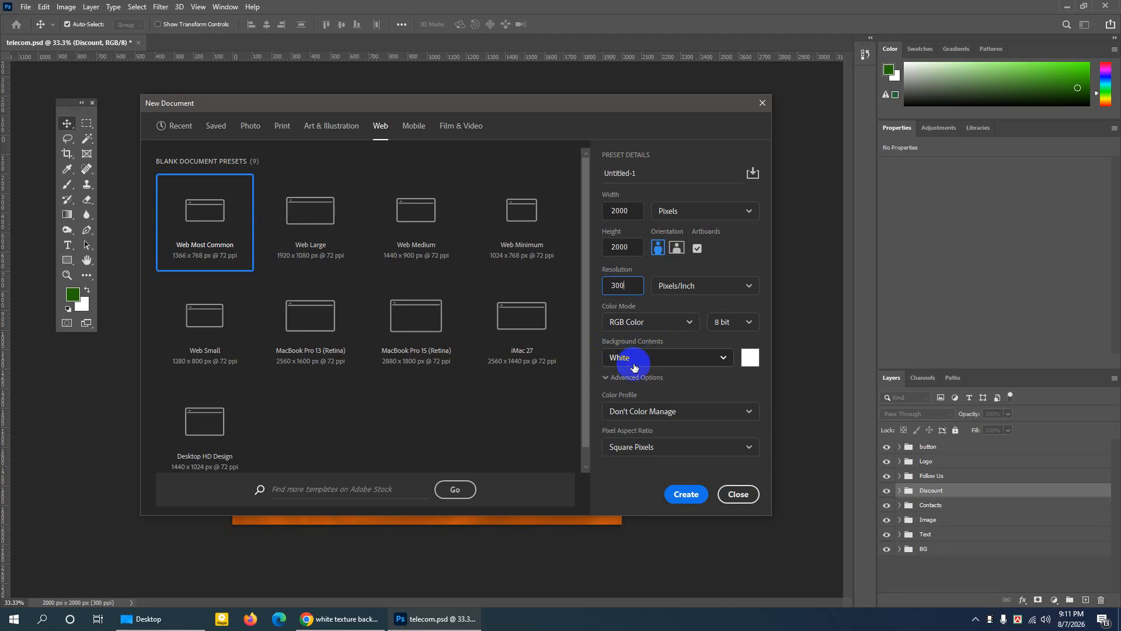
# Set the new document's color profile to Working RGB: sRGB IEC61966-2.1.
pyautogui.click(608, 379)
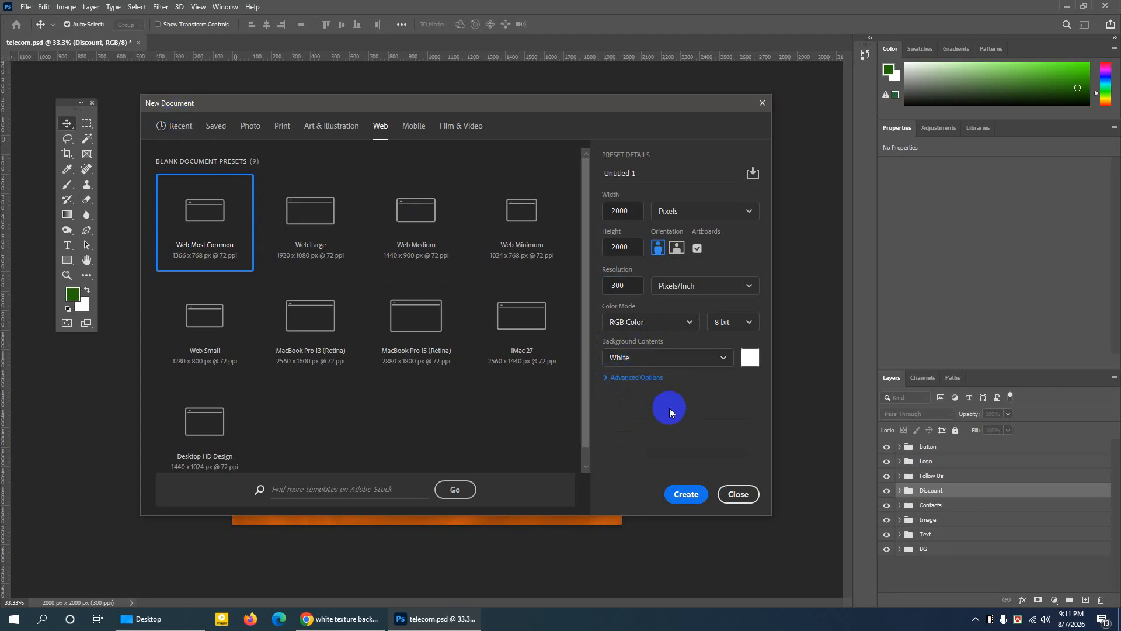
pyautogui.click(649, 380)
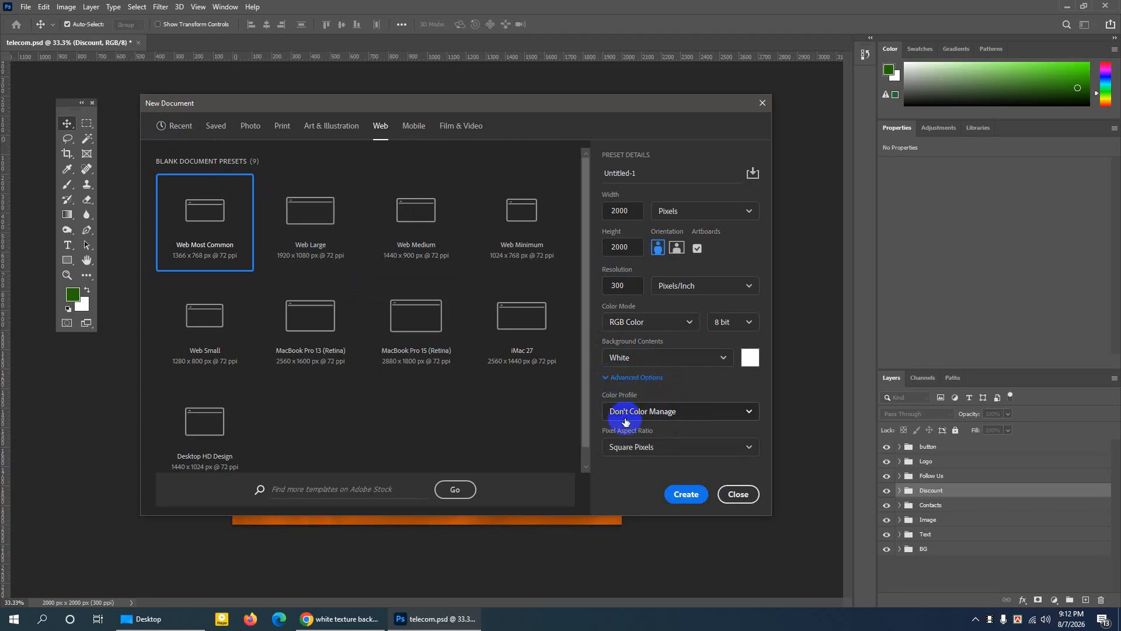
pyautogui.click(695, 413)
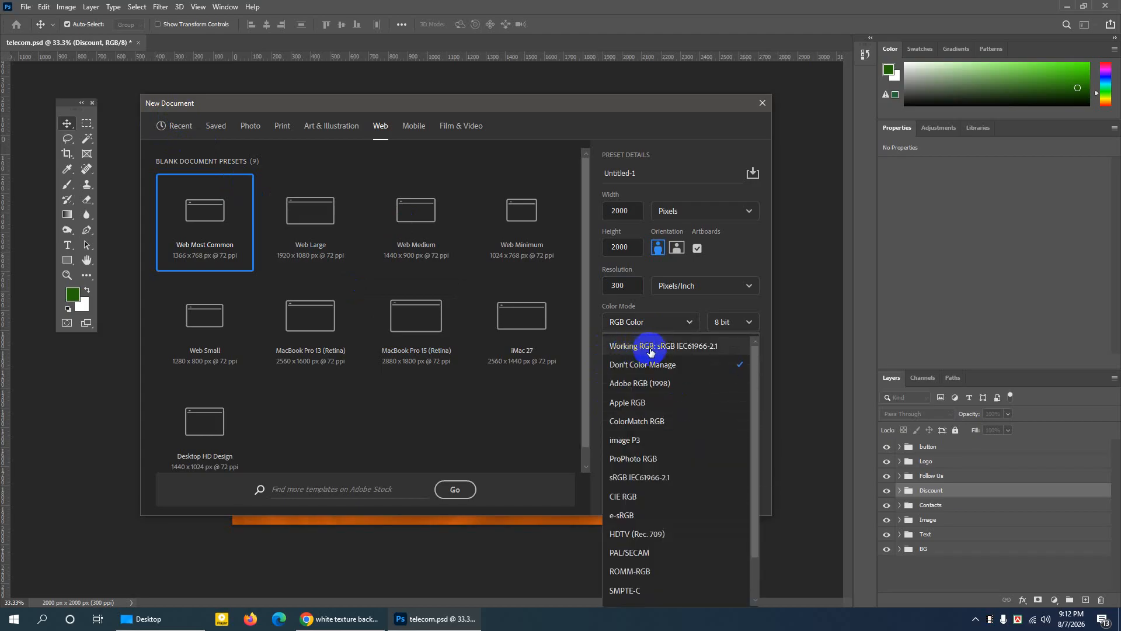
pyautogui.moveTo(755, 380)
pyautogui.mouseDown()
pyautogui.moveTo(755, 439)
pyautogui.moveTo(751, 383)
pyautogui.mouseUp()
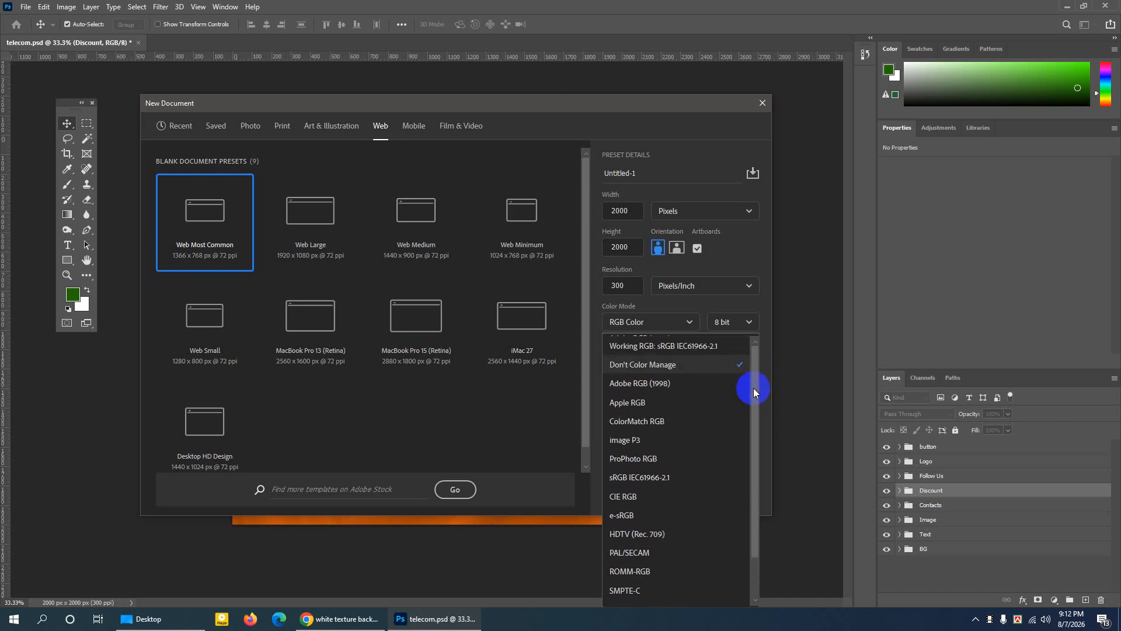
pyautogui.click(669, 347)
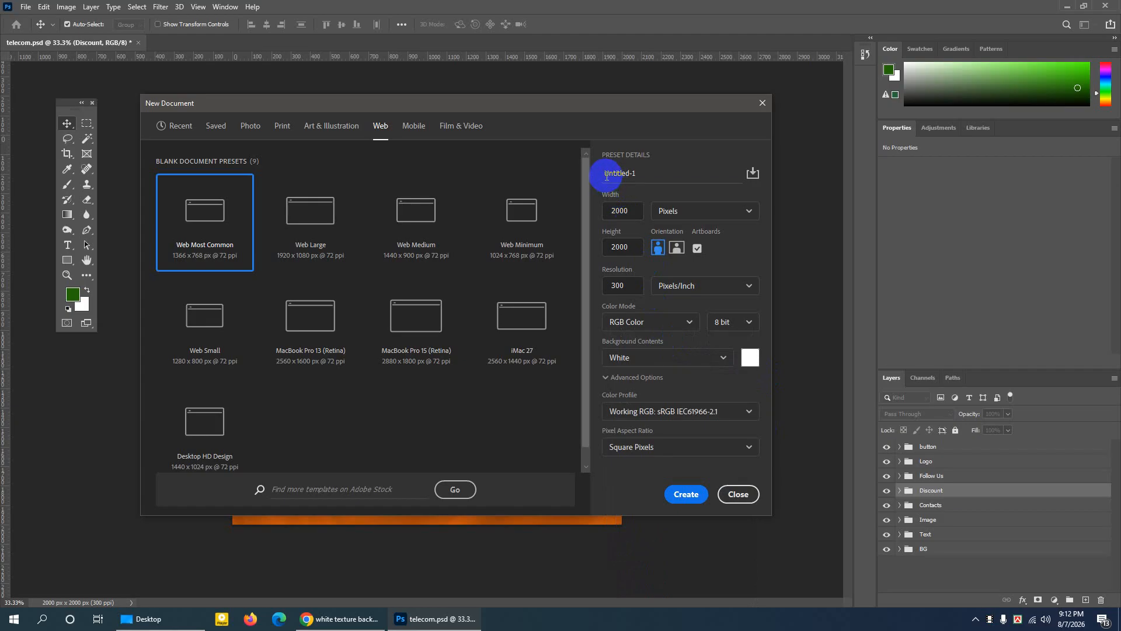
# Name the new document ISP and create it.
pyautogui.moveTo(605, 174); pyautogui.dragTo(640, 174)
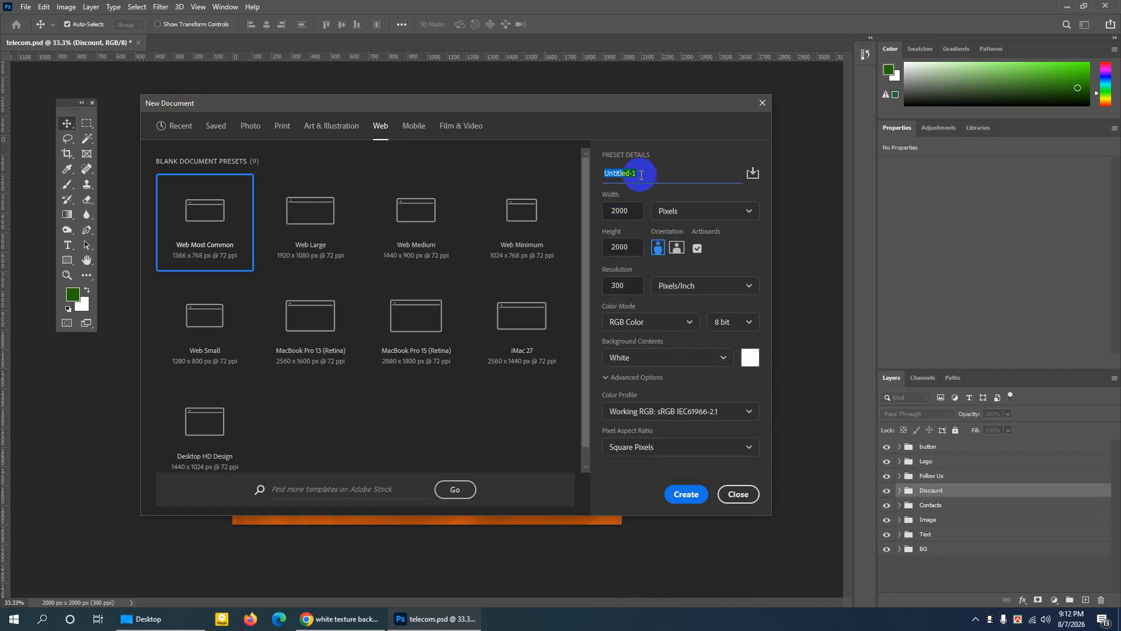
pyautogui.write('S')
pyautogui.write('ISP')
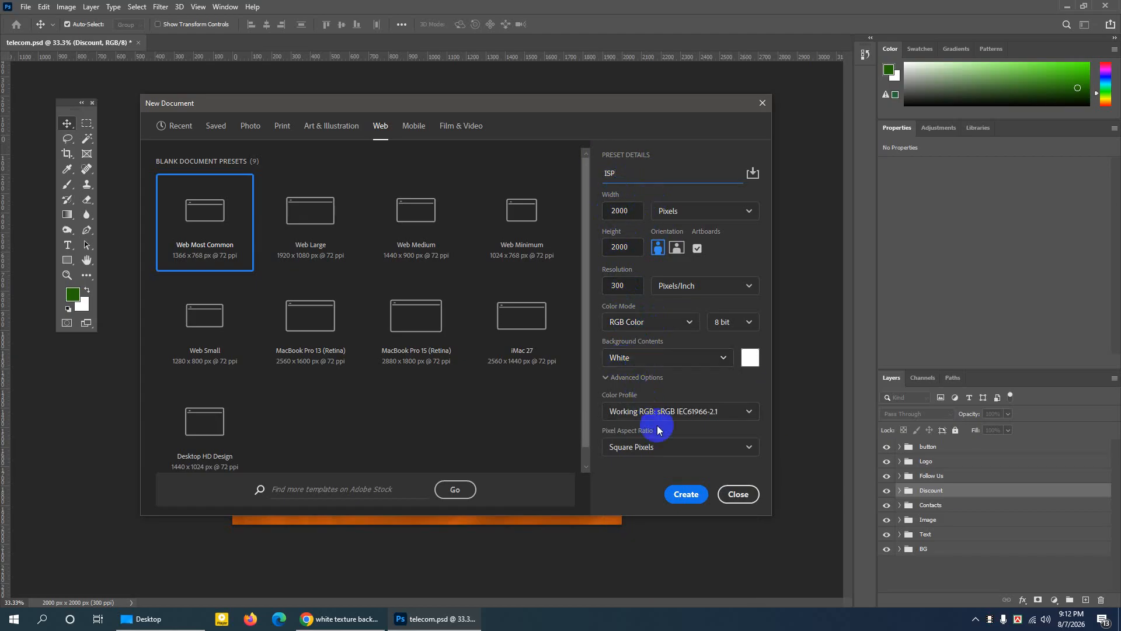
pyautogui.click(729, 494)
pyautogui.click(686, 496)
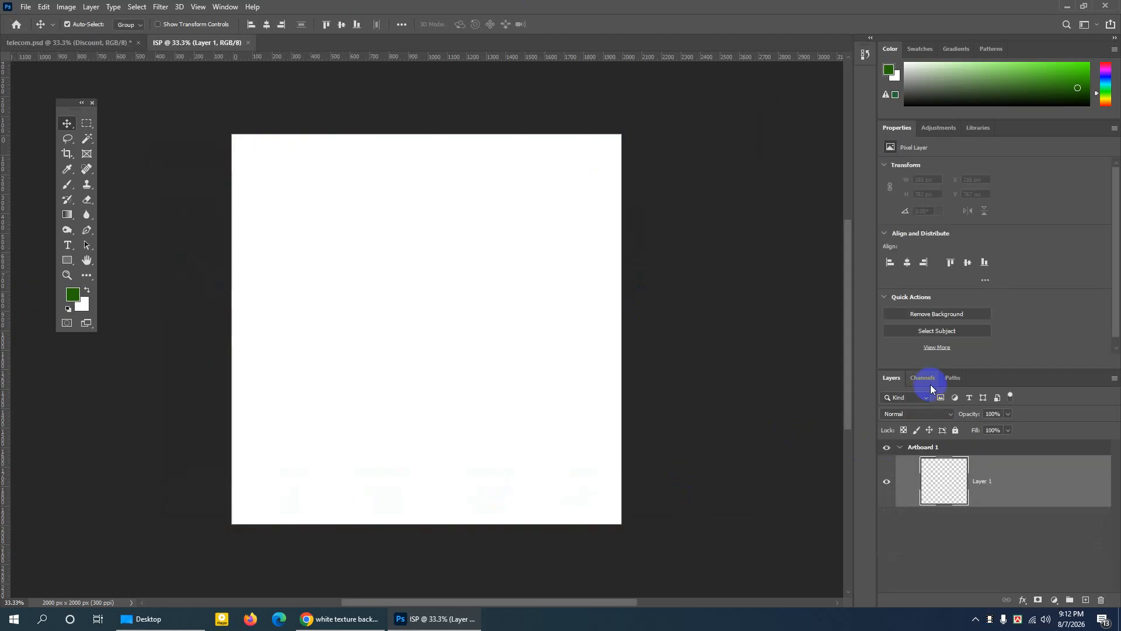
# Enlarge the Layers panel by shrinking the Properties area above it.
pyautogui.moveTo(938, 369); pyautogui.dragTo(926, 280)
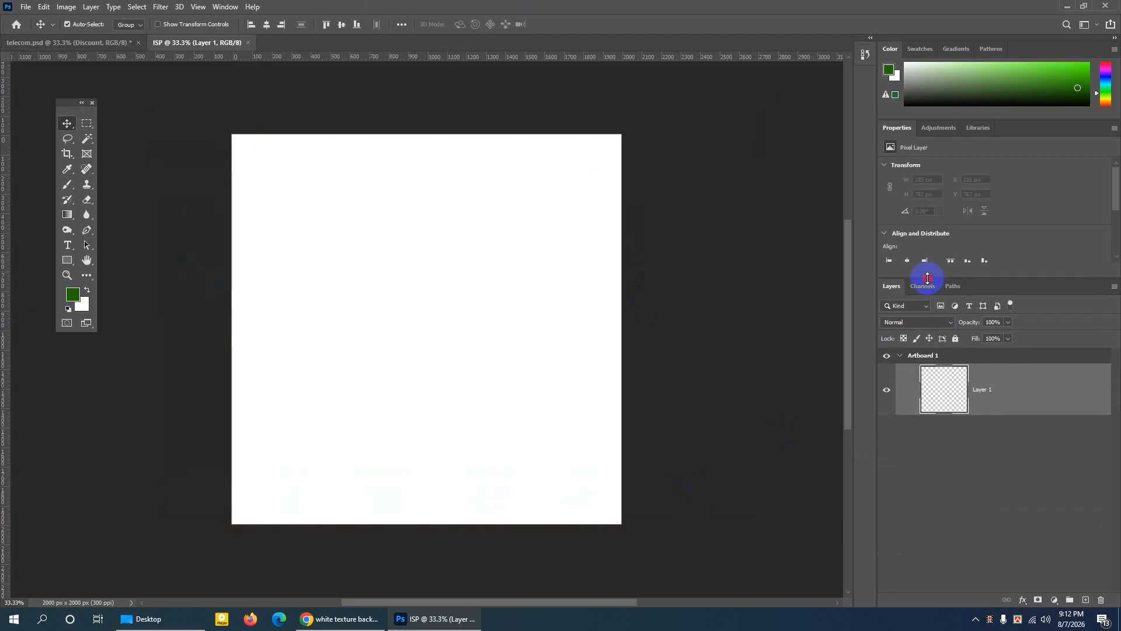
pyautogui.click(891, 288)
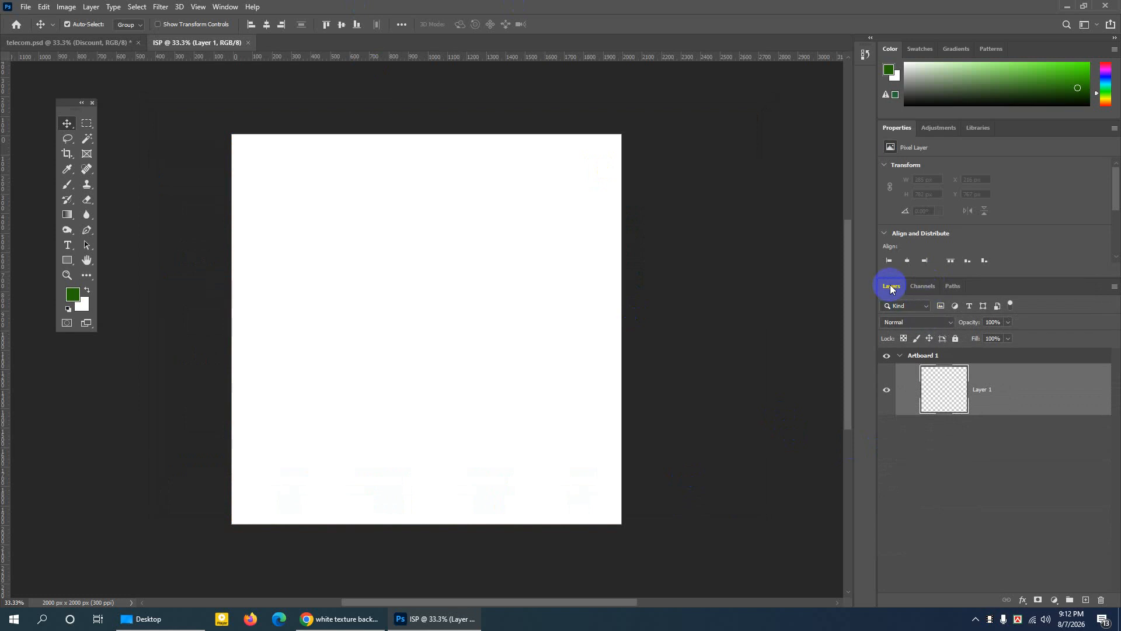
# Hide the Layers panel and show it again.
pyautogui.click(216, 8)
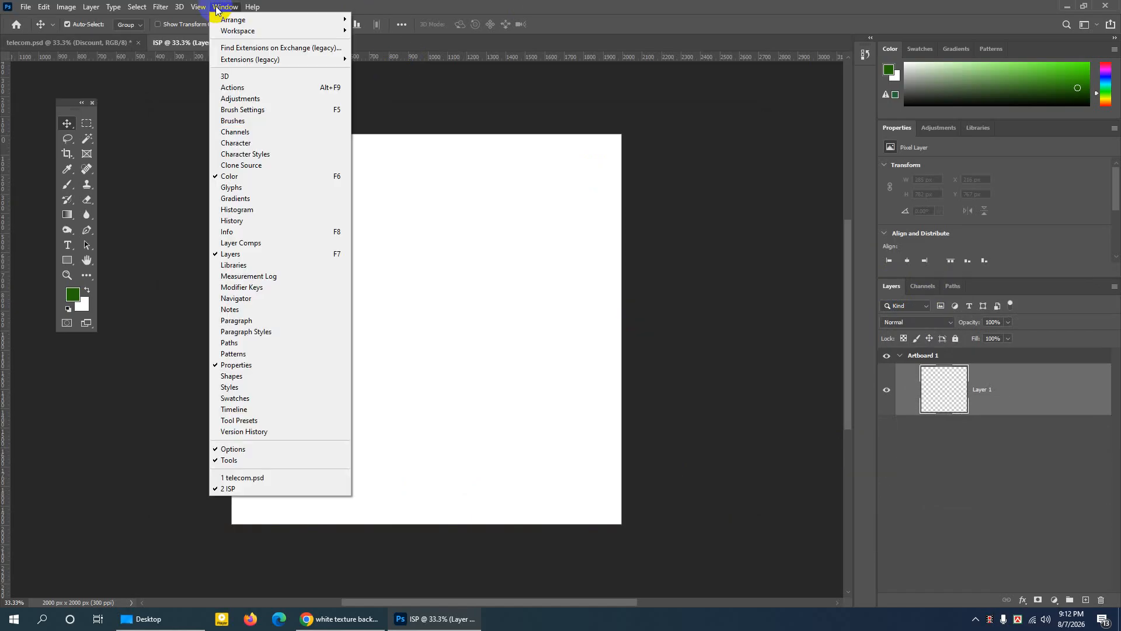
pyautogui.click(232, 255)
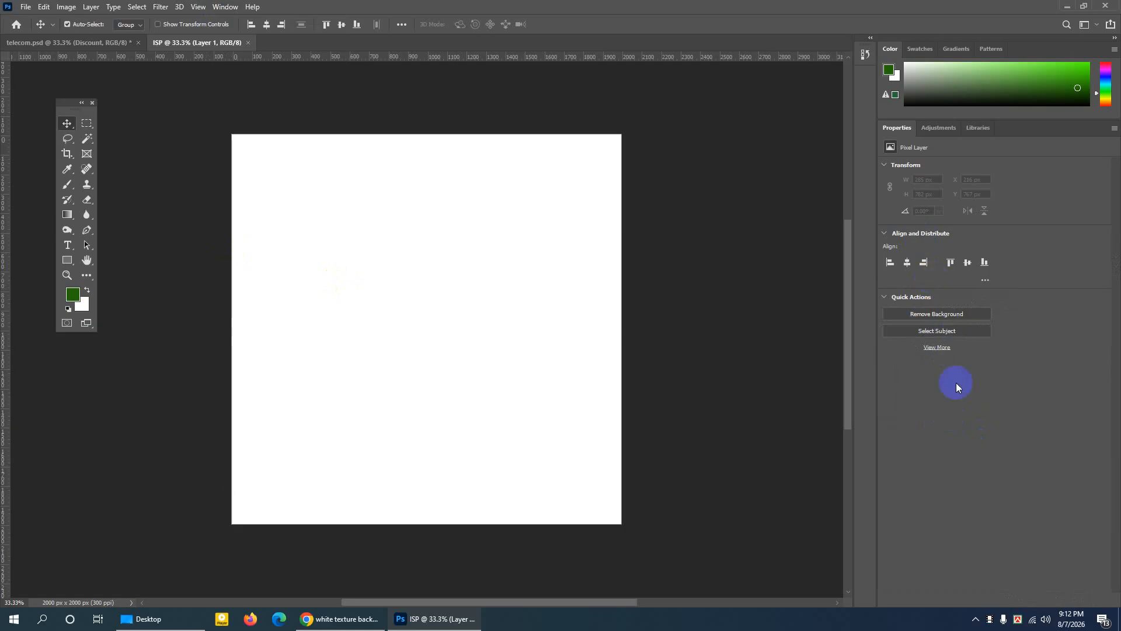
pyautogui.click(228, 8)
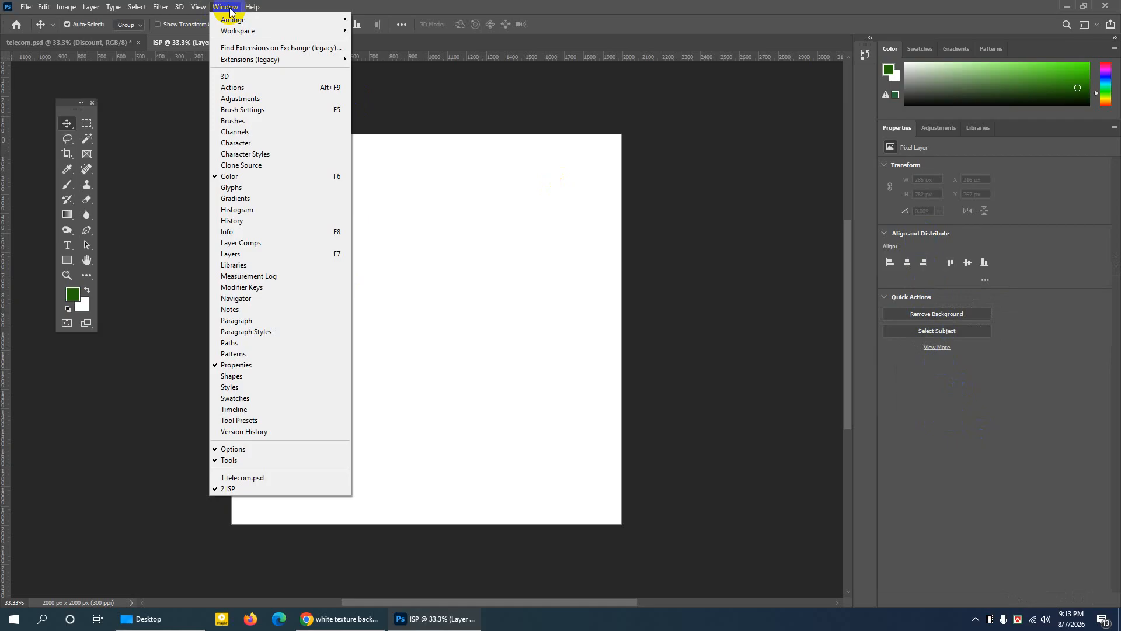
pyautogui.click(231, 257)
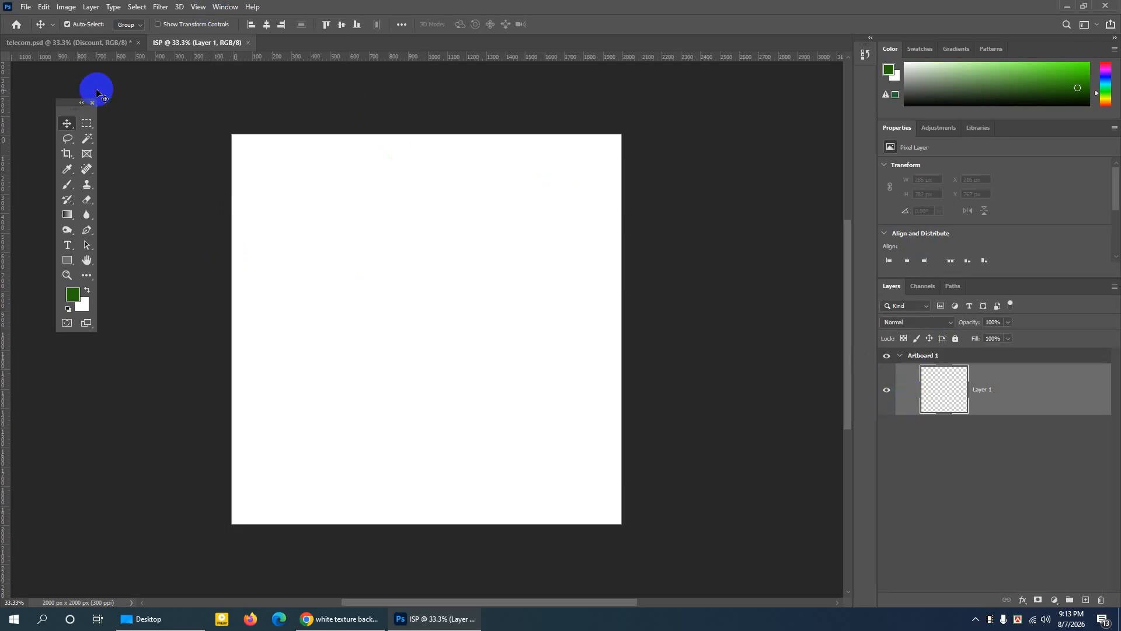
# Close the floating Tools panel and bring it back beside the canvas.
pyautogui.moveTo(68, 109)
pyautogui.mouseDown()
pyautogui.moveTo(68, 141)
pyautogui.moveTo(68, 113)
pyautogui.mouseUp()
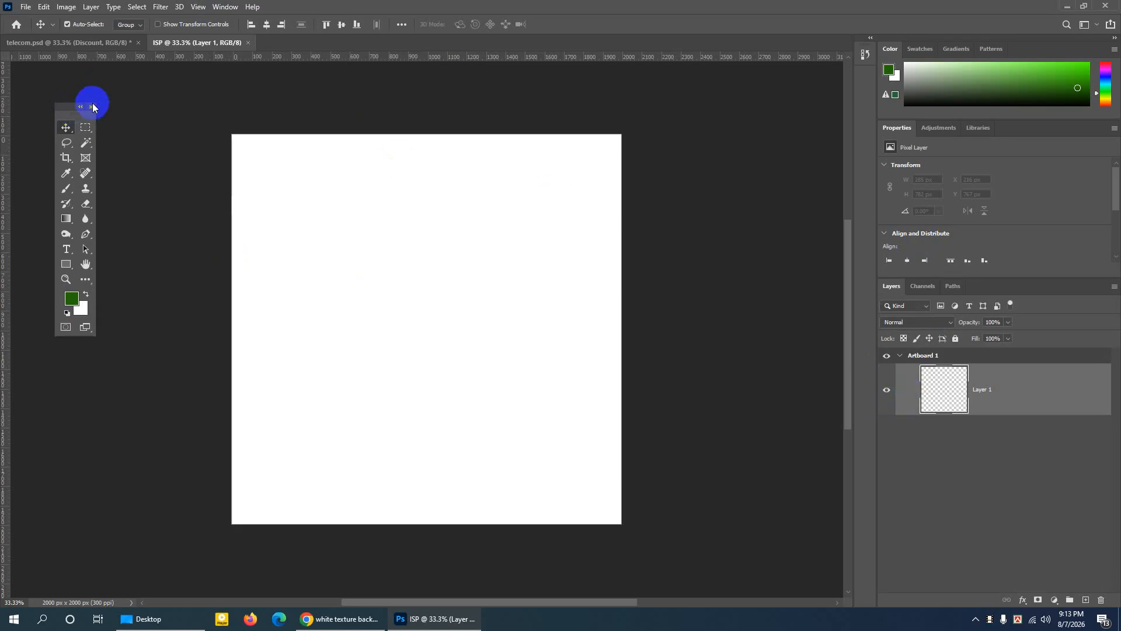
pyautogui.click(91, 107)
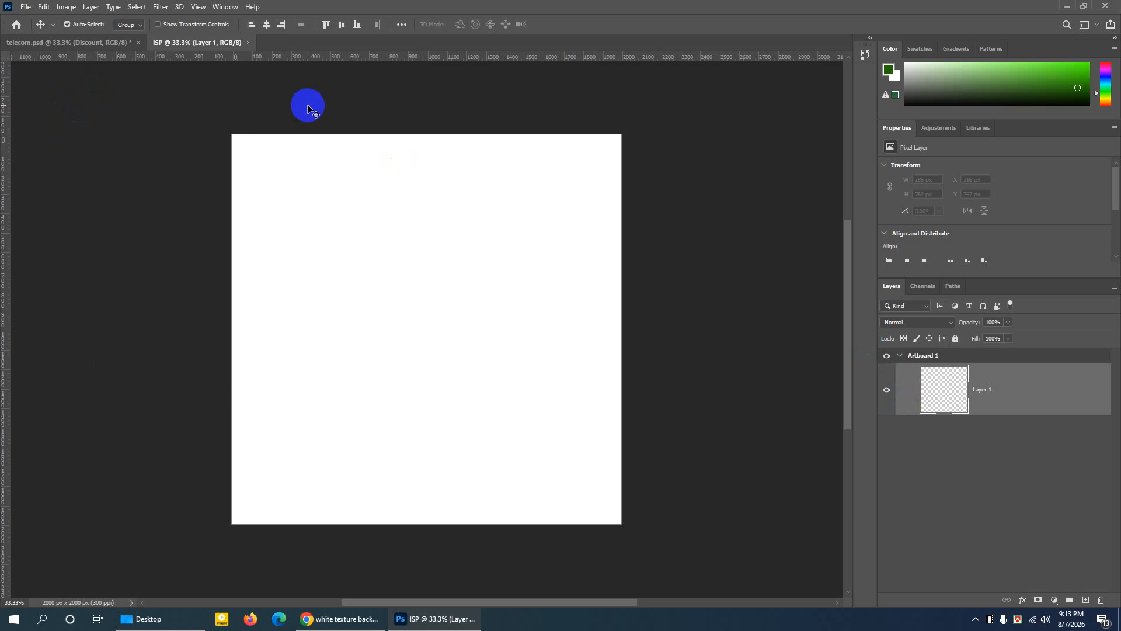
pyautogui.click(222, 7)
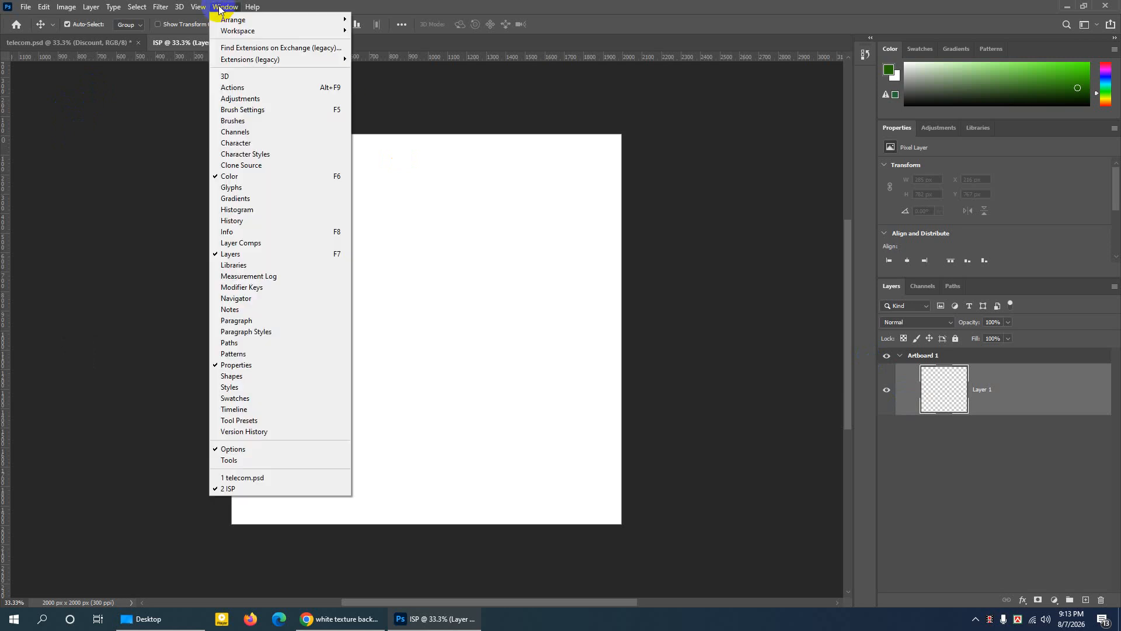
pyautogui.click(223, 461)
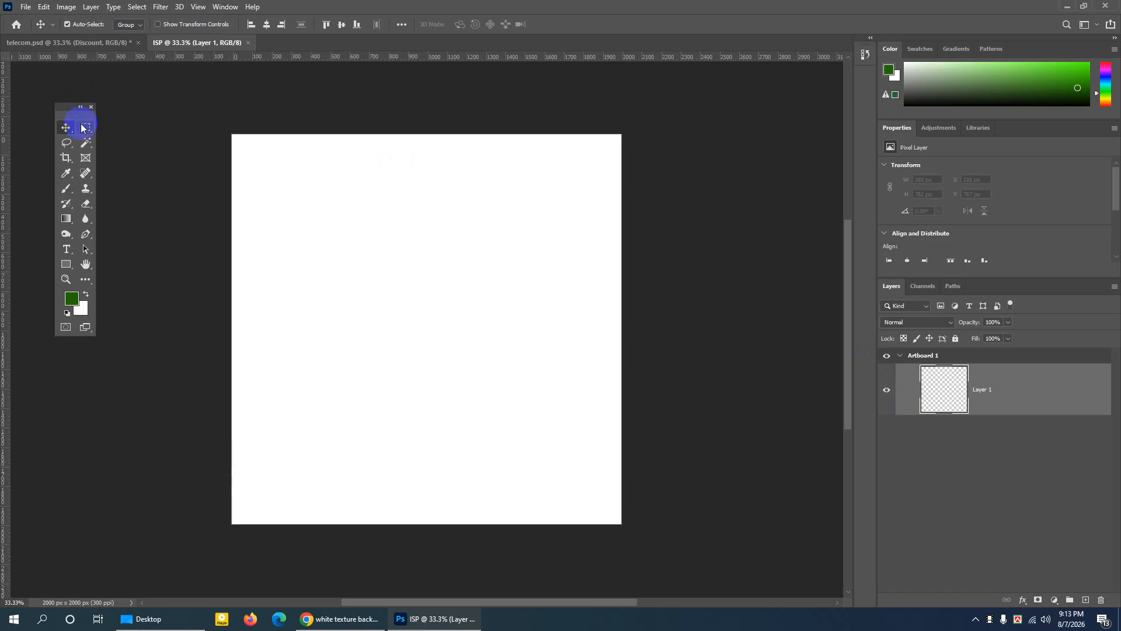
pyautogui.moveTo(70, 109); pyautogui.dragTo(74, 111)
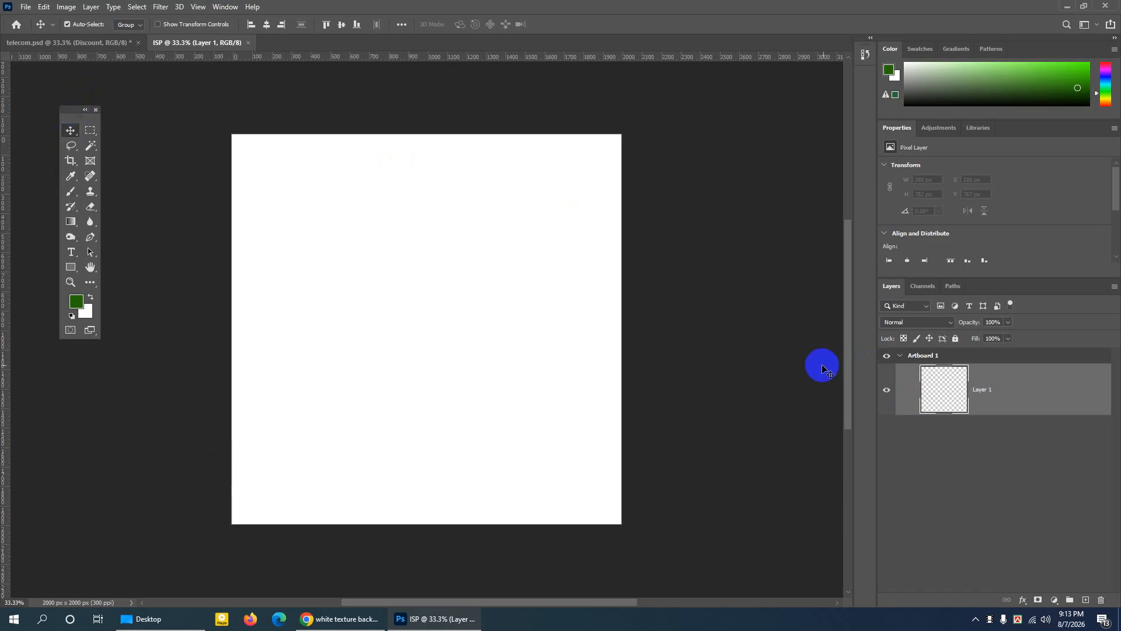
# Ungroup Artboard 1 so that only Layer 1 remains on a plain canvas.
pyautogui.rightClick(921, 359)
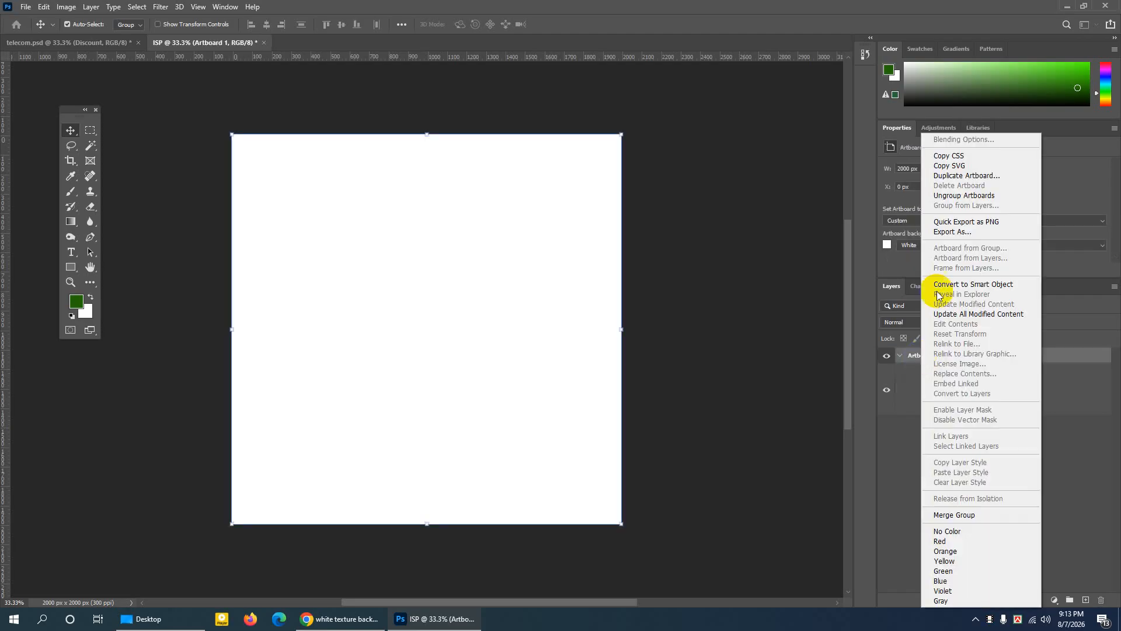
pyautogui.click(981, 197)
pyautogui.click(167, 223)
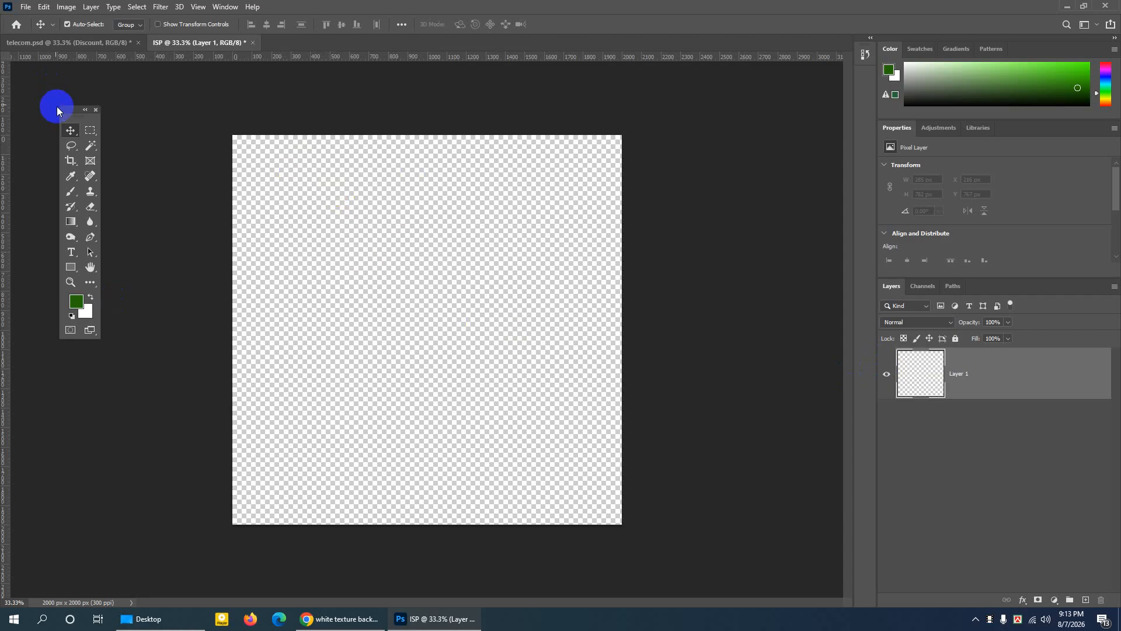
# Draw a white rectangle of about 2001 × 2010 px over the whole canvas and check its coverage by toggling its visibility.
pyautogui.moveTo(71, 266); pyautogui.dragTo(115, 269)
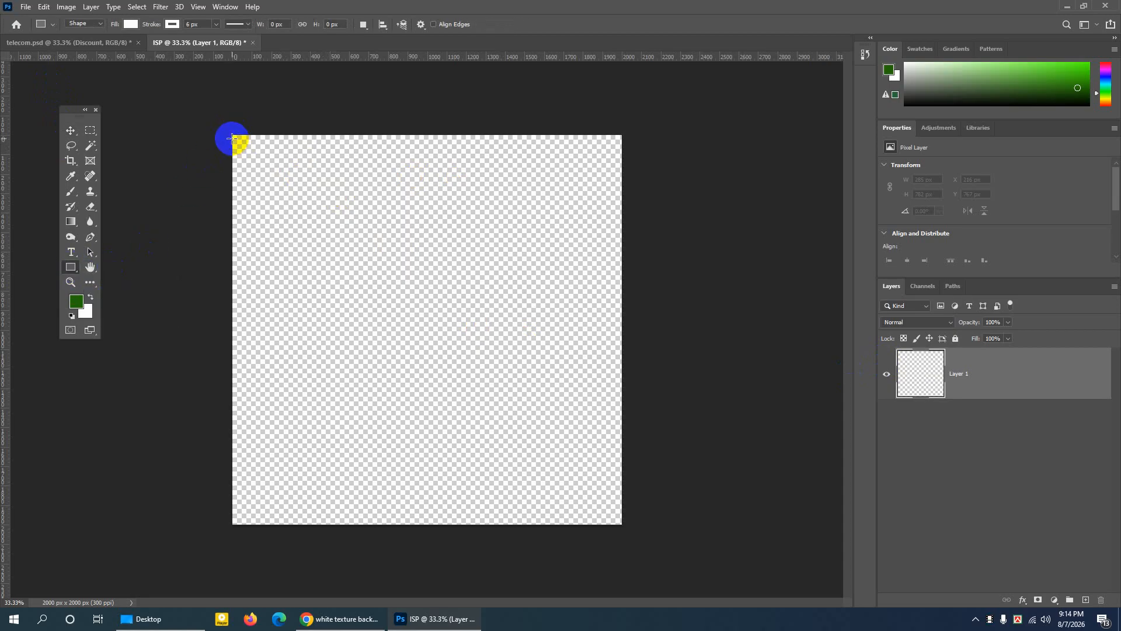
pyautogui.moveTo(231, 132); pyautogui.dragTo(621, 523)
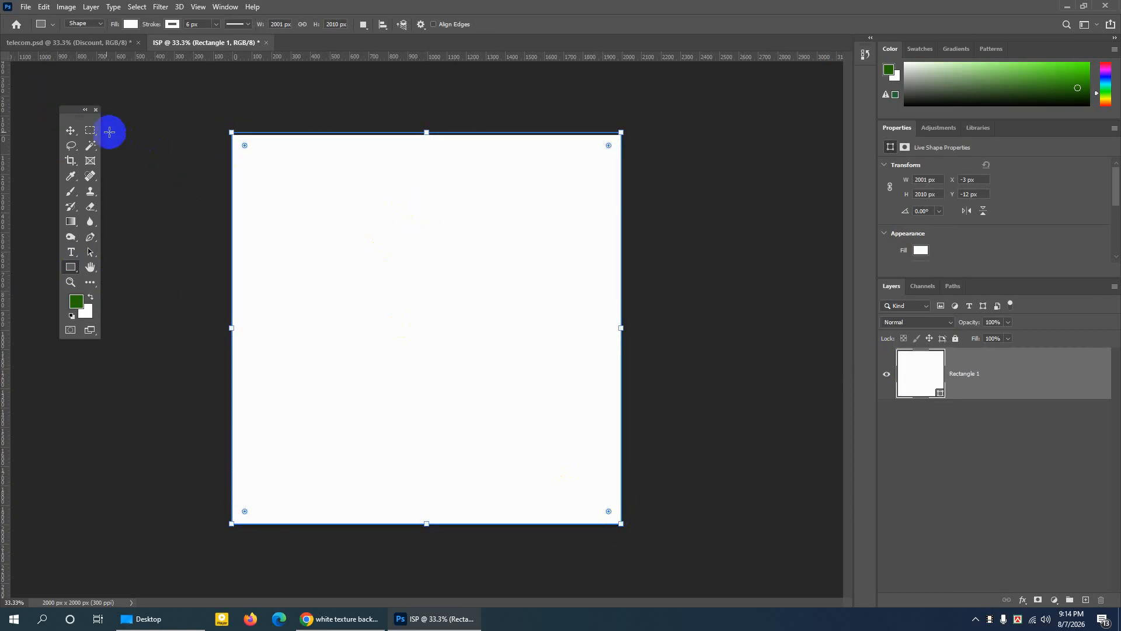
pyautogui.click(70, 130)
pyautogui.moveTo(257, 237); pyautogui.dragTo(257, 237)
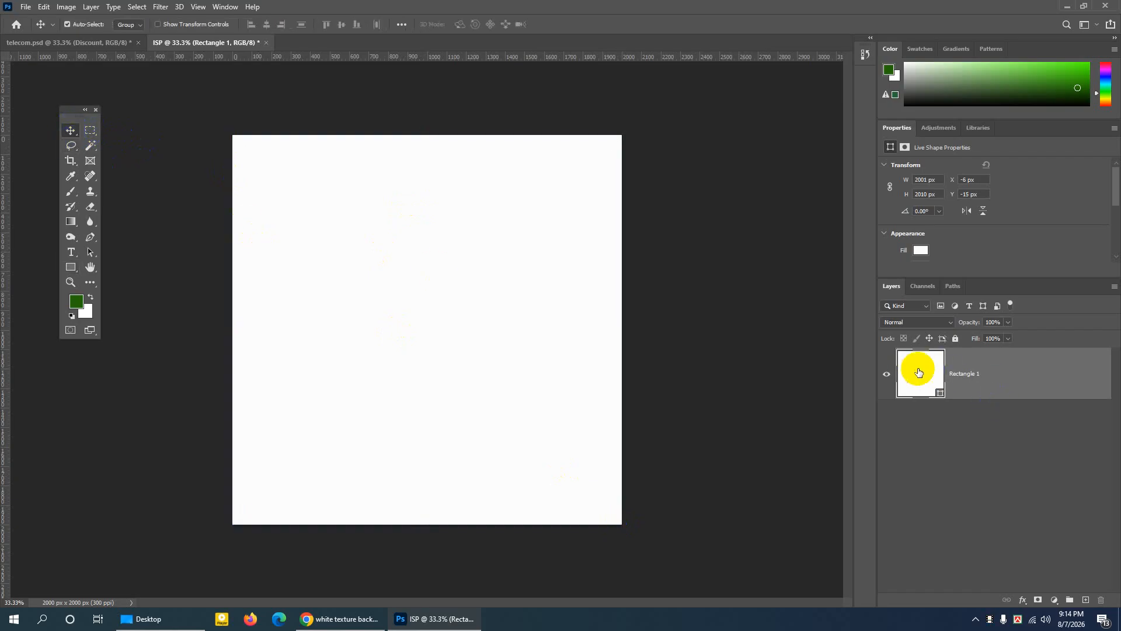
pyautogui.click(886, 377)
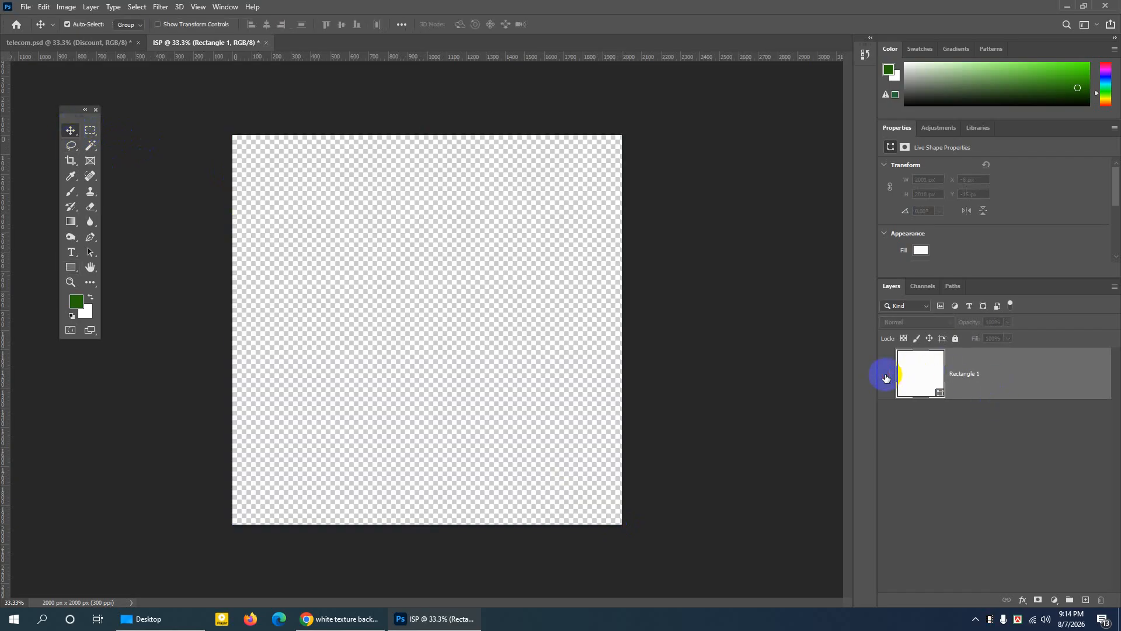
pyautogui.click(885, 377)
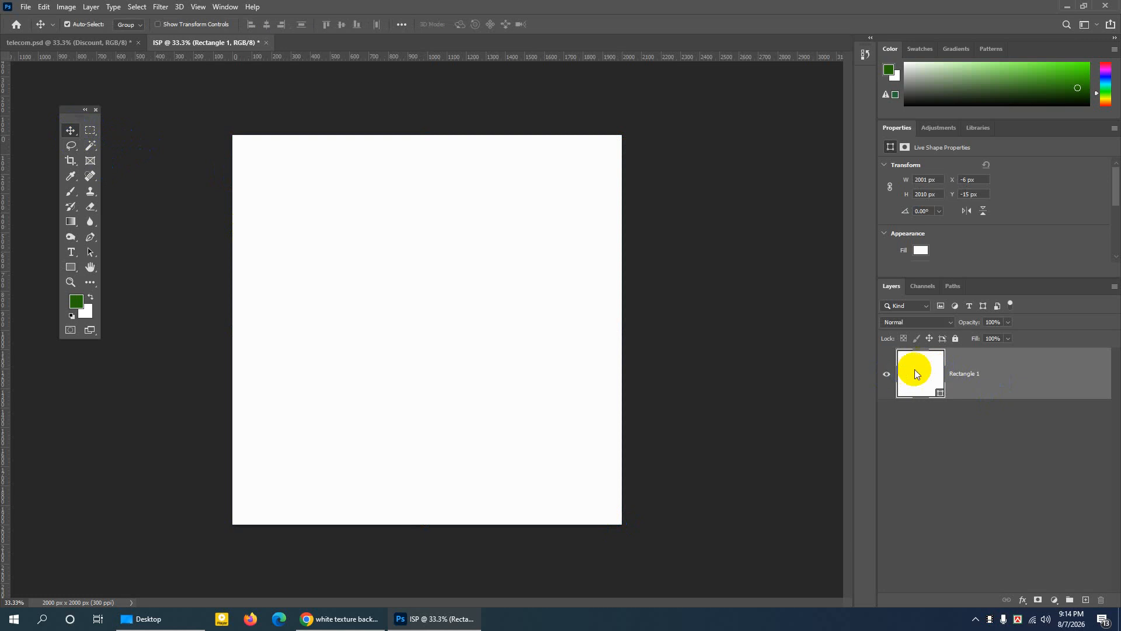
# Add a Color Overlay effect to the Rectangle 1 layer.
pyautogui.doubleClick(1019, 377)
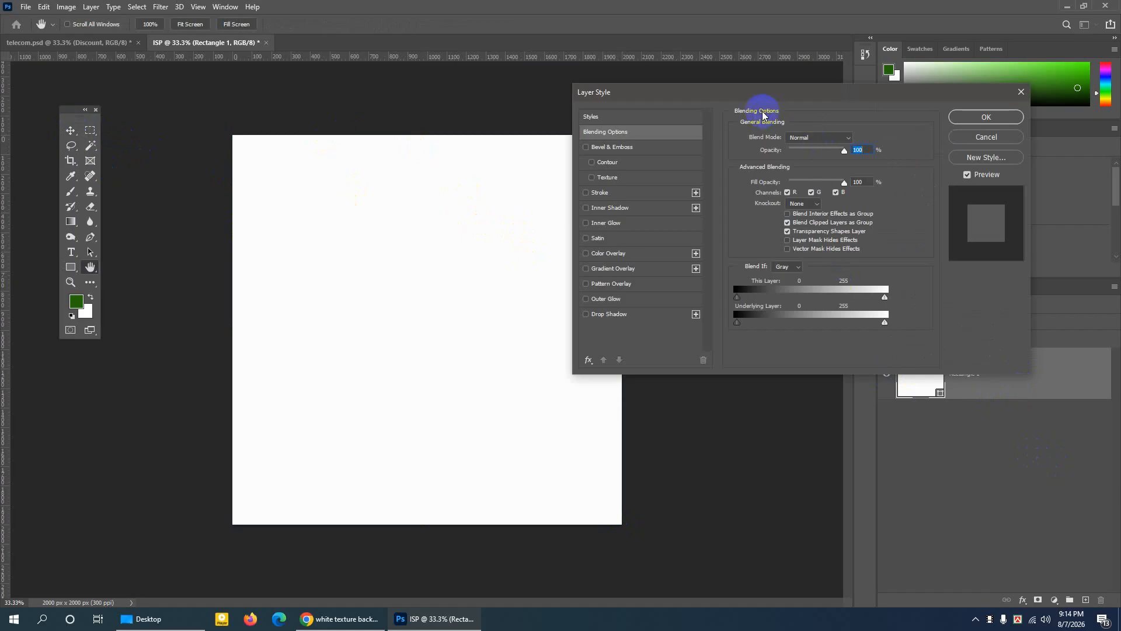
pyautogui.moveTo(743, 102); pyautogui.dragTo(479, 131)
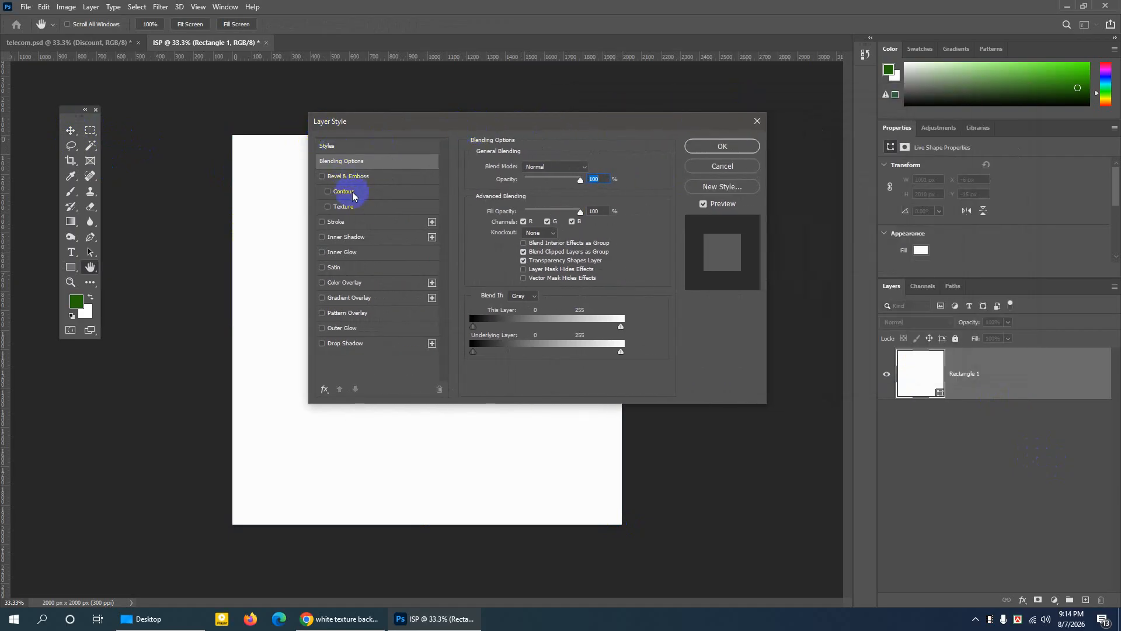
pyautogui.click(350, 285)
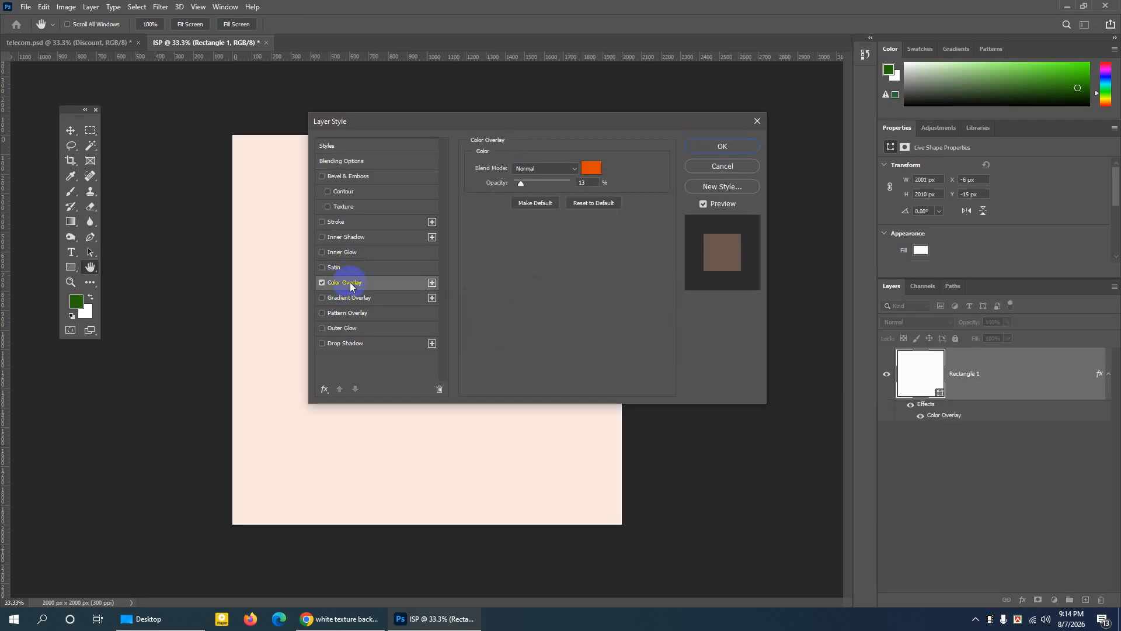
# Try darker and softer shades of orange for the overlay colour, settling on #da602a.
pyautogui.click(589, 170)
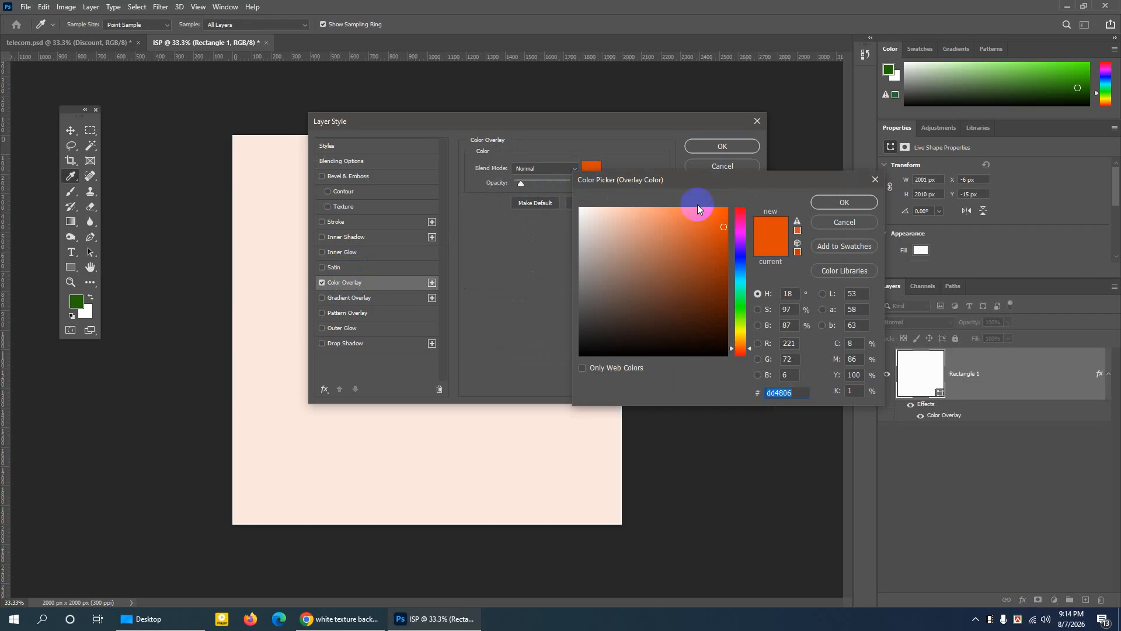
pyautogui.moveTo(691, 180); pyautogui.dragTo(557, 226)
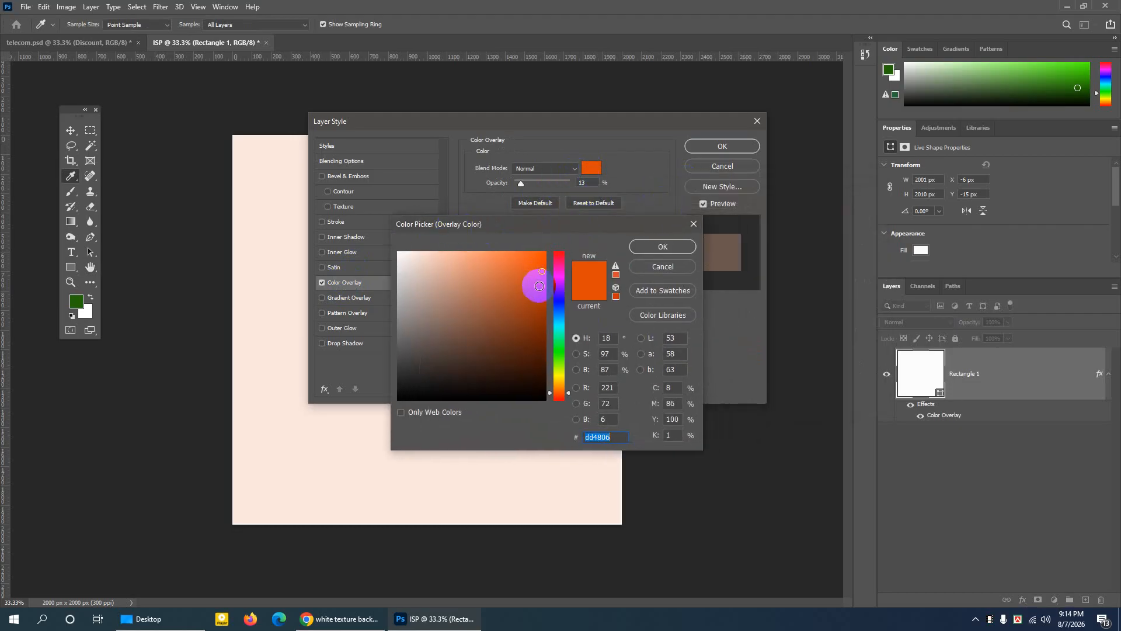
pyautogui.moveTo(535, 286)
pyautogui.mouseDown()
pyautogui.moveTo(536, 271)
pyautogui.moveTo(539, 294)
pyautogui.moveTo(538, 283)
pyautogui.mouseUp()
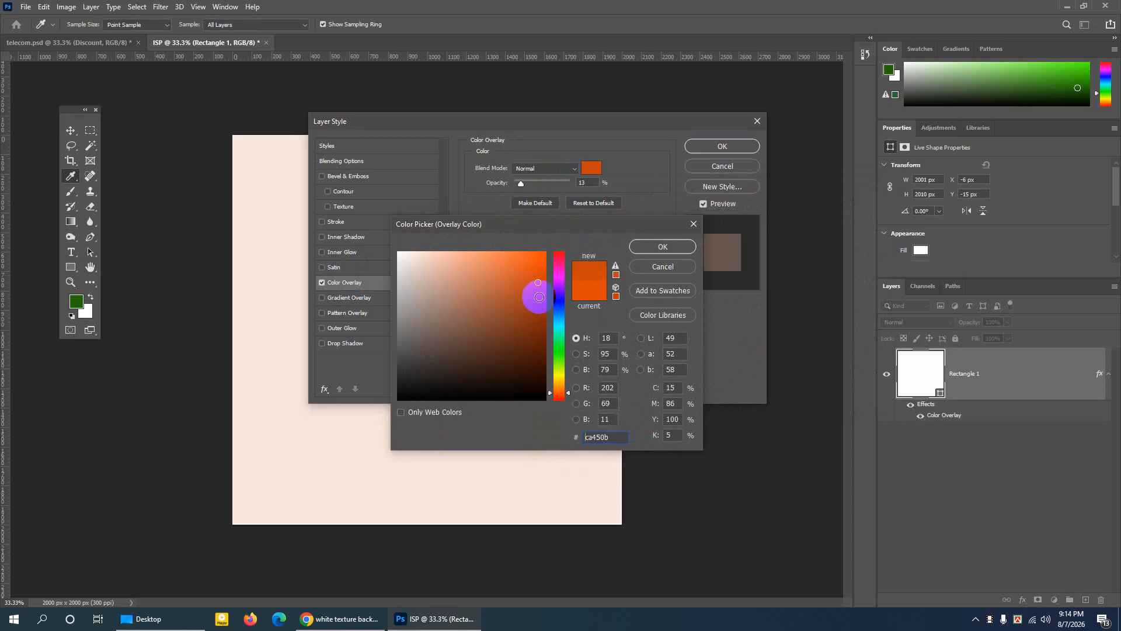
pyautogui.click(537, 301)
pyautogui.moveTo(533, 290); pyautogui.dragTo(518, 273)
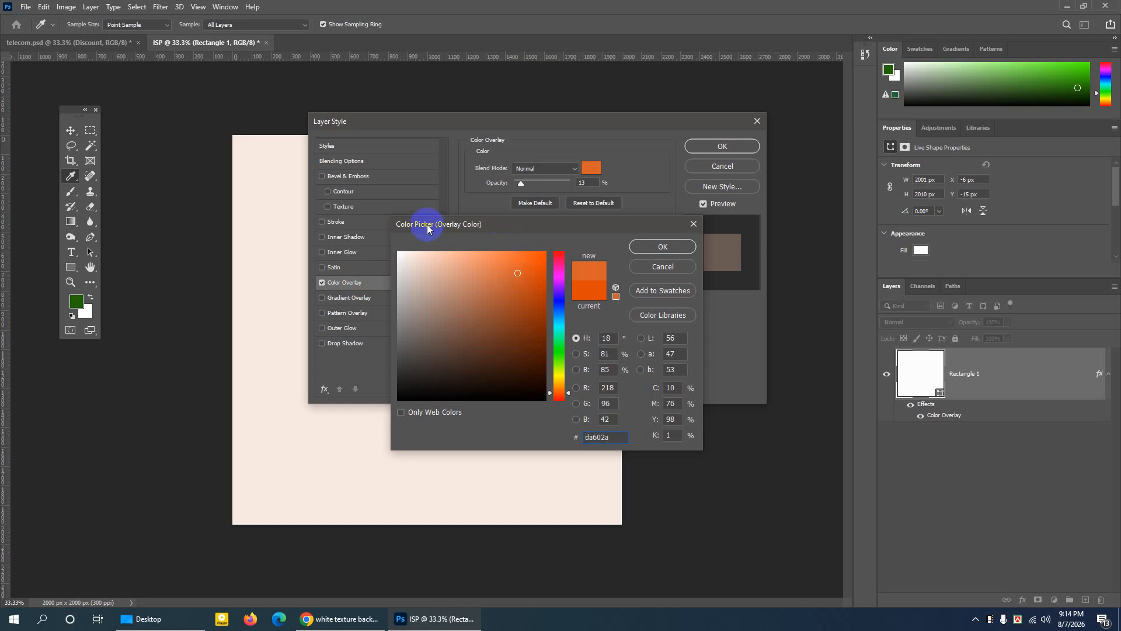
pyautogui.moveTo(467, 224); pyautogui.dragTo(448, 224)
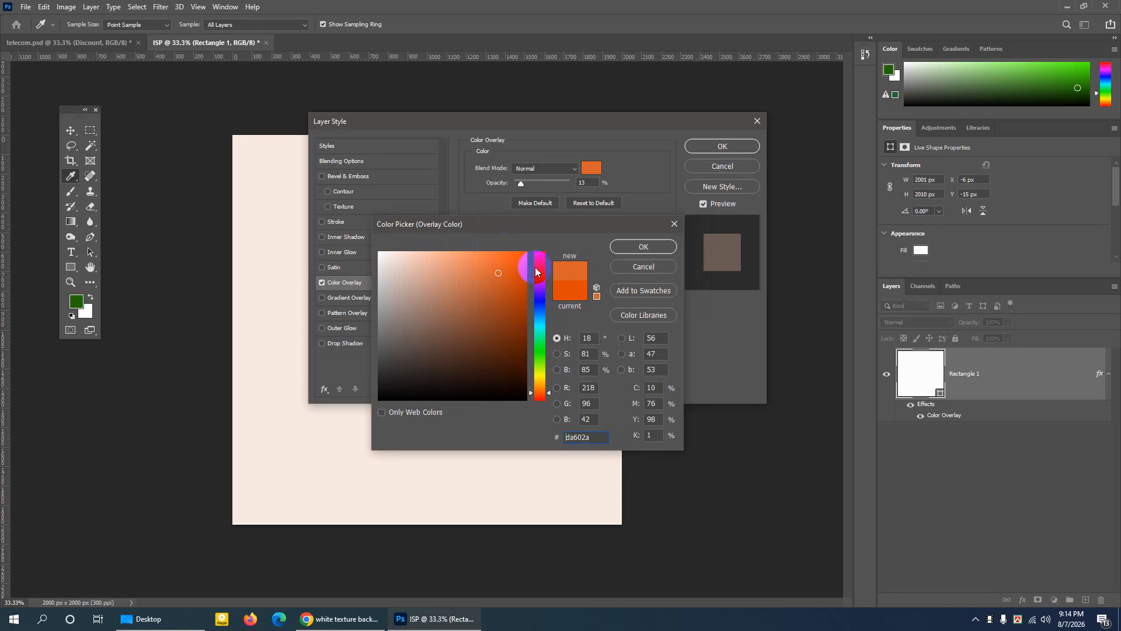
# Shift the overlay colour to a yellower hue of 28° and try lighter and darker shades, ending on #c26411.
pyautogui.click(537, 388)
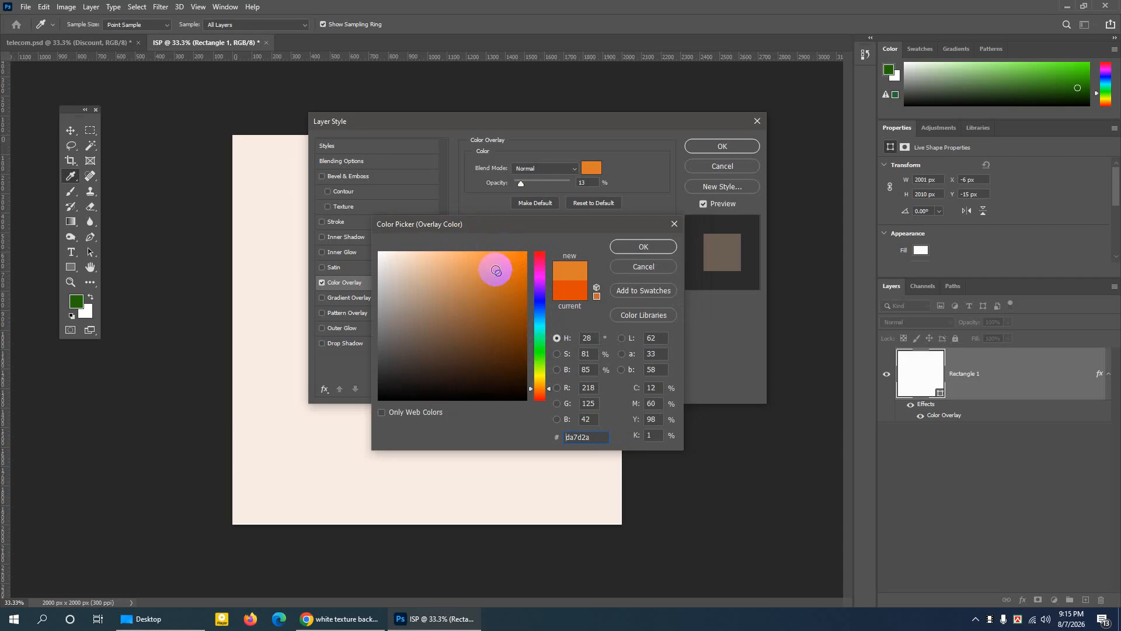
pyautogui.click(492, 267)
pyautogui.click(488, 259)
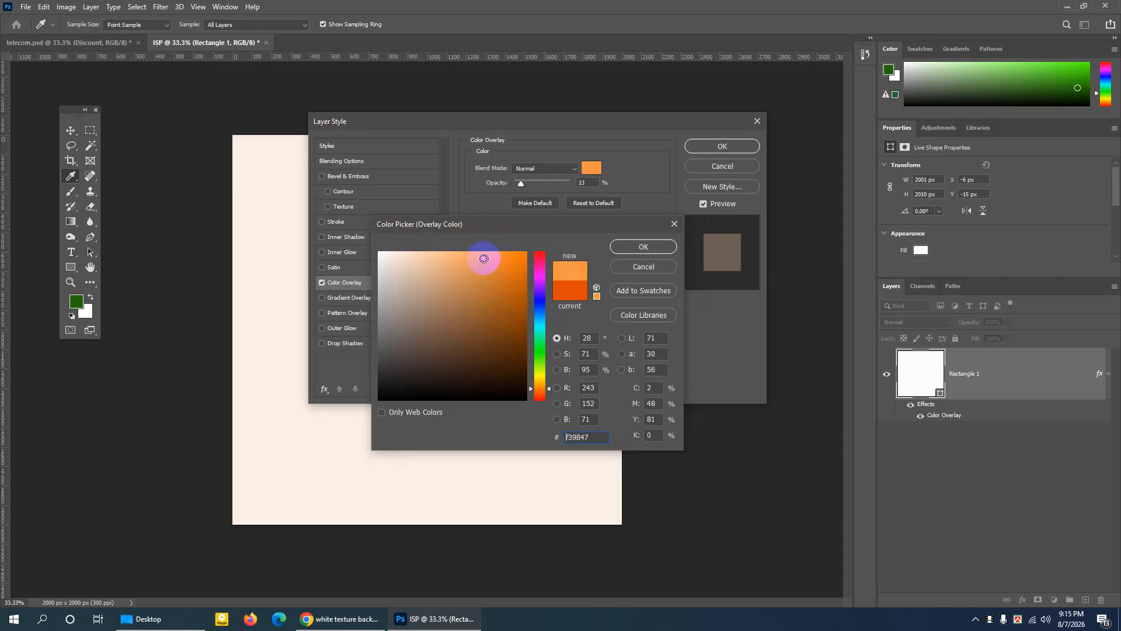
pyautogui.click(494, 271)
pyautogui.moveTo(494, 271); pyautogui.dragTo(513, 292)
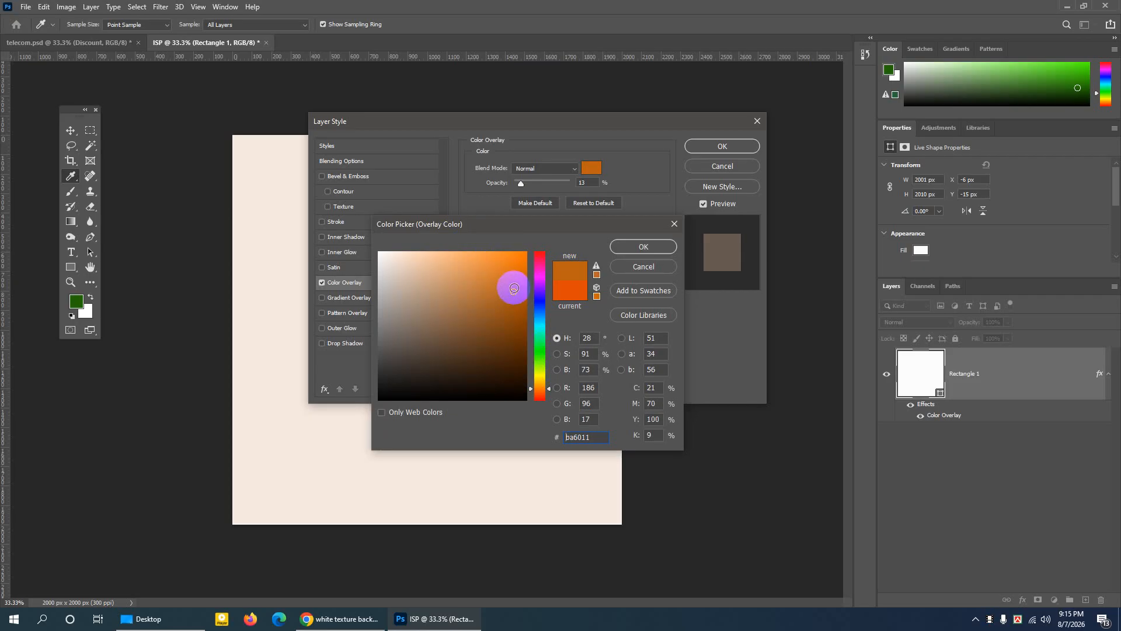
pyautogui.click(514, 287)
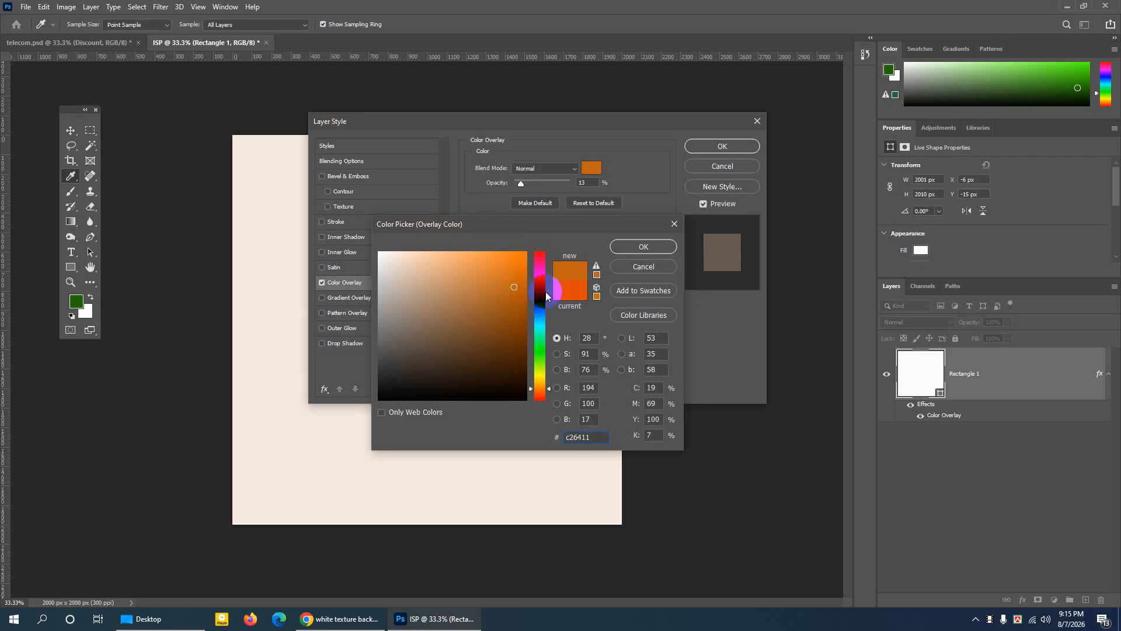
# Set the overlay colour to the reddish orange #d04e0e and apply the layer style.
pyautogui.click(535, 392)
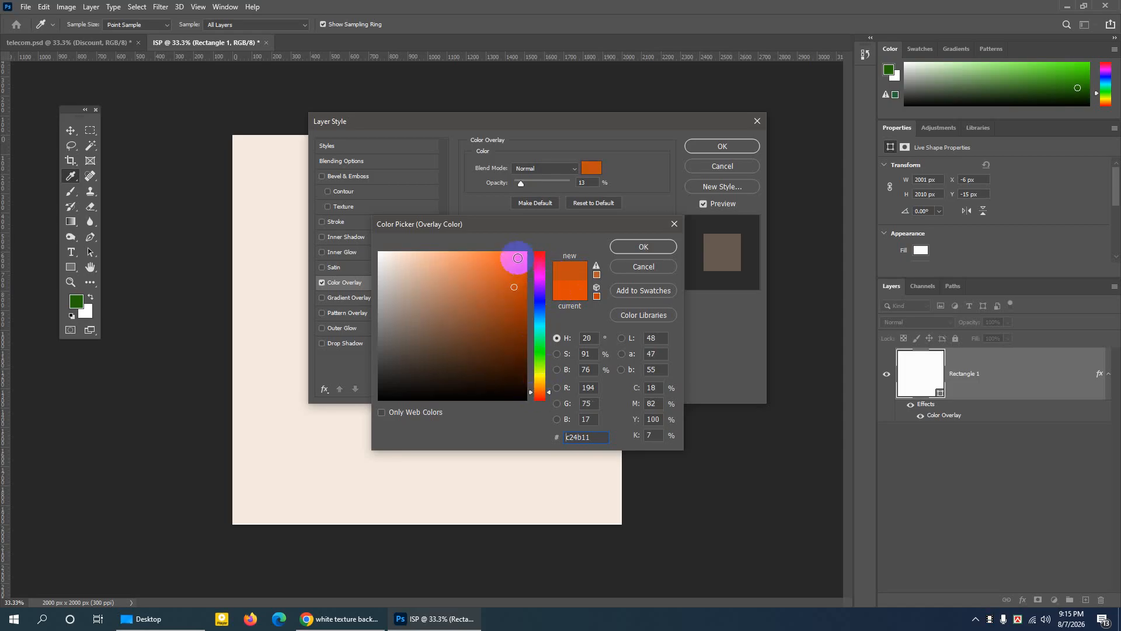
pyautogui.click(516, 278)
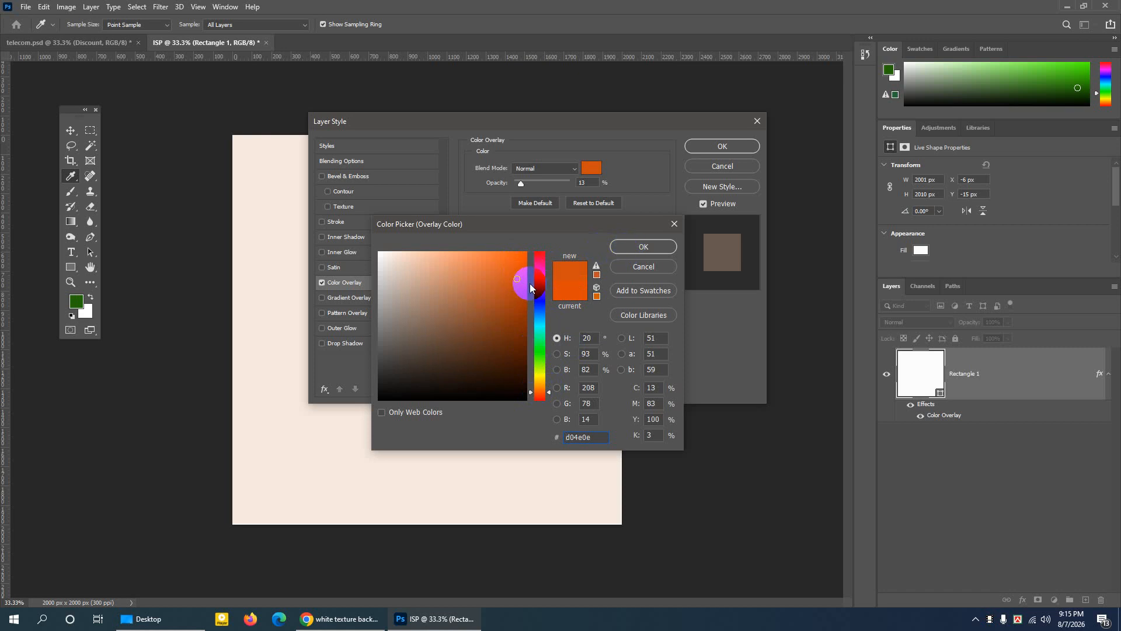
pyautogui.doubleClick(599, 437)
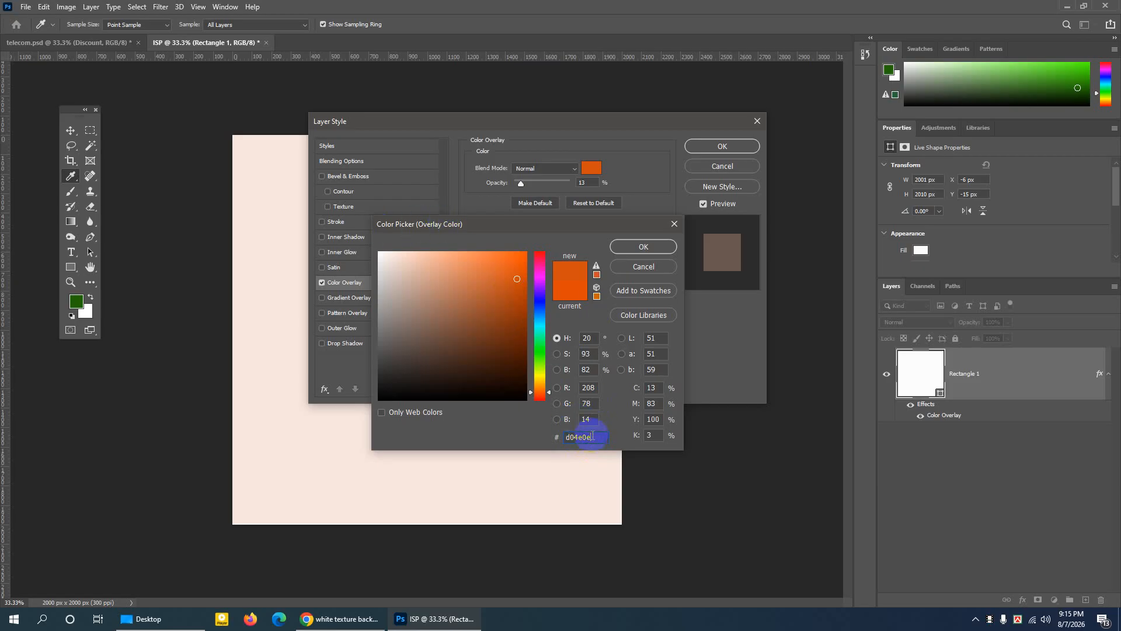
pyautogui.moveTo(597, 436); pyautogui.dragTo(558, 433)
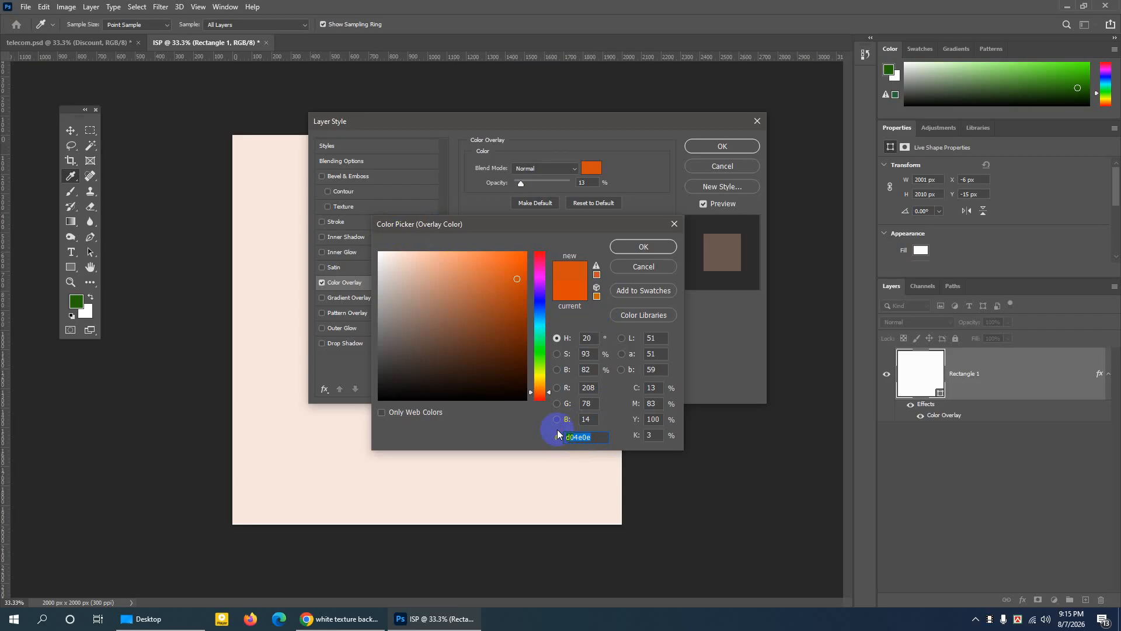
pyautogui.click(644, 246)
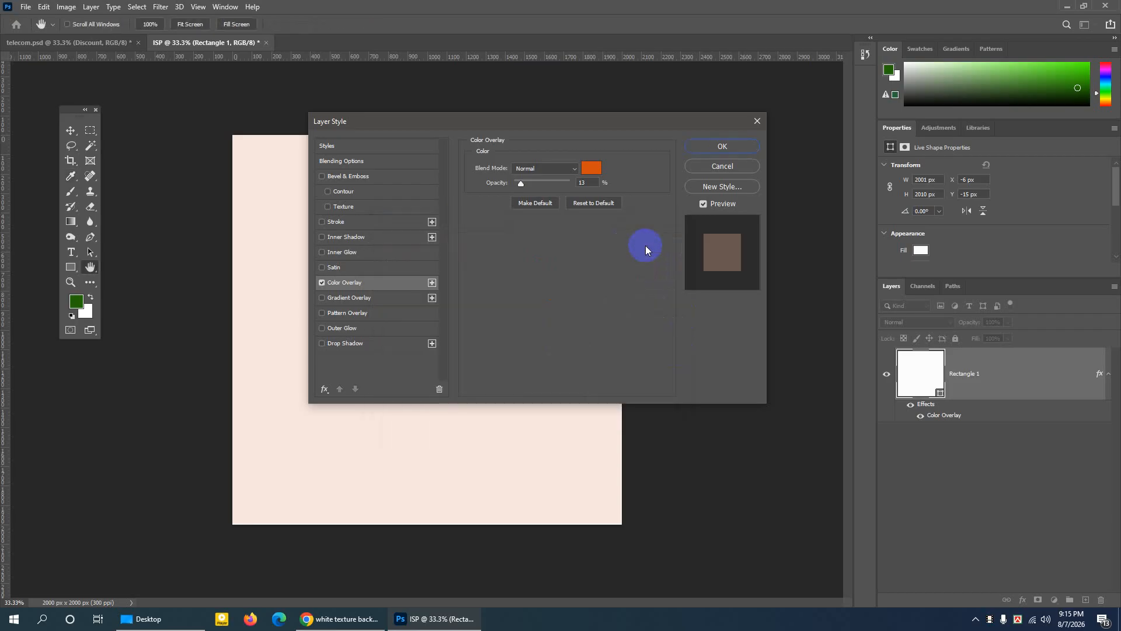
pyautogui.click(707, 147)
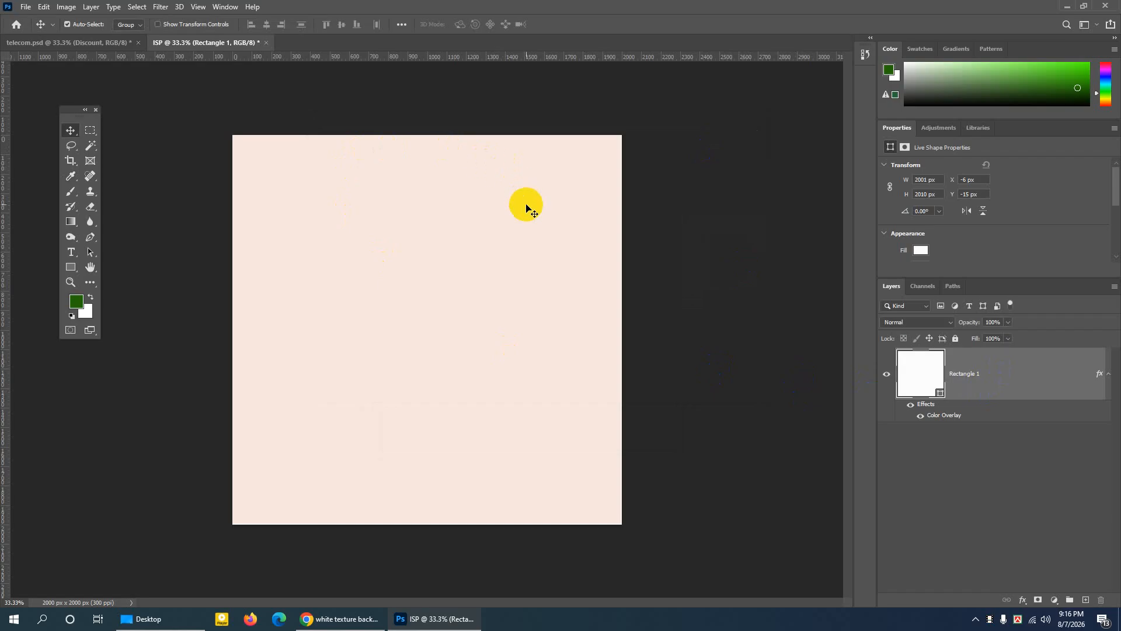
# Activate the Rectangle tool and enlarge the Properties panel to show the shape's stroke and corner radius settings.
pyautogui.click(71, 269)
pyautogui.click(108, 268)
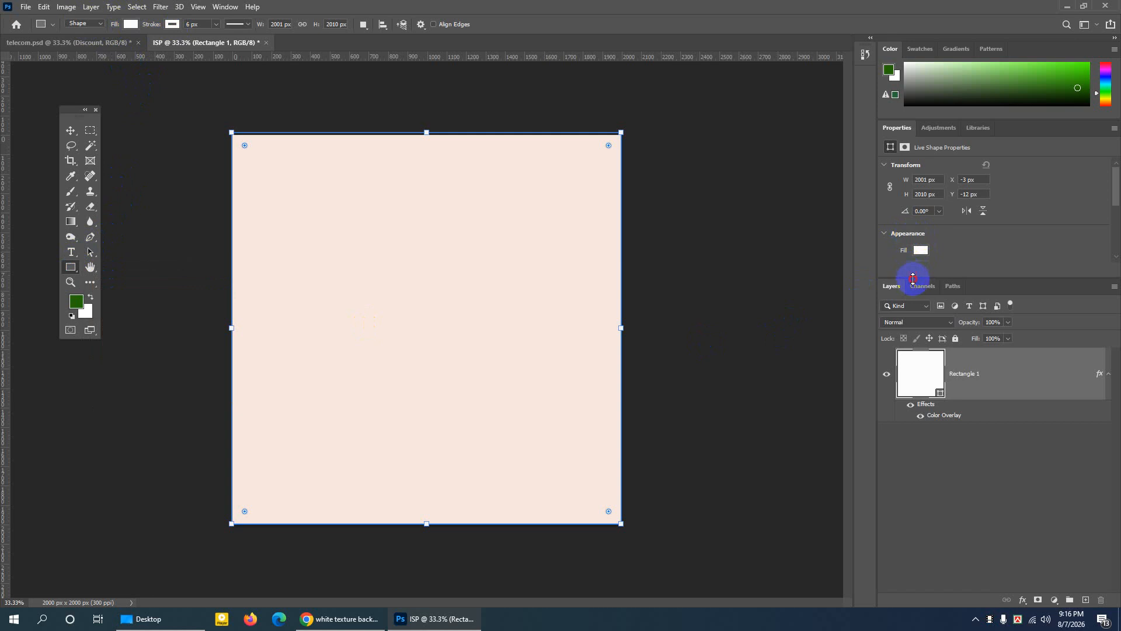
pyautogui.moveTo(913, 279); pyautogui.dragTo(911, 371)
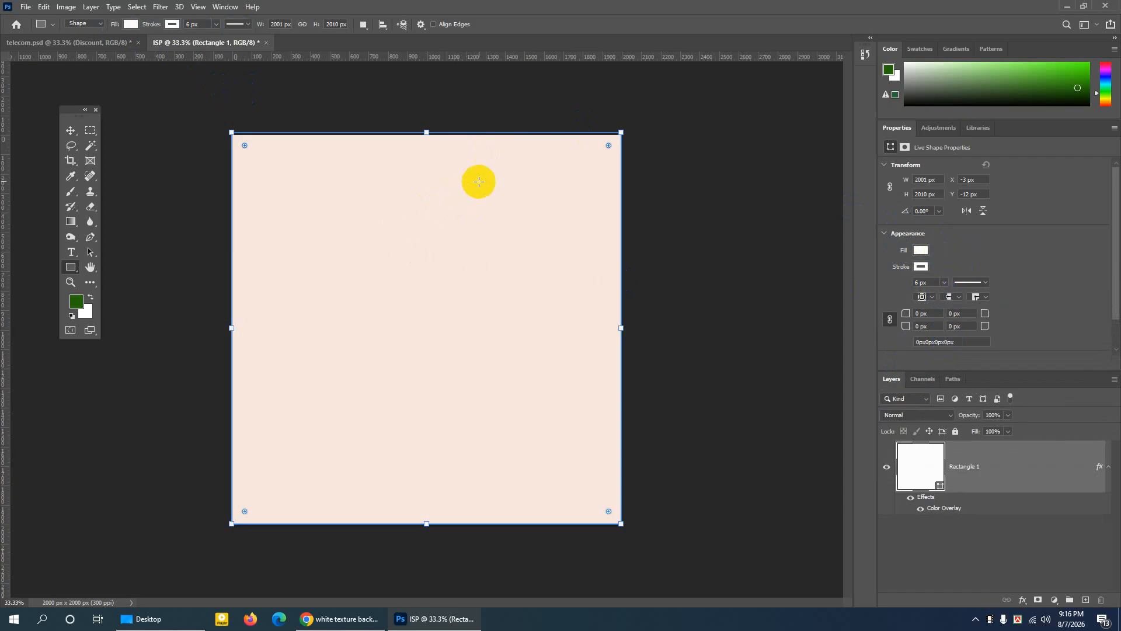
# Browse the RGB, CMYK and Grayscale swatch groups available for the rectangle's fill.
pyautogui.click(920, 253)
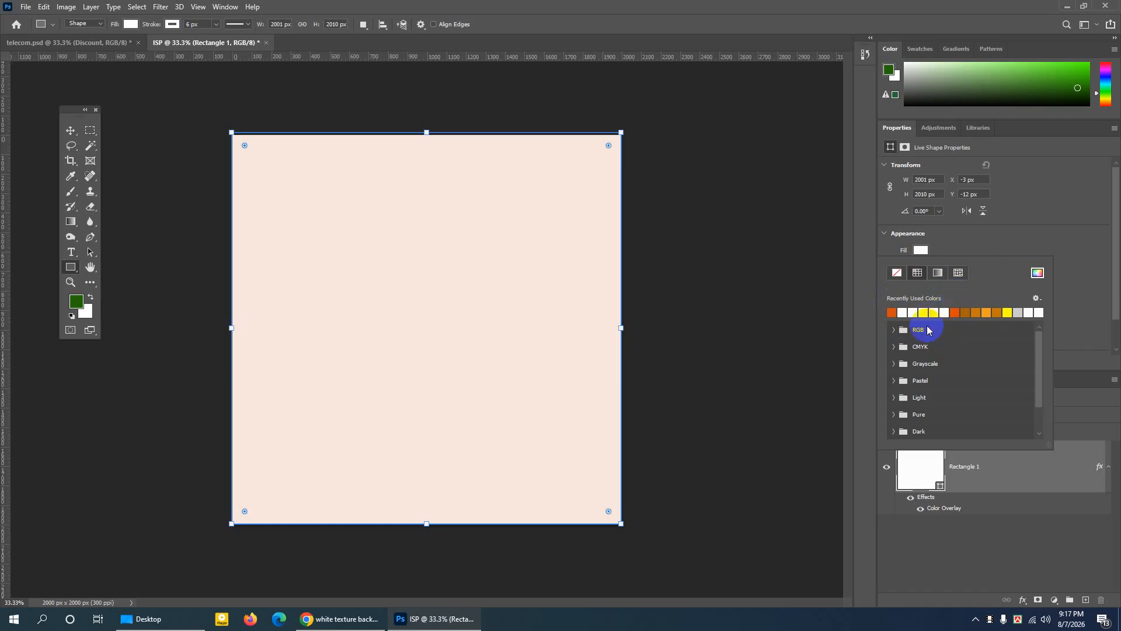
pyautogui.click(894, 331)
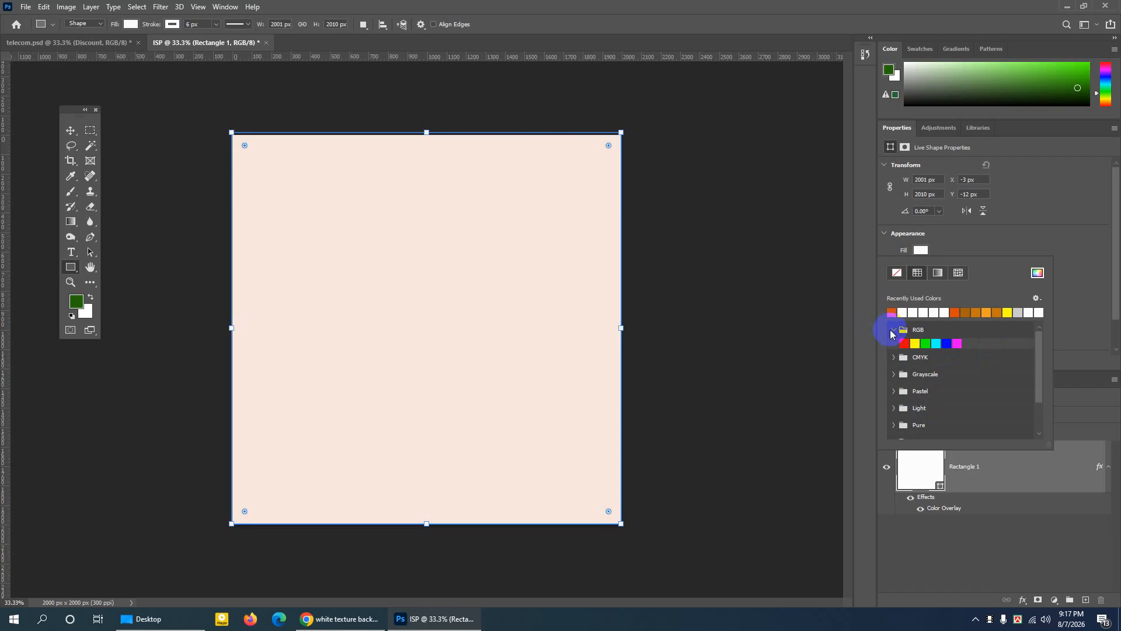
pyautogui.click(892, 329)
pyautogui.click(894, 347)
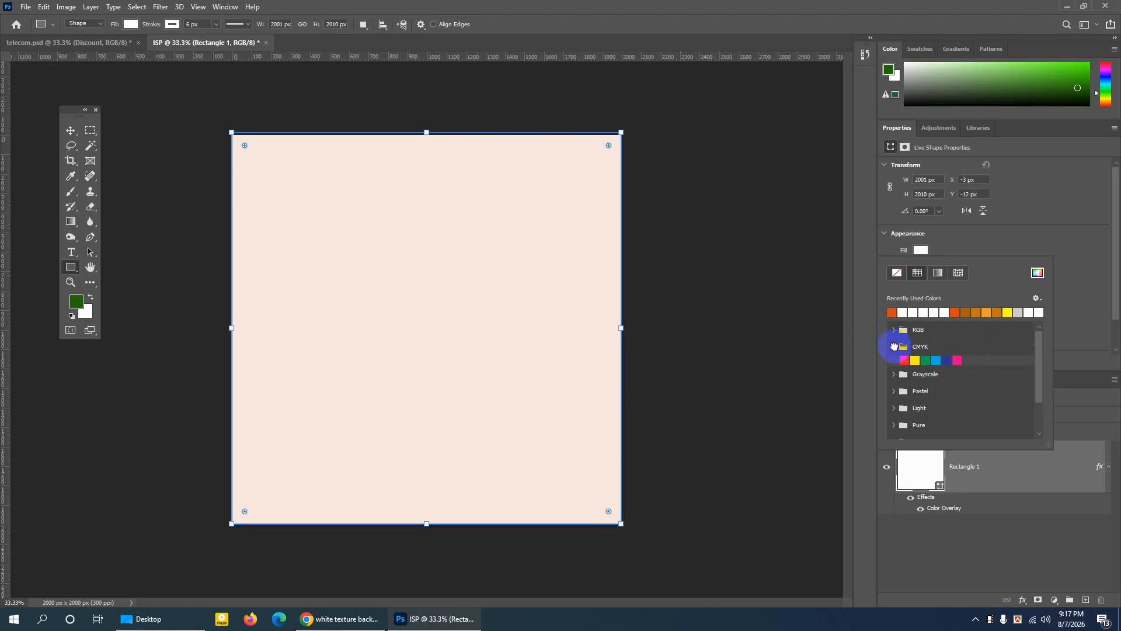
pyautogui.click(894, 347)
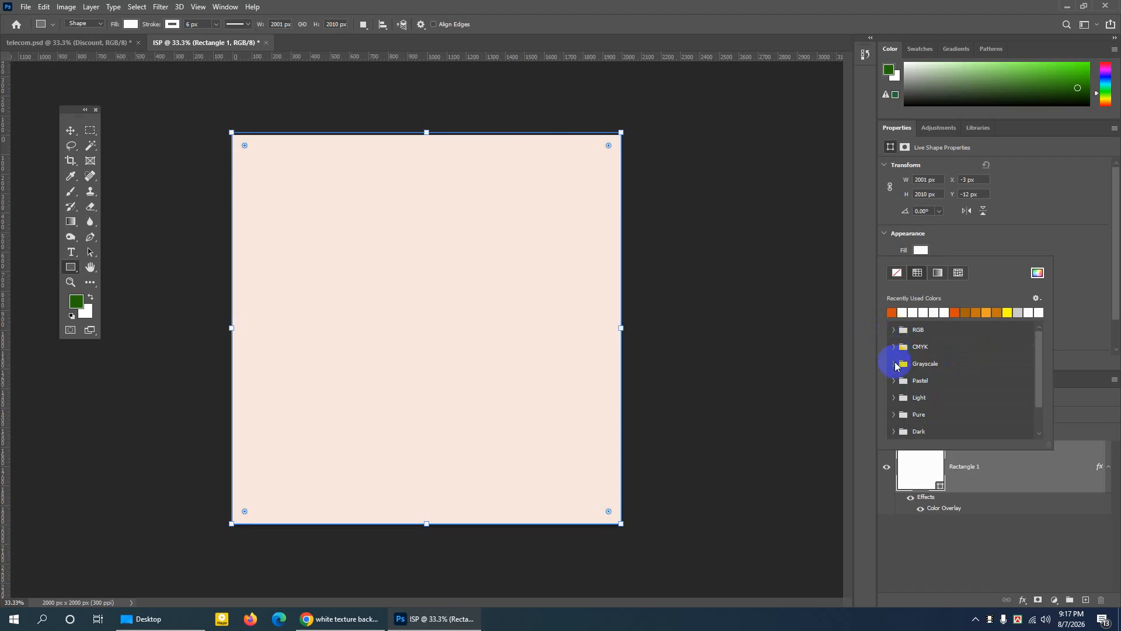
pyautogui.click(893, 363)
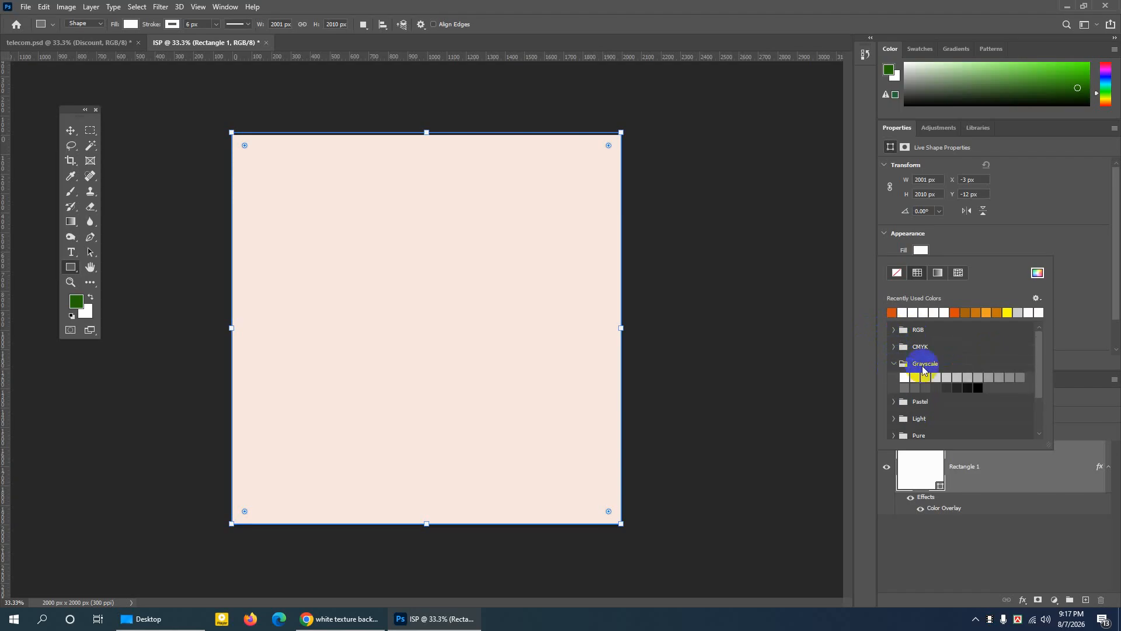
pyautogui.click(996, 389)
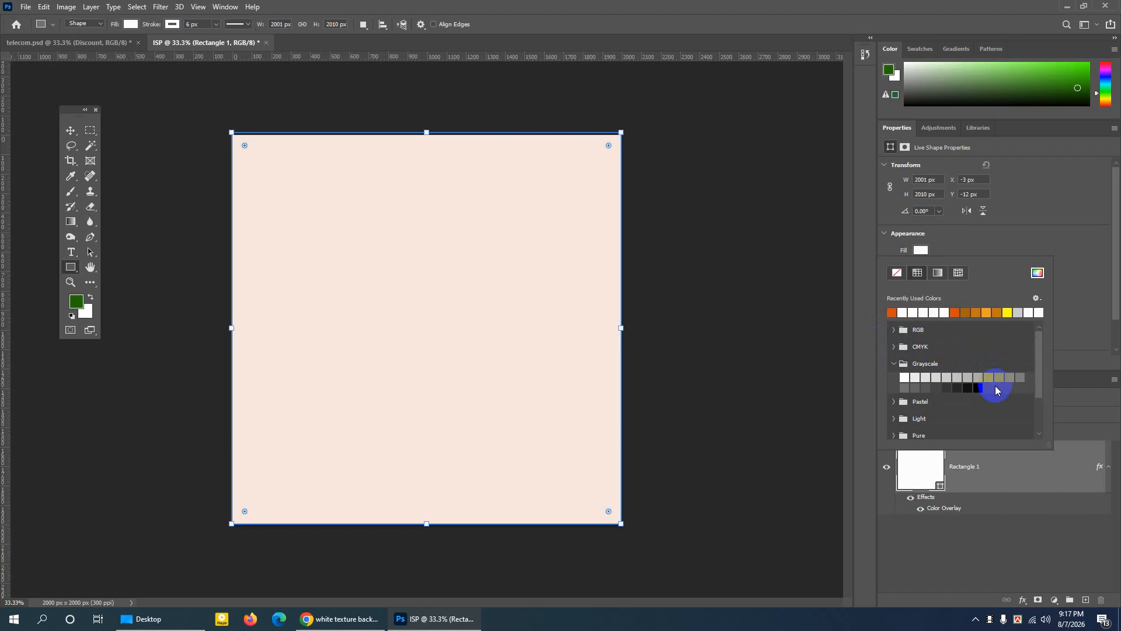
pyautogui.click(893, 363)
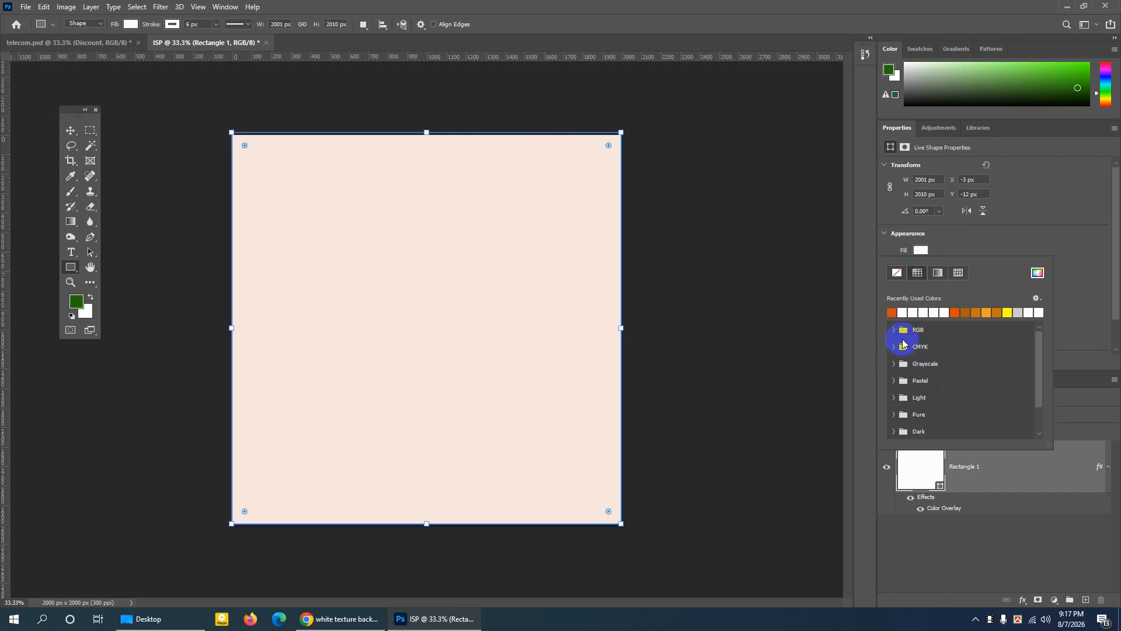
# Fill the rectangle with the yellow swatch from the CMYK group.
pyautogui.click(892, 346)
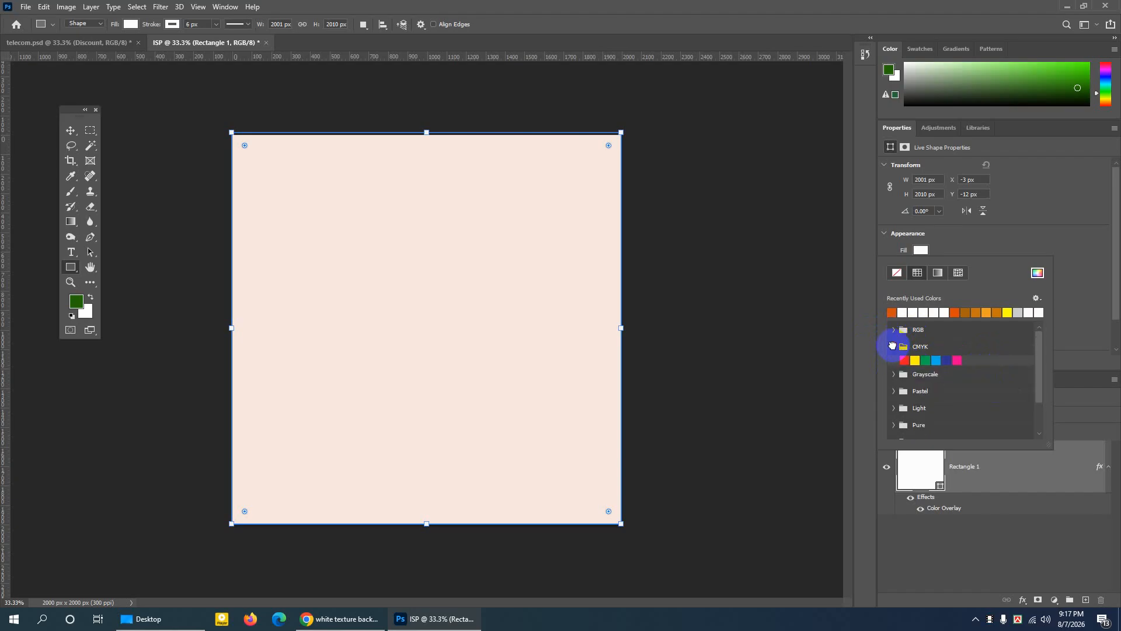
pyautogui.click(892, 347)
pyautogui.click(893, 346)
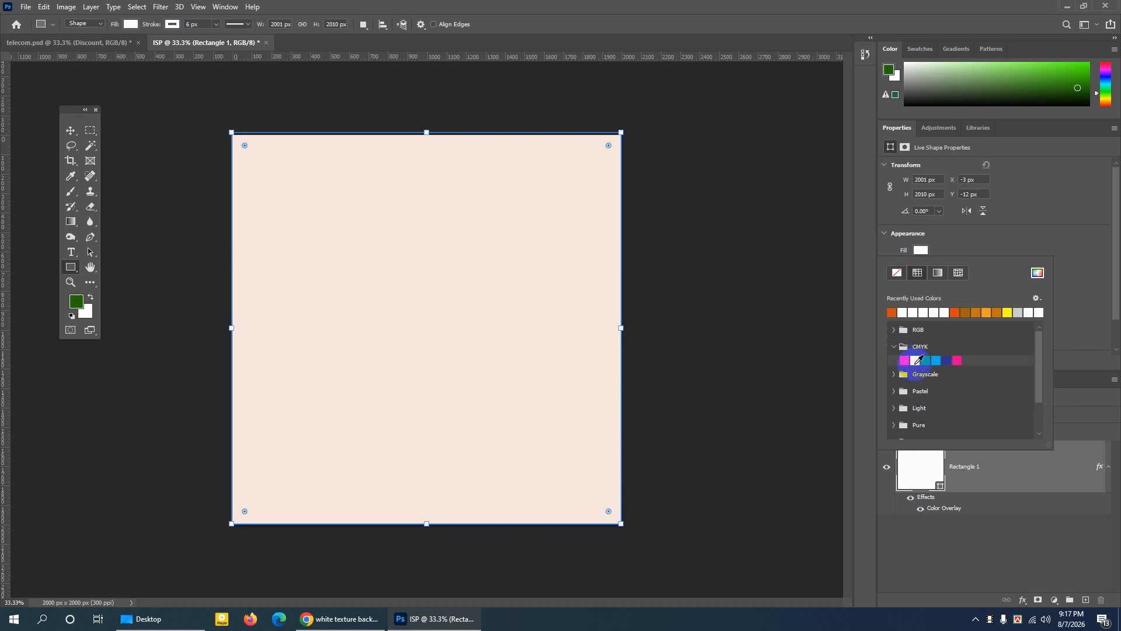
pyautogui.click(915, 360)
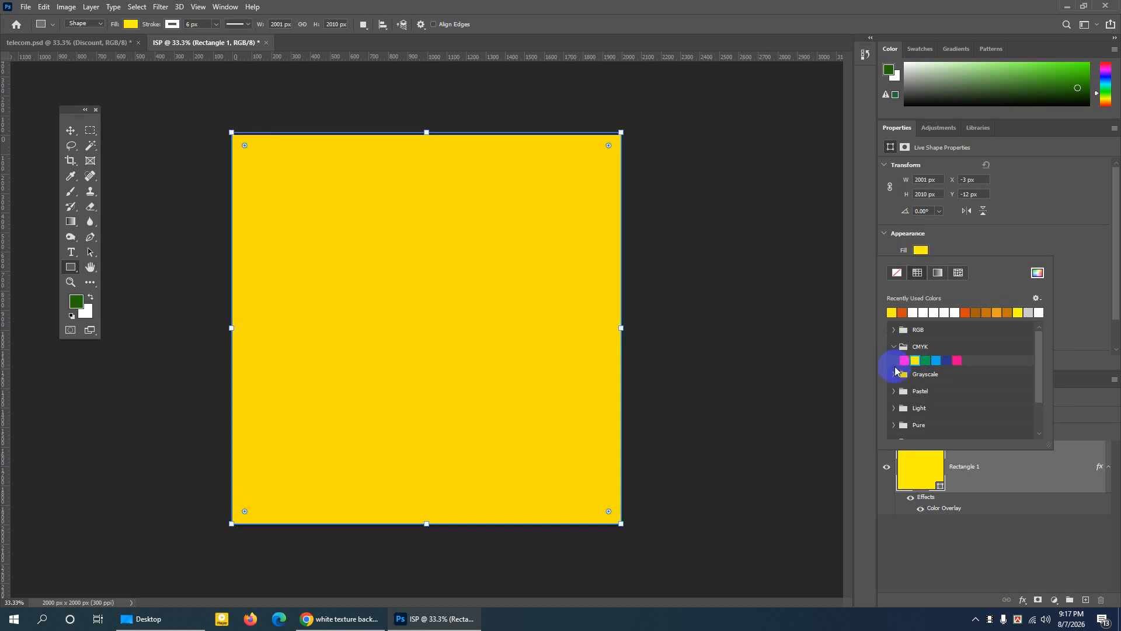
# Look through the Grayscale and Pastel swatches and fill the rectangle with the second swatch, orange, of the Light group.
pyautogui.click(894, 373)
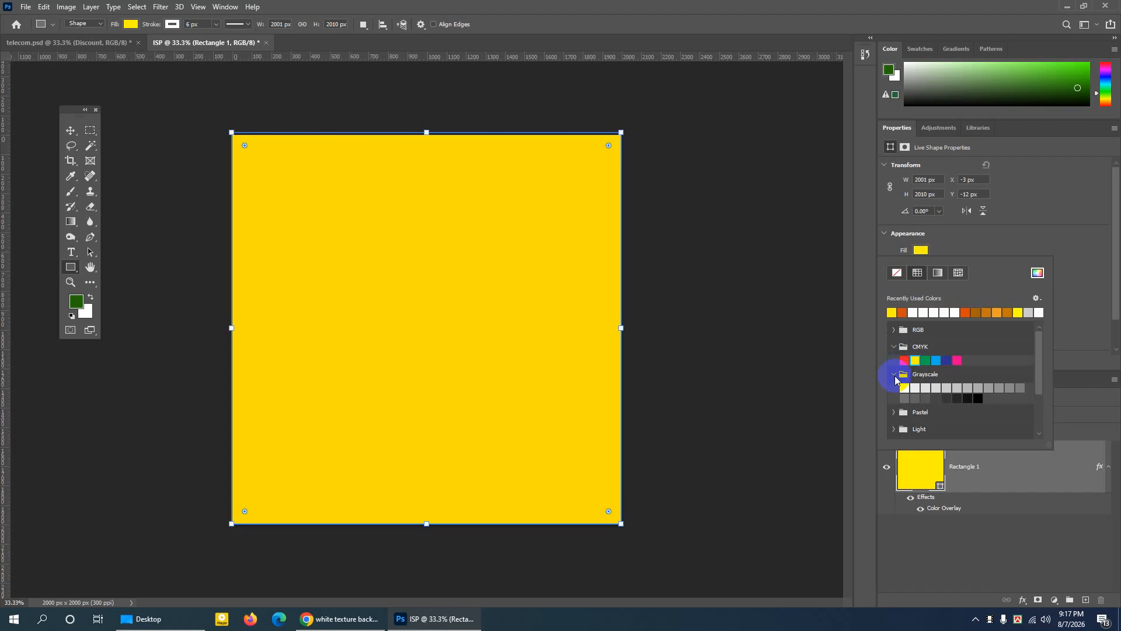
pyautogui.click(895, 376)
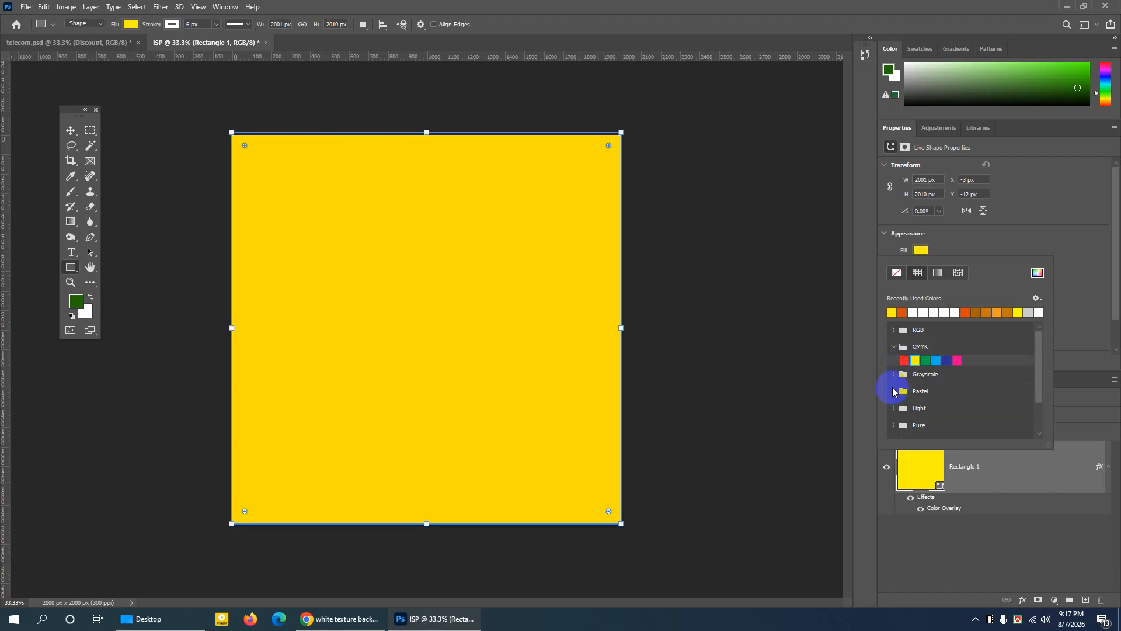
pyautogui.click(893, 391)
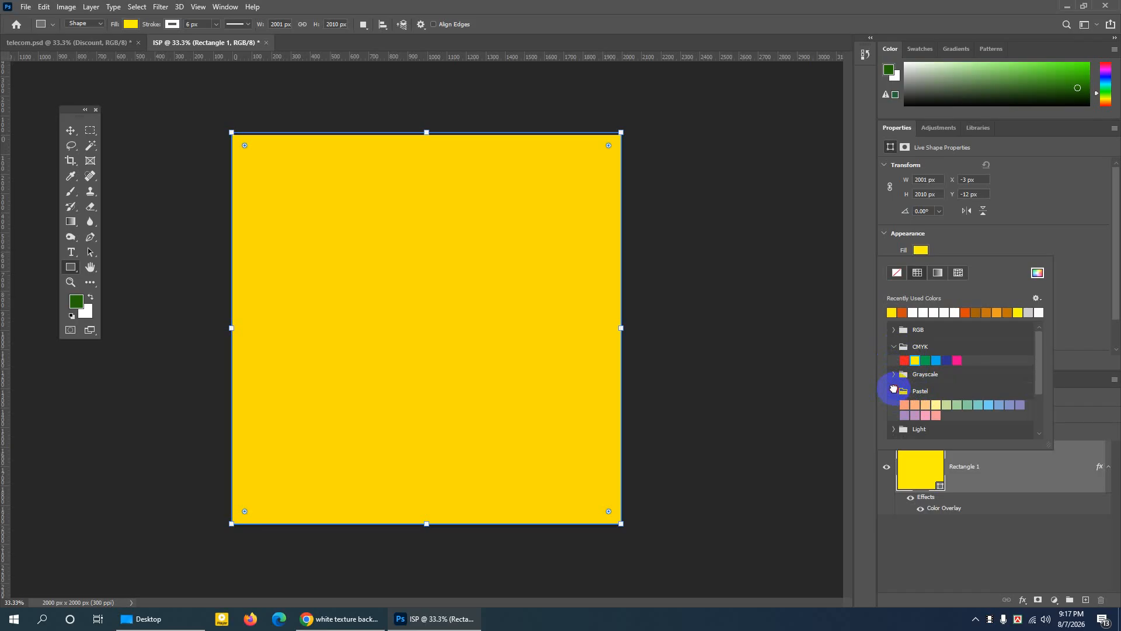
pyautogui.click(893, 390)
pyautogui.click(892, 408)
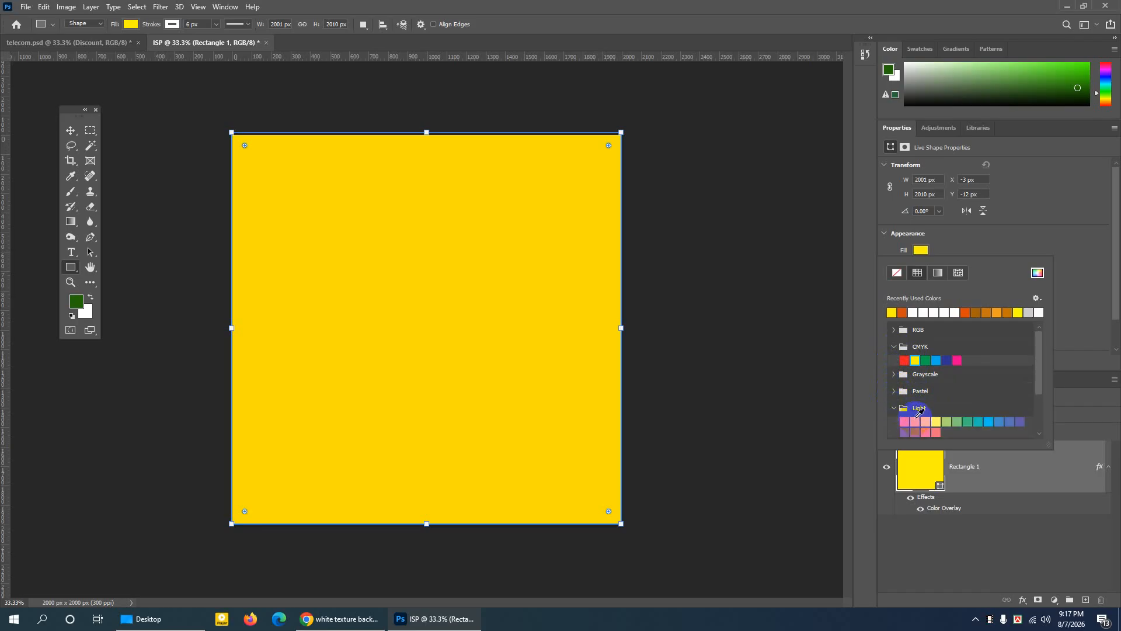
pyautogui.click(914, 421)
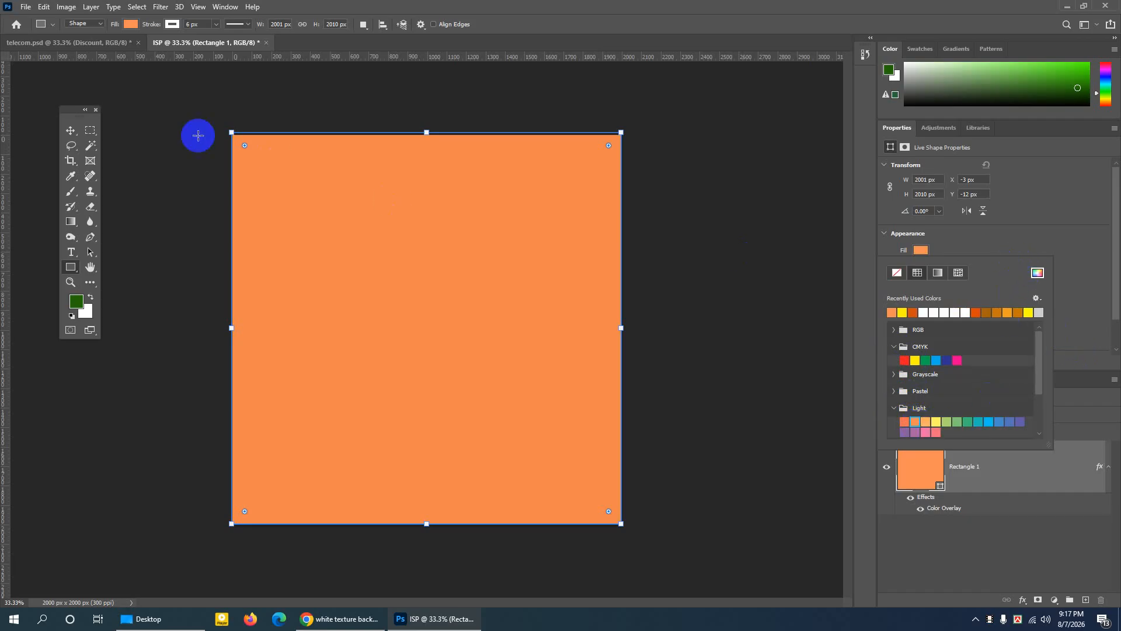
# Remove the orange rectangle's stroke by setting it to no color.
pyautogui.click(71, 130)
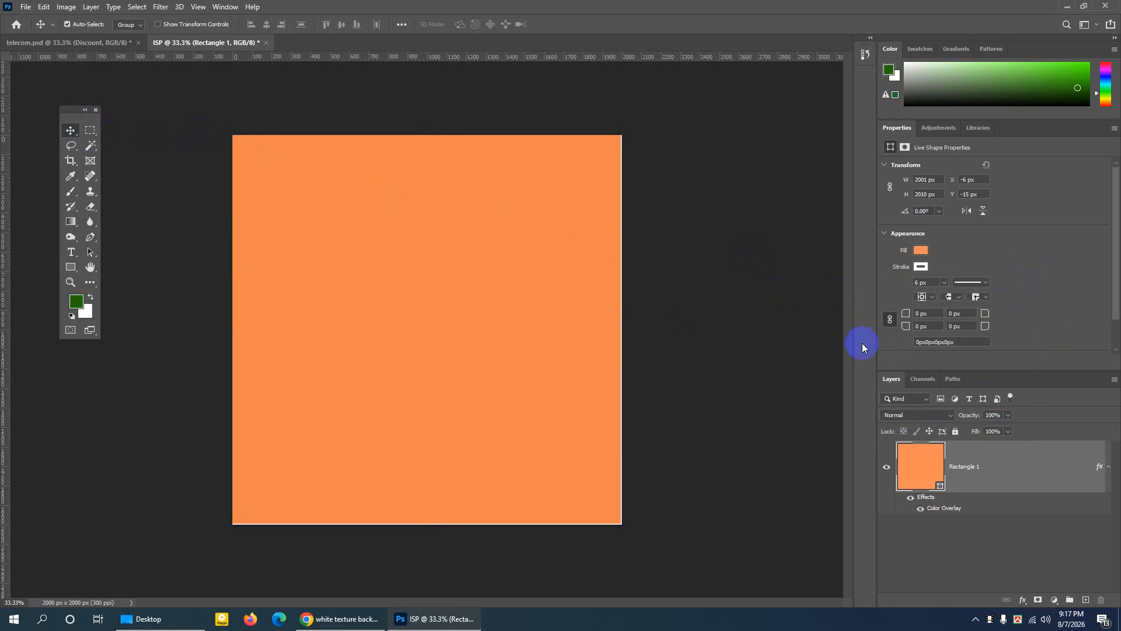
pyautogui.click(922, 267)
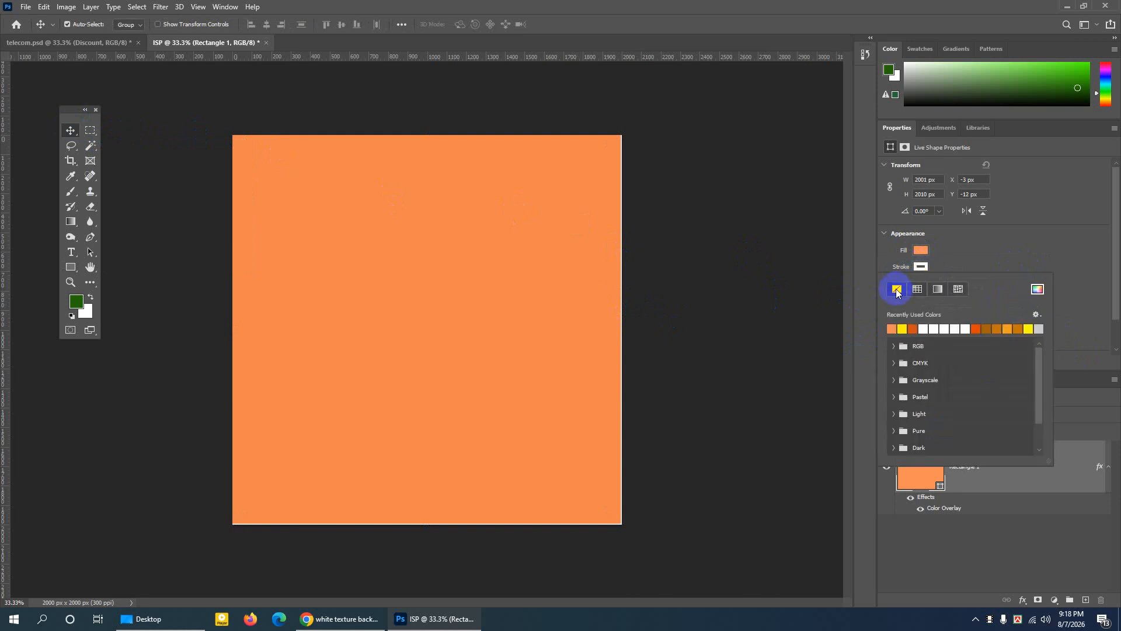
pyautogui.click(898, 290)
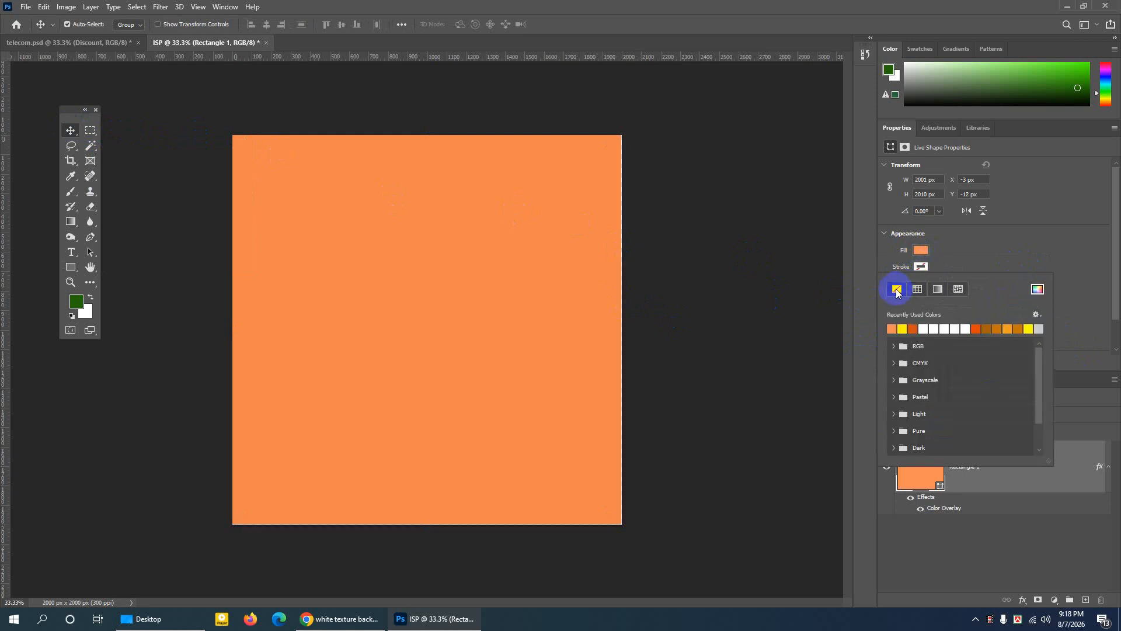
pyautogui.click(73, 131)
pyautogui.click(808, 335)
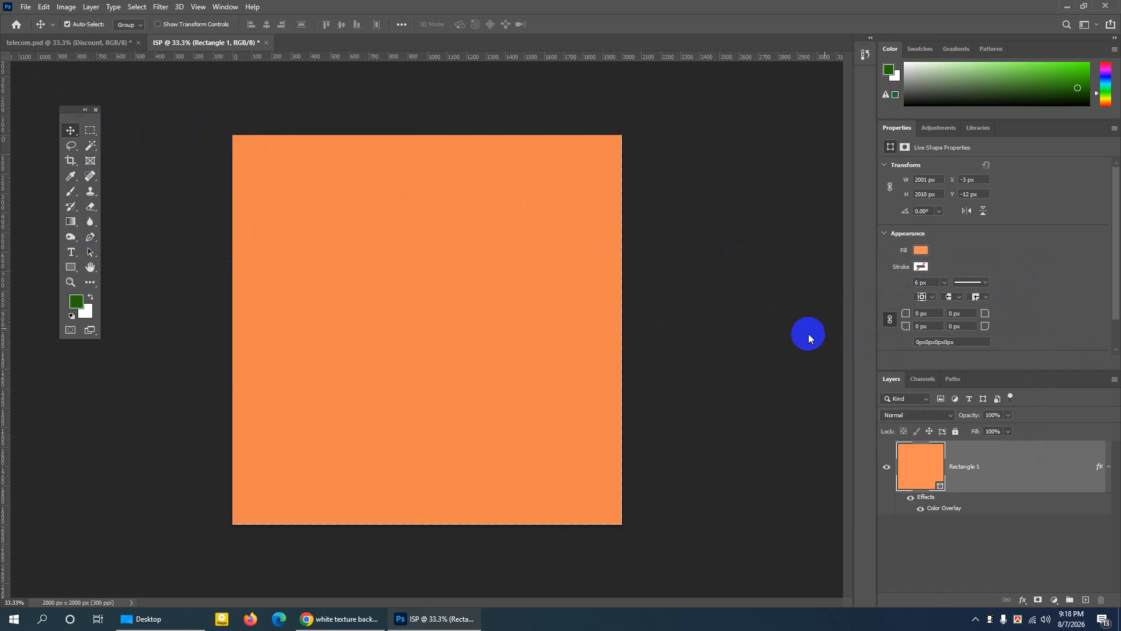
pyautogui.click(930, 284)
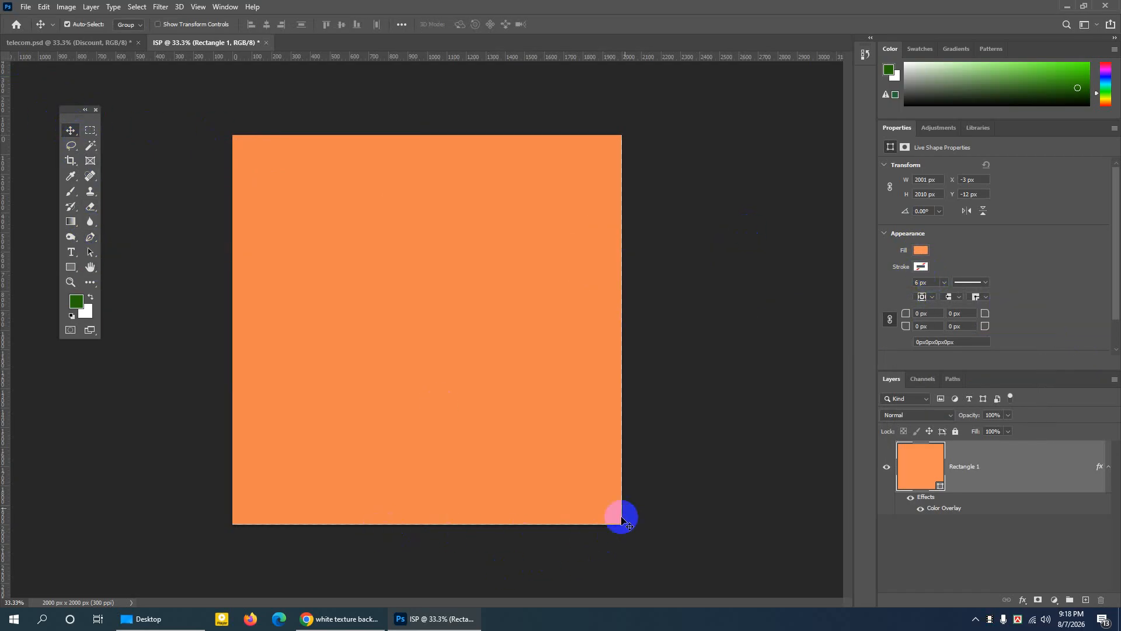
pyautogui.click(586, 313)
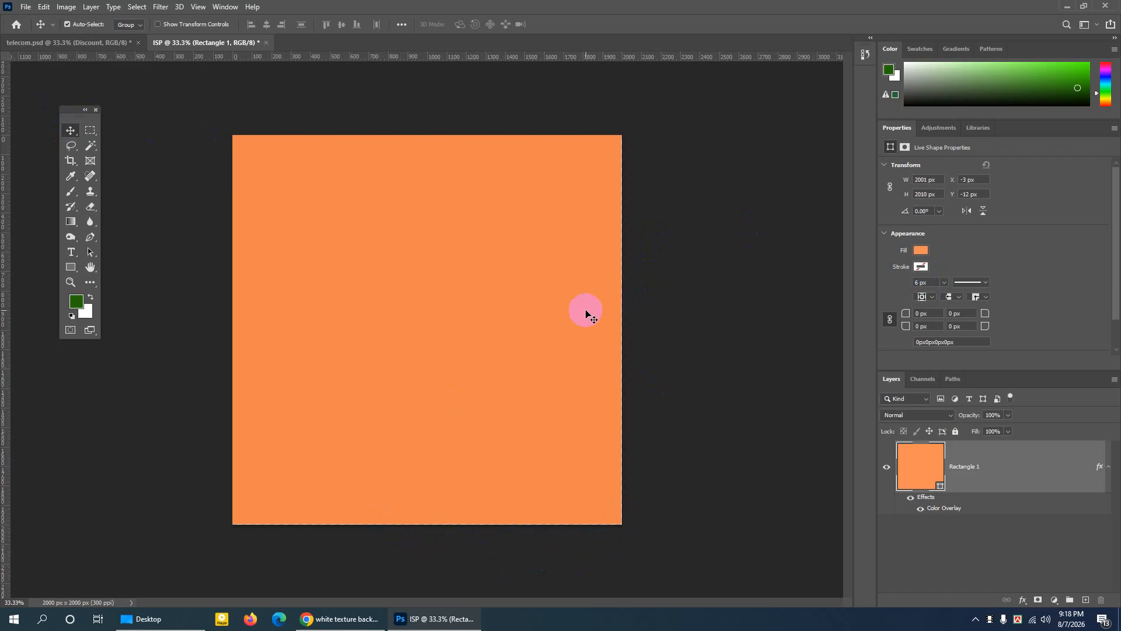
# Enlarge the rectangle to about 2034 × 2040 px so it extends past the canvas's lower-right corner, and make the Layers panel taller.
pyautogui.click(887, 467)
pyautogui.click(887, 467)
pyautogui.hotkey('ctrl', 't')
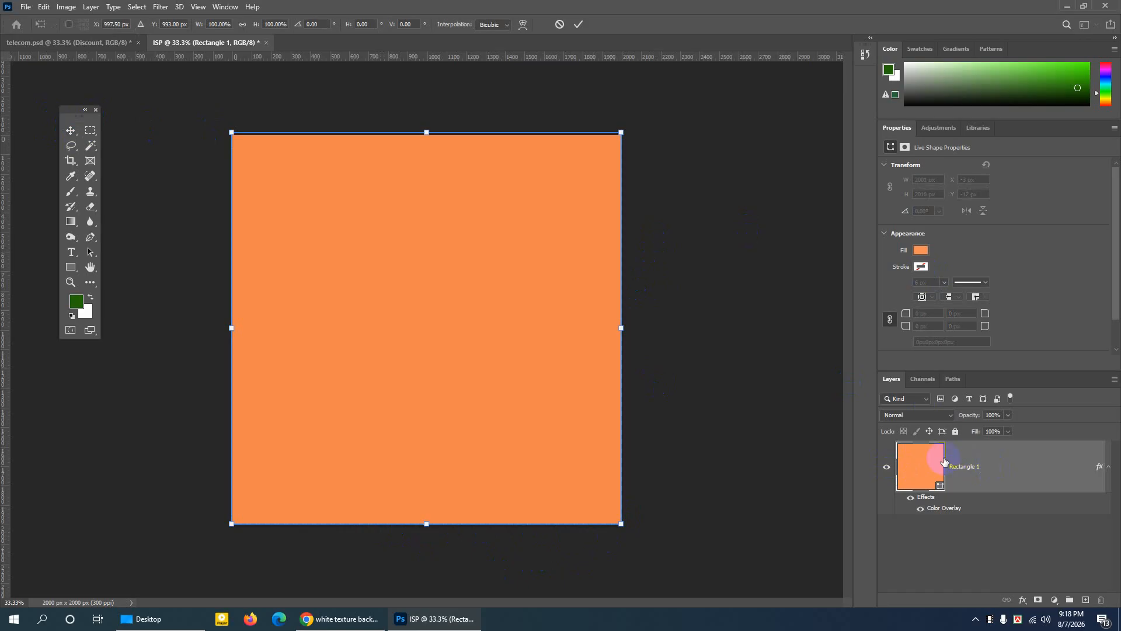
pyautogui.moveTo(619, 523); pyautogui.dragTo(627, 529)
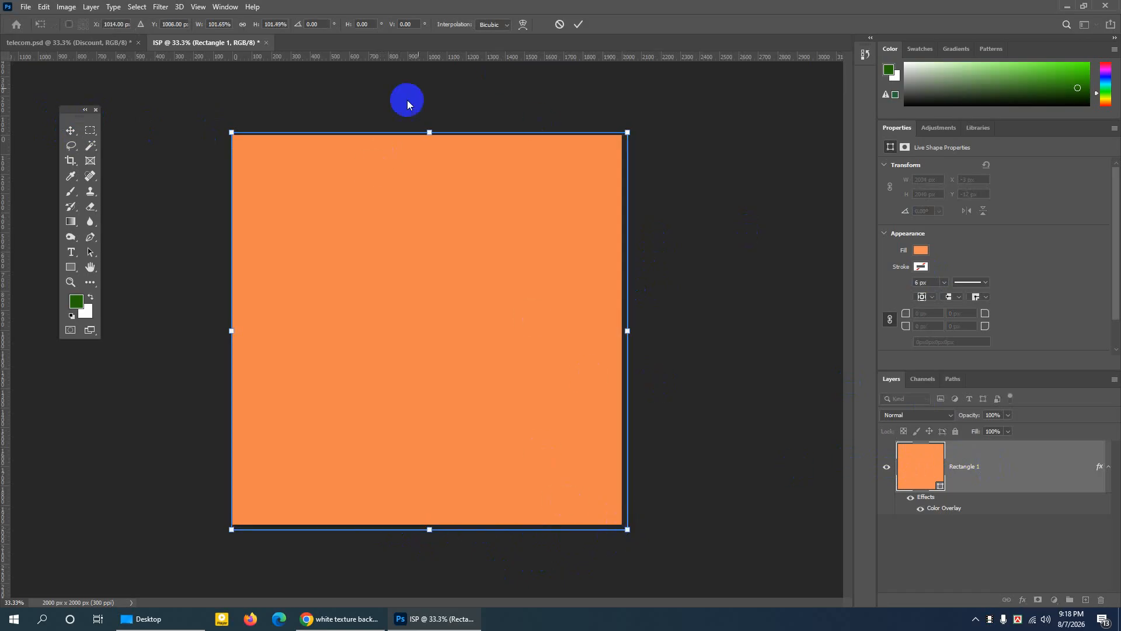
pyautogui.click(578, 23)
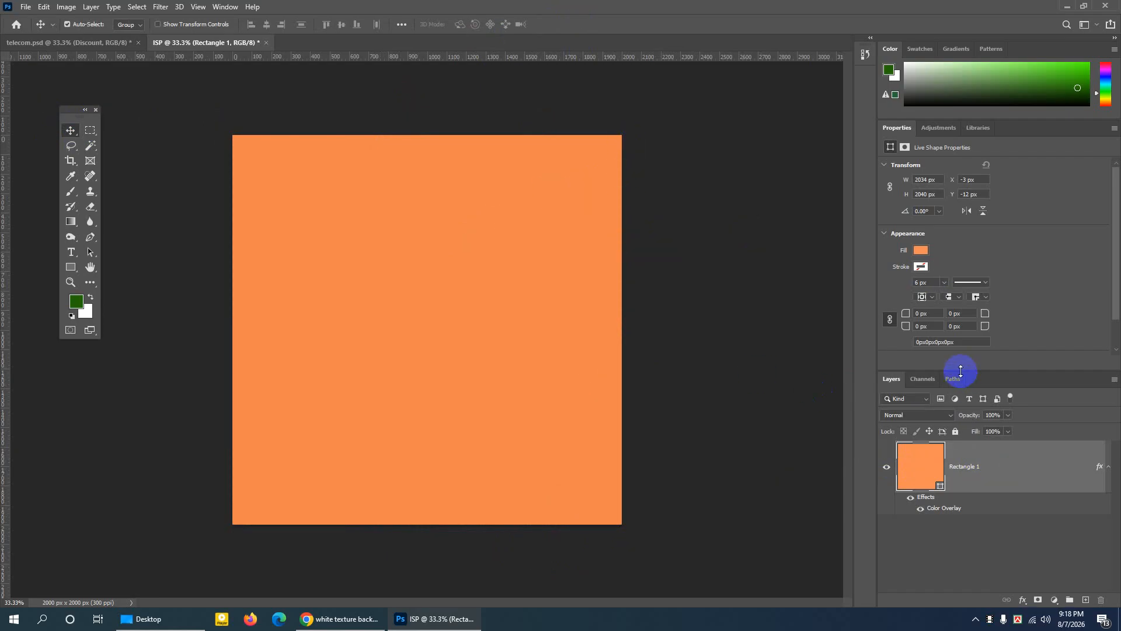
pyautogui.moveTo(960, 370); pyautogui.dragTo(953, 295)
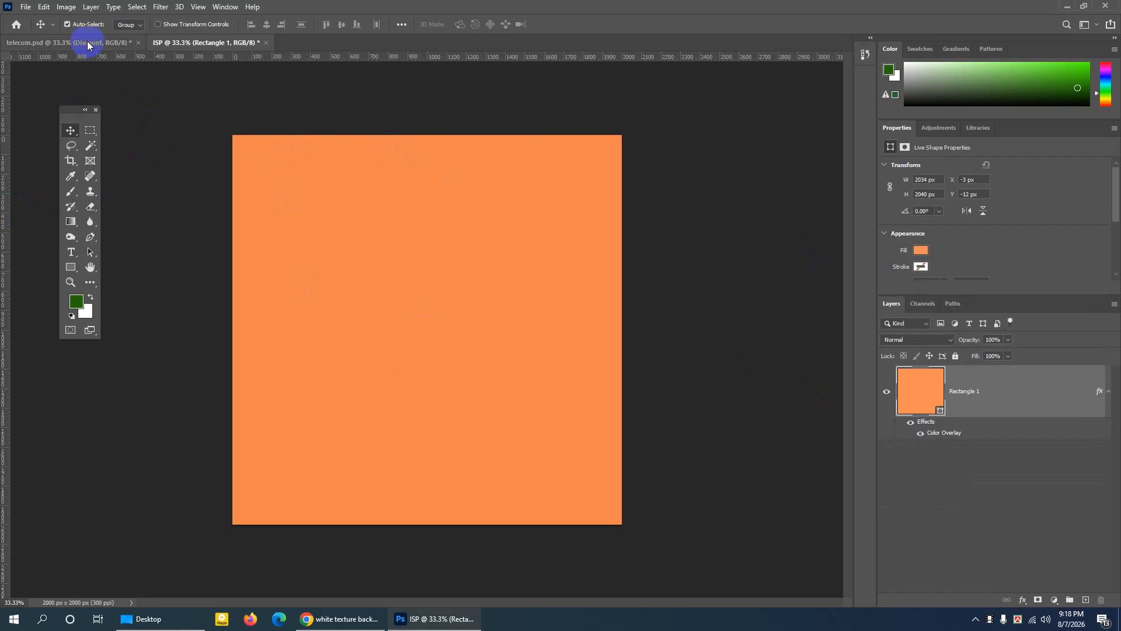
# Switch to Chrome and look through the Google image results for "white texture background" for a suitable texture.
pyautogui.click(347, 618)
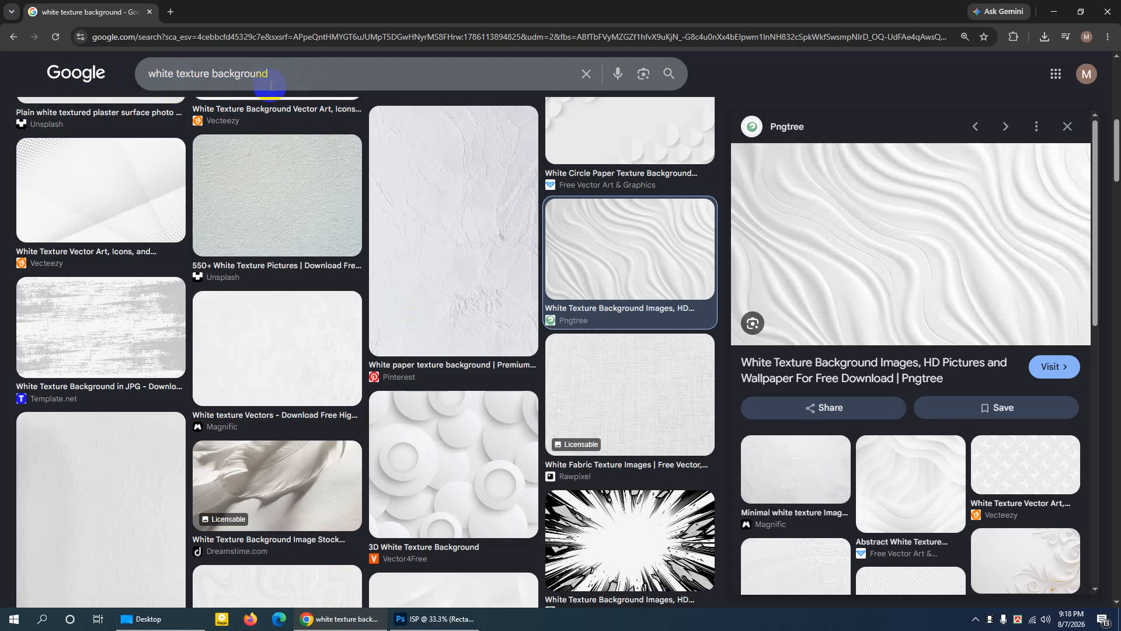
pyautogui.scroll(-2, 719, 375)
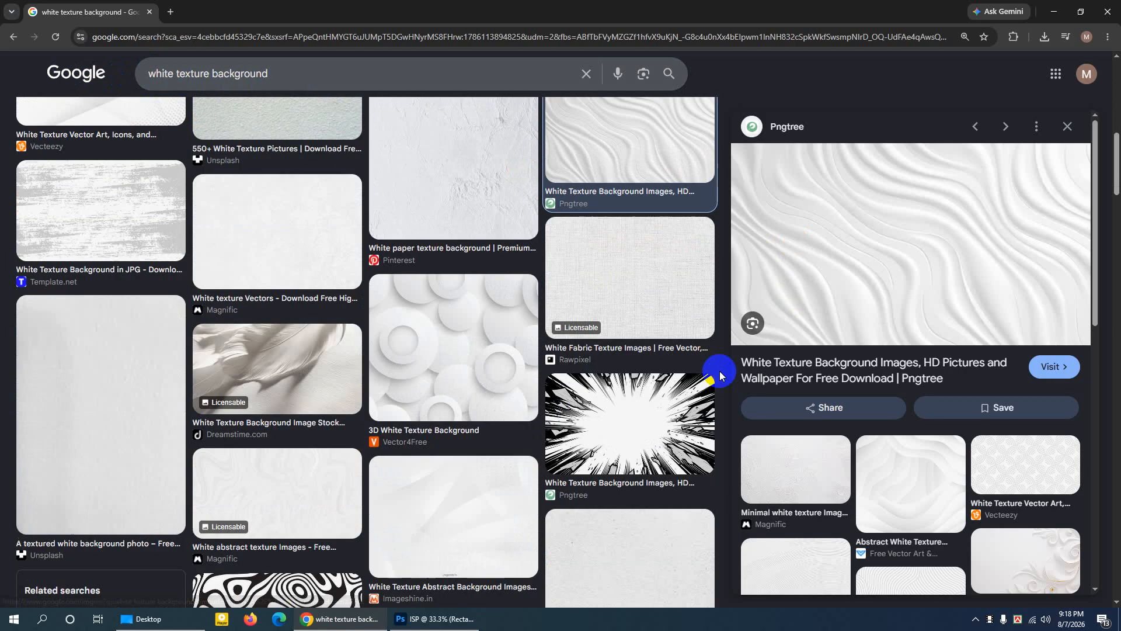
pyautogui.scroll(-5, 729, 400)
pyautogui.scroll(10, 729, 400)
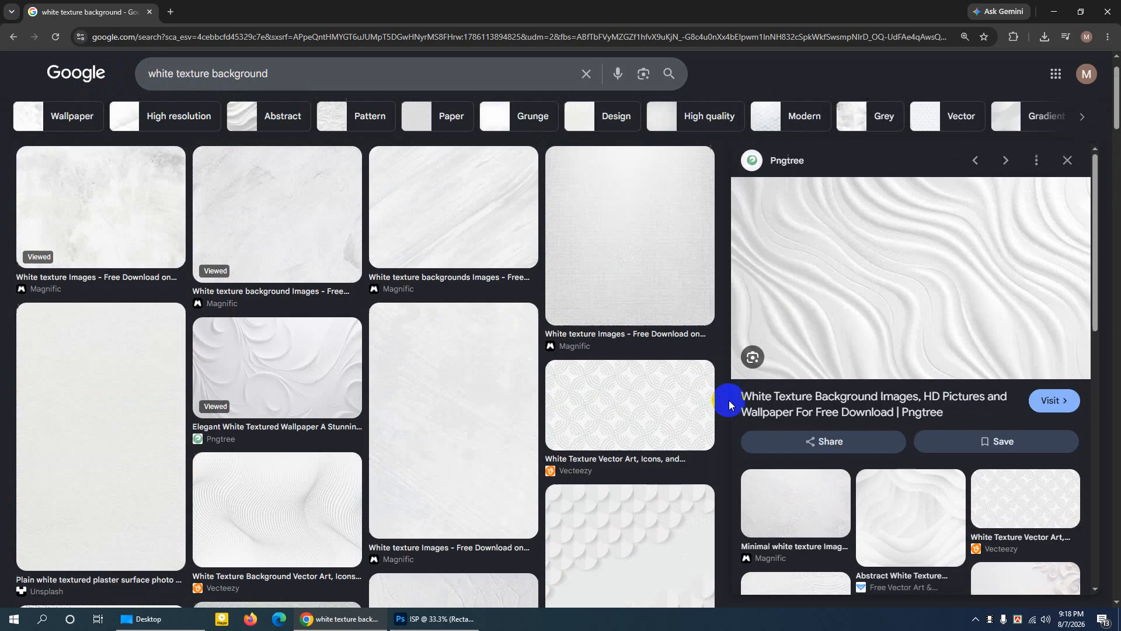
pyautogui.scroll(1, 729, 401)
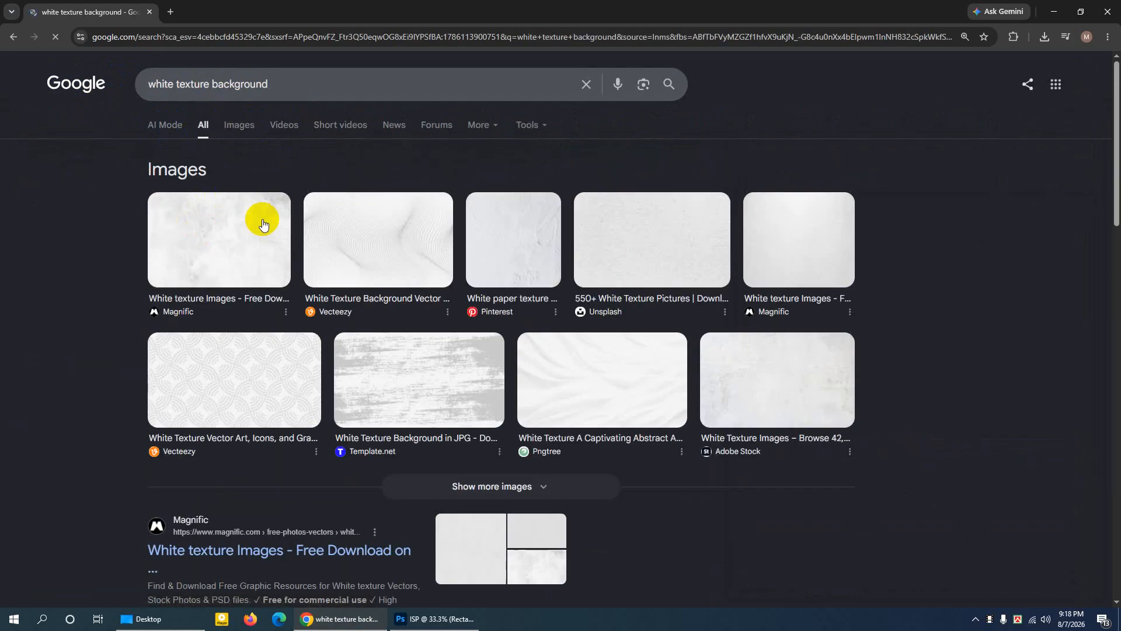
pyautogui.click(236, 126)
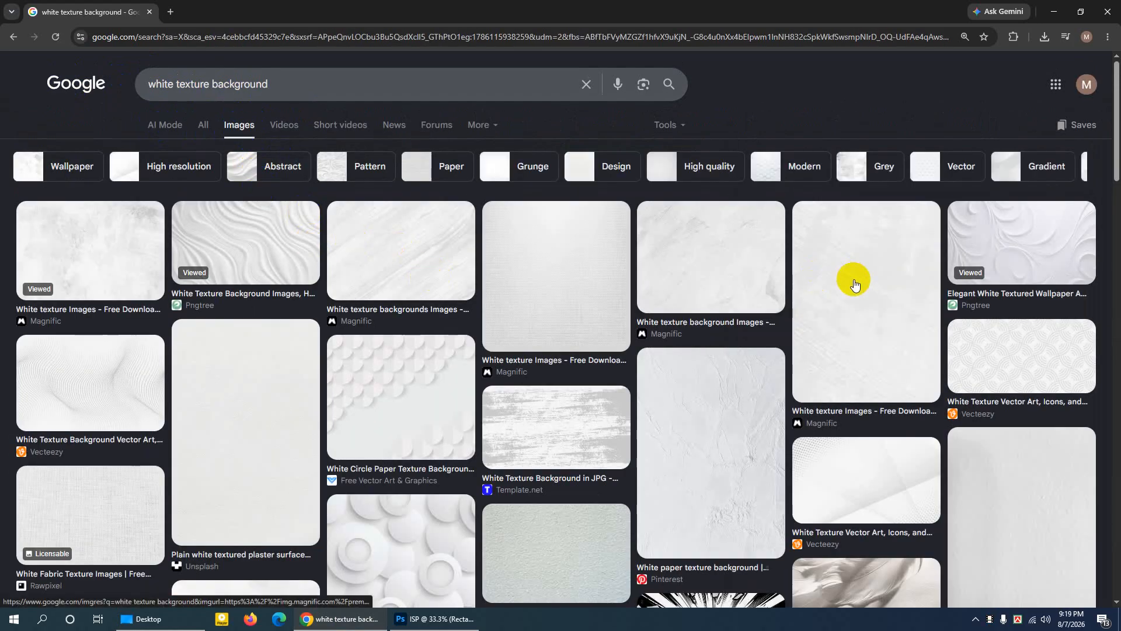
pyautogui.scroll(-4, 802, 353)
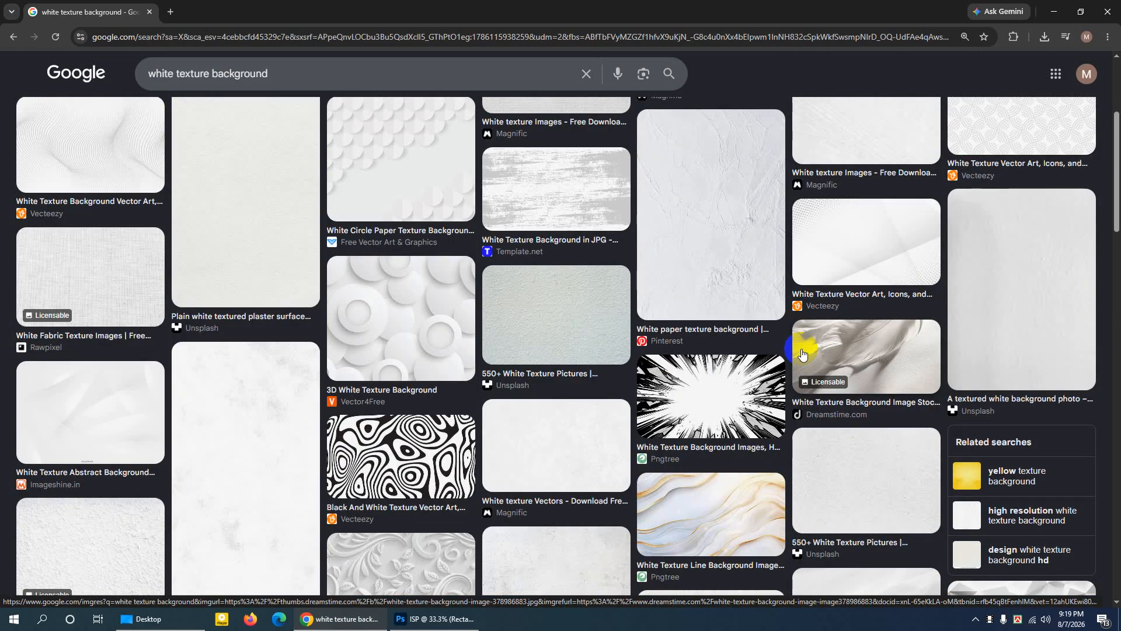
pyautogui.scroll(-6, 801, 353)
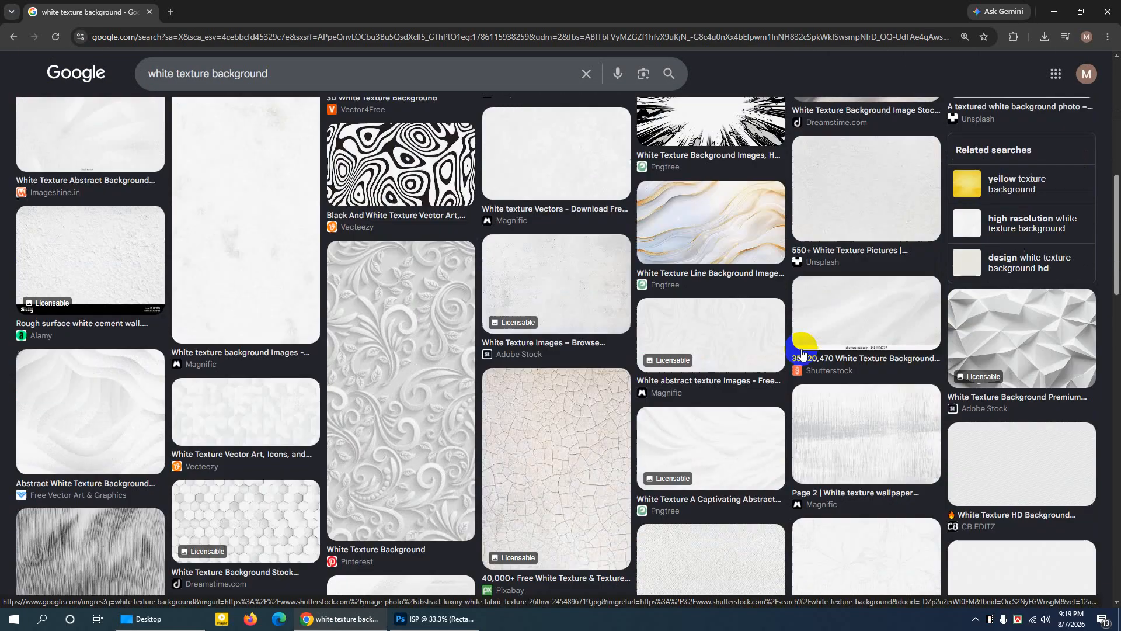
pyautogui.scroll(-3, 802, 353)
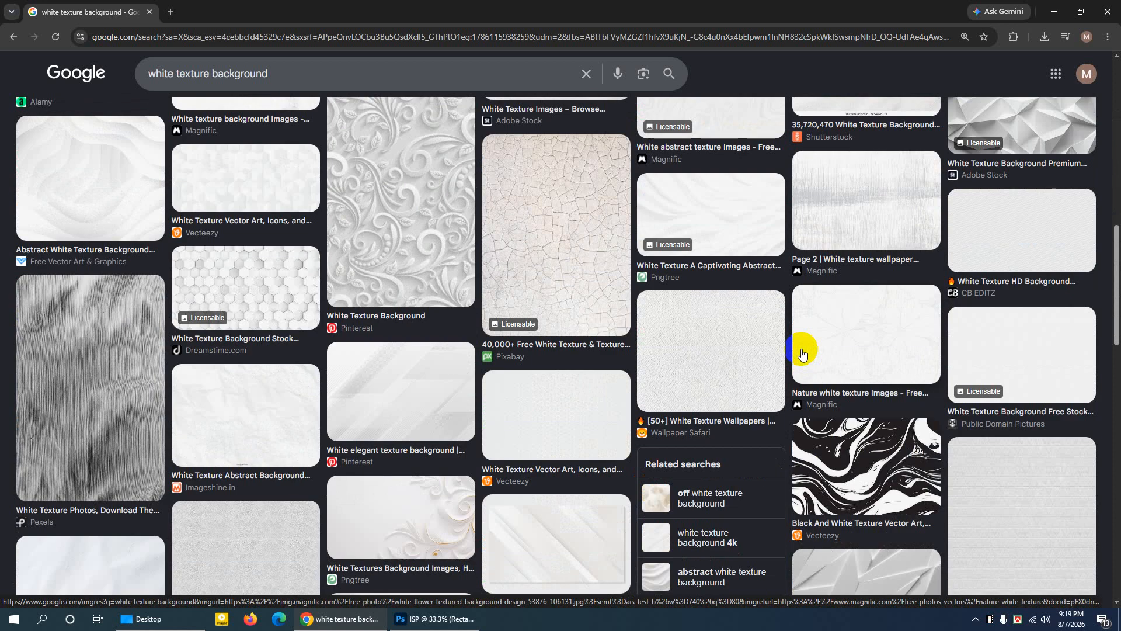
pyautogui.scroll(15, 801, 353)
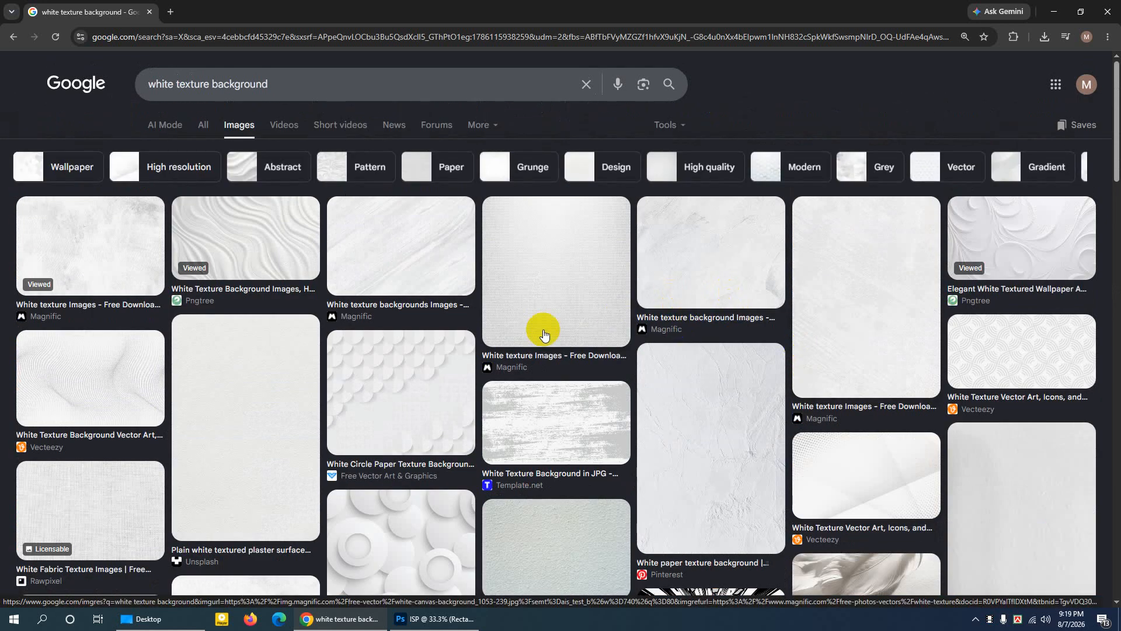
pyautogui.scroll(-8, 468, 366)
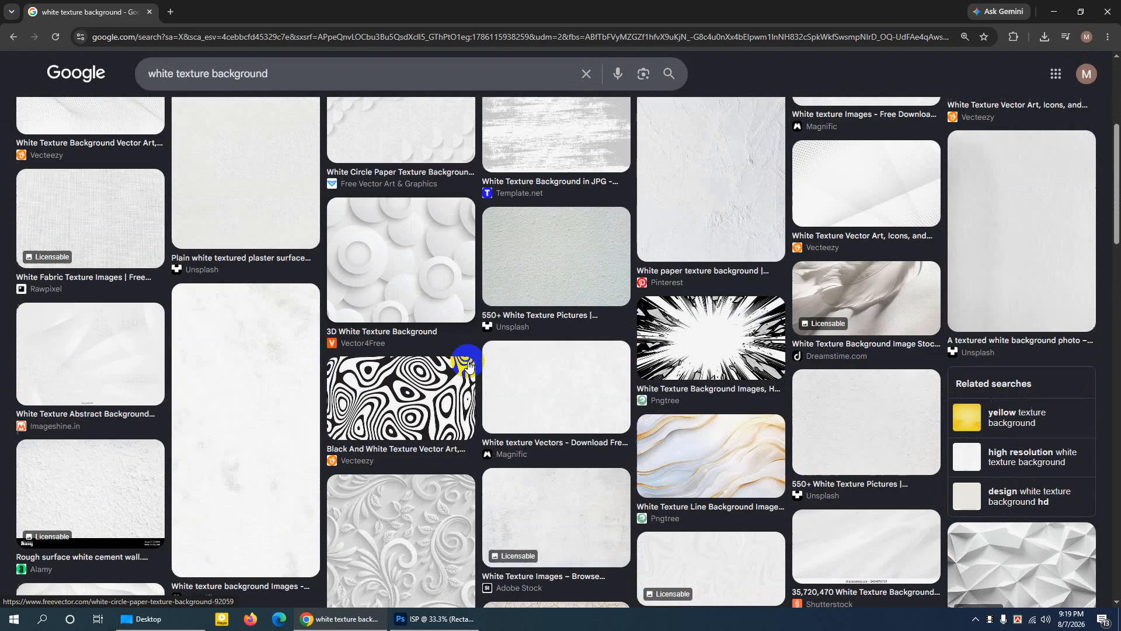
pyautogui.scroll(-8, 467, 366)
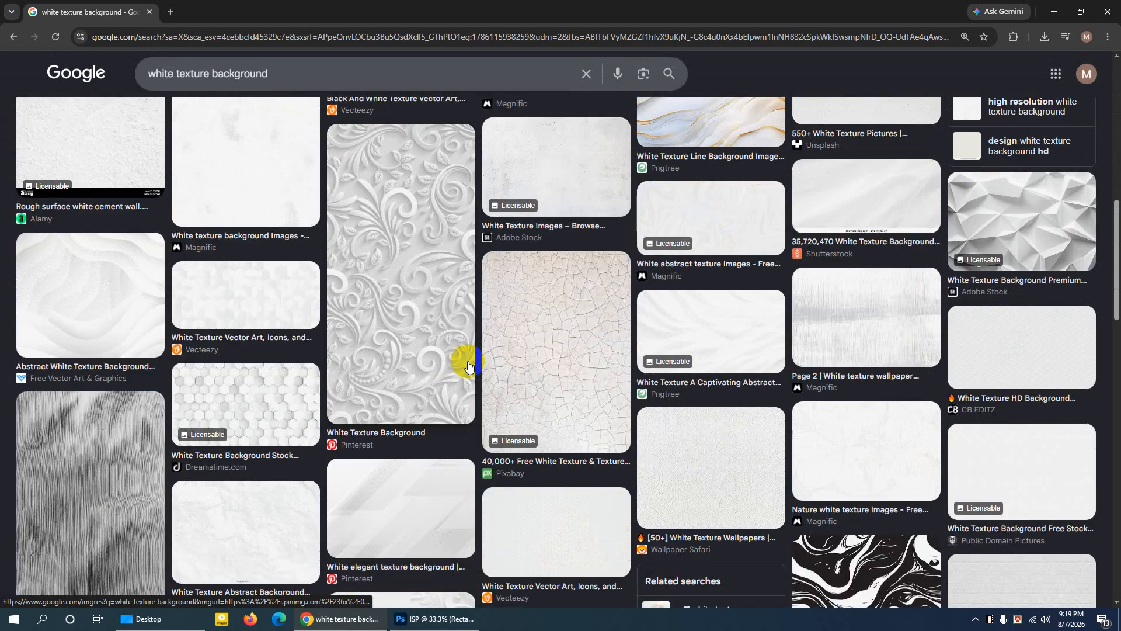
pyautogui.scroll(-3, 468, 366)
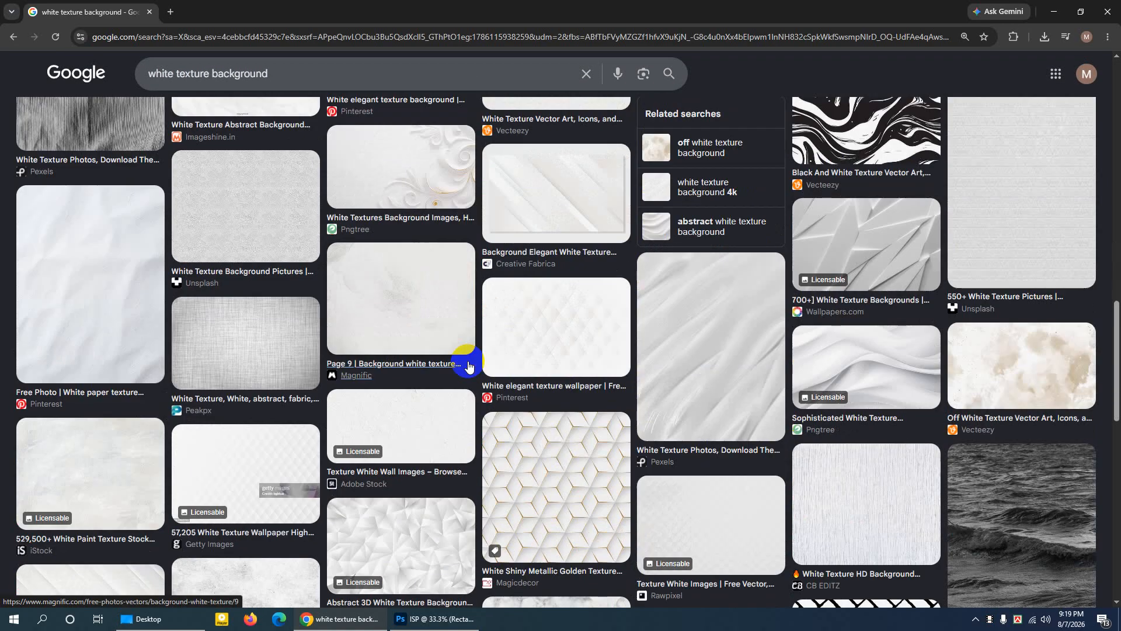
# Preview Pngtree's "Sophisticated White Texture Screensaver" image and save it to the Desktop as a JPEG under its suggested file name.
pyautogui.click(904, 366)
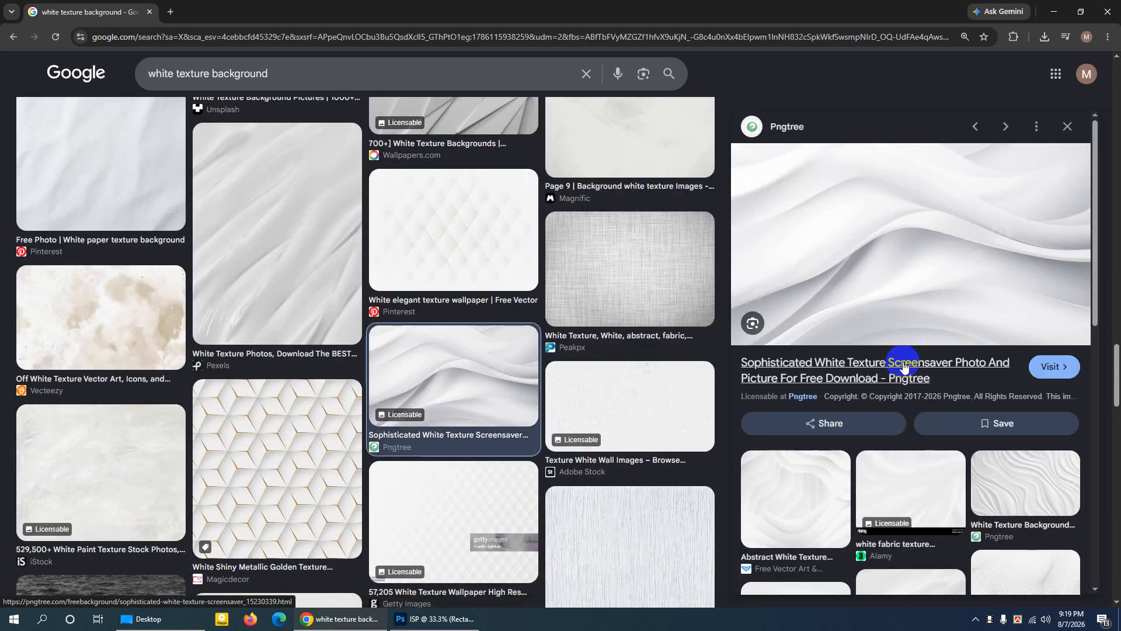
pyautogui.scroll(-3, 919, 491)
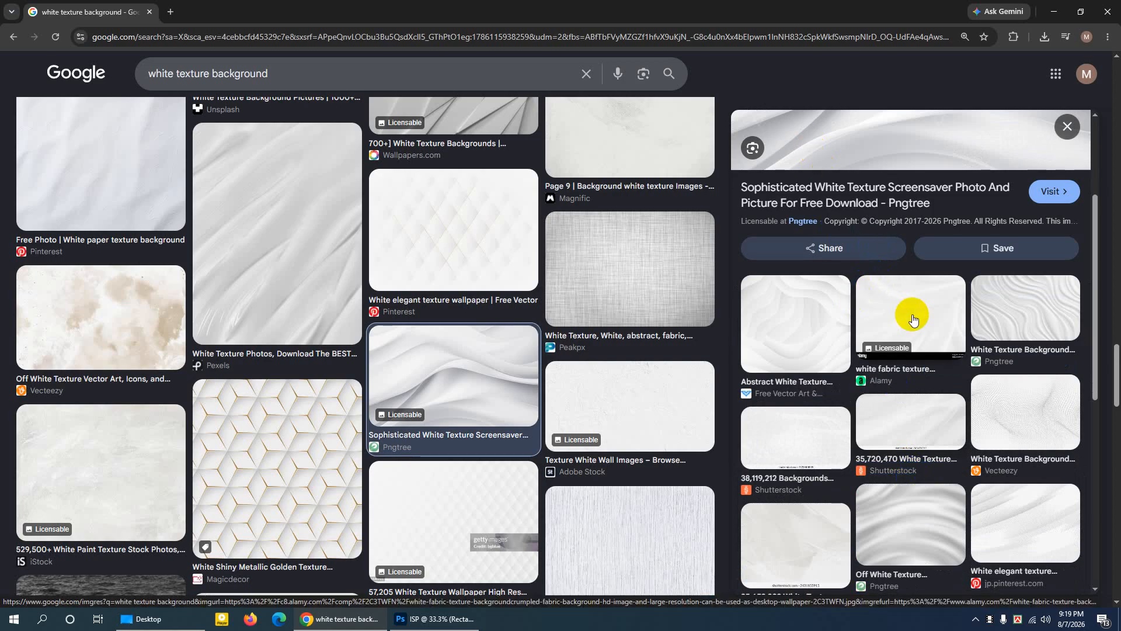
pyautogui.scroll(3, 921, 541)
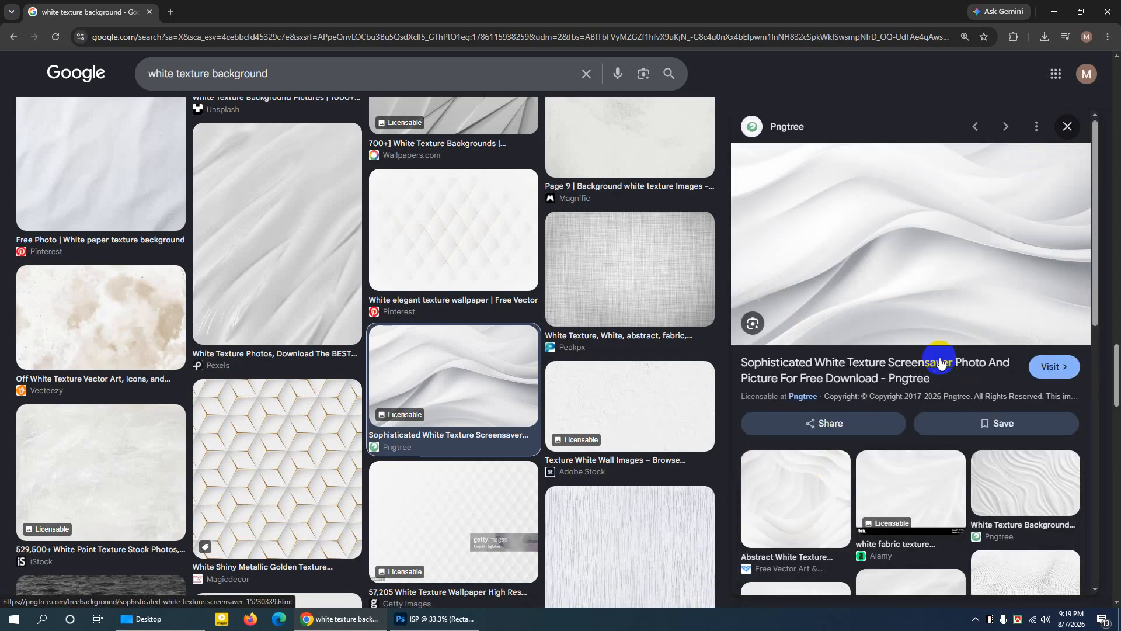
pyautogui.rightClick(862, 215)
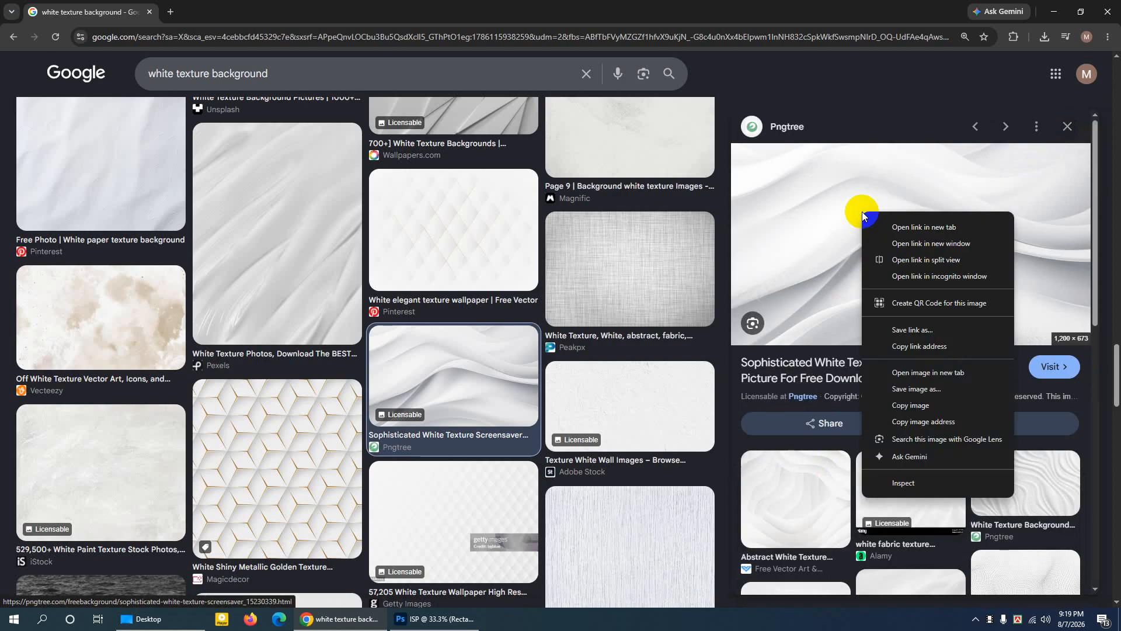
pyautogui.click(918, 390)
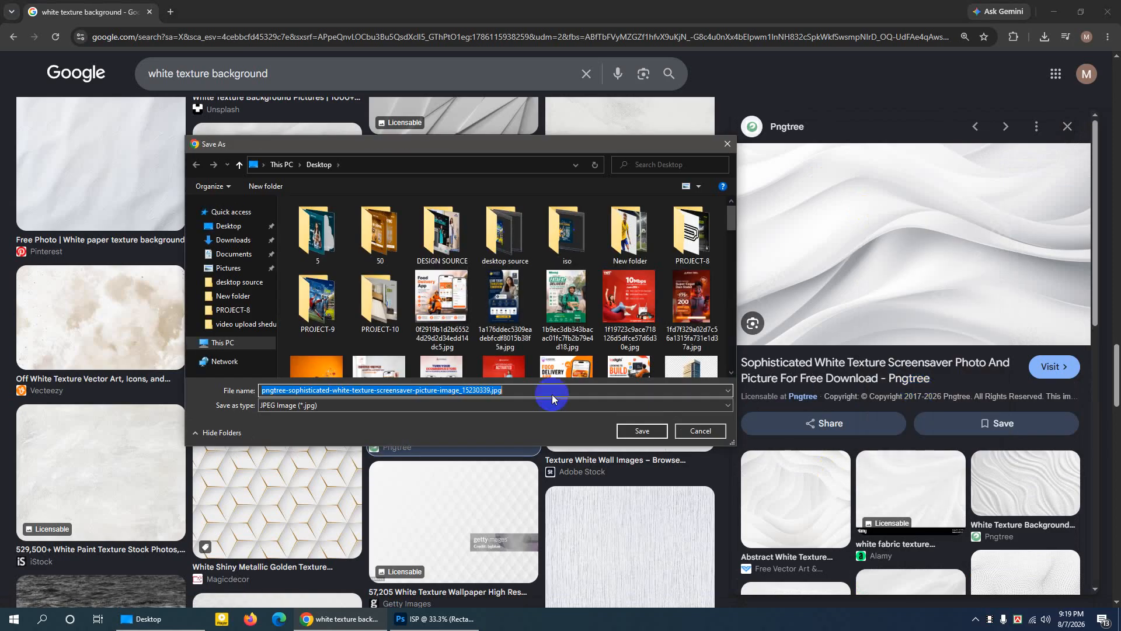
pyautogui.click(229, 226)
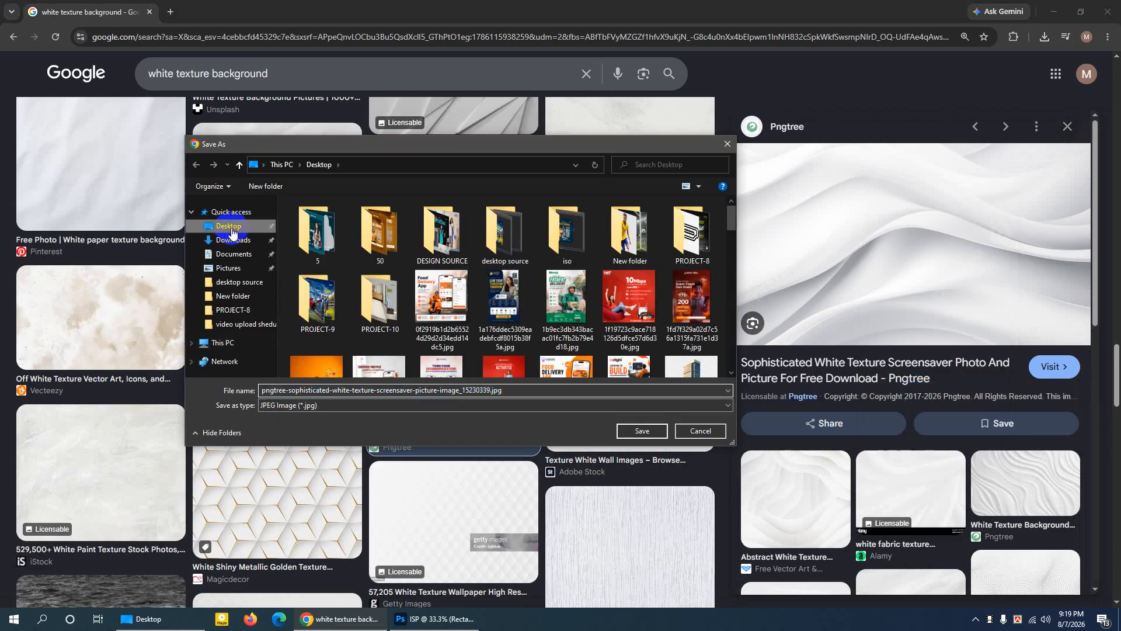
pyautogui.click(639, 433)
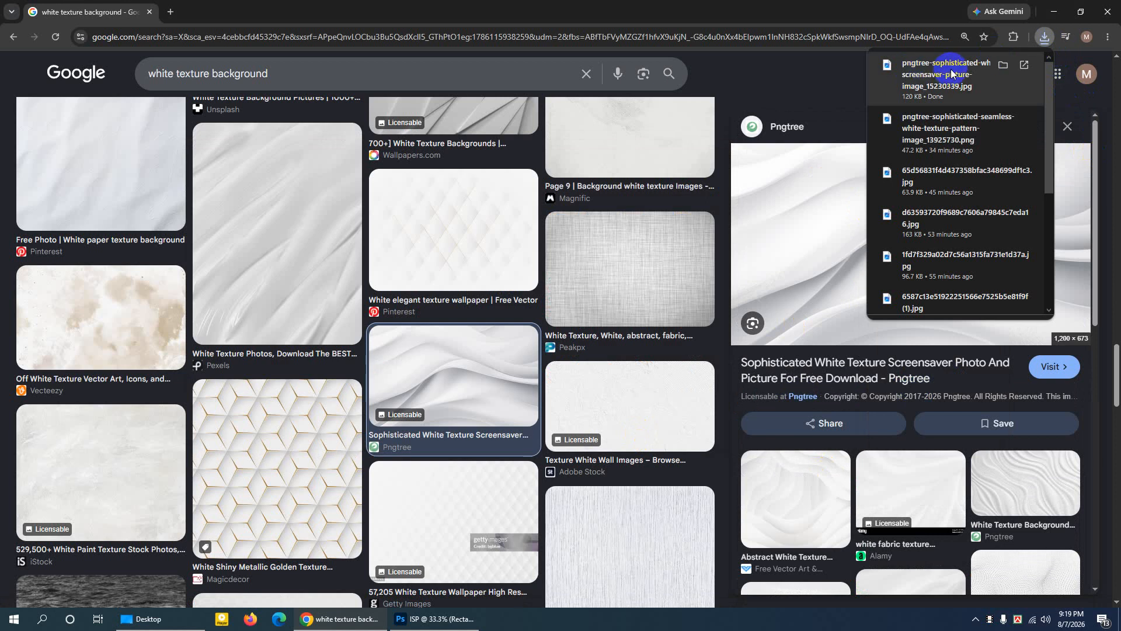
# Show the downloaded Pngtree texture image in its folder from the recent download history.
pyautogui.moveTo(1025, 65)
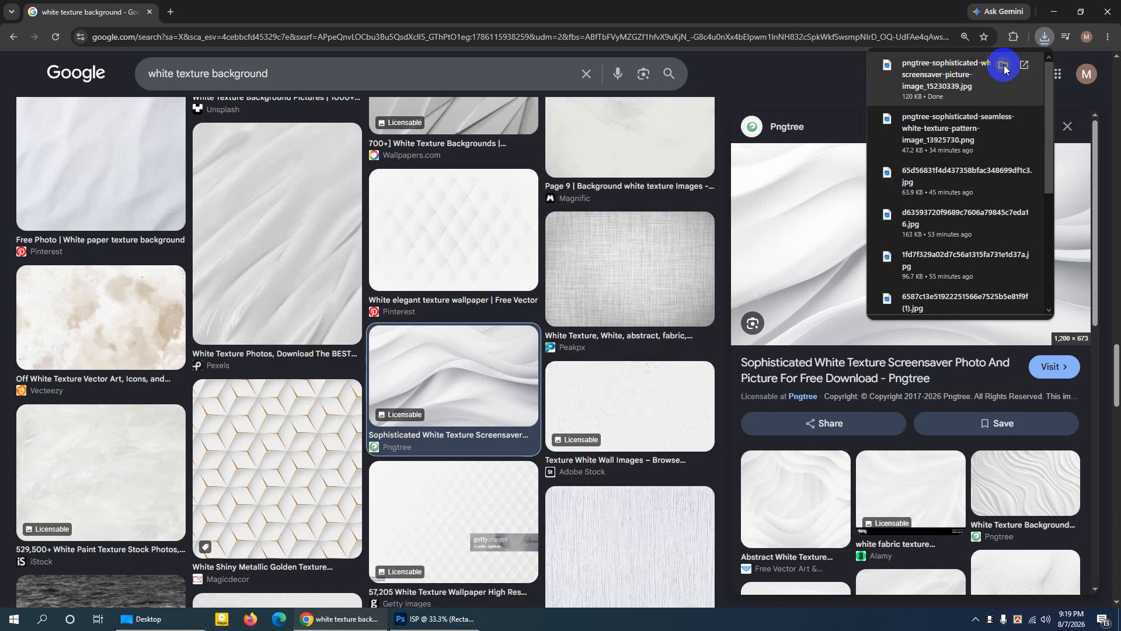
pyautogui.click(1042, 37)
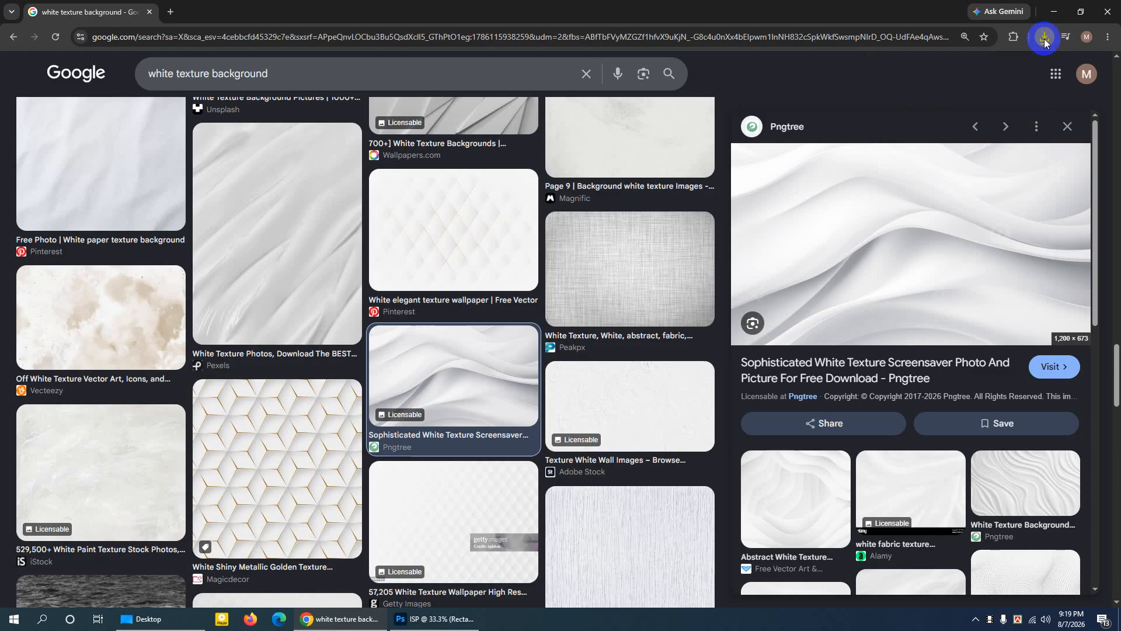
pyautogui.click(1044, 39)
pyautogui.moveTo(967, 88)
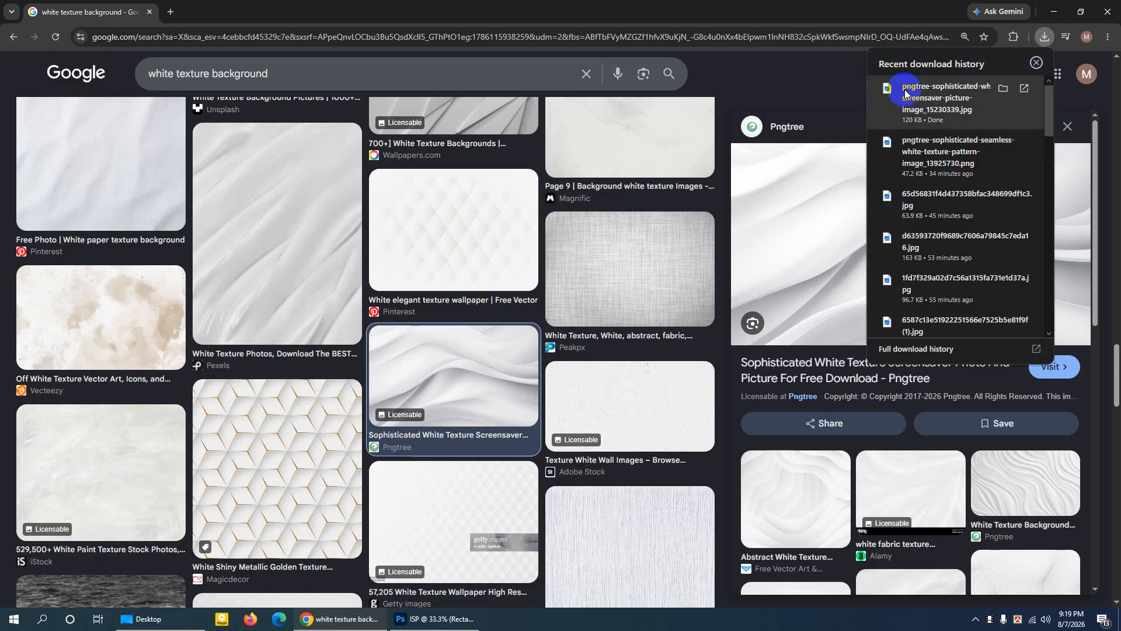
pyautogui.click(1003, 88)
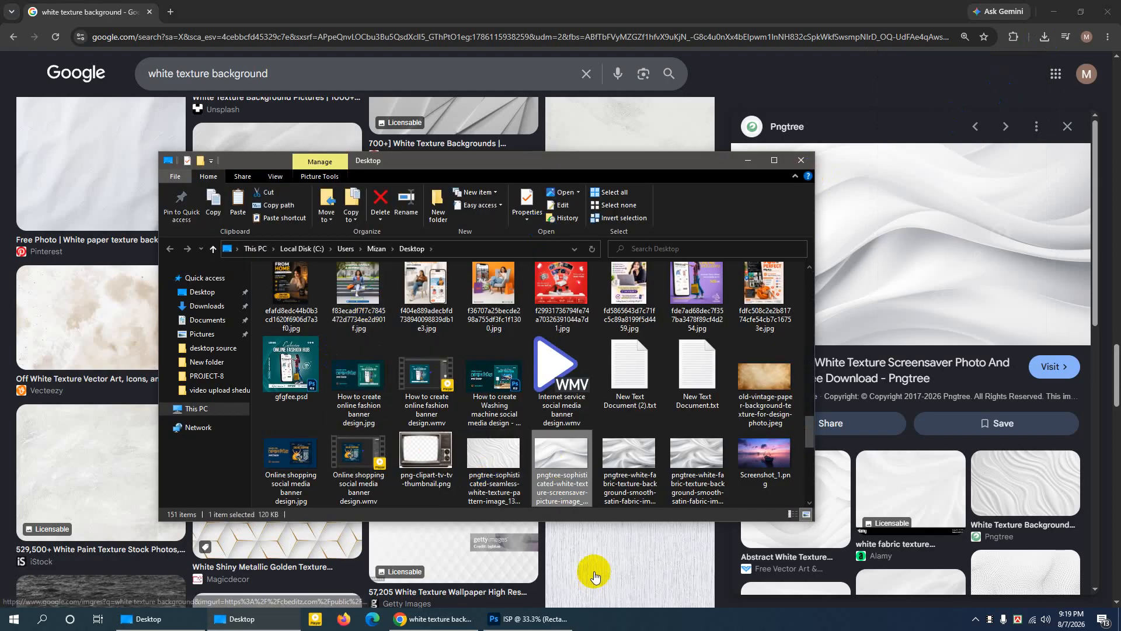
# Place the downloaded Pngtree white texture screensaver image in the ISP document, align it with the canvas top and stretch its height to 2000 px.
pyautogui.moveTo(583, 486); pyautogui.dragTo(403, 203)
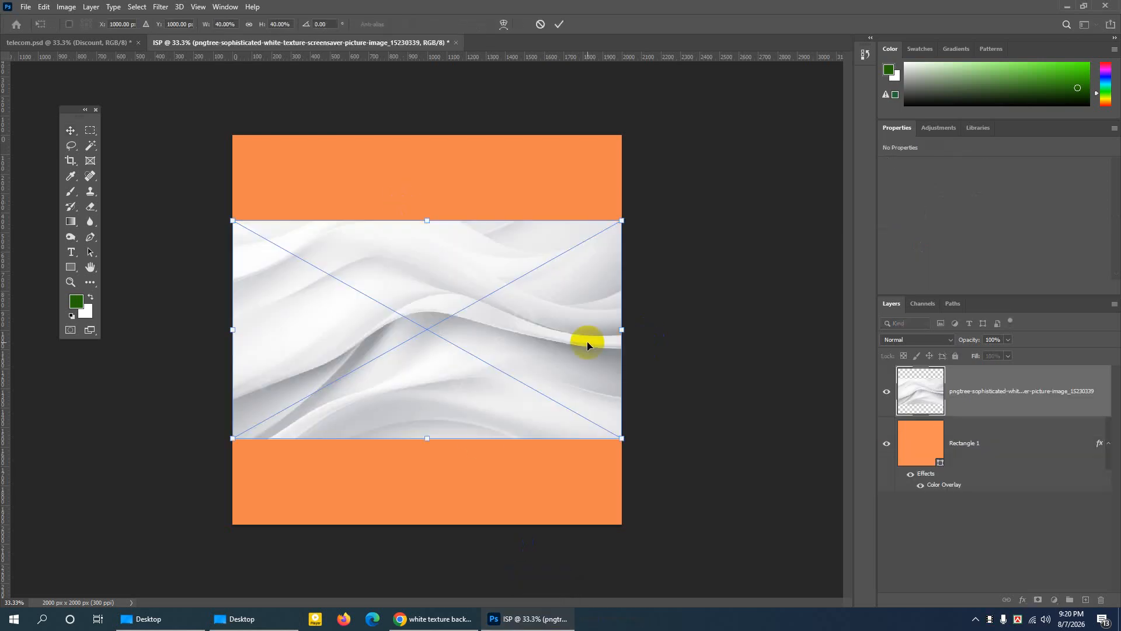
pyautogui.moveTo(586, 344); pyautogui.dragTo(581, 259)
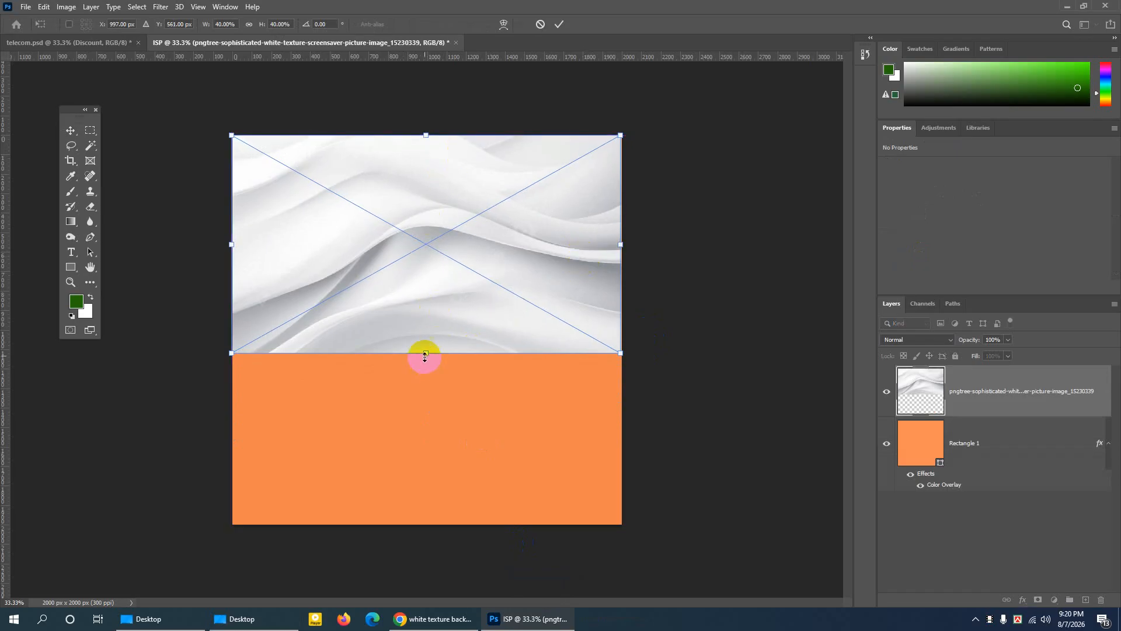
pyautogui.moveTo(425, 354); pyautogui.dragTo(425, 522)
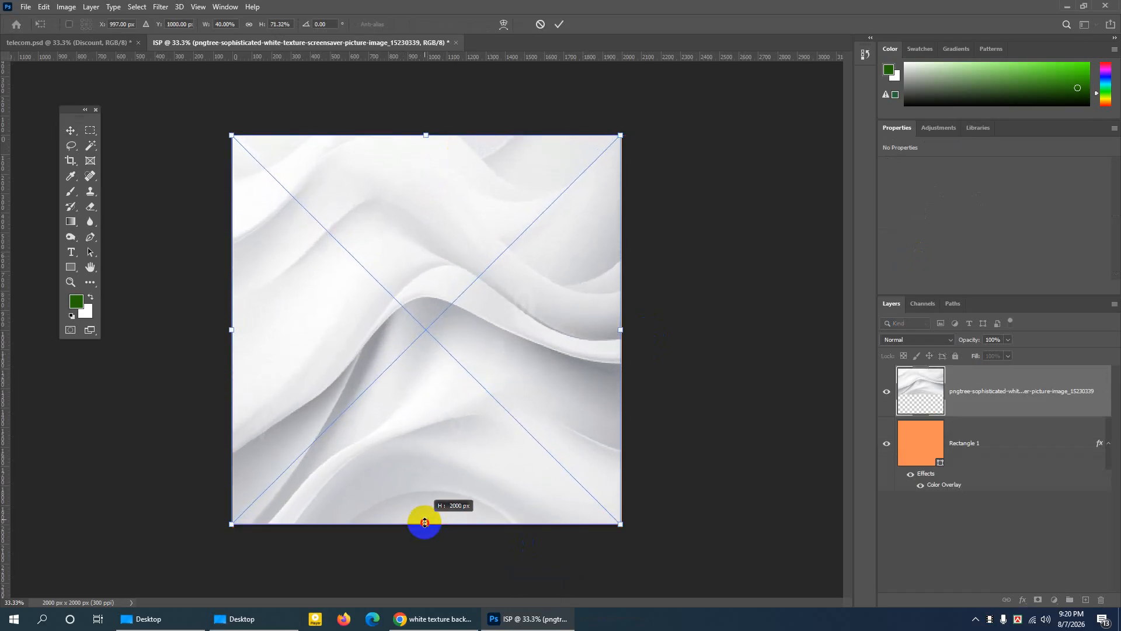
pyautogui.click(559, 24)
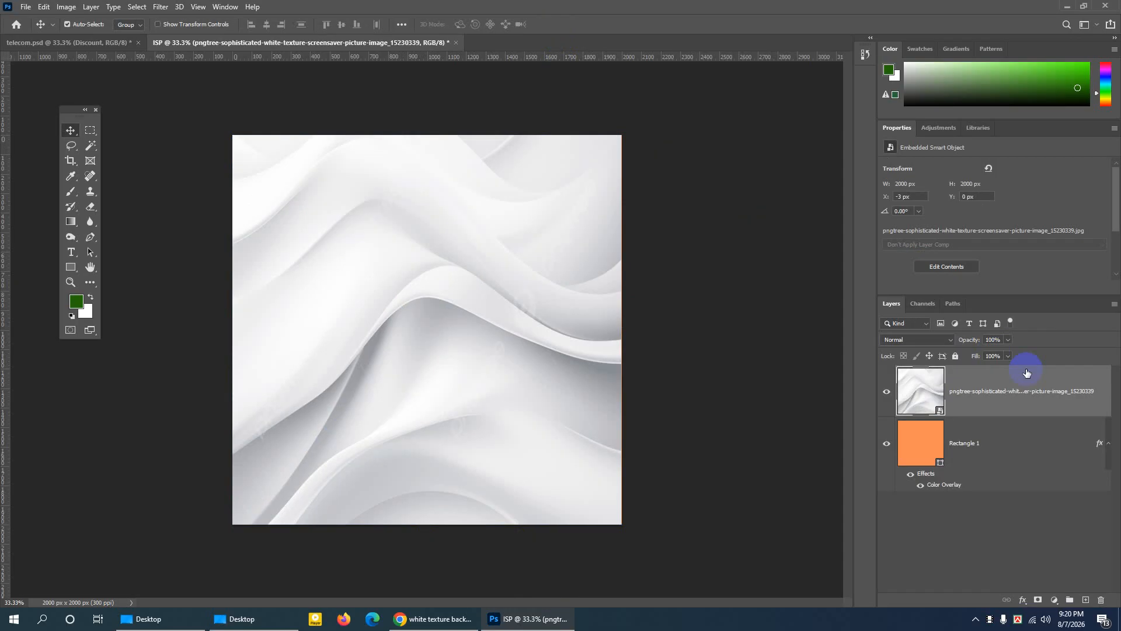
# Try Multiply and other blend modes on the texture layer over the orange rectangle, and return it to Normal.
pyautogui.click(888, 395)
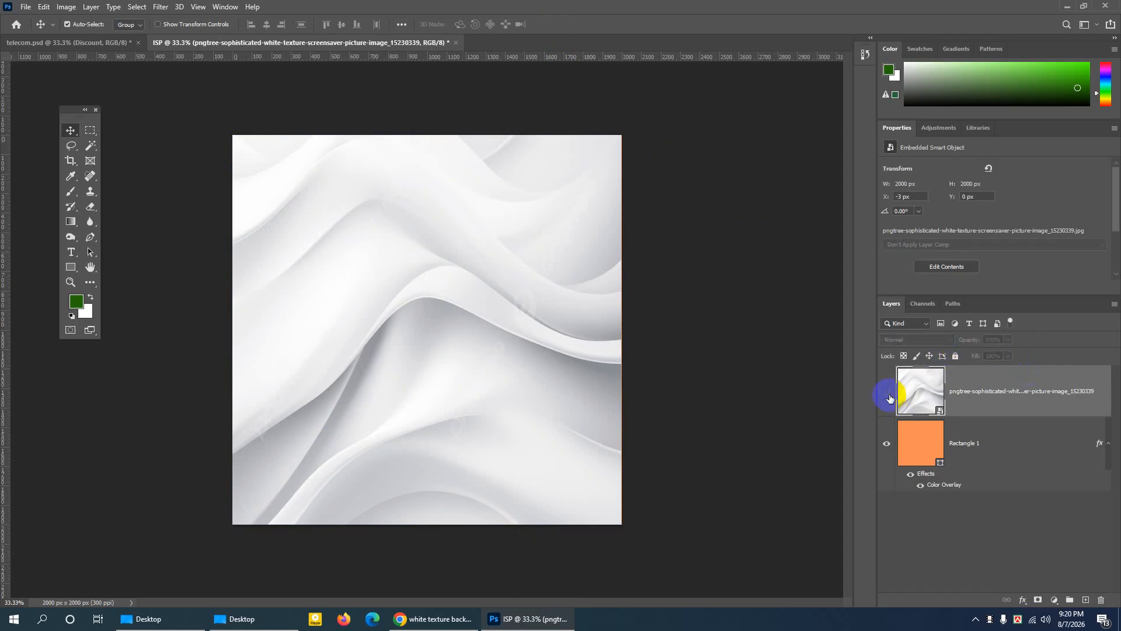
pyautogui.click(886, 392)
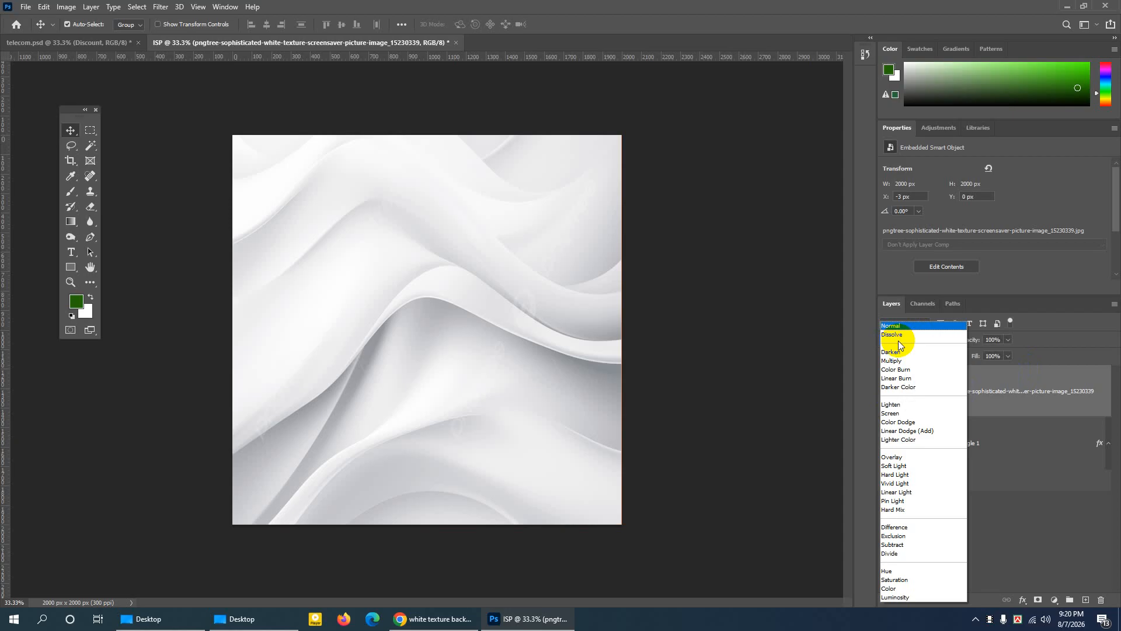
pyautogui.click(893, 360)
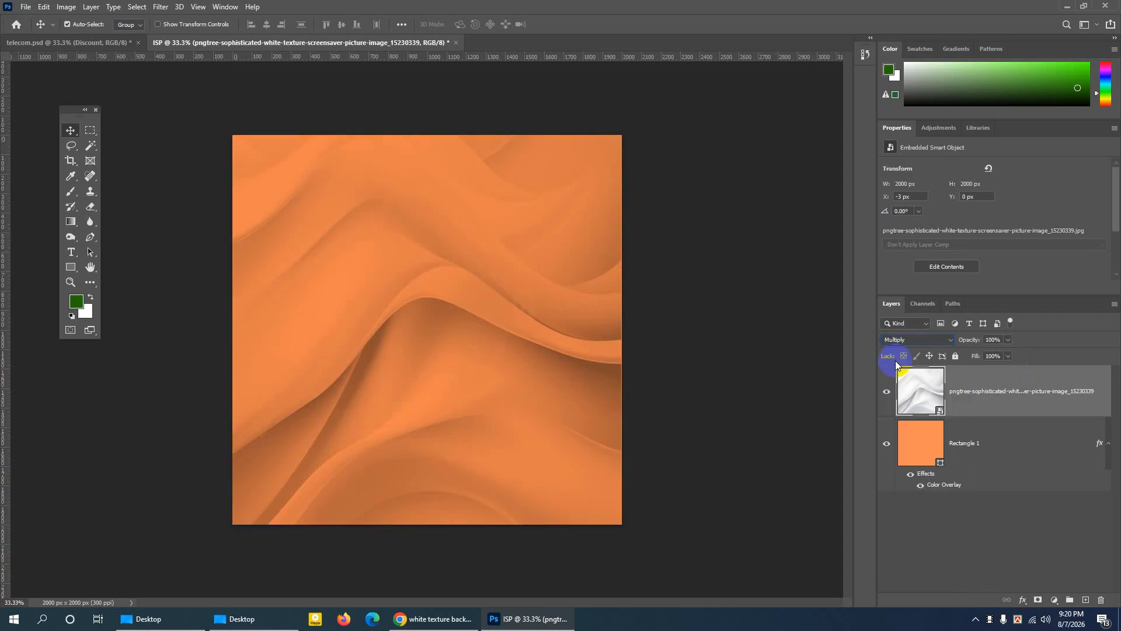
pyautogui.click(896, 342)
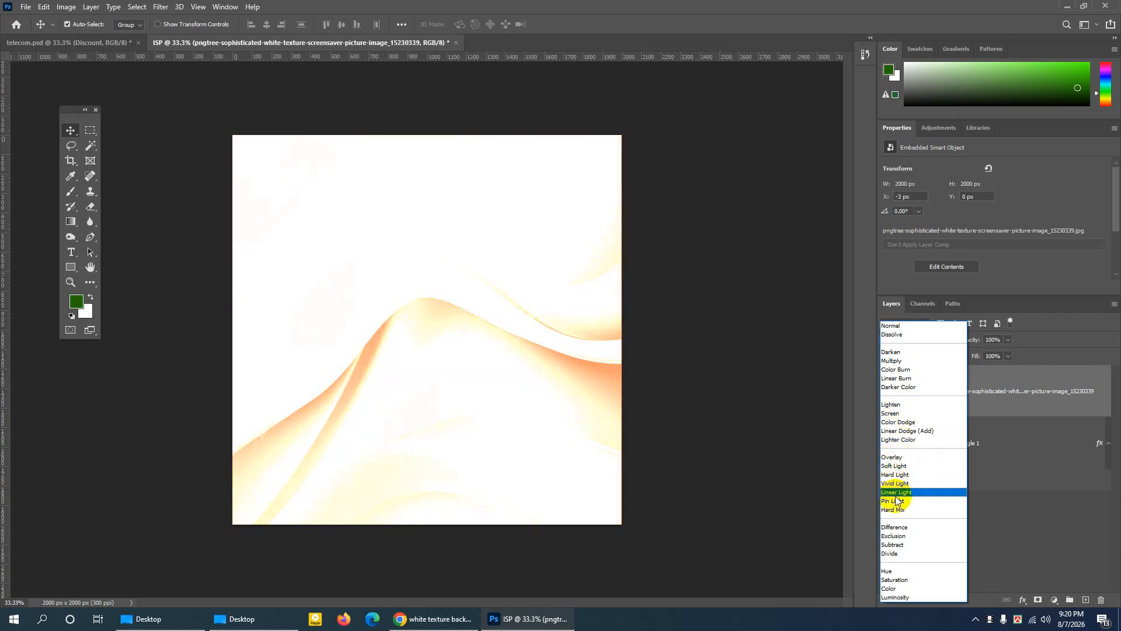
pyautogui.click(897, 362)
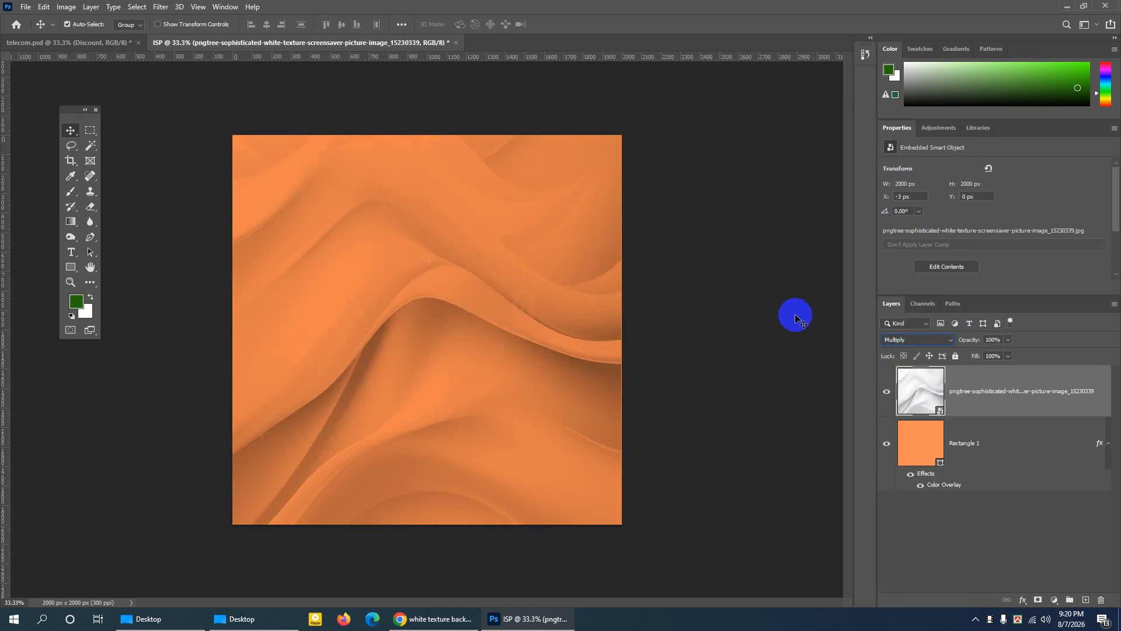
pyautogui.click(888, 341)
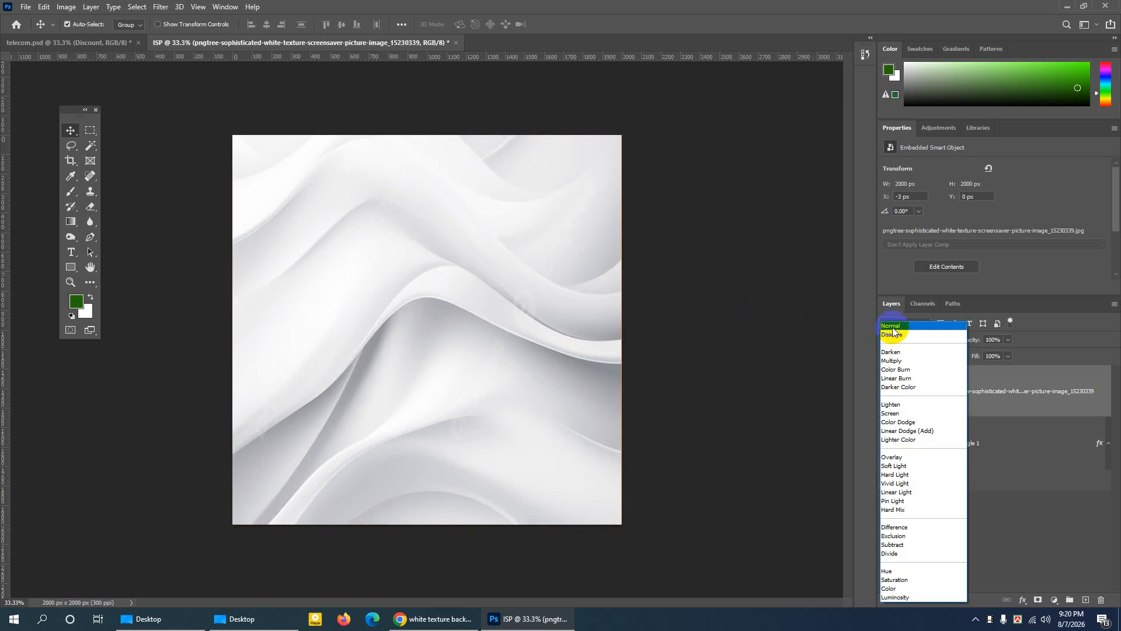
pyautogui.click(892, 327)
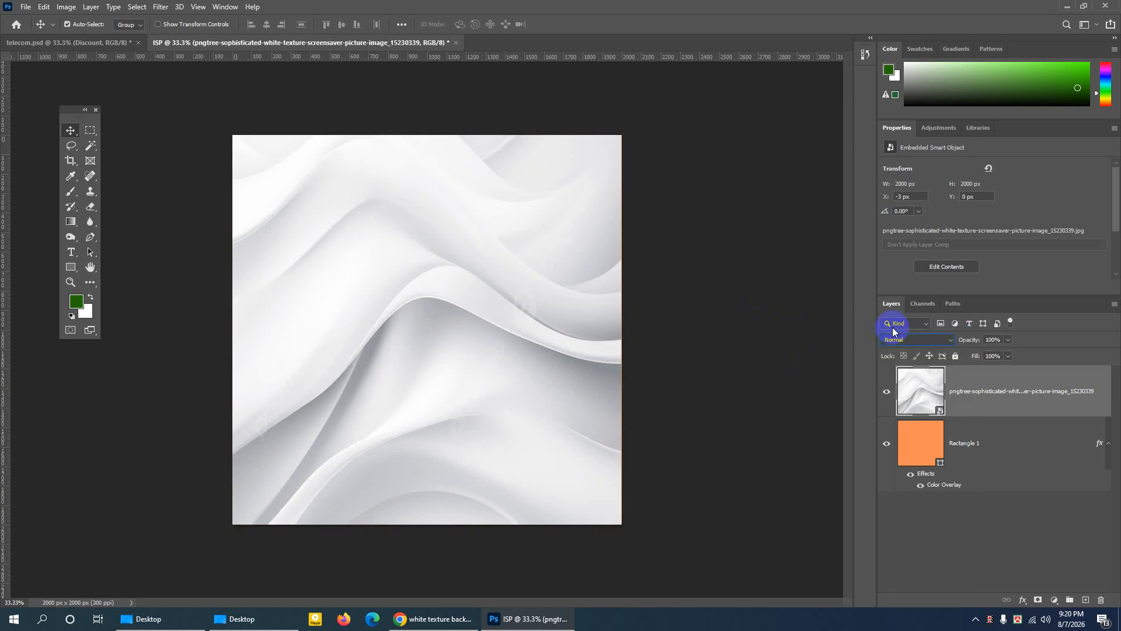
# Reduce the texture layer's opacity to 80%.
pyautogui.click(1008, 340)
pyautogui.moveTo(1011, 353)
pyautogui.mouseDown()
pyautogui.moveTo(508, 343)
pyautogui.moveTo(999, 354)
pyautogui.mouseUp()
pyautogui.click(517, 333)
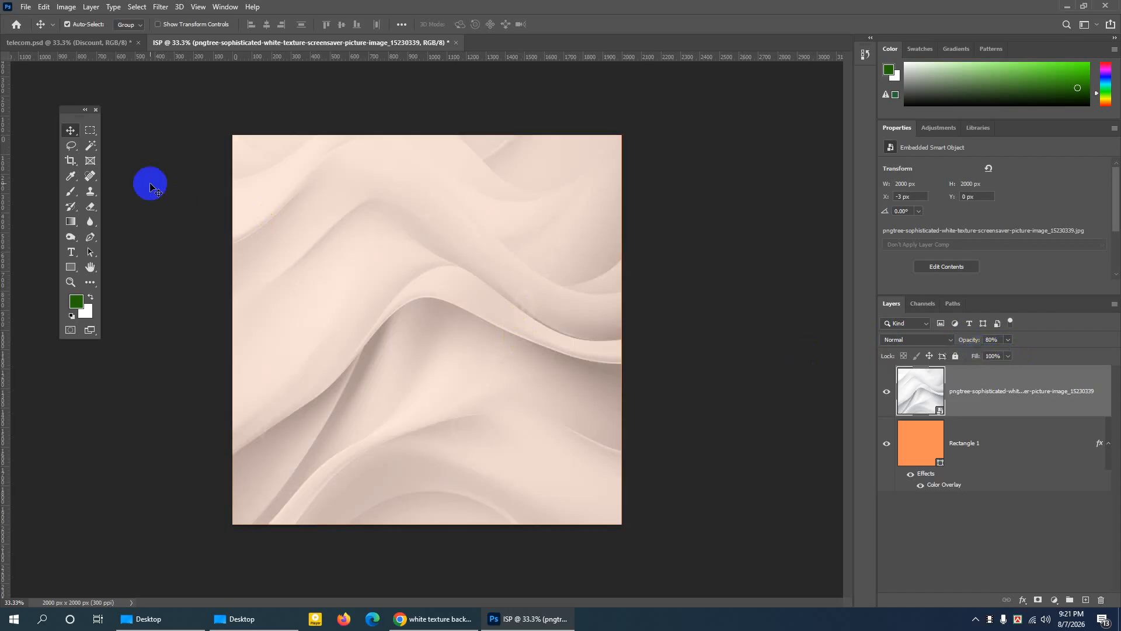
# Set the Move tool's Auto-Select target to Layer.
pyautogui.click(124, 26)
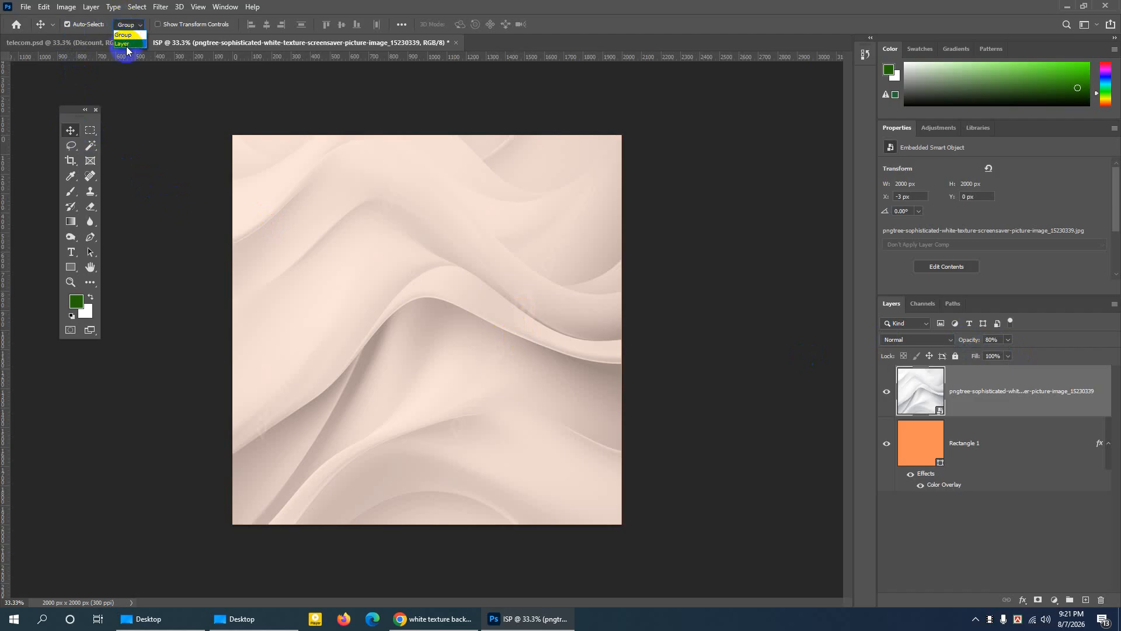
pyautogui.click(124, 43)
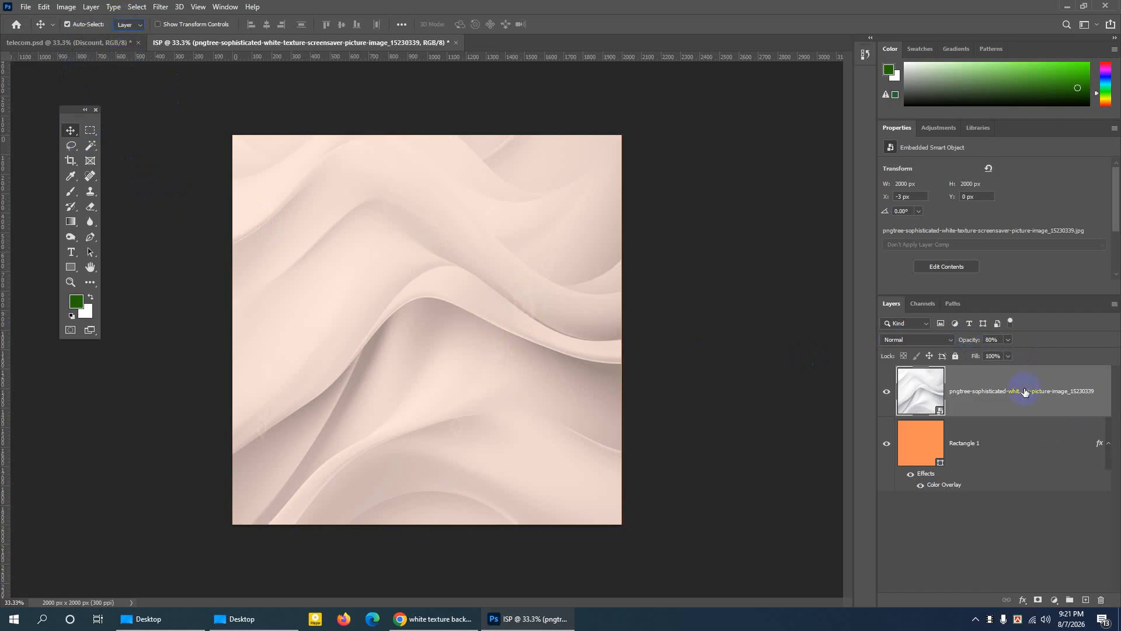
# Move the texture layer left to X -395 px and set its opacity to 67%.
pyautogui.moveTo(477, 314); pyautogui.dragTo(426, 308)
pyautogui.moveTo(513, 316); pyautogui.dragTo(471, 303)
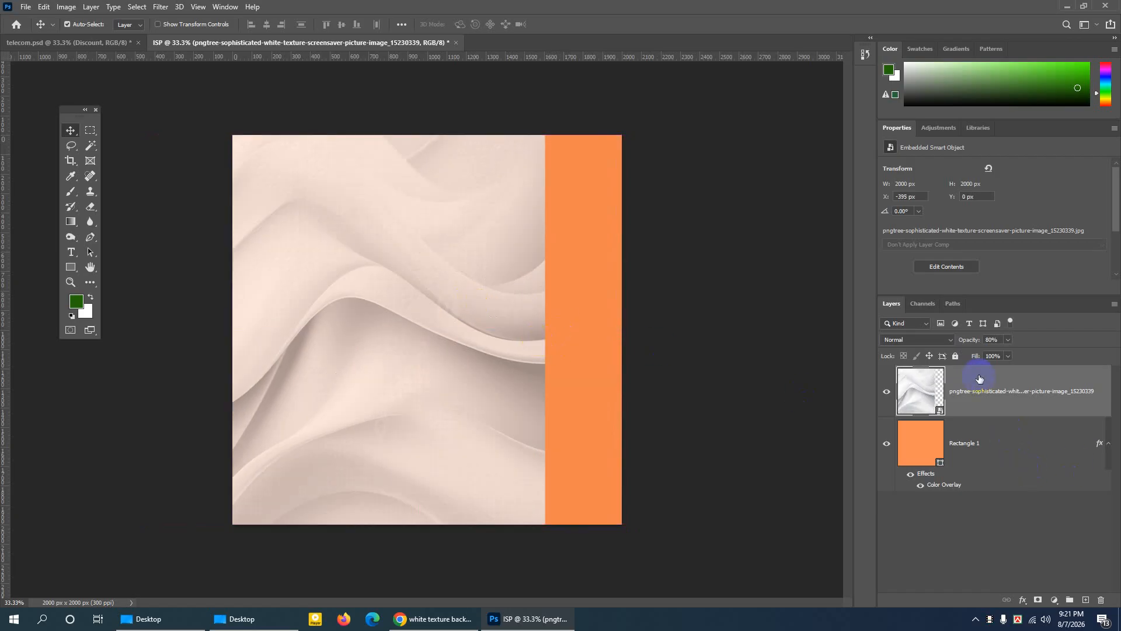
pyautogui.click(1007, 340)
pyautogui.moveTo(1003, 354); pyautogui.dragTo(978, 354)
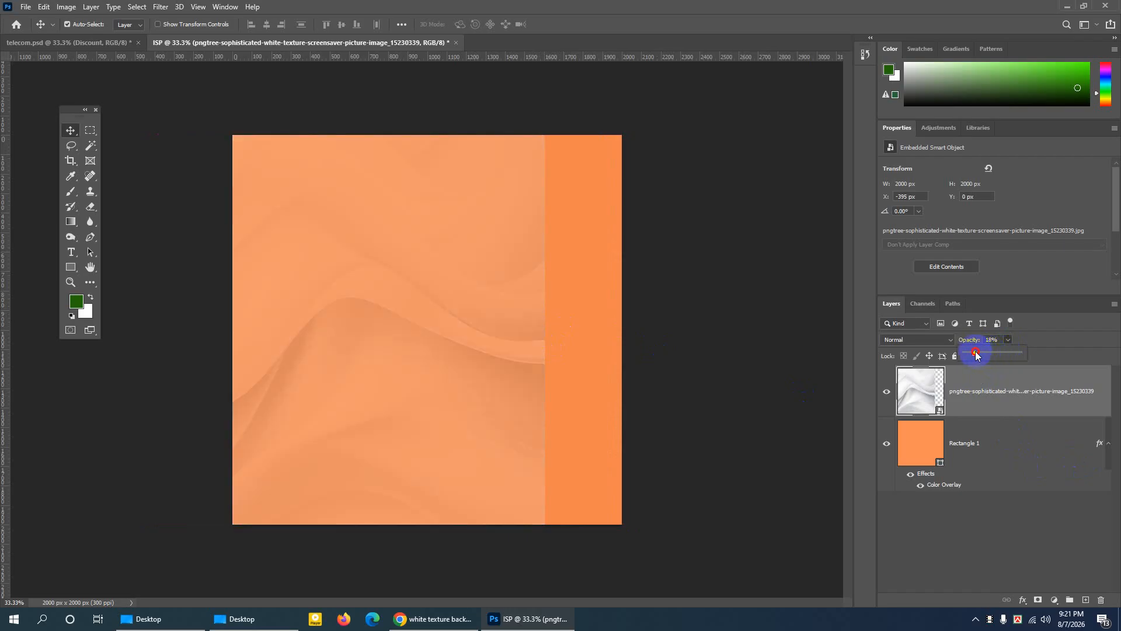
pyautogui.moveTo(981, 354)
pyautogui.mouseDown()
pyautogui.moveTo(1037, 354)
pyautogui.moveTo(1001, 355)
pyautogui.mouseUp()
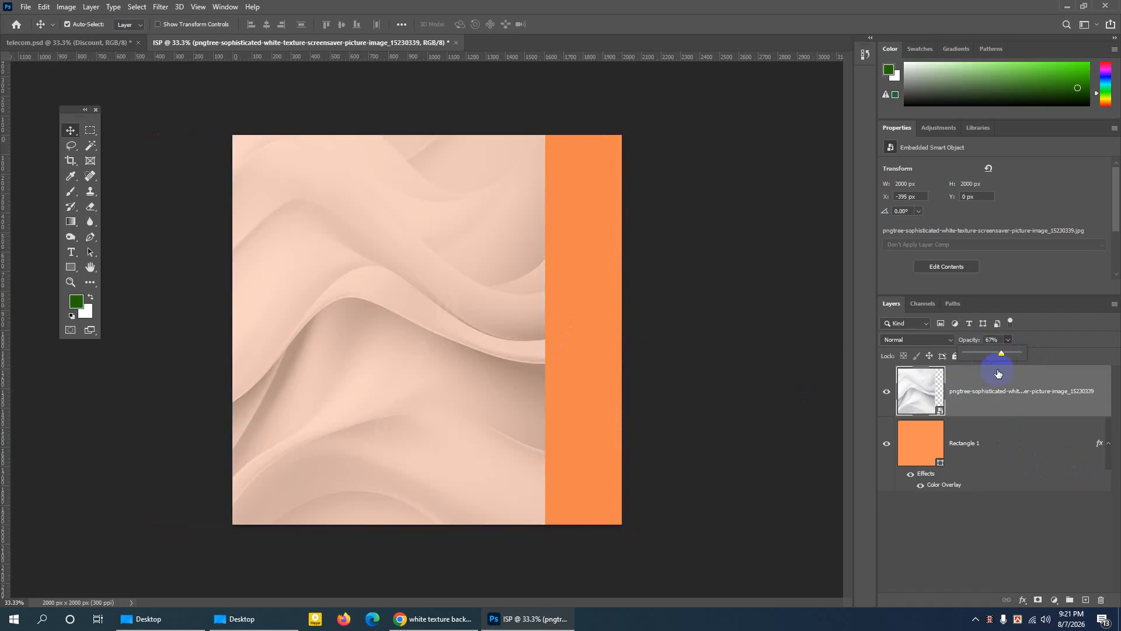
# Change the Color Overlay color of the Rectangle 1 layer to a darker burnt orange.
pyautogui.click(990, 445)
pyautogui.click(991, 445)
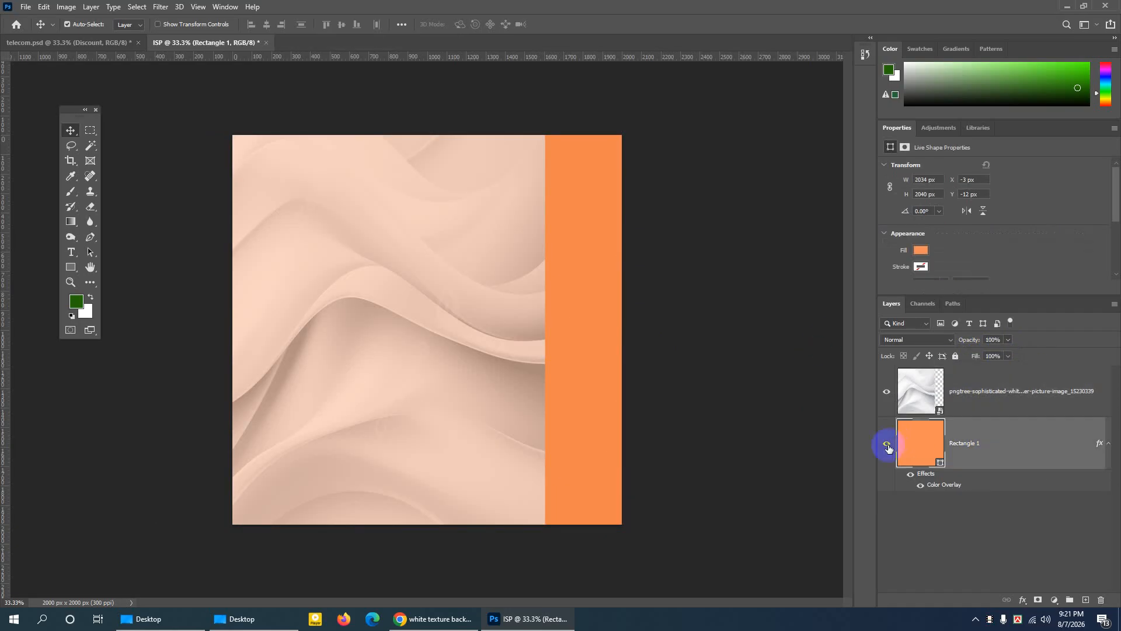
pyautogui.click(887, 445)
pyautogui.click(887, 444)
pyautogui.doubleClick(1011, 438)
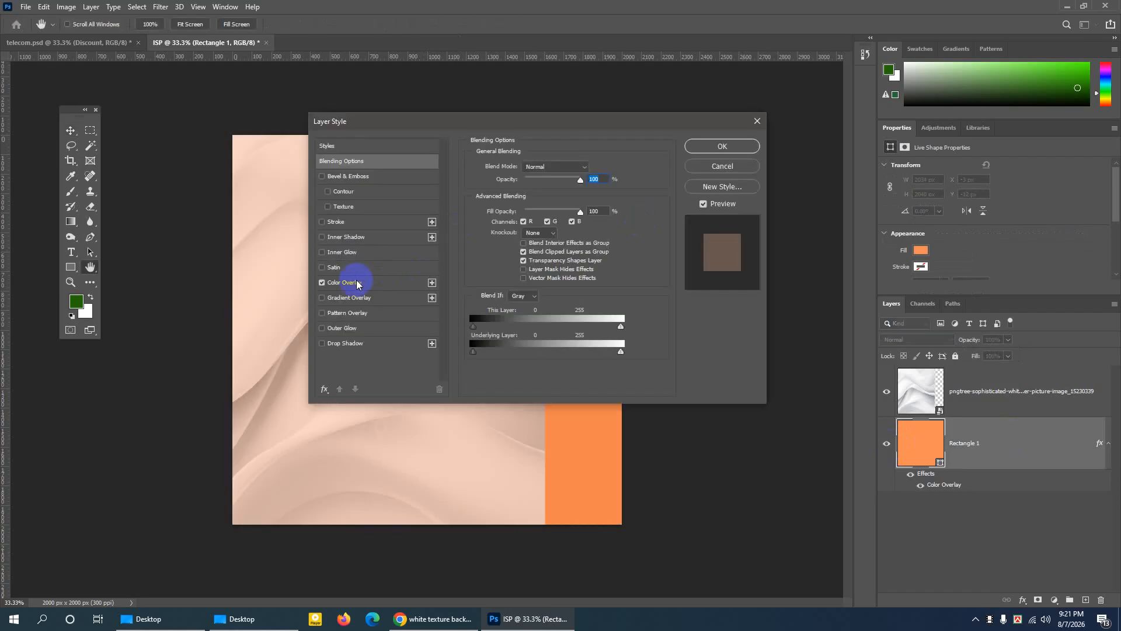
pyautogui.click(355, 284)
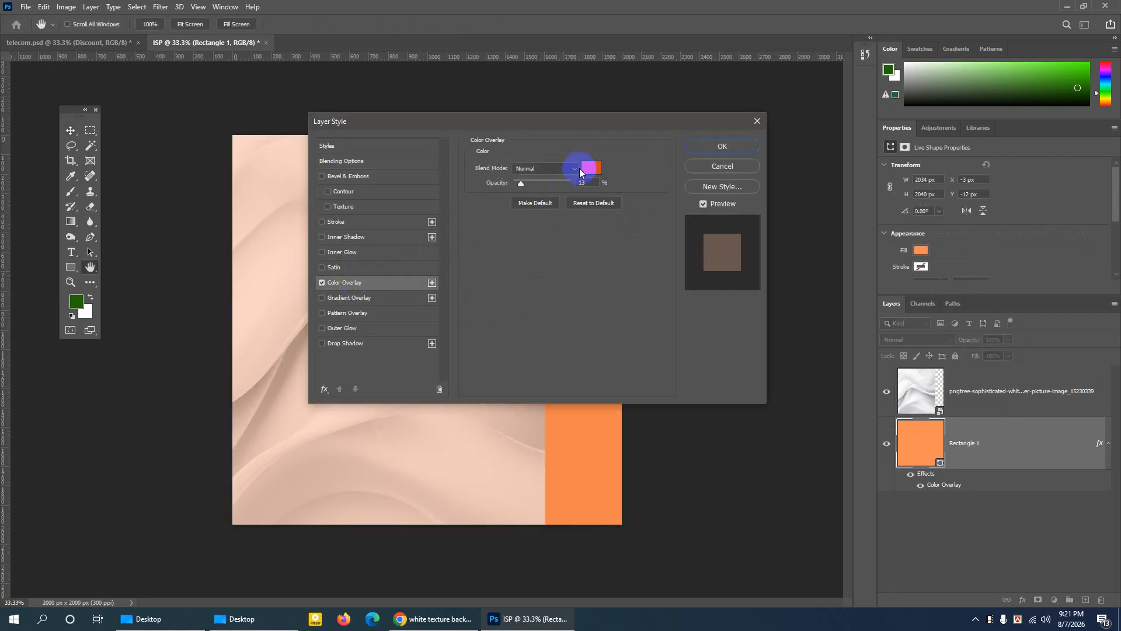
pyautogui.click(586, 167)
pyautogui.moveTo(511, 290)
pyautogui.mouseDown()
pyautogui.moveTo(518, 260)
pyautogui.moveTo(514, 306)
pyautogui.mouseUp()
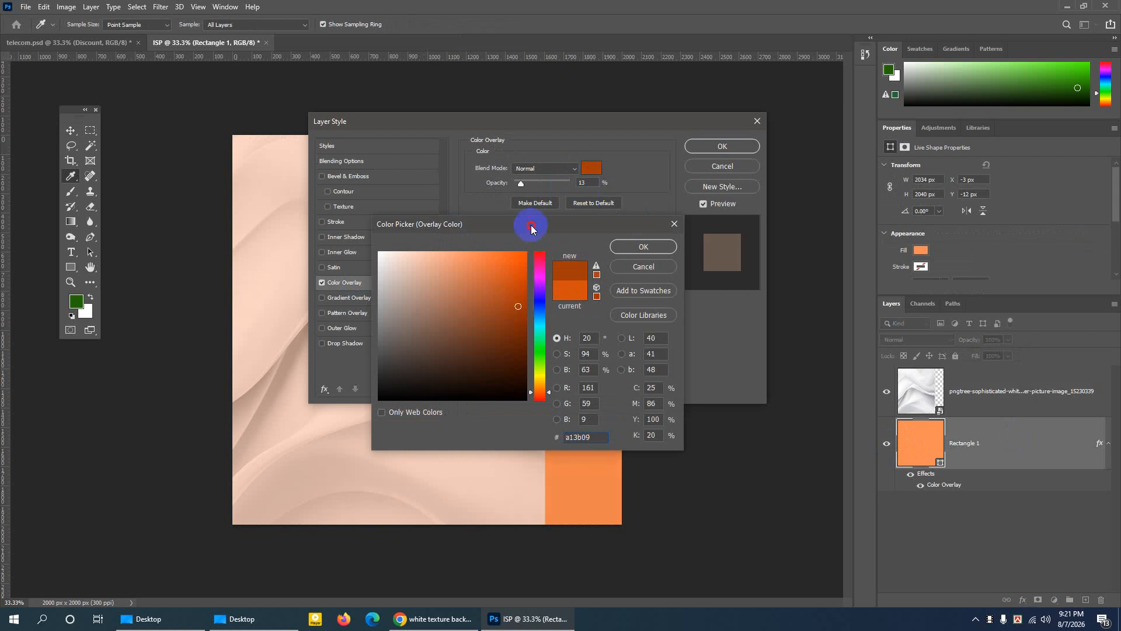
pyautogui.moveTo(531, 220); pyautogui.dragTo(763, 149)
pyautogui.moveTo(745, 286); pyautogui.dragTo(750, 225)
pyautogui.click(873, 178)
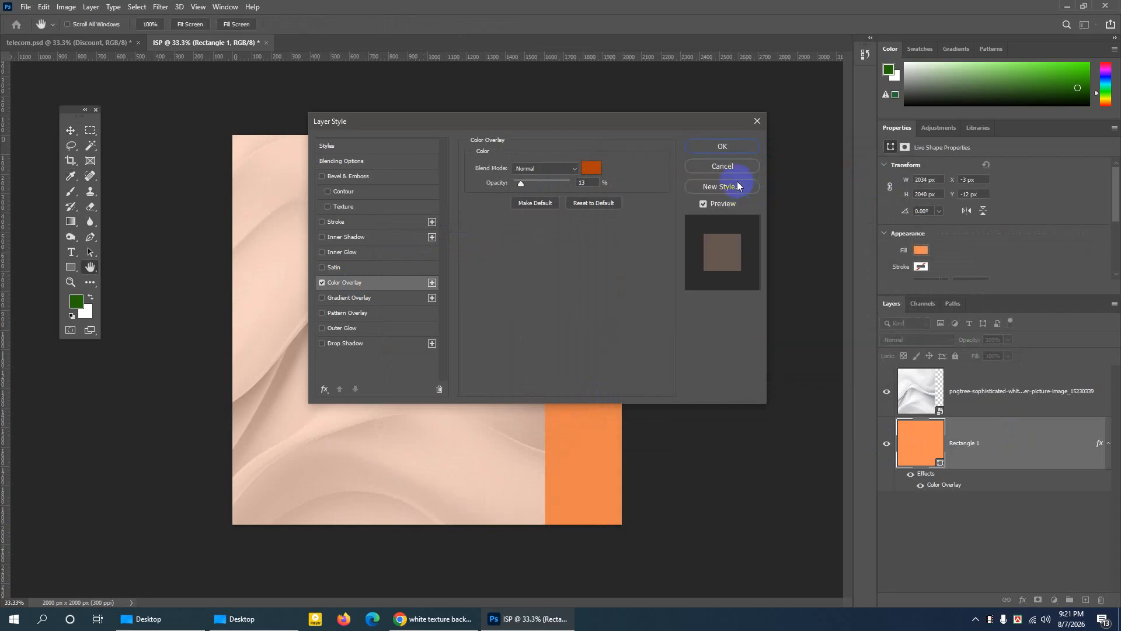
pyautogui.click(723, 145)
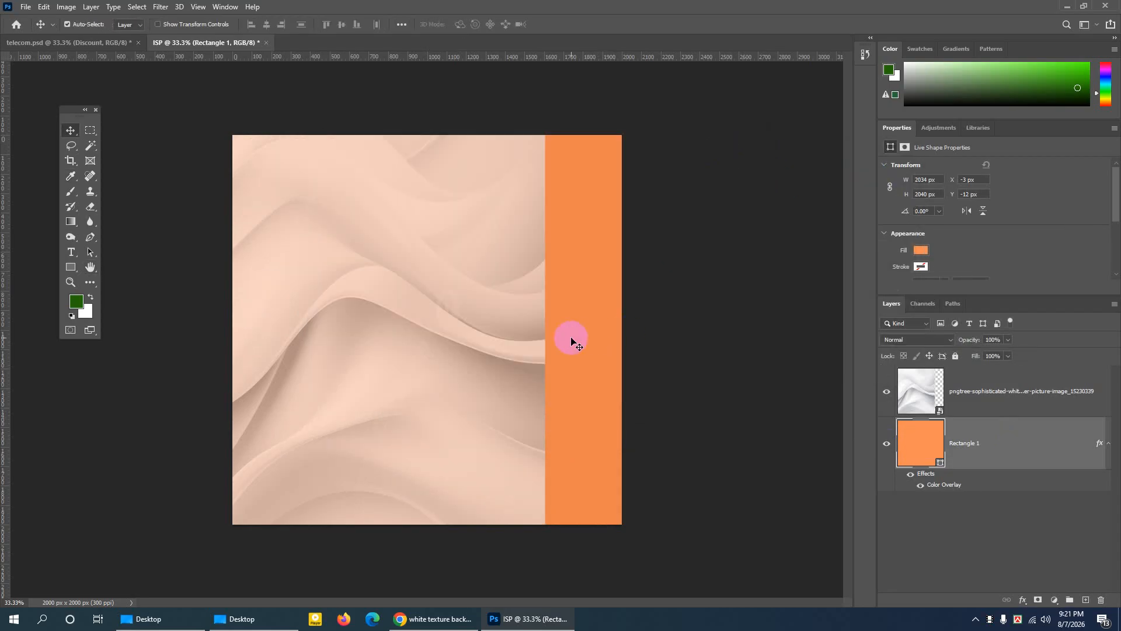
# Move the texture back over the canvas at X 0 px, compare with it hidden, and delete the texture layer.
pyautogui.moveTo(489, 344); pyautogui.dragTo(566, 342)
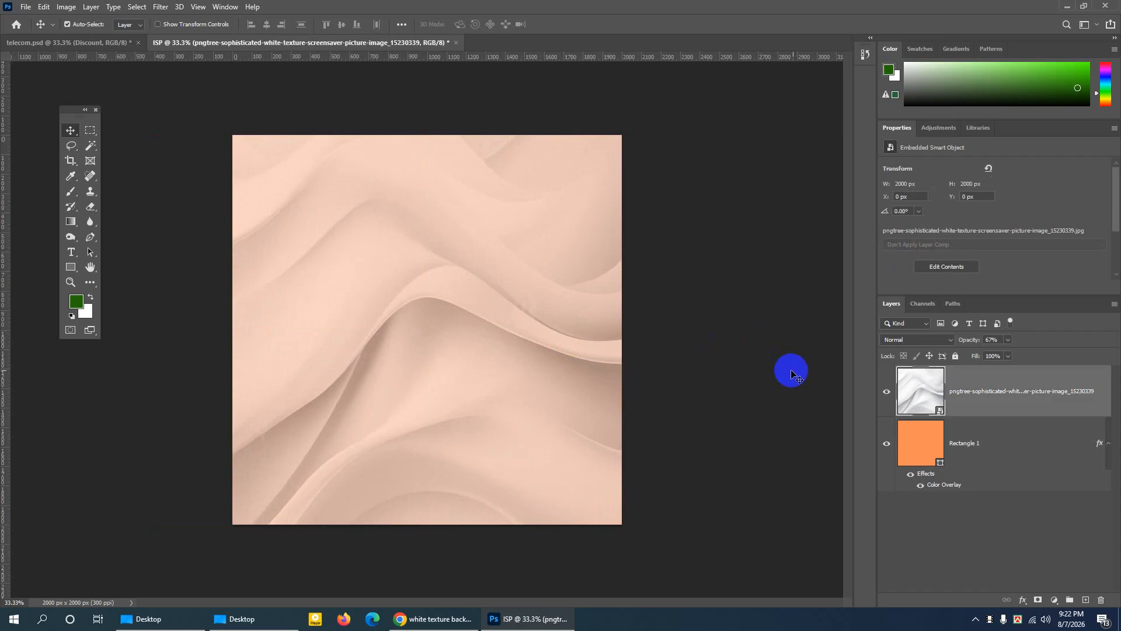
pyautogui.click(921, 401)
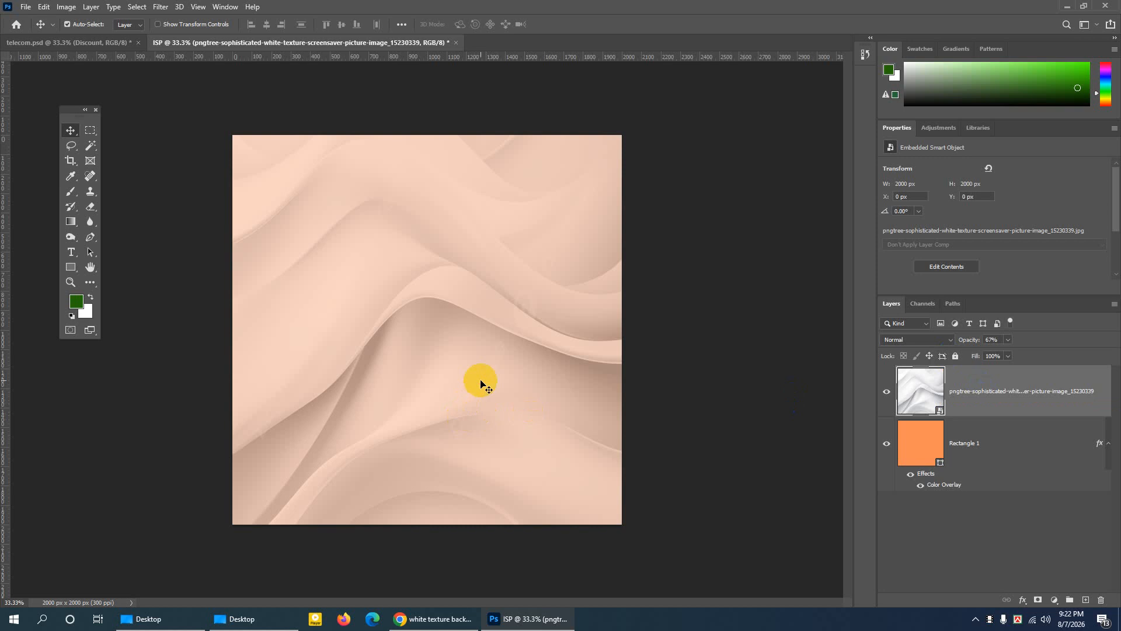
pyautogui.click(887, 392)
pyautogui.click(886, 396)
pyautogui.press('Delete')
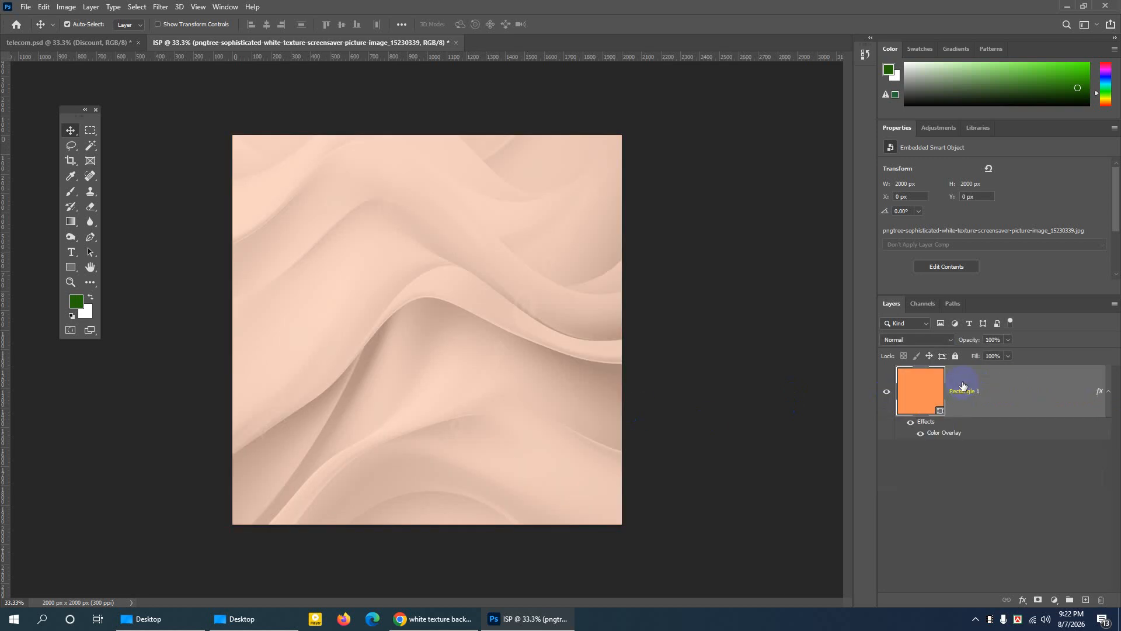
# Move the background rectangle to X 0, Y 0 px and change its fill to the vivid orange swatch of the Pure group.
pyautogui.click(151, 170)
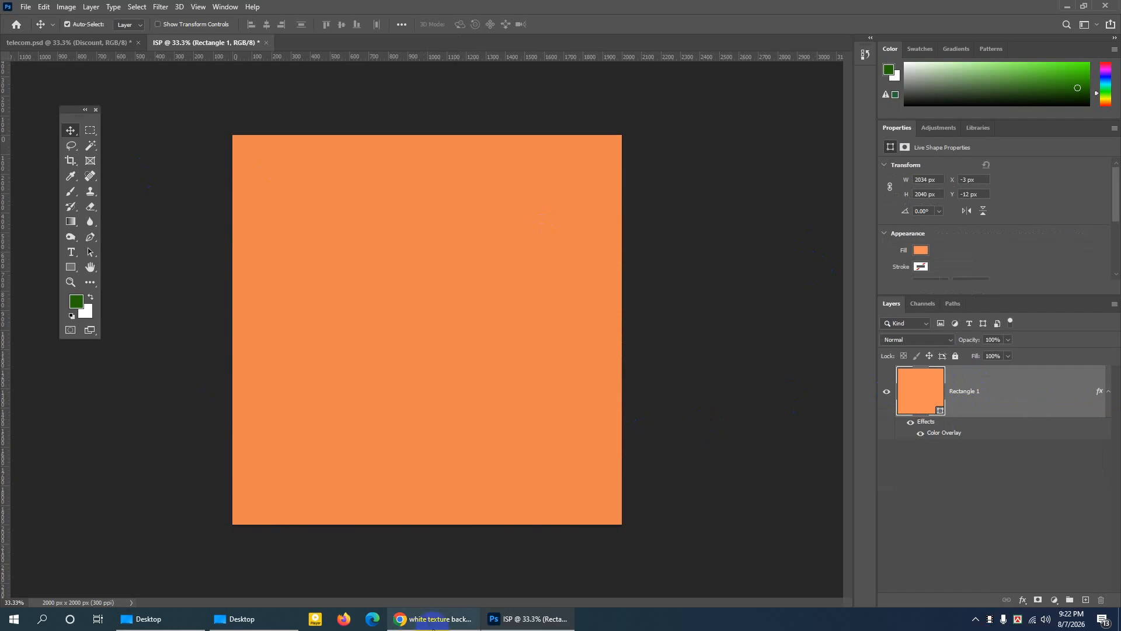
pyautogui.moveTo(510, 248)
pyautogui.mouseDown()
pyautogui.moveTo(512, 270)
pyautogui.moveTo(511, 251)
pyautogui.mouseUp()
pyautogui.click(922, 251)
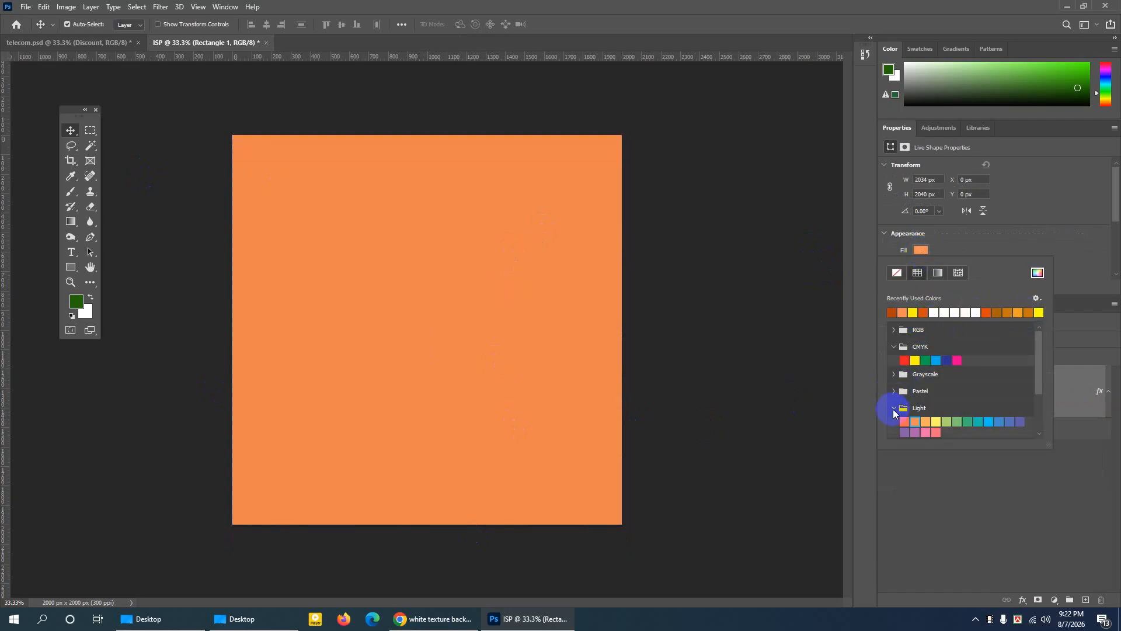
pyautogui.scroll(-1, 896, 411)
pyautogui.click(896, 429)
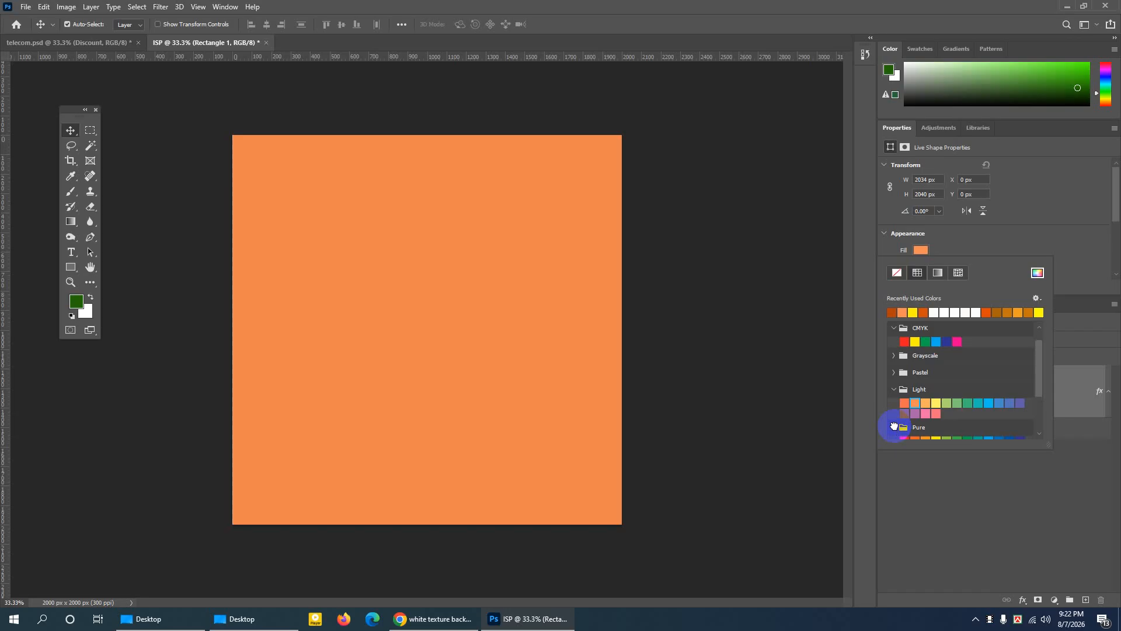
pyautogui.scroll(-1, 899, 423)
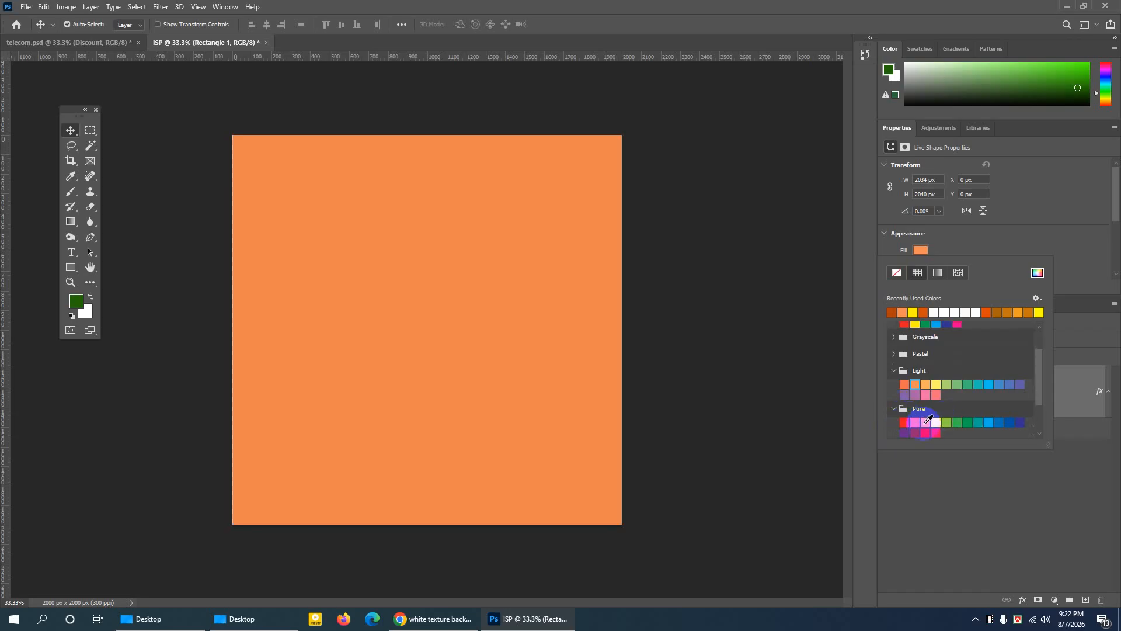
pyautogui.click(915, 422)
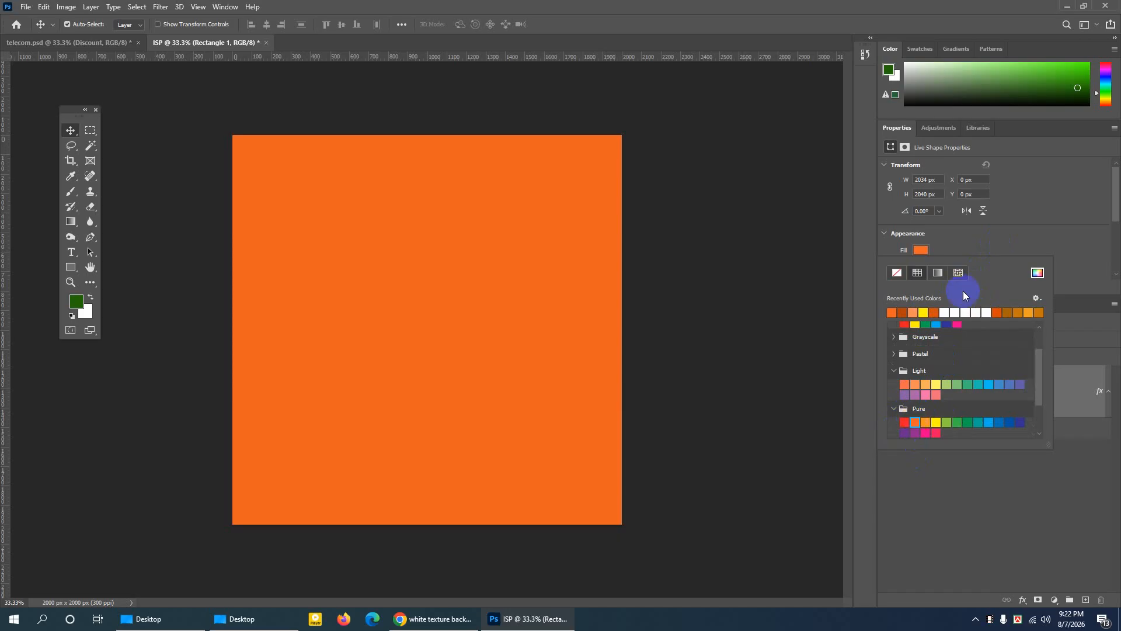
pyautogui.click(972, 239)
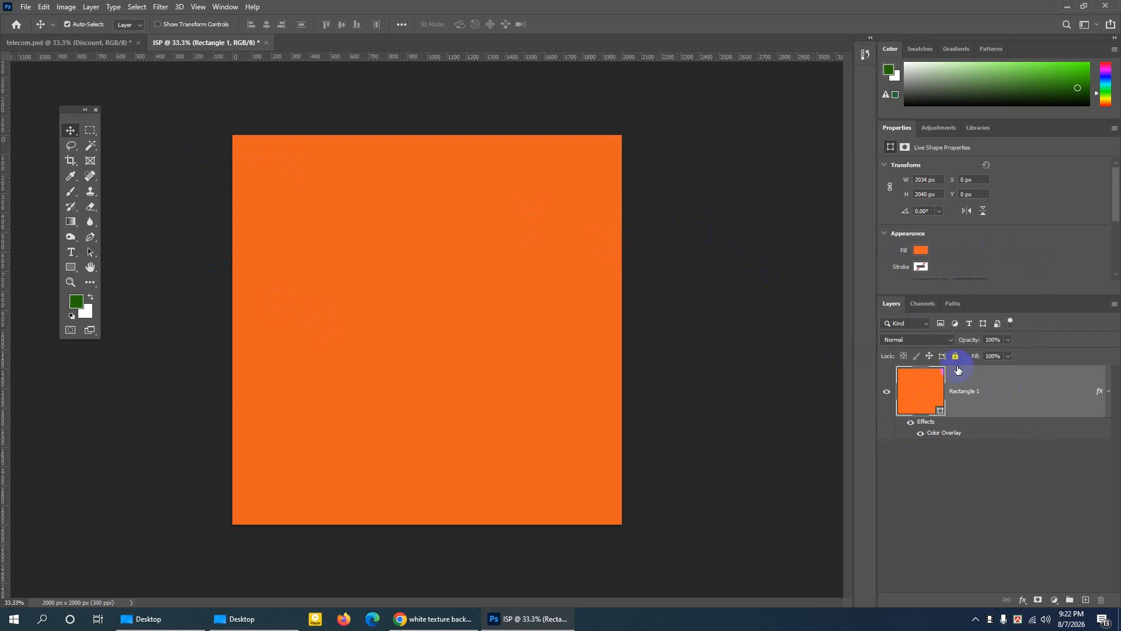
# Place the seamless white texture pattern image from the Desktop folder and stretch it to 2000 px high to cover the canvas.
pyautogui.click(1066, 6)
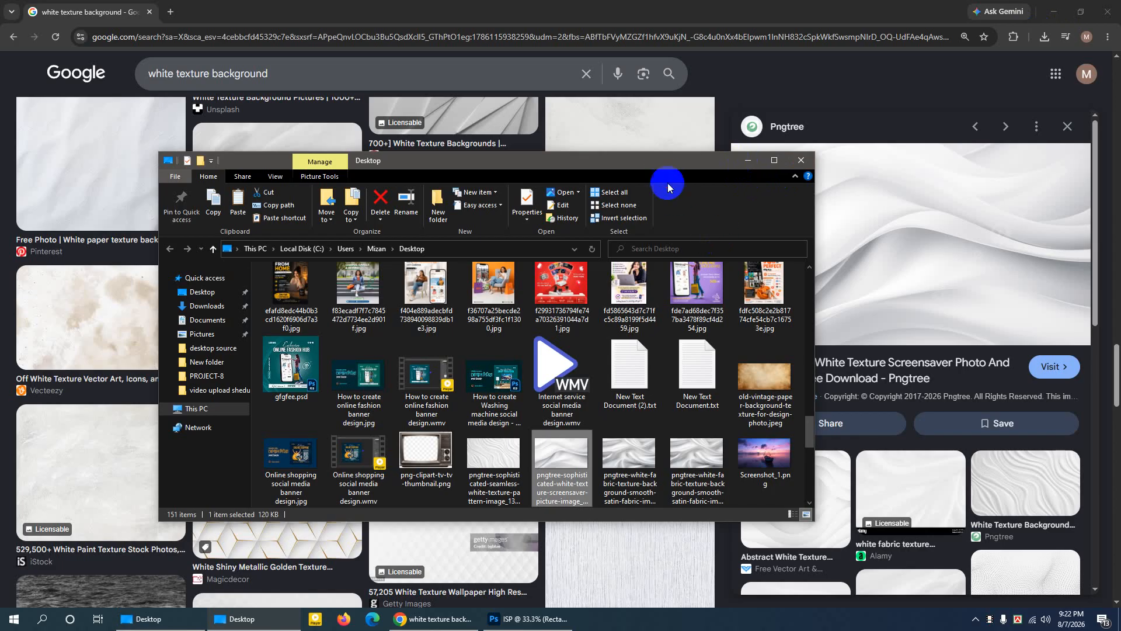
pyautogui.moveTo(658, 157); pyautogui.dragTo(656, 122)
pyautogui.click(504, 429)
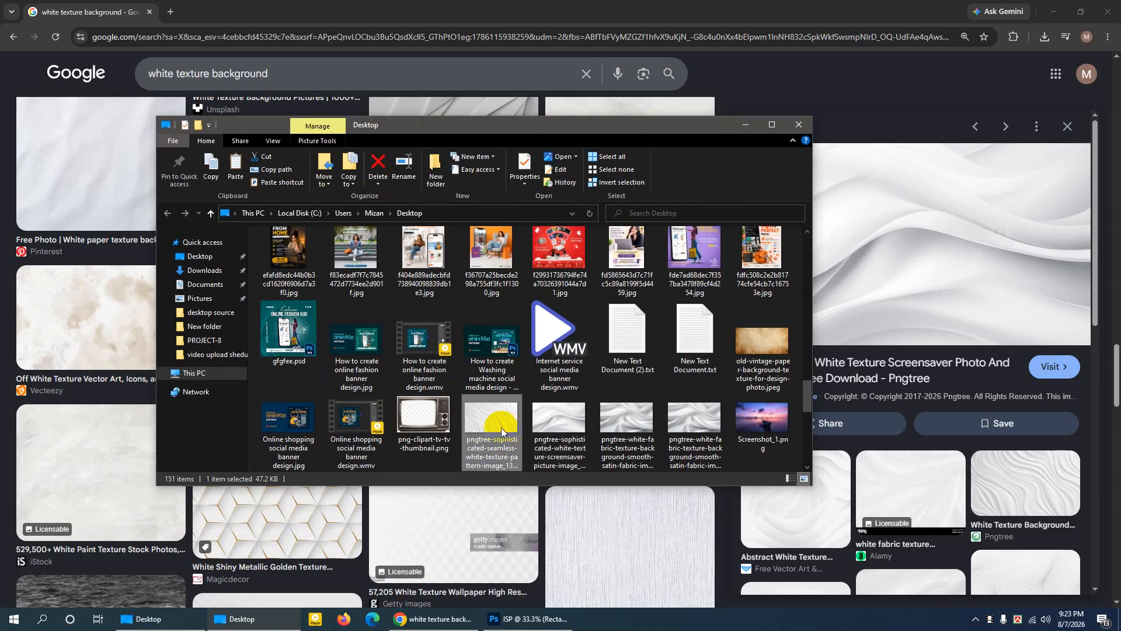
pyautogui.moveTo(489, 428); pyautogui.dragTo(458, 199)
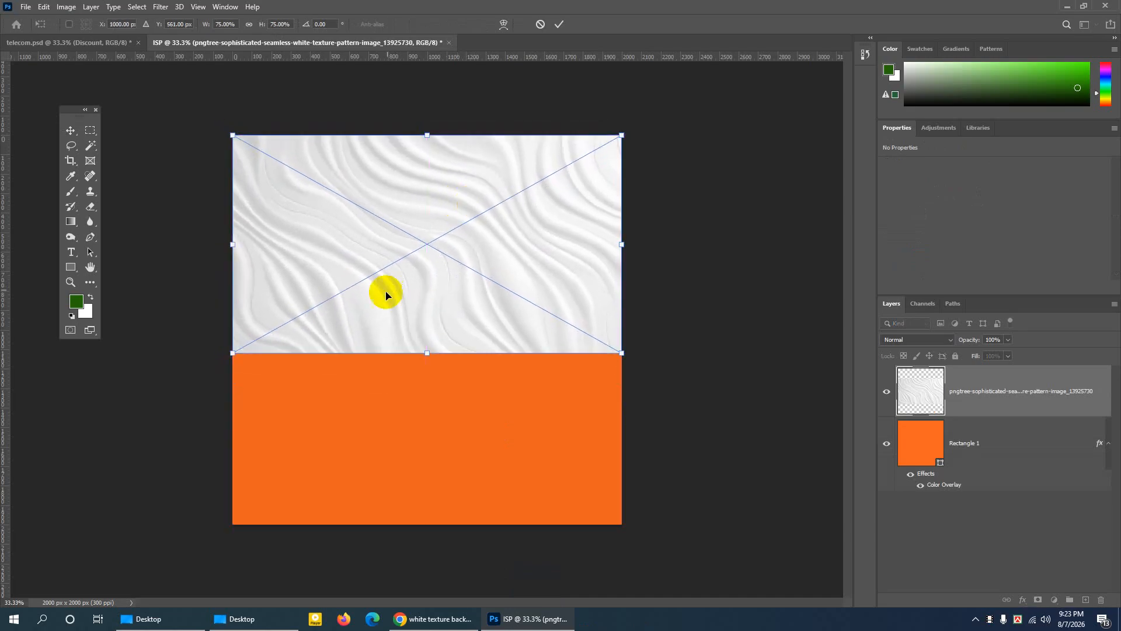
pyautogui.moveTo(425, 350); pyautogui.dragTo(426, 525)
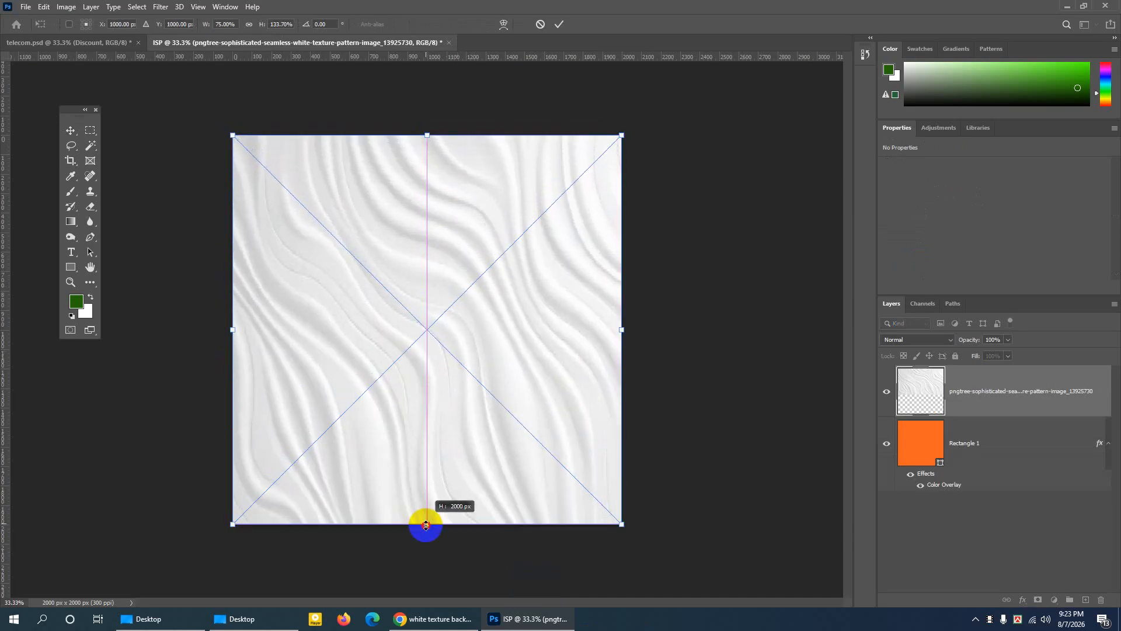
pyautogui.click(559, 24)
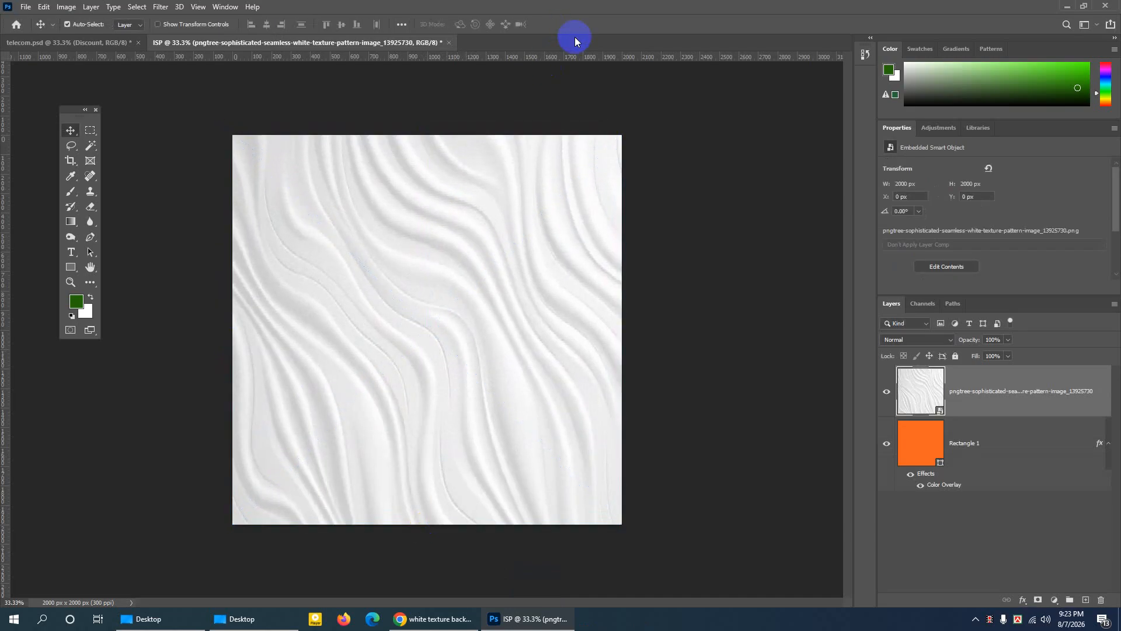
# Lower the placed texture's opacity to 10% and delete the texture layer.
pyautogui.click(1009, 341)
pyautogui.moveTo(1008, 353); pyautogui.dragTo(968, 360)
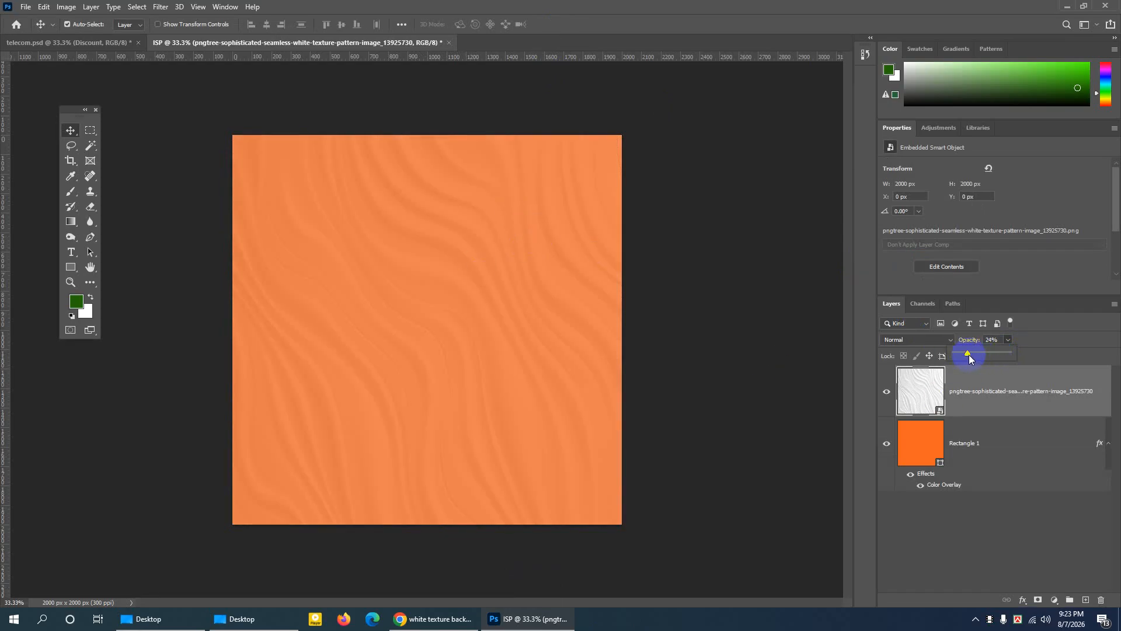
pyautogui.moveTo(969, 355)
pyautogui.mouseDown()
pyautogui.moveTo(1020, 352)
pyautogui.moveTo(963, 358)
pyautogui.mouseUp()
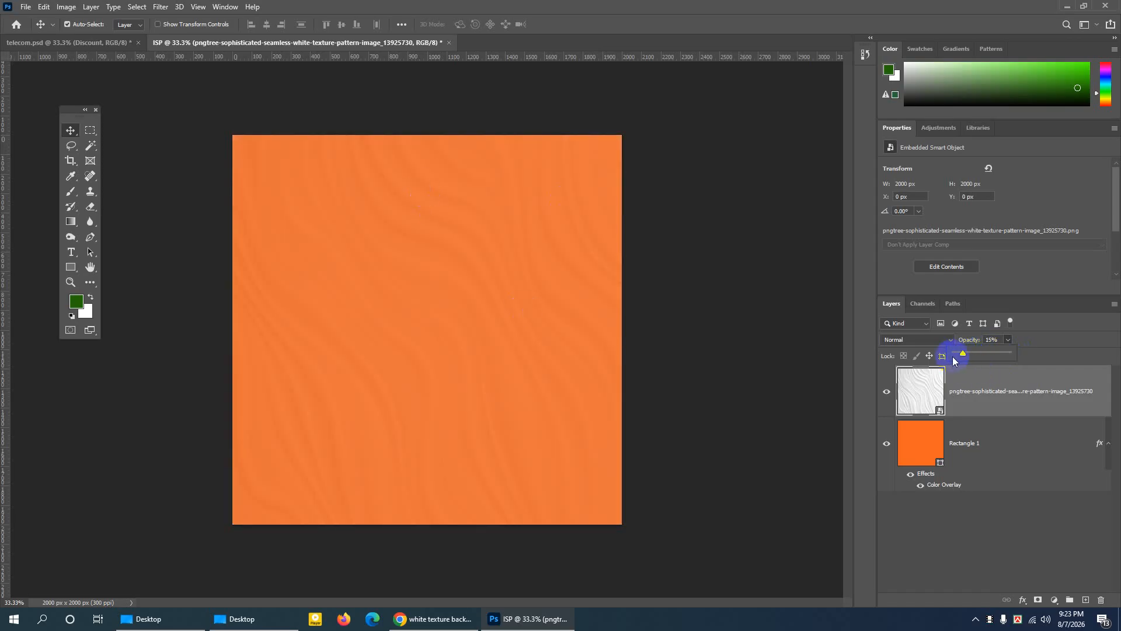
pyautogui.moveTo(959, 355); pyautogui.dragTo(960, 357)
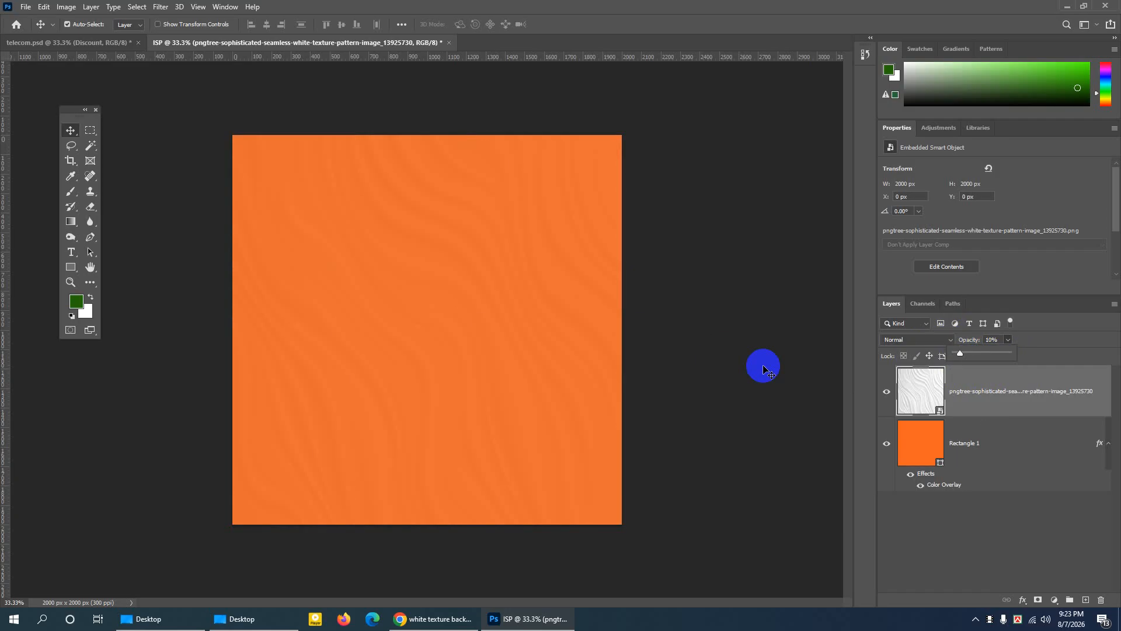
pyautogui.click(976, 388)
pyautogui.press('Delete')
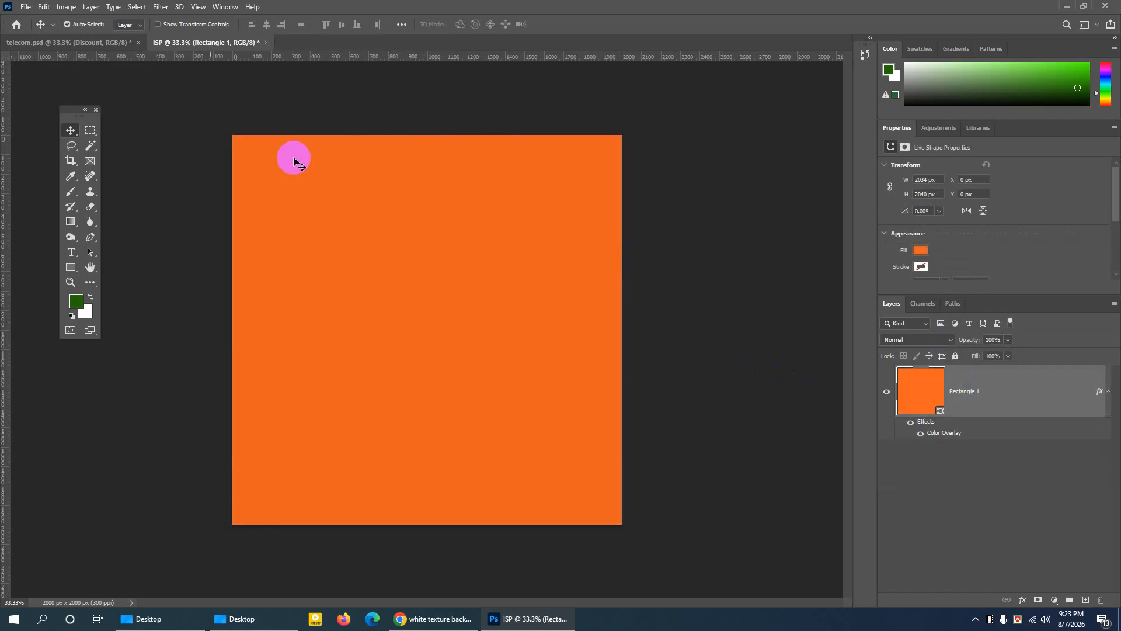
# Duplicate the white satin fabric layer from the BG group of telecom.psd into the ISP document, auto-selecting by Layer.
pyautogui.click(102, 43)
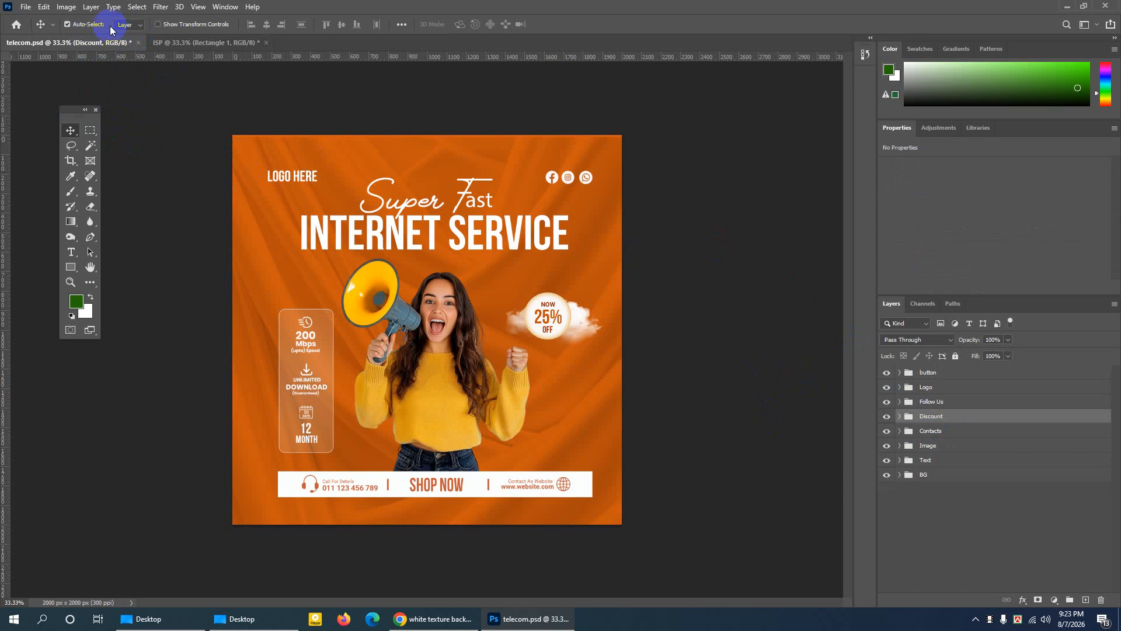
pyautogui.click(72, 268)
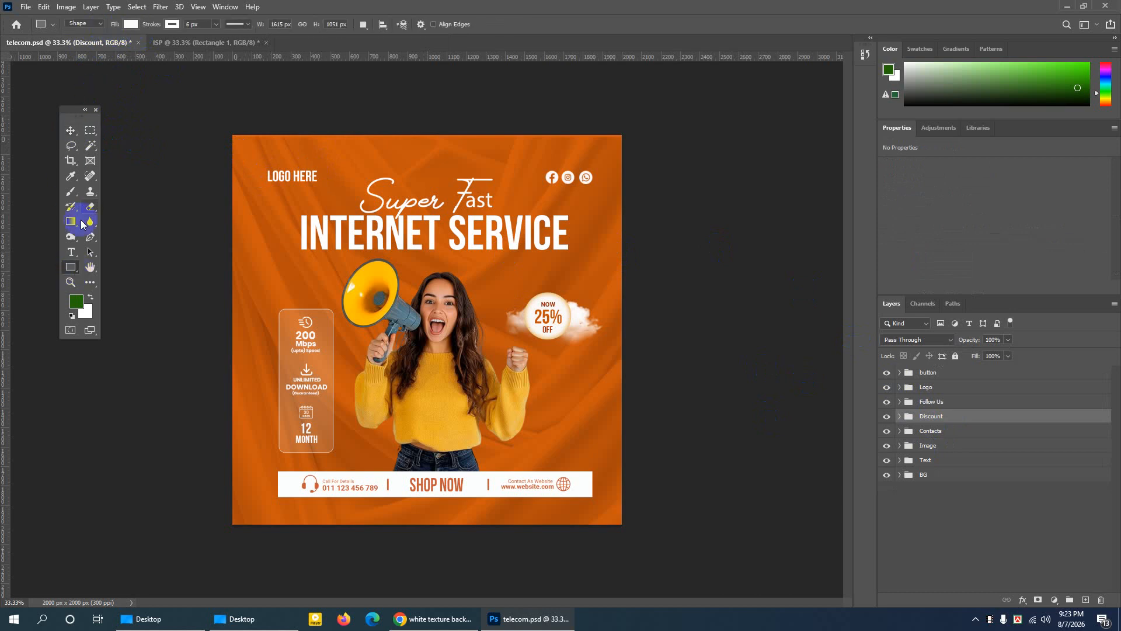
pyautogui.click(70, 130)
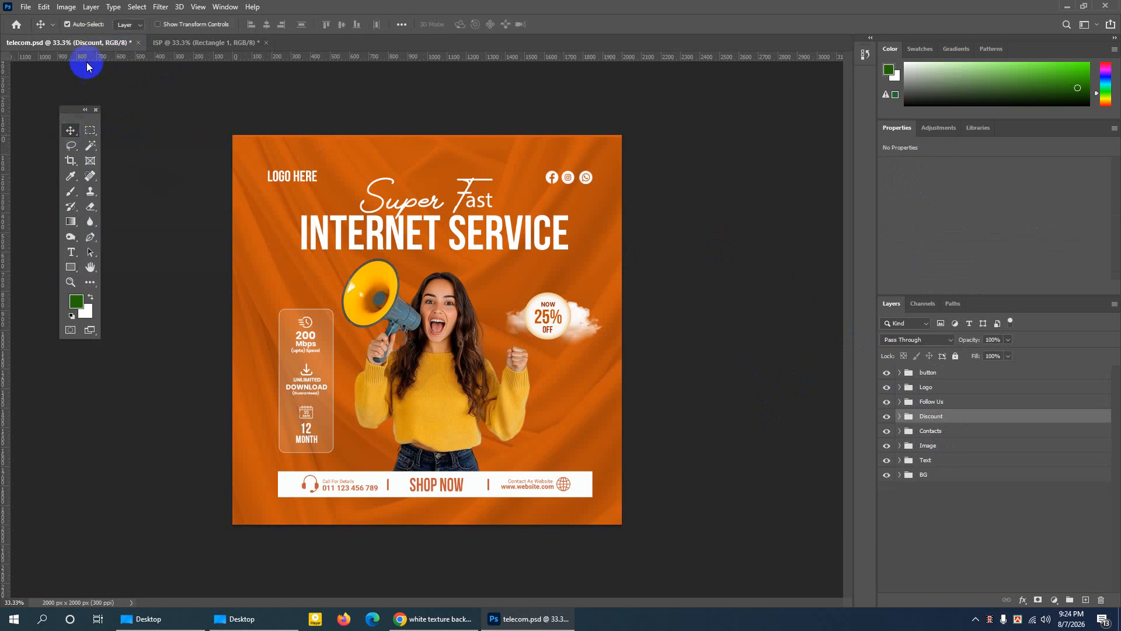
pyautogui.click(121, 27)
pyautogui.click(130, 47)
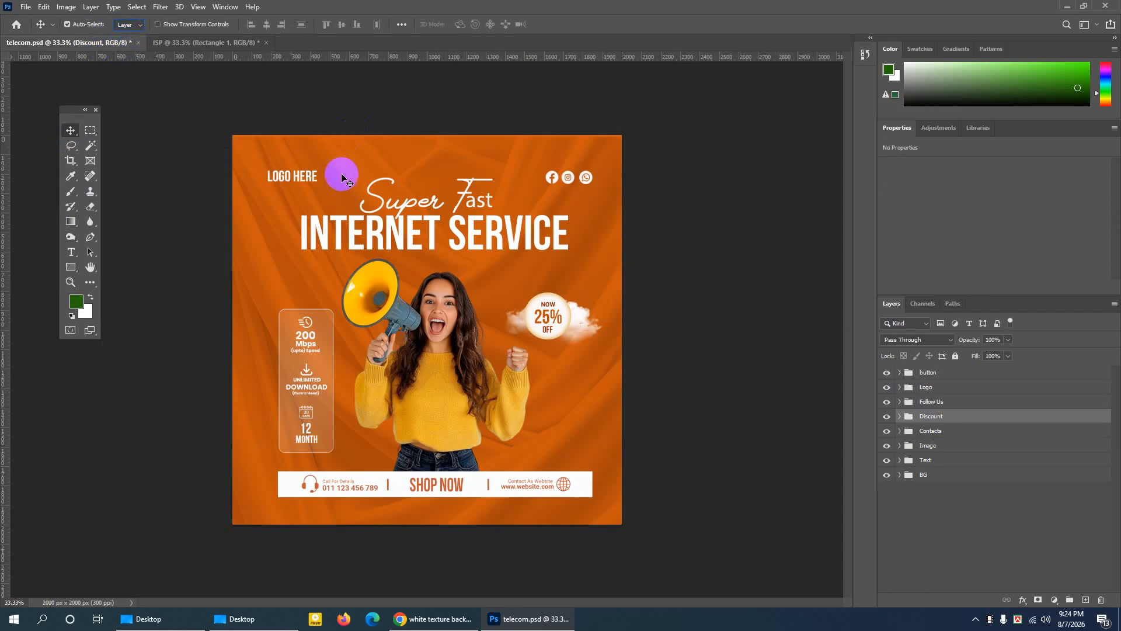
pyautogui.click(247, 233)
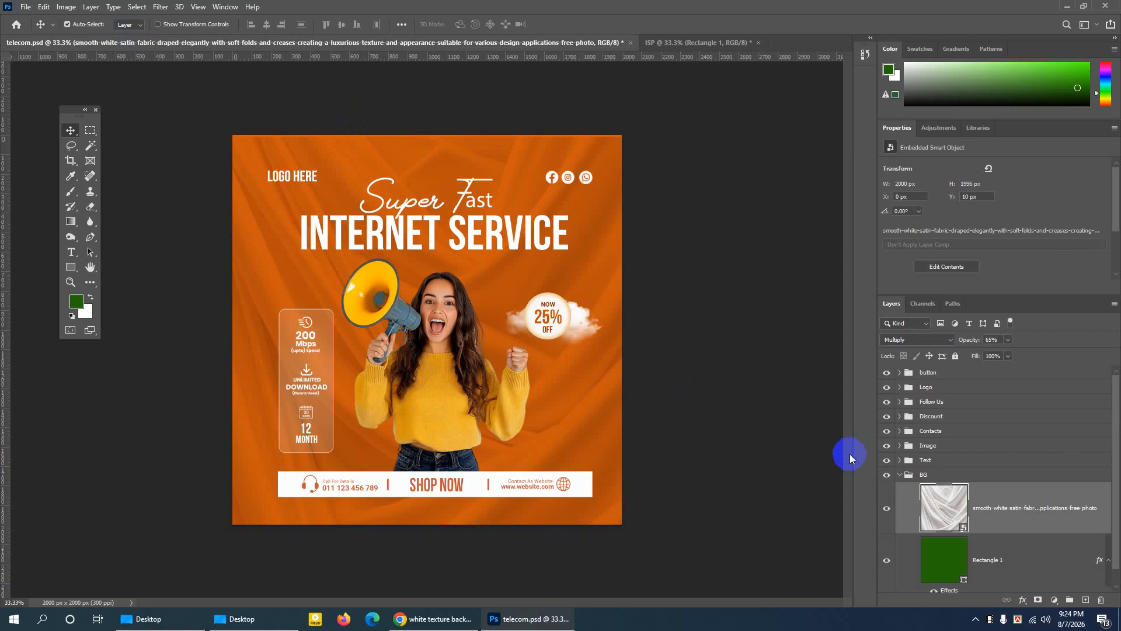
pyautogui.rightClick(1007, 505)
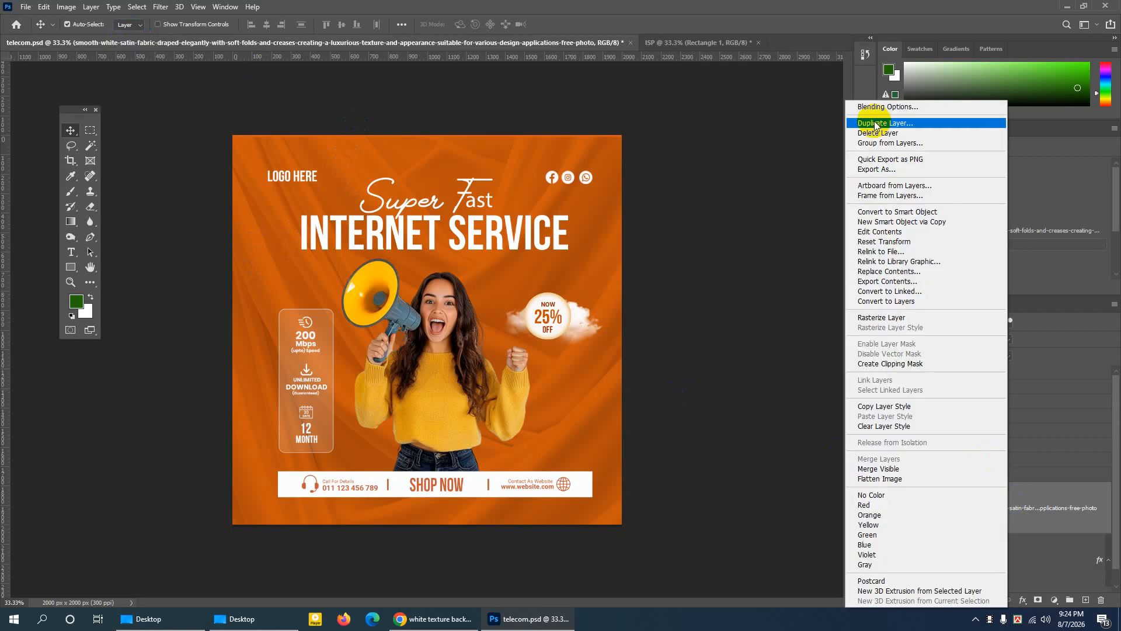
pyautogui.click(940, 123)
pyautogui.click(442, 264)
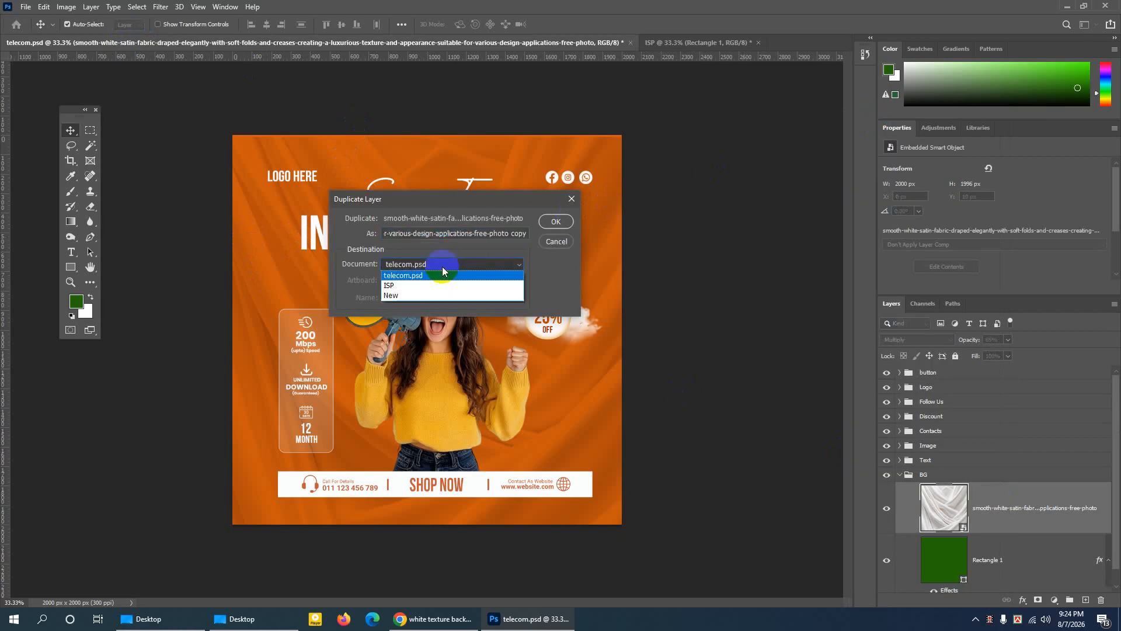
pyautogui.click(398, 287)
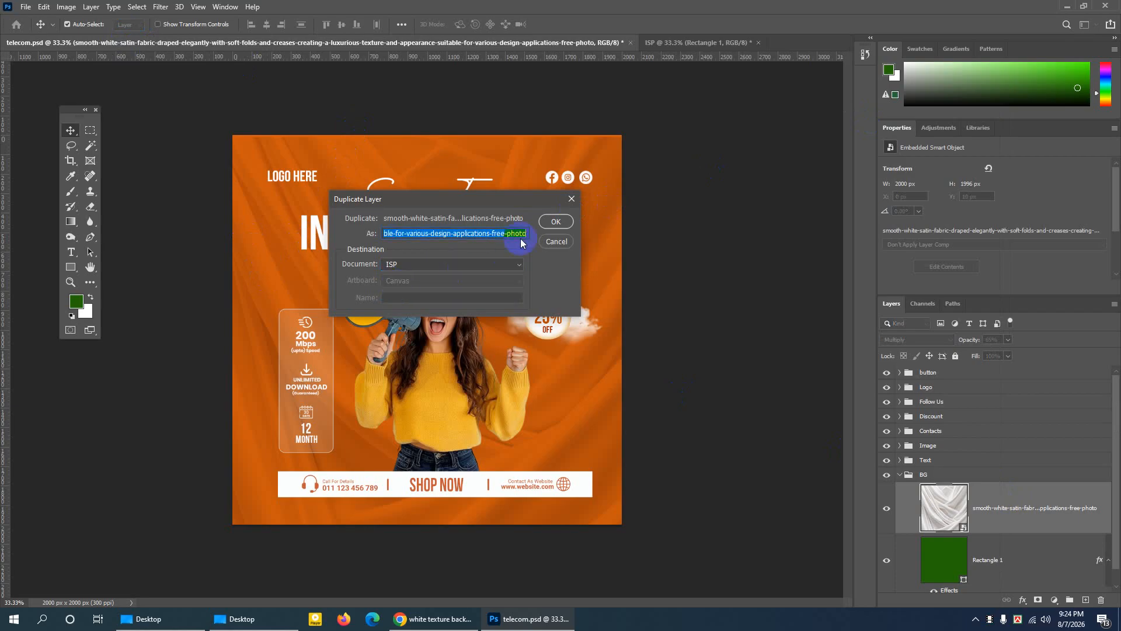
pyautogui.click(555, 221)
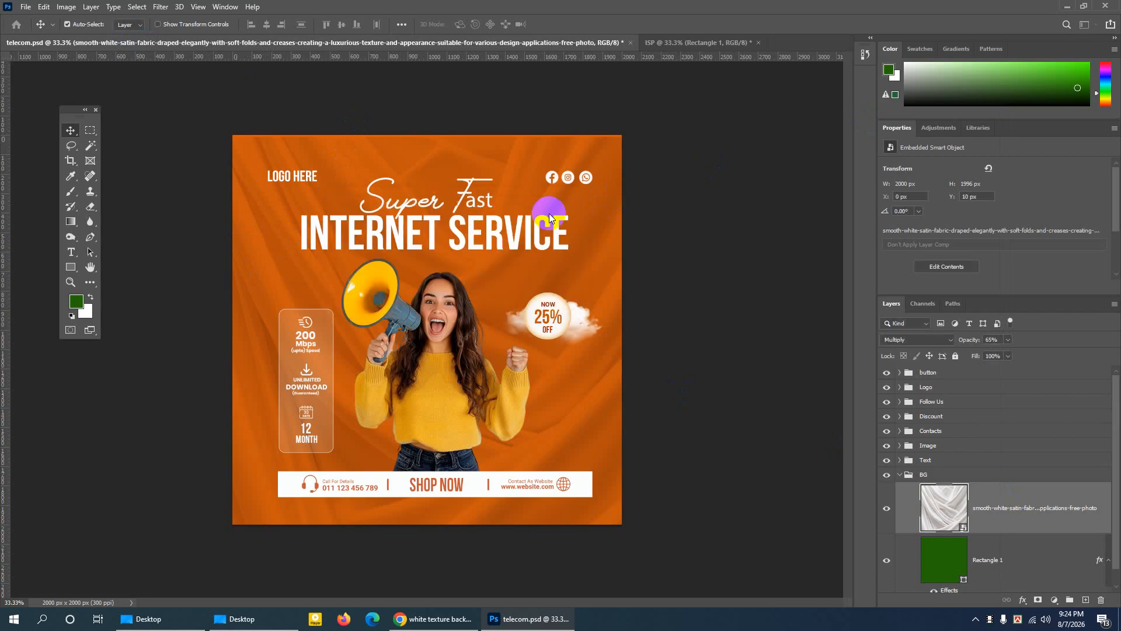
# Return to the ISP document and set the satin fabric layer's opacity to 74%.
pyautogui.click(649, 44)
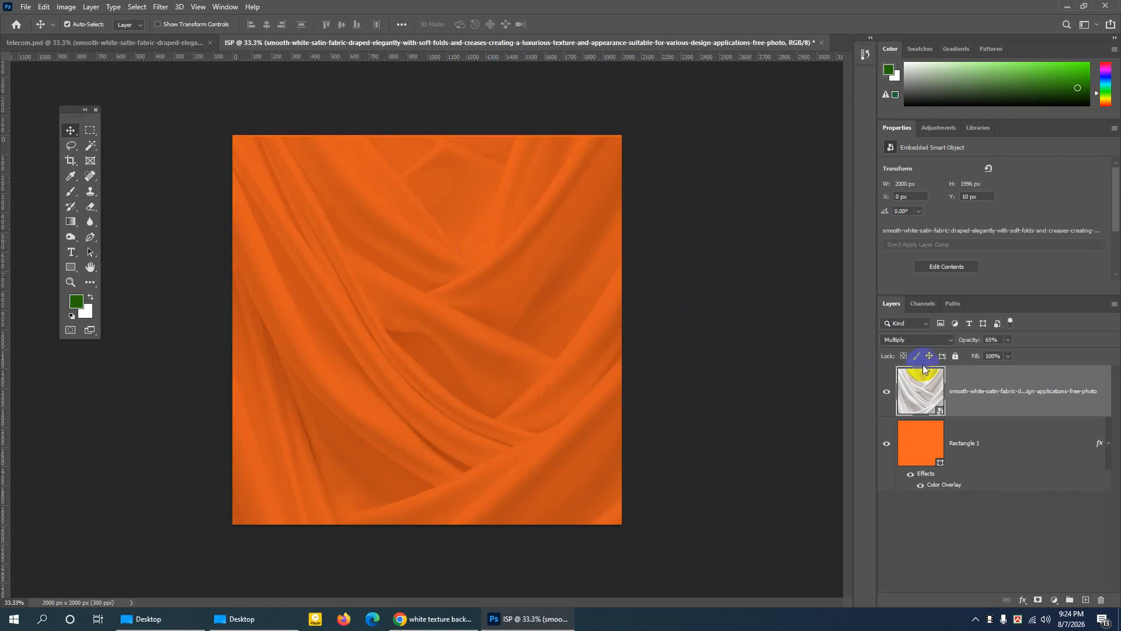
pyautogui.click(1008, 340)
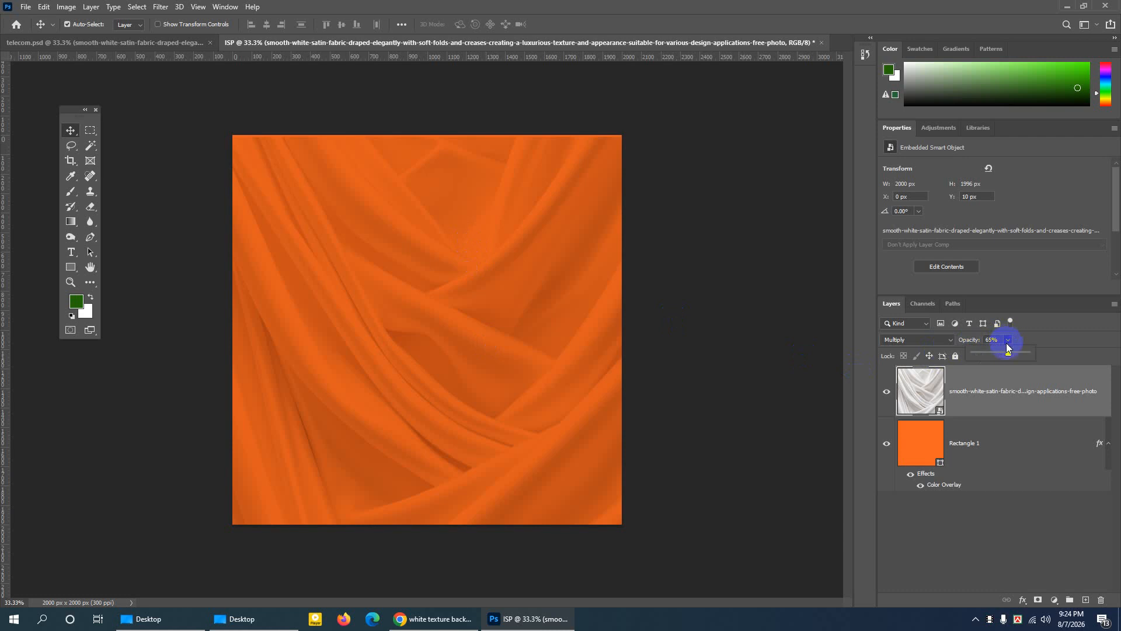
pyautogui.moveTo(1006, 353); pyautogui.dragTo(1013, 355)
pyautogui.click(1041, 323)
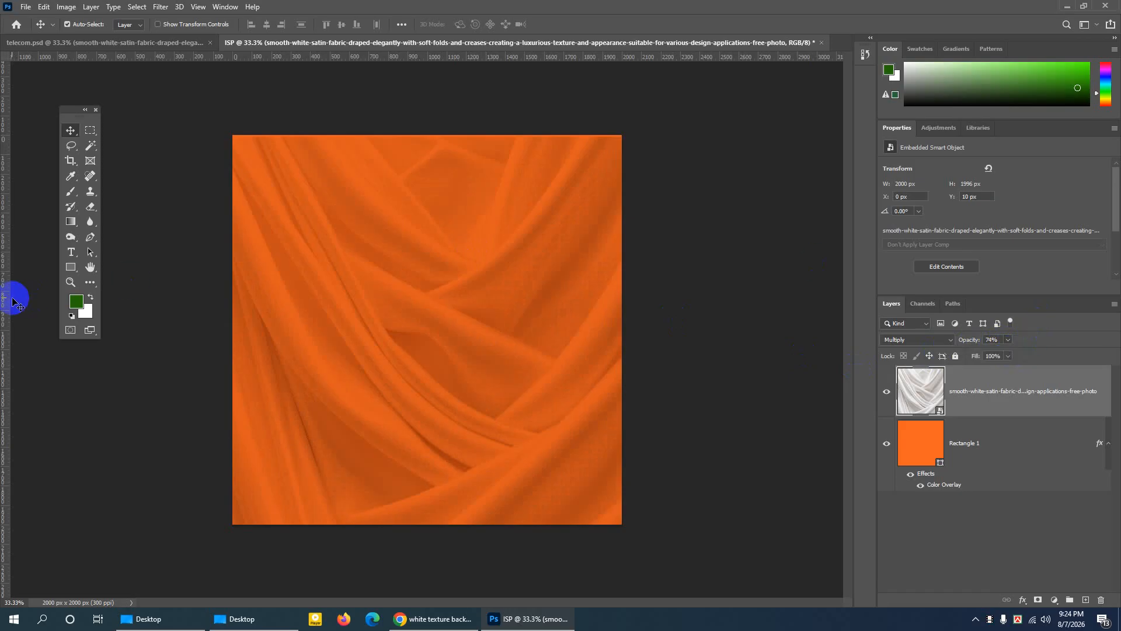
# Place two vertical and two horizontal margin guides about 110 px inside the canvas edges, then toggle the rulers off and on.
pyautogui.moveTo(7, 294); pyautogui.dragTo(254, 293)
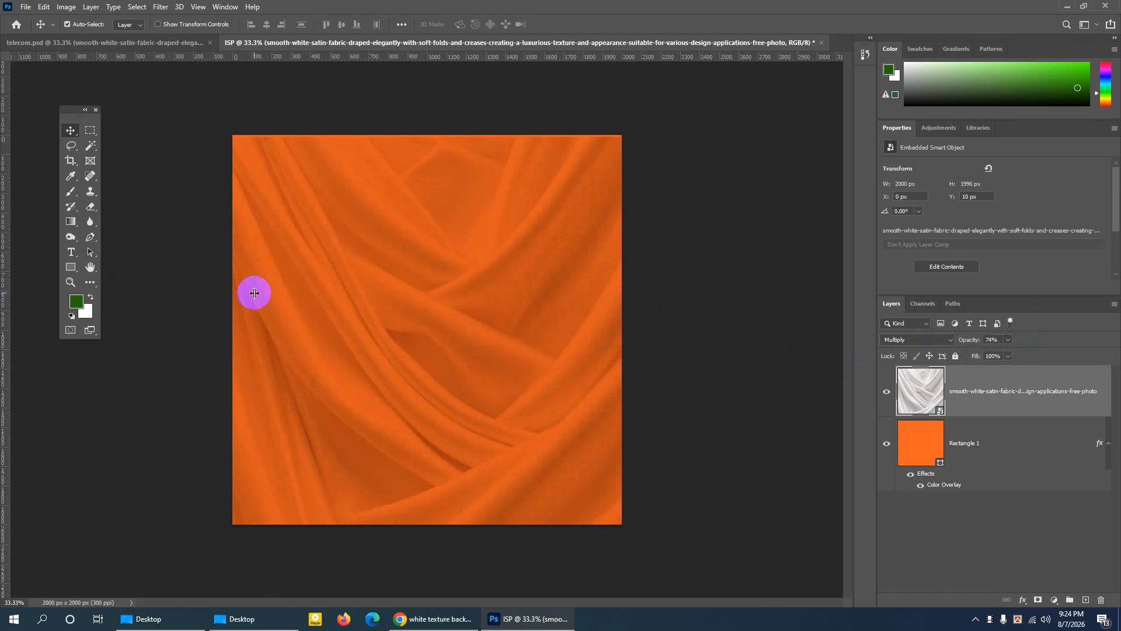
pyautogui.moveTo(451, 57); pyautogui.dragTo(467, 157)
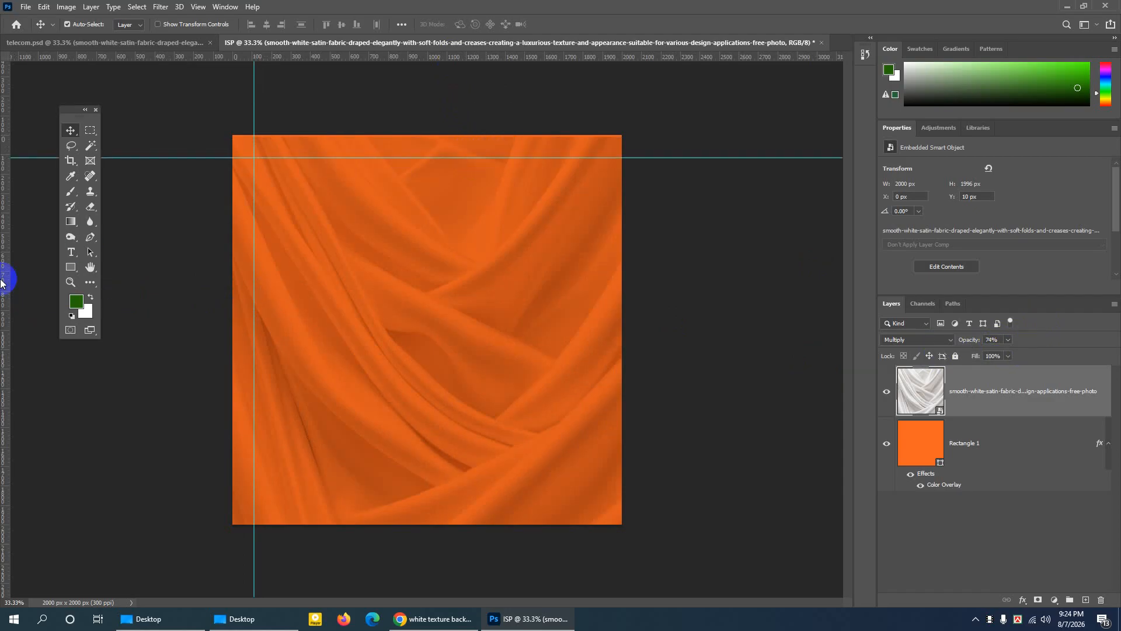
pyautogui.moveTo(7, 280); pyautogui.dragTo(599, 274)
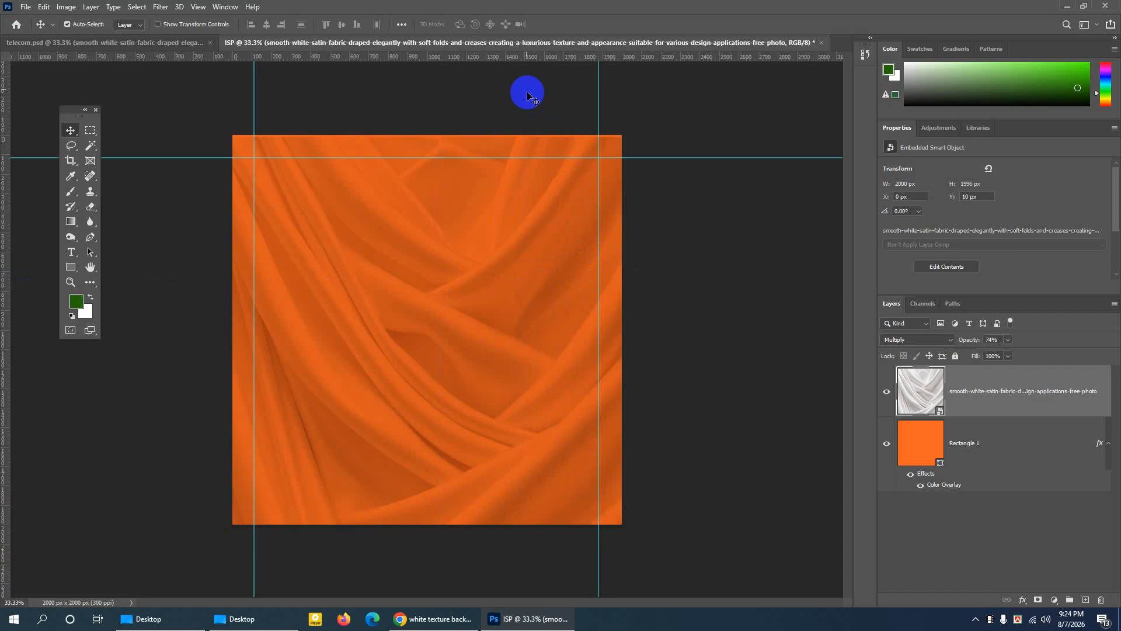
pyautogui.moveTo(510, 57); pyautogui.dragTo(532, 502)
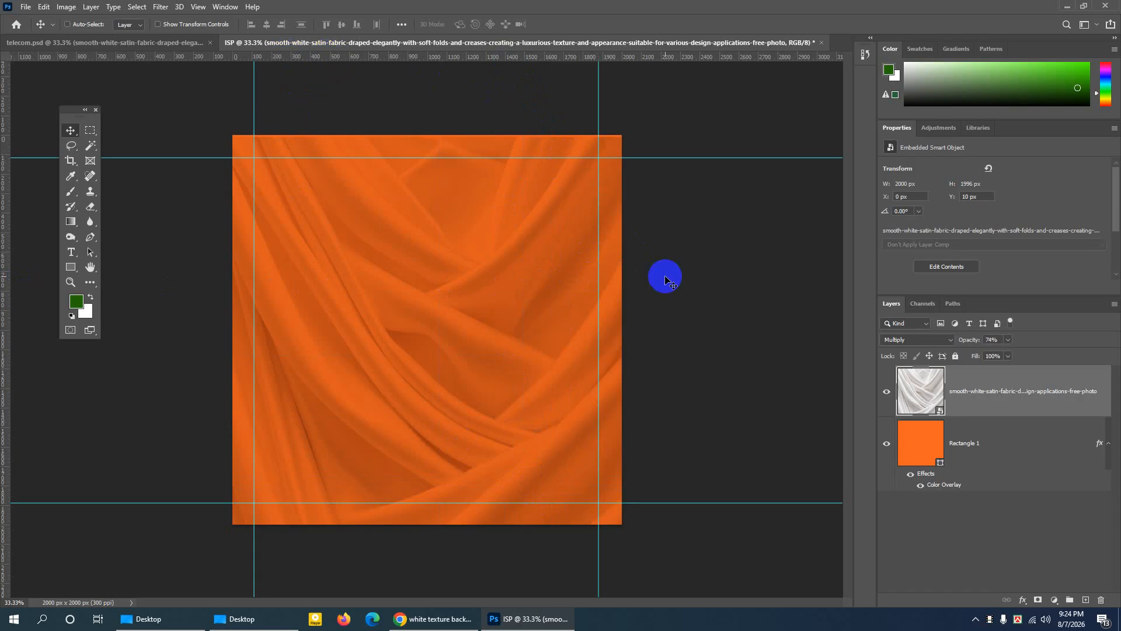
pyautogui.hotkey('ctrl', 'r')
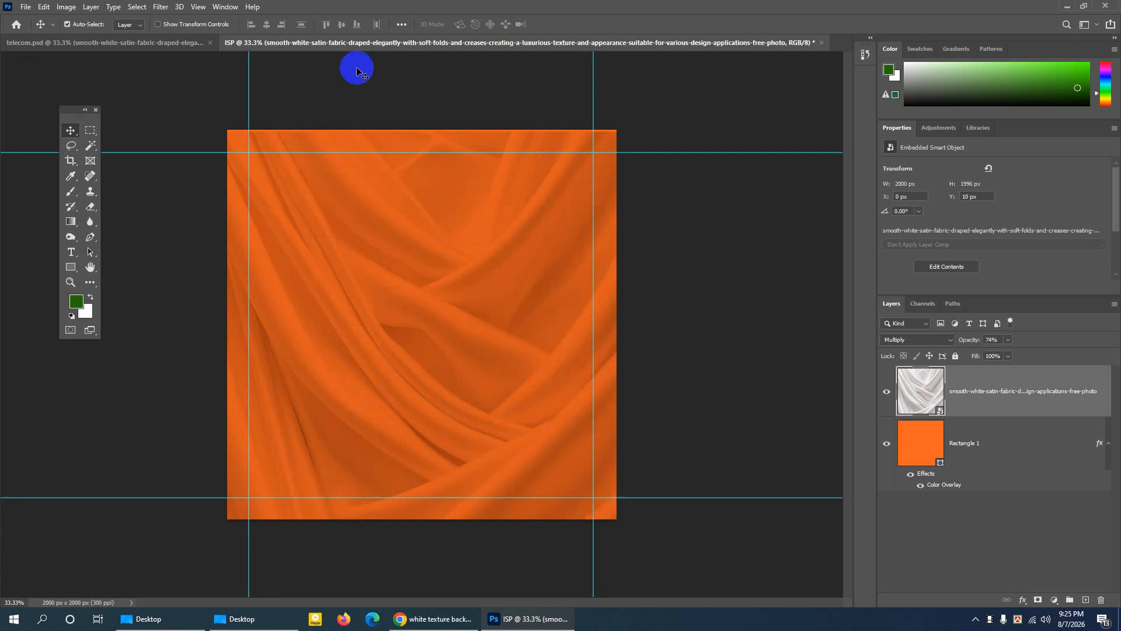
pyautogui.hotkey('ctrl', 'r')
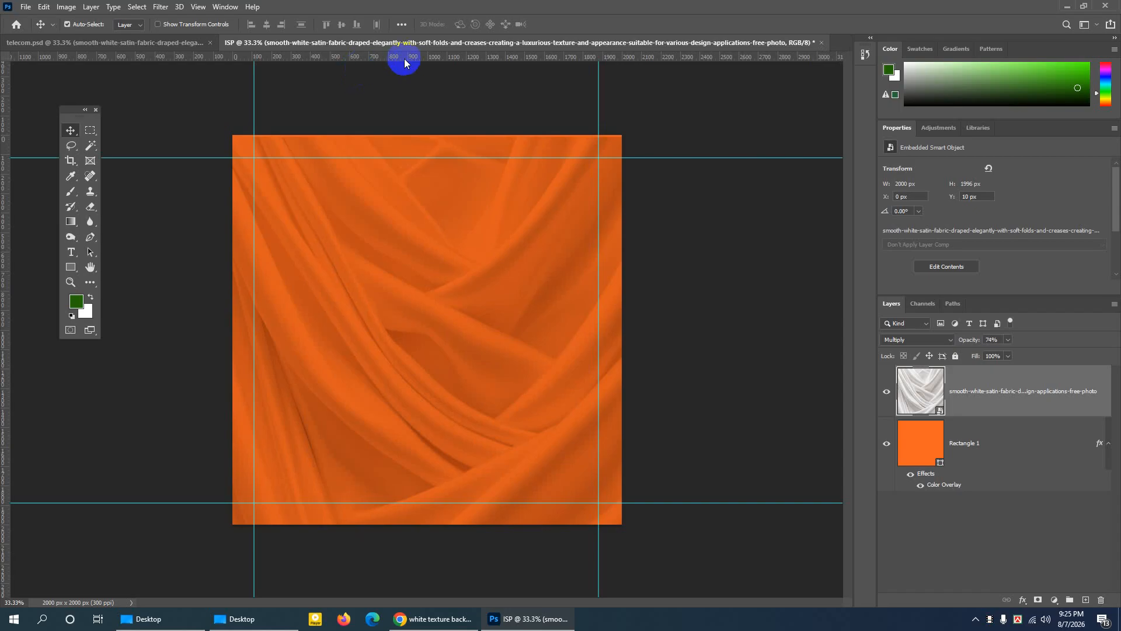
# Switch to telecom.psd, set auto-select to Group and select the Follow Us group through its social icons.
pyautogui.click(115, 47)
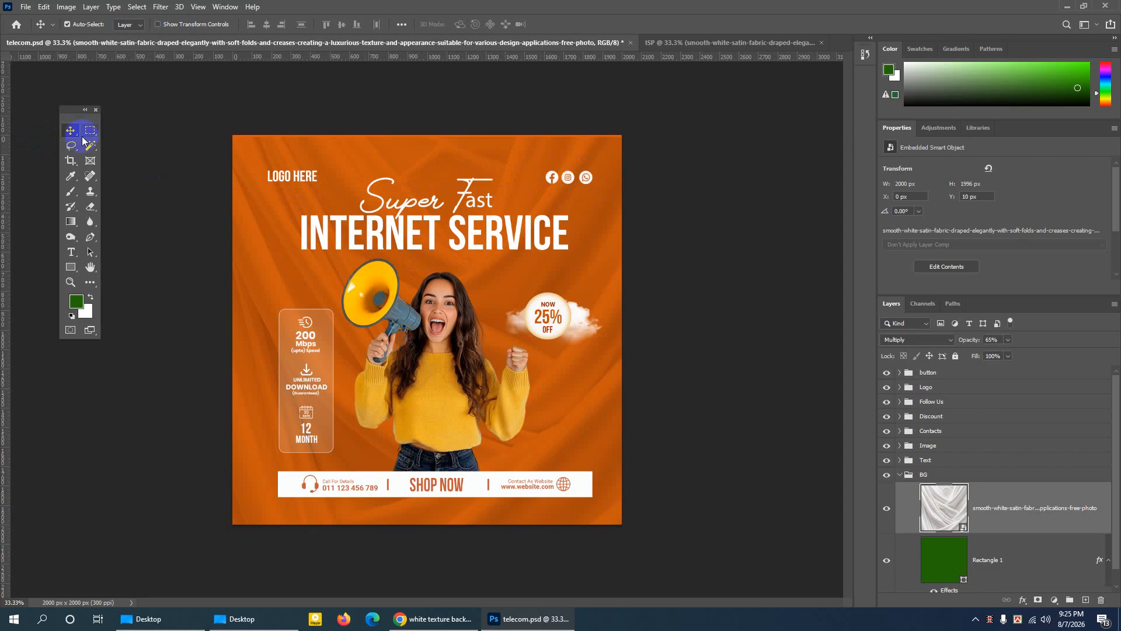
pyautogui.click(129, 24)
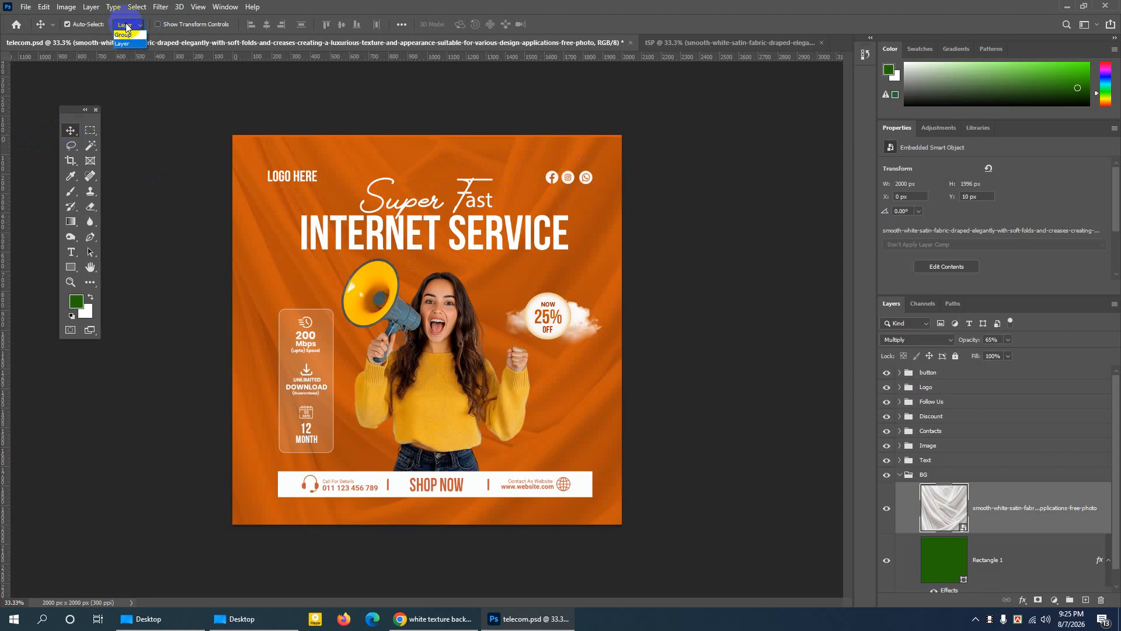
pyautogui.click(128, 35)
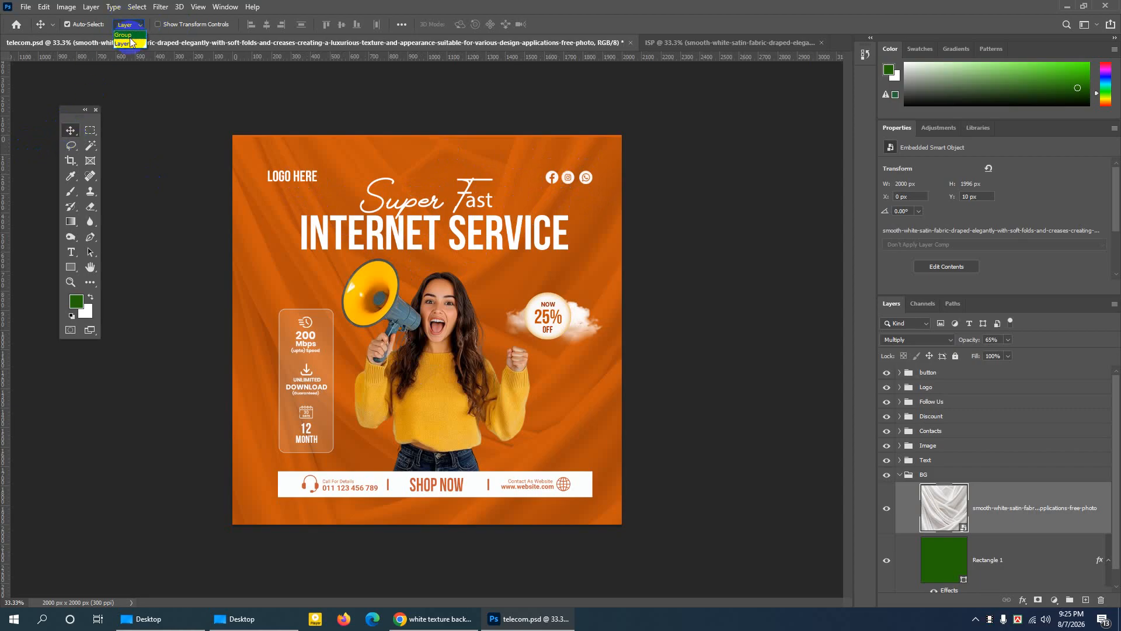
pyautogui.click(587, 177)
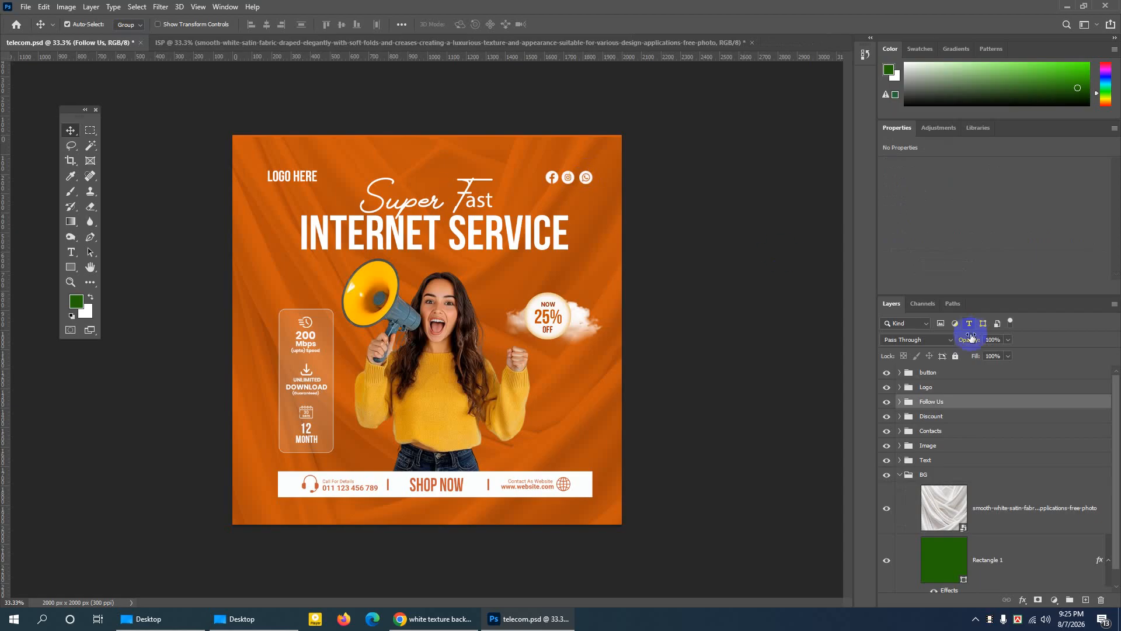
pyautogui.click(886, 405)
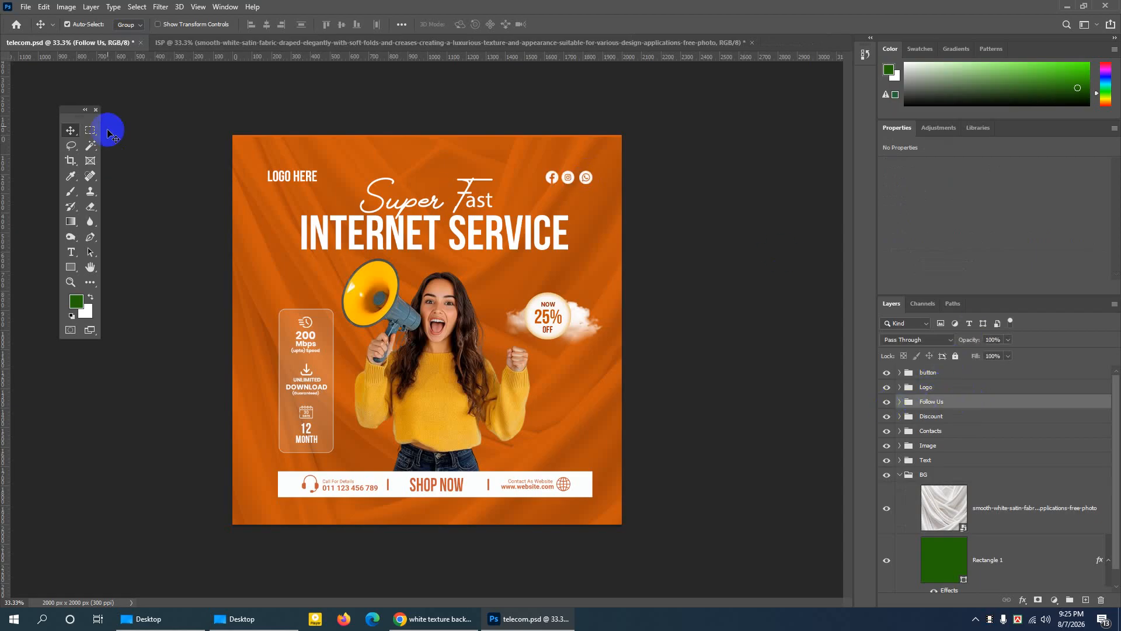
# Set auto-select back to Layer, select the whatsapp layer through the social icons, and collapse its Follow Us group.
pyautogui.click(128, 25)
pyautogui.click(125, 44)
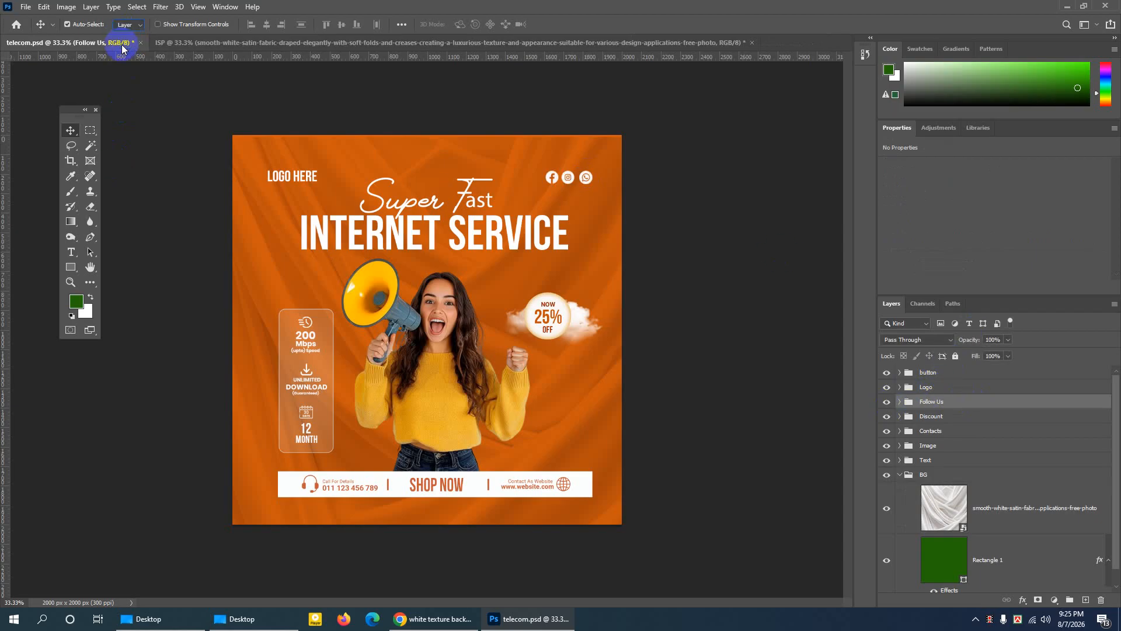
pyautogui.click(590, 178)
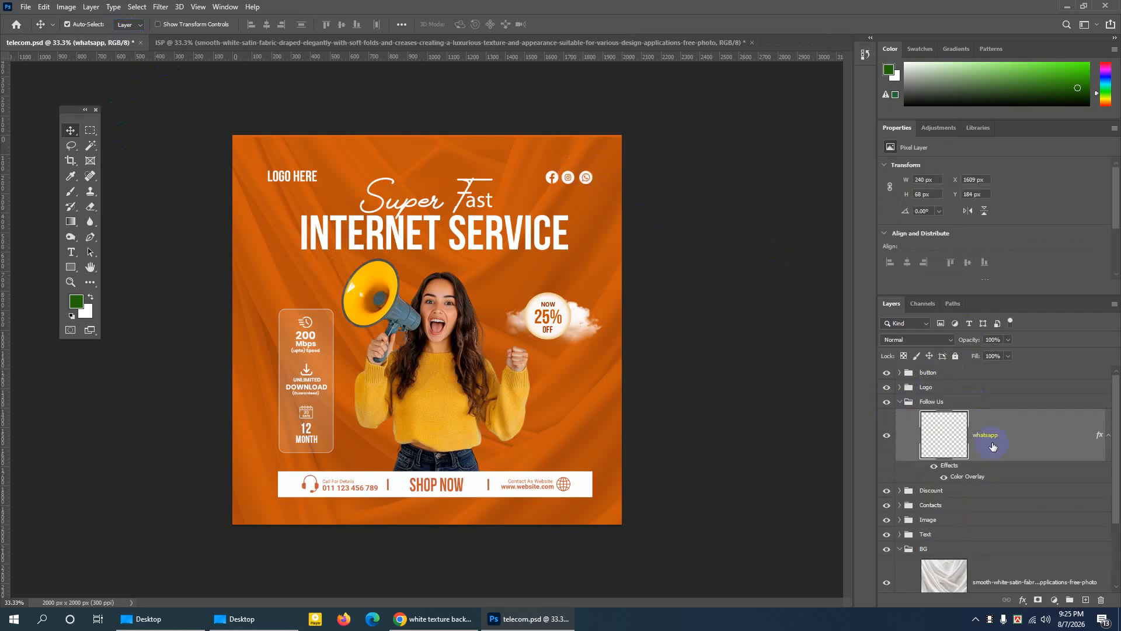
pyautogui.click(899, 404)
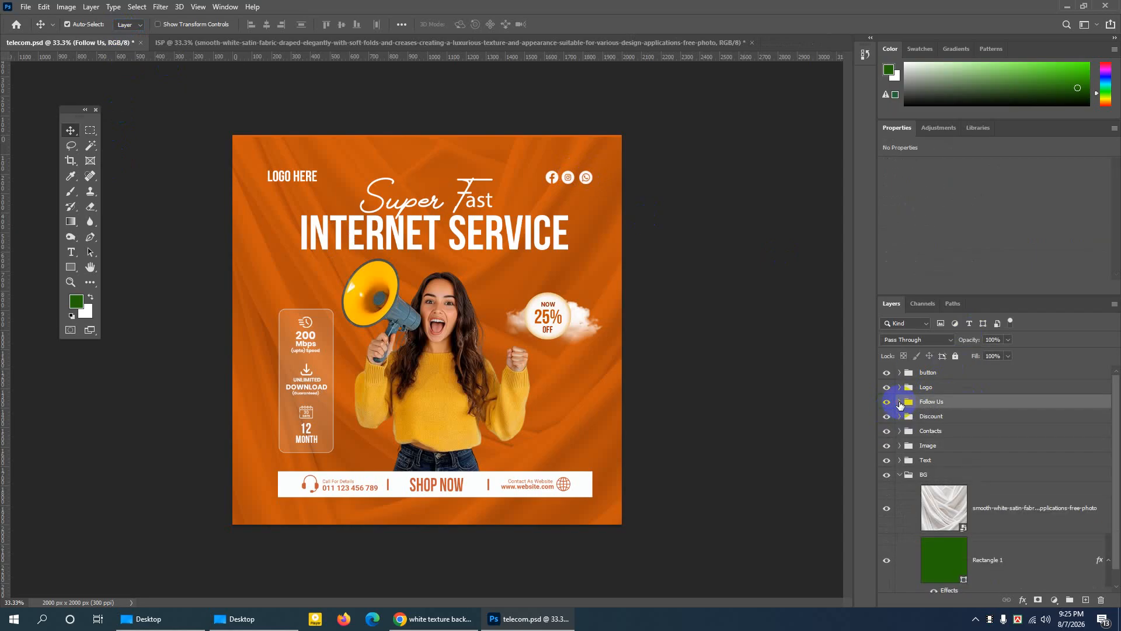
# Set auto-select to Group, toggle the Follow Us group's visibility off and on, and duplicate the group into the ISP document.
pyautogui.click(118, 25)
pyautogui.click(123, 31)
pyautogui.click(888, 402)
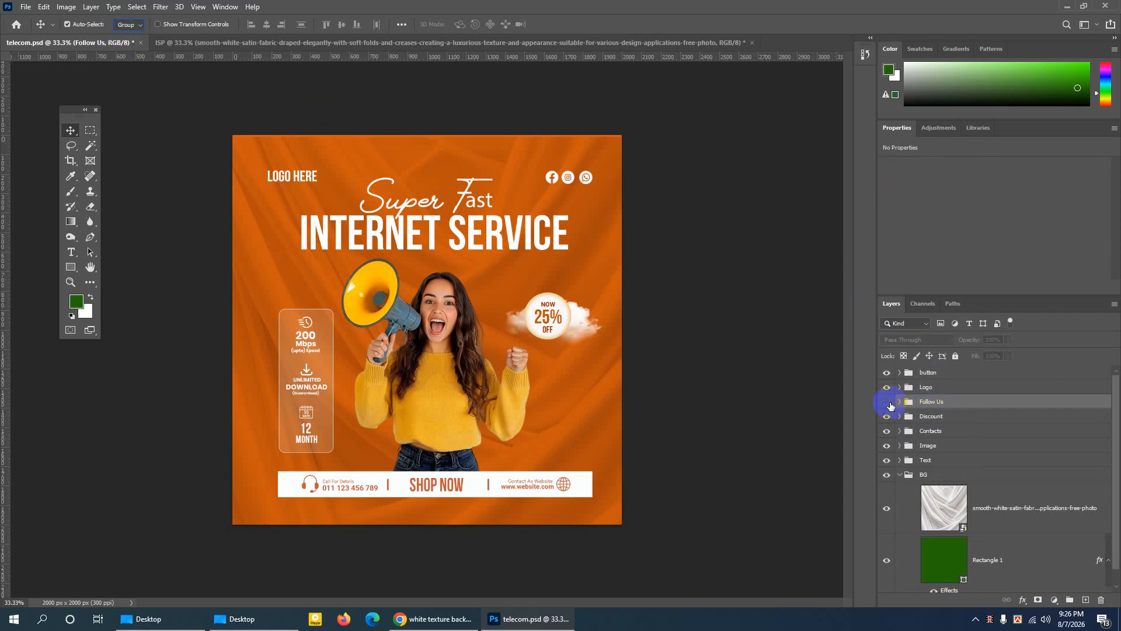
pyautogui.click(887, 401)
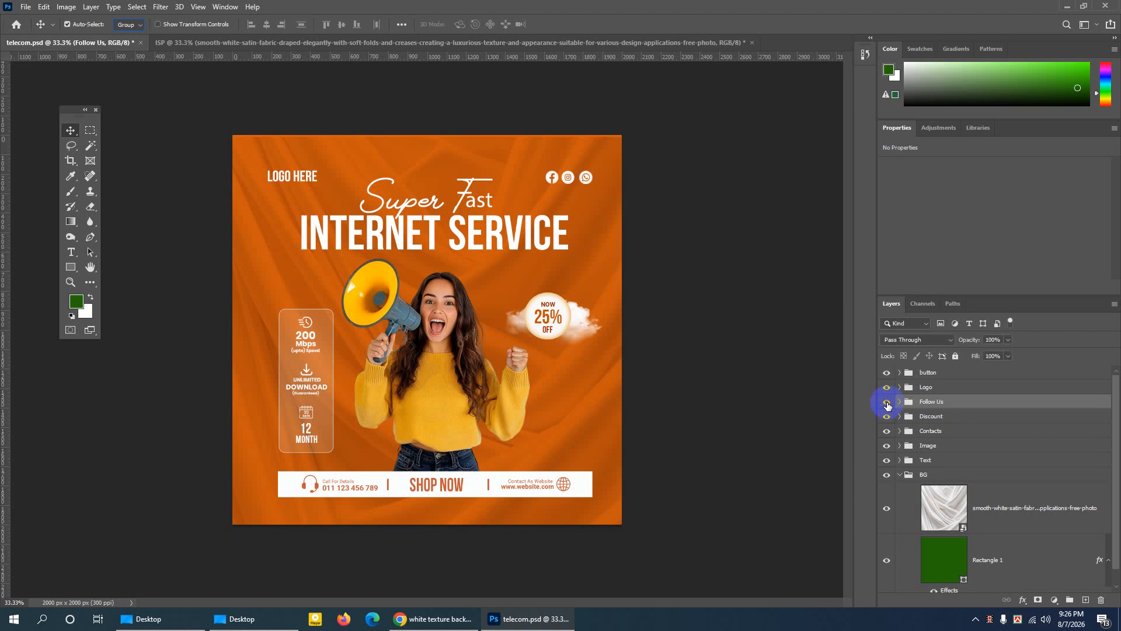
pyautogui.rightClick(965, 404)
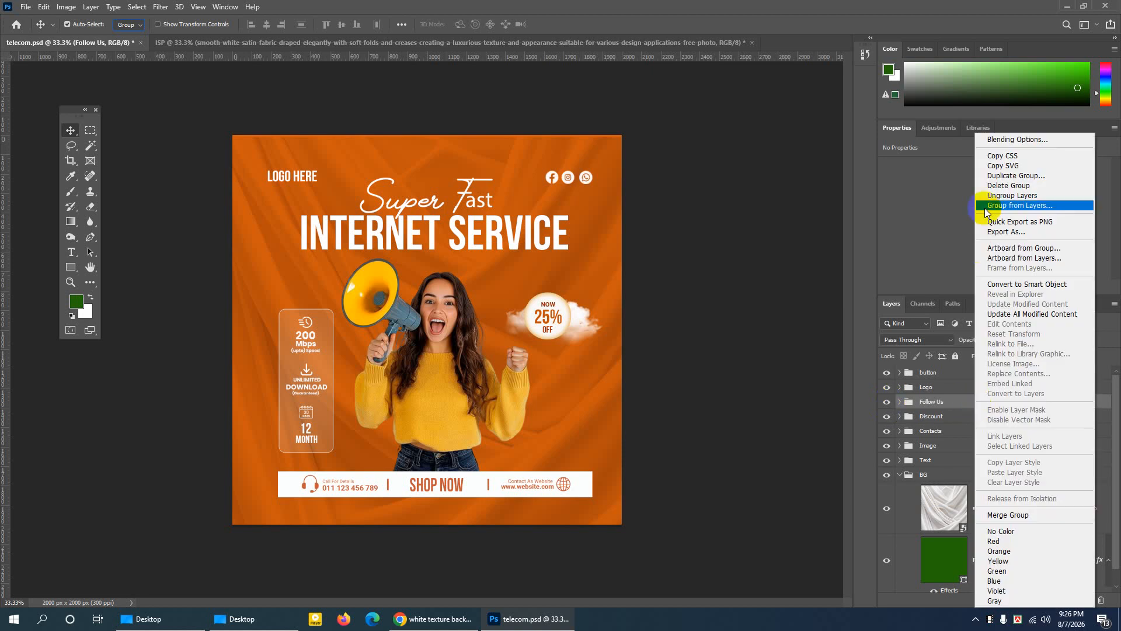
pyautogui.click(1009, 177)
pyautogui.click(442, 269)
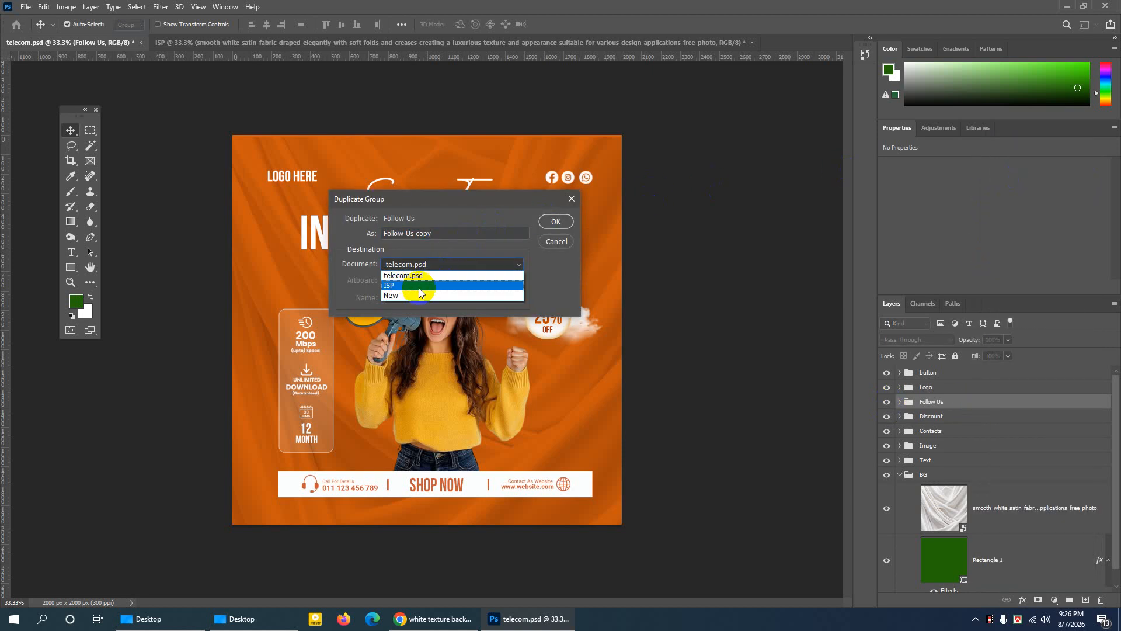
pyautogui.click(412, 287)
pyautogui.click(556, 220)
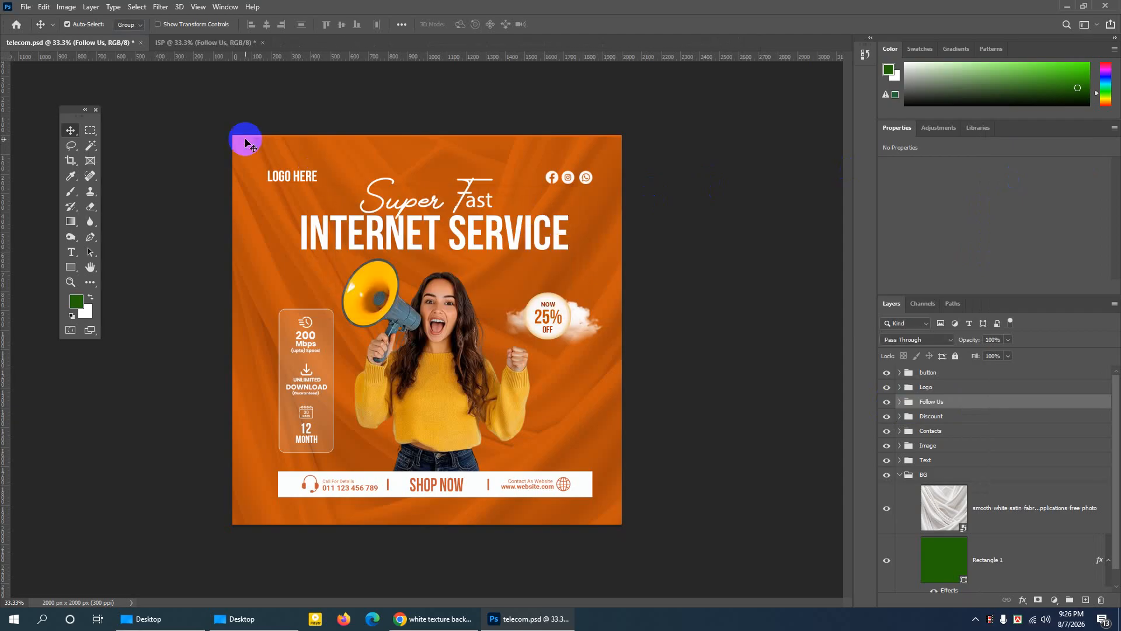
# Duplicate the Logo group from telecom.psd into the ISP document.
pyautogui.click(943, 389)
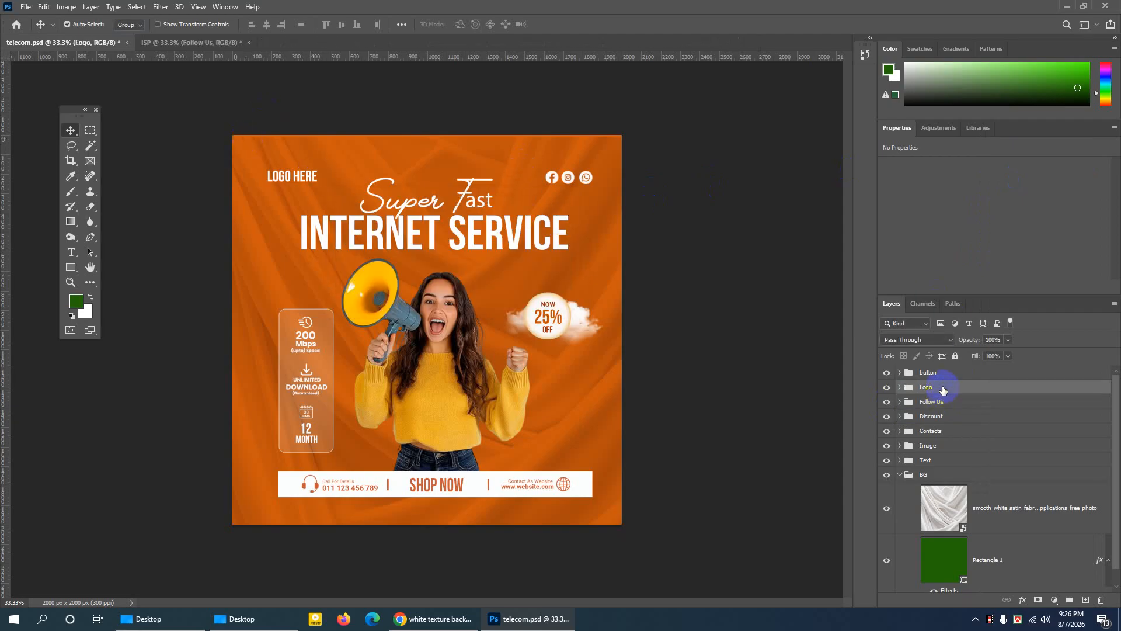
pyautogui.rightClick(942, 388)
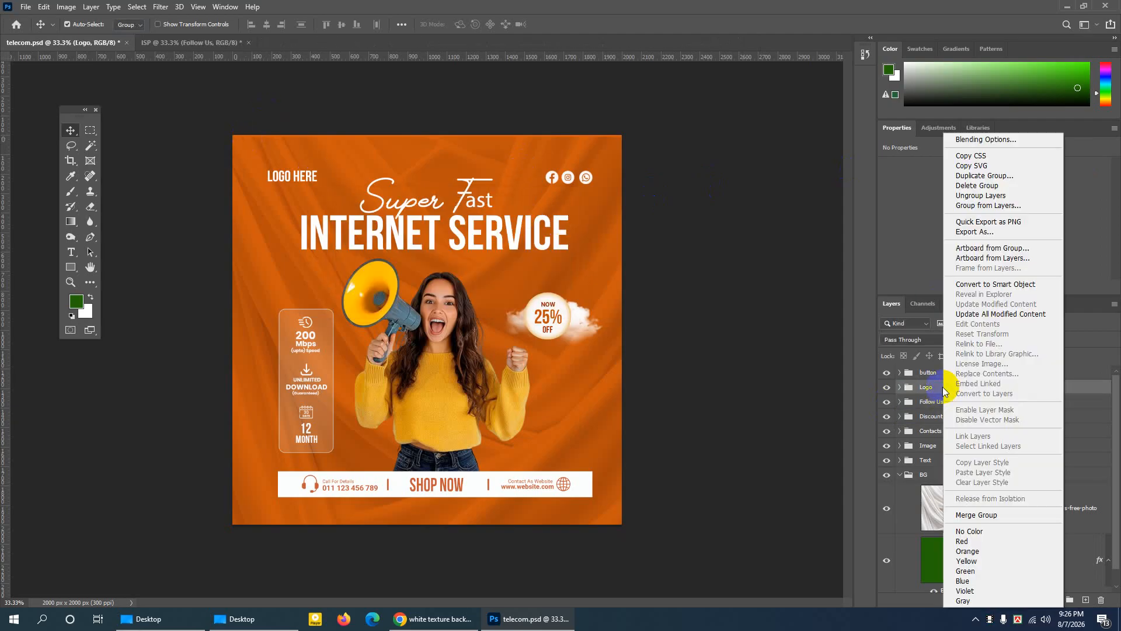
pyautogui.click(969, 176)
pyautogui.click(458, 268)
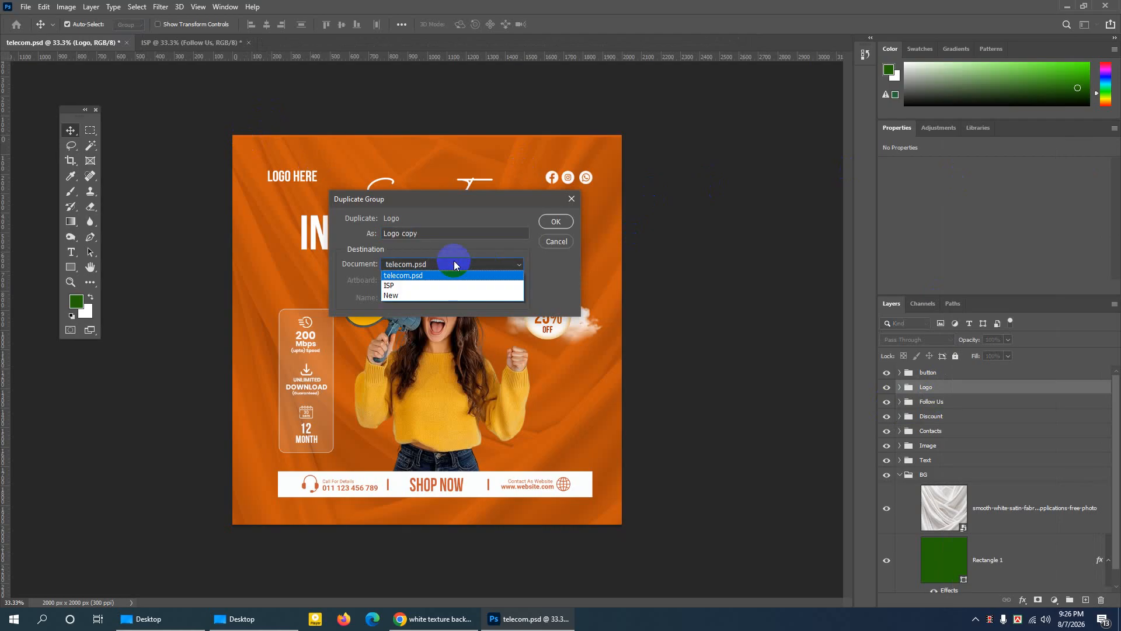
pyautogui.click(405, 285)
pyautogui.click(554, 222)
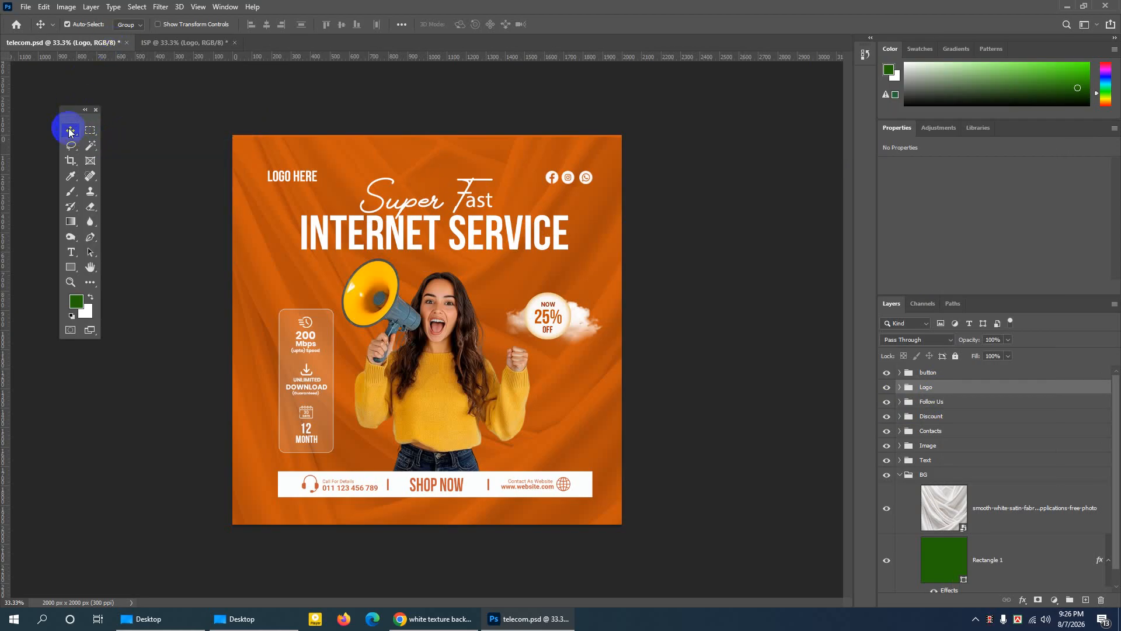
# Select the Text group through the INTERNET SERVICE headline, toggle its visibility off and on, and duplicate it into the ISP document.
pyautogui.click(410, 234)
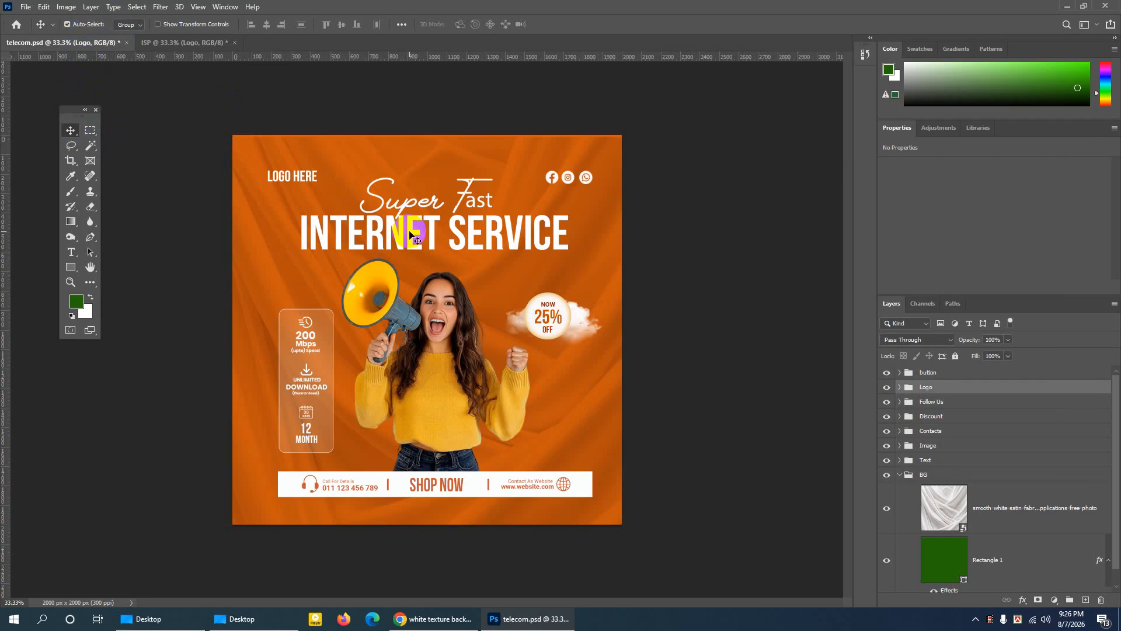
pyautogui.click(411, 234)
pyautogui.click(886, 460)
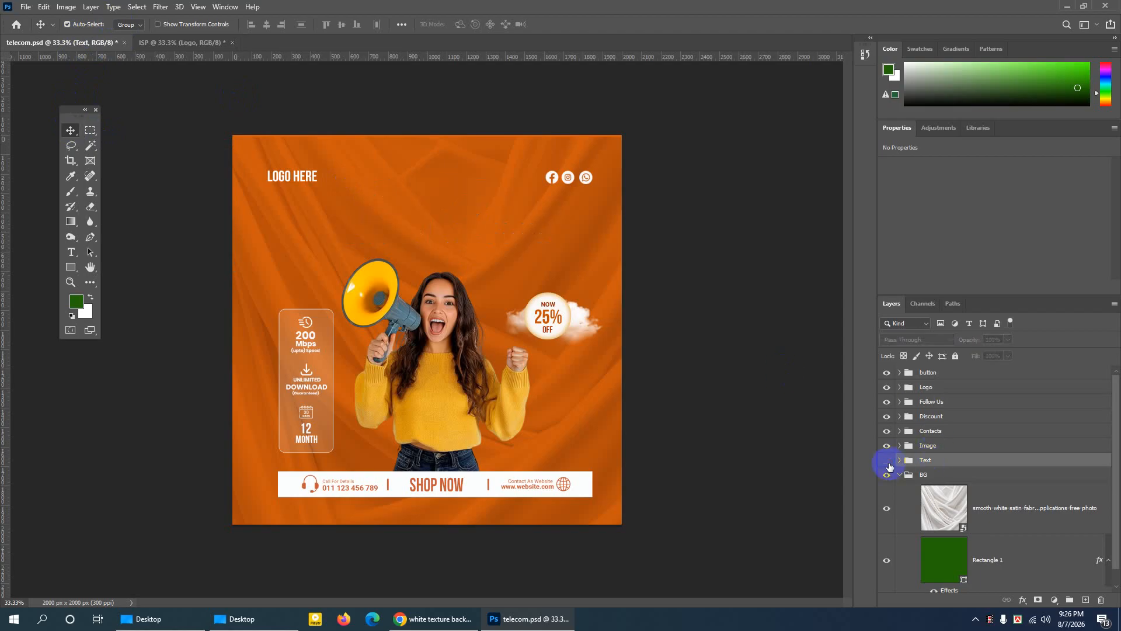
pyautogui.click(887, 461)
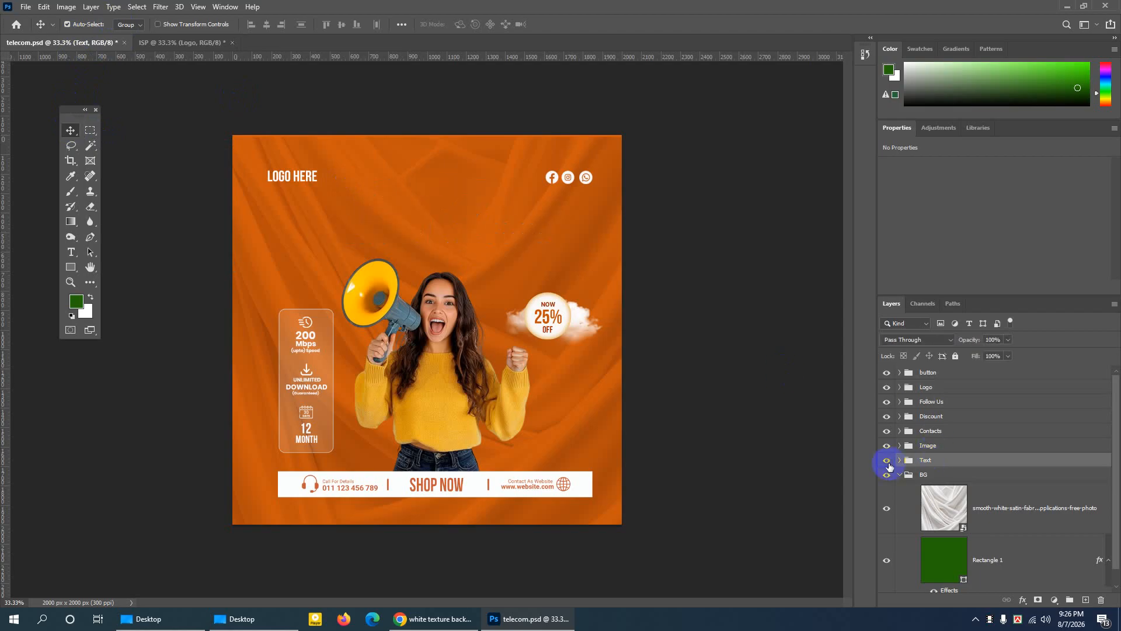
pyautogui.rightClick(961, 460)
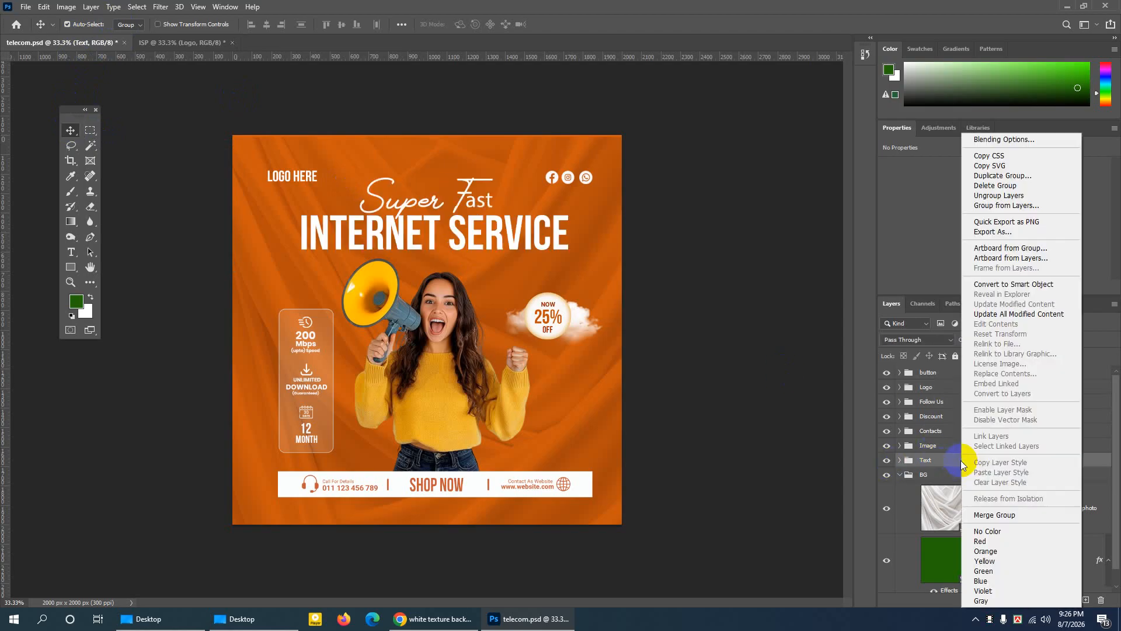
pyautogui.click(1000, 176)
pyautogui.click(446, 264)
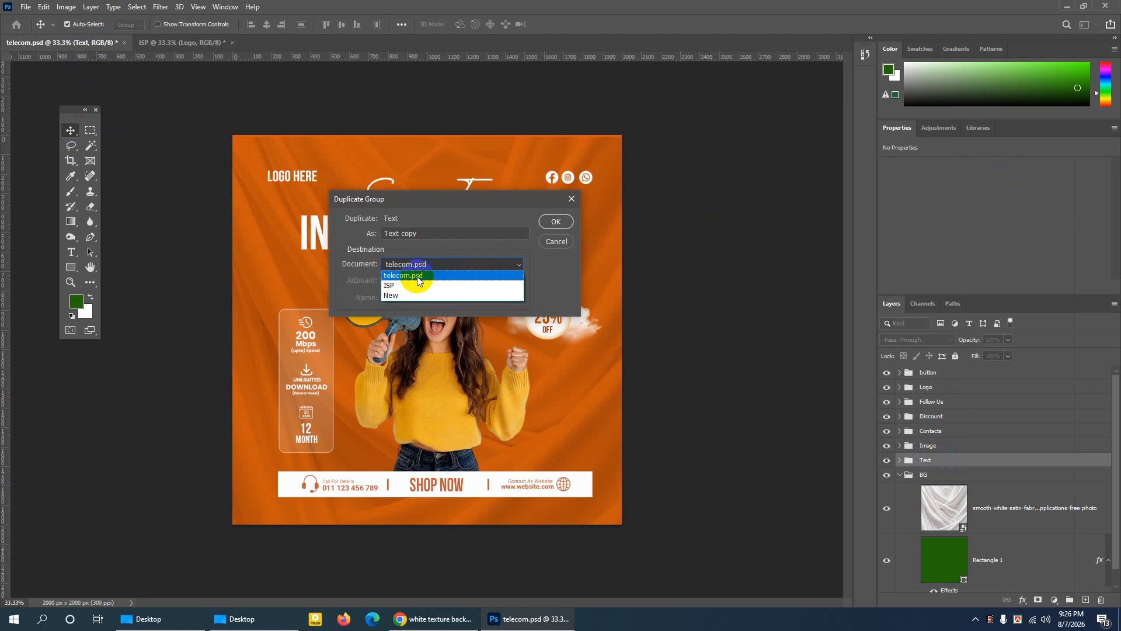
pyautogui.click(409, 286)
pyautogui.click(554, 222)
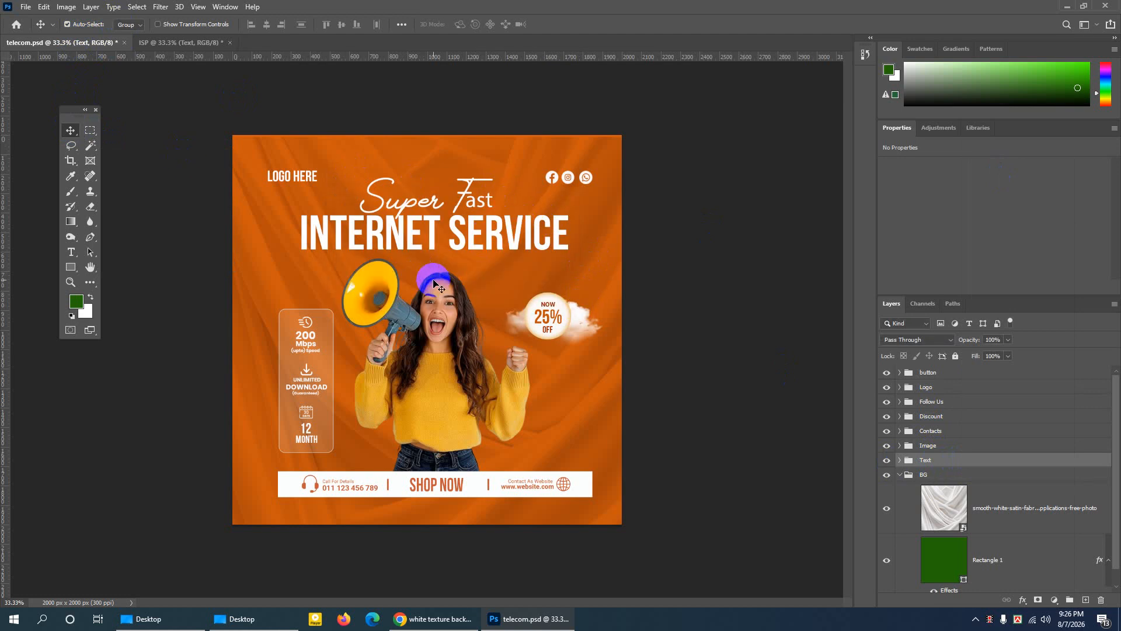
# Check the copied groups in the ISP document, then return to telecom.psd and select the Image group through the woman's photo.
pyautogui.click(159, 42)
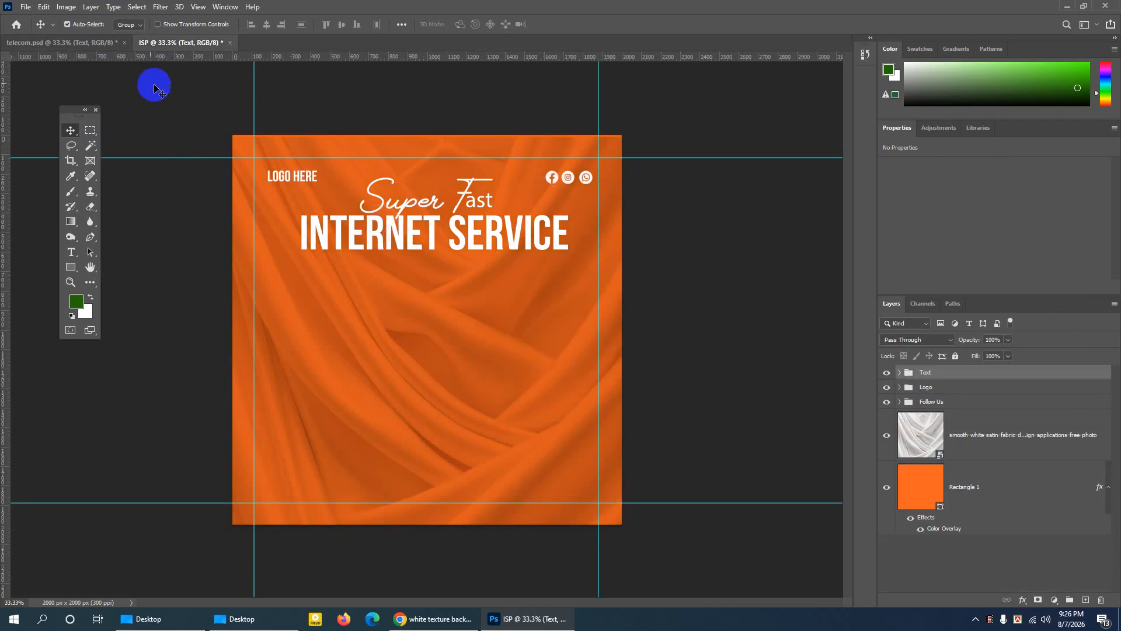
pyautogui.click(71, 45)
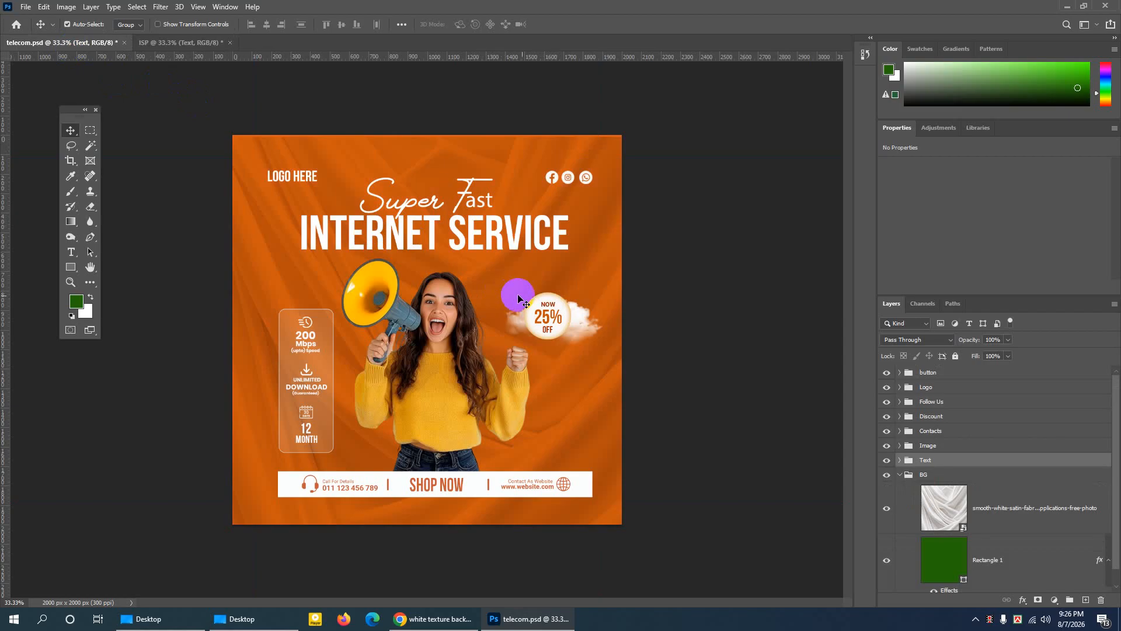
pyautogui.click(458, 319)
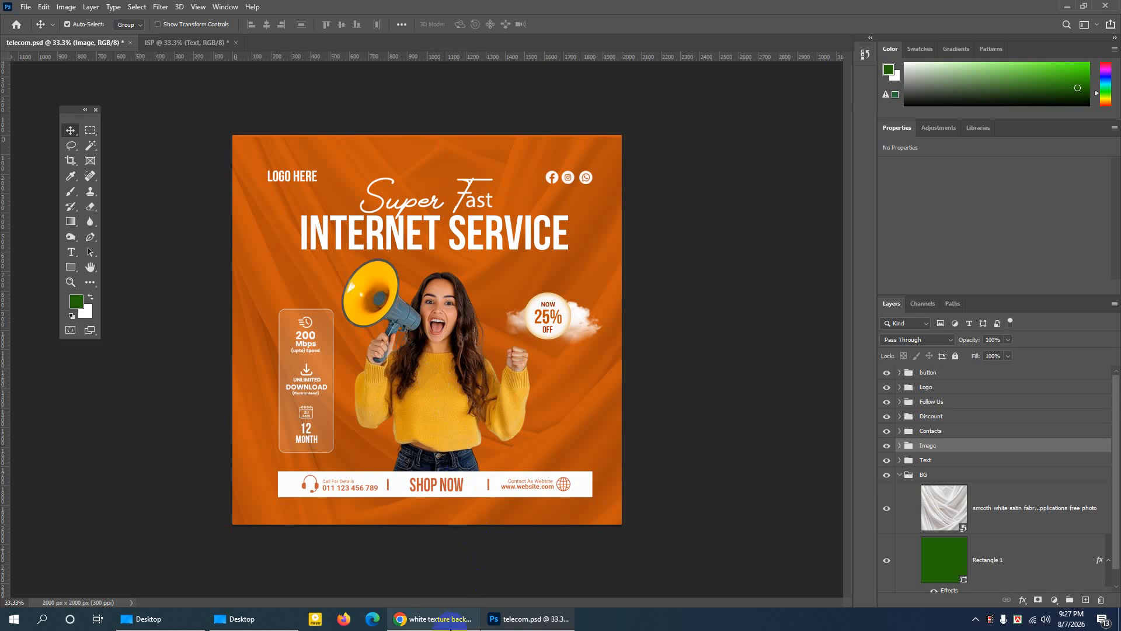
# Switch to Chrome and open Pinterest in a new browser tab.
pyautogui.click(448, 626)
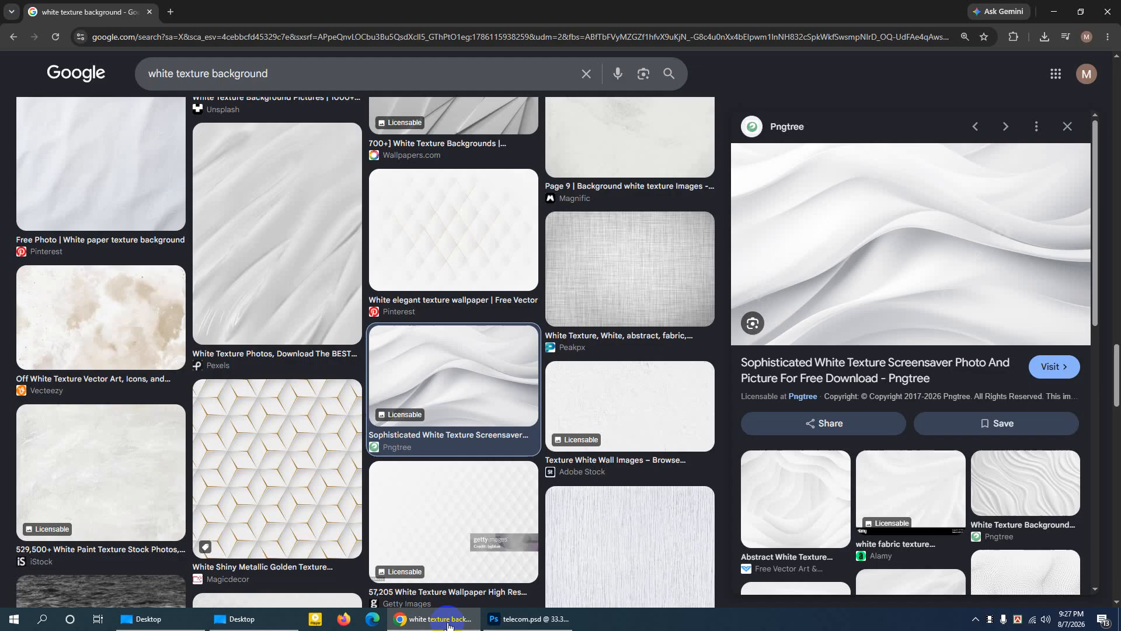
pyautogui.click(171, 12)
pyautogui.click(455, 216)
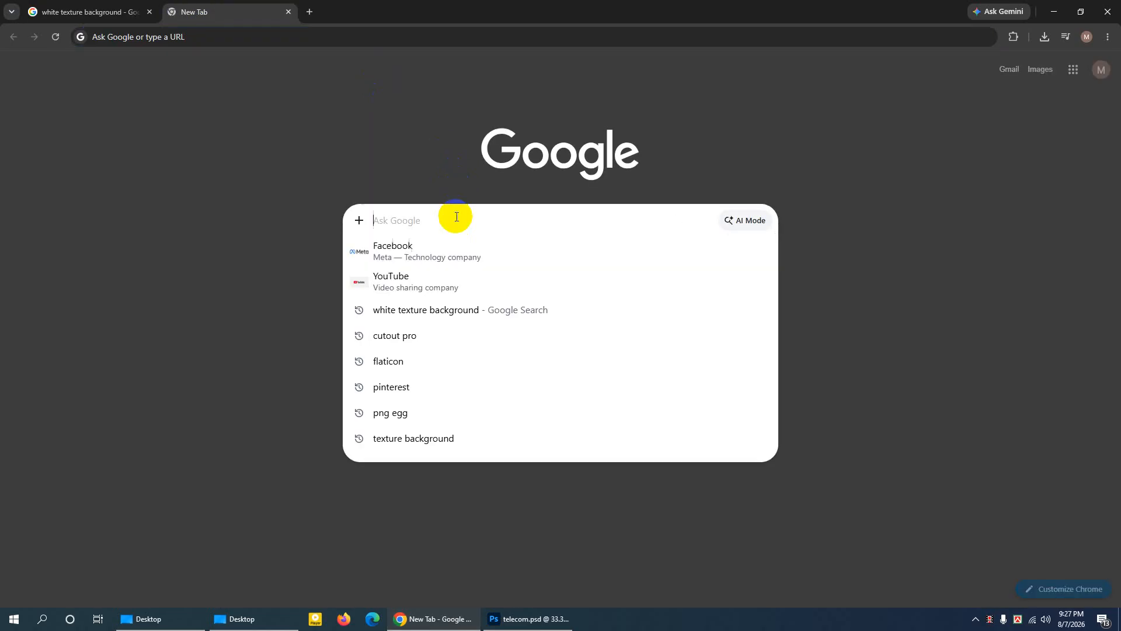
pyautogui.write('PIN')
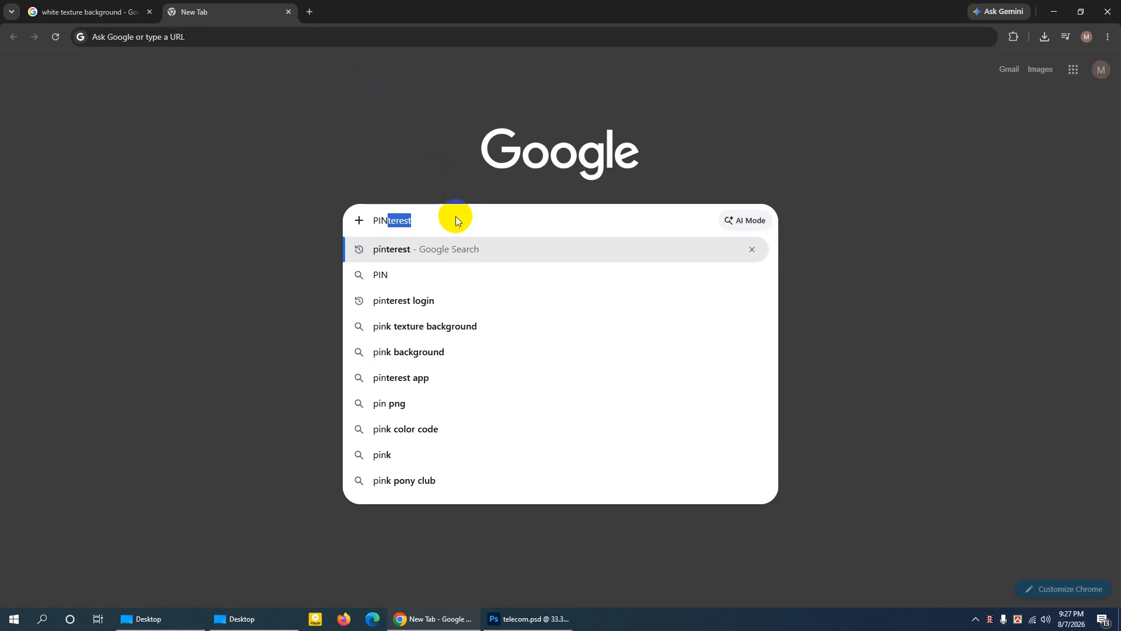
pyautogui.press('Return')
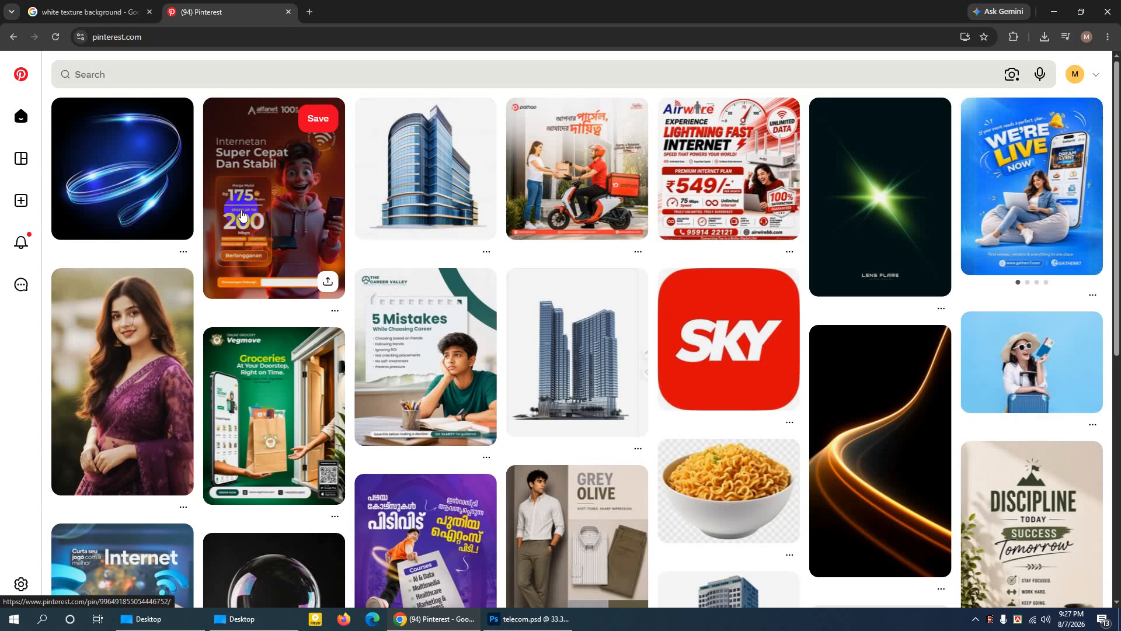
# Search Pinterest for "internet service provider design".
pyautogui.click(127, 74)
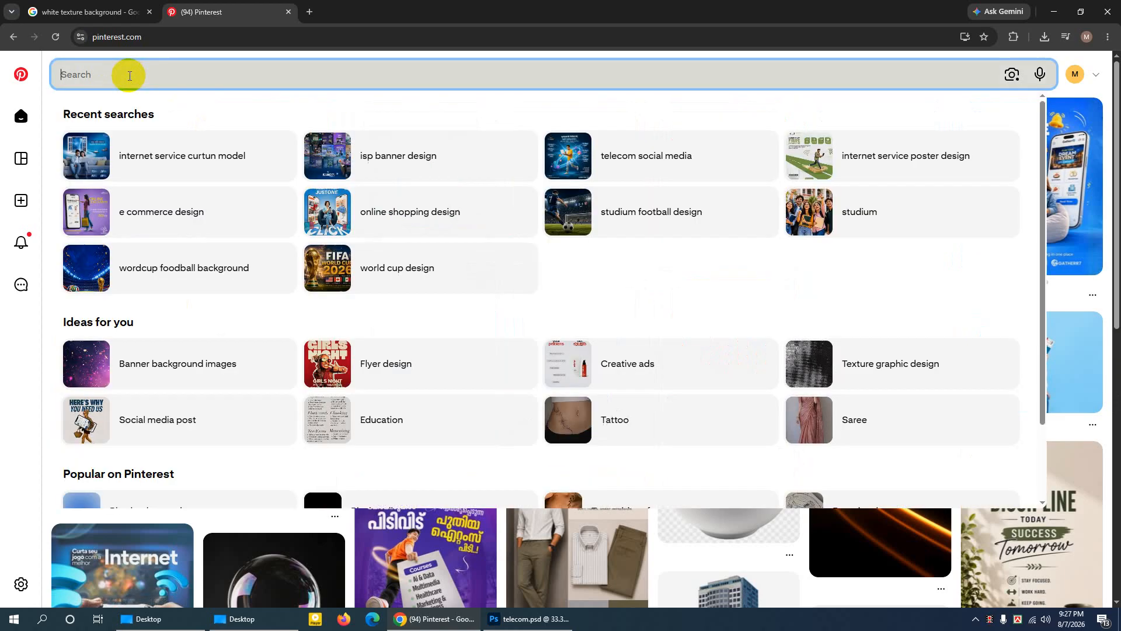
pyautogui.write('i')
pyautogui.press('BackSpace')
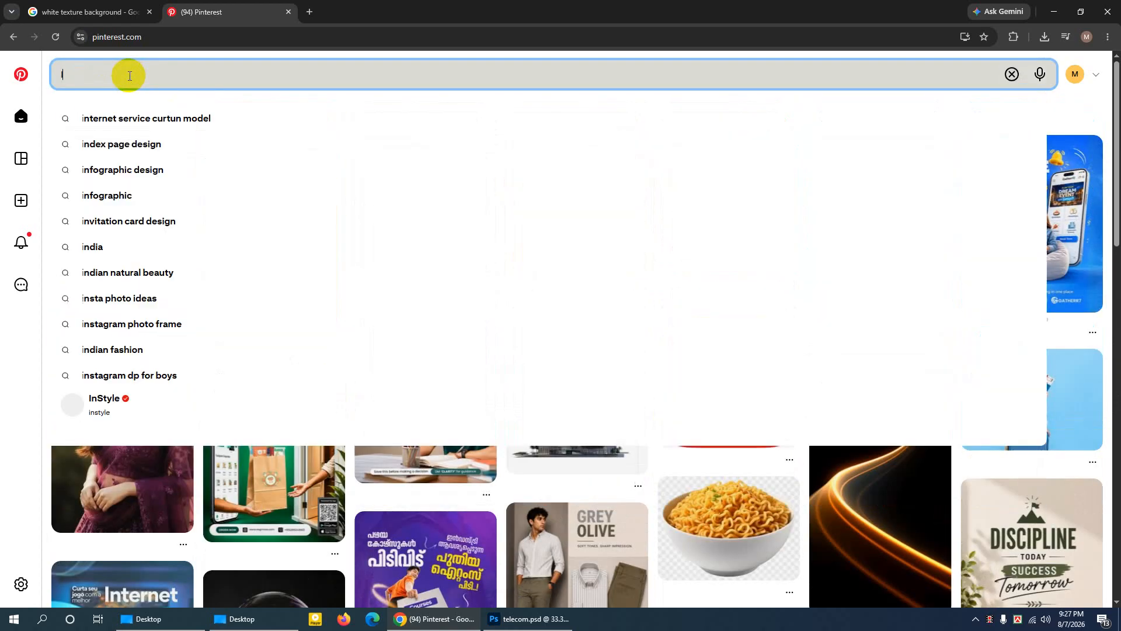
pyautogui.write('n')
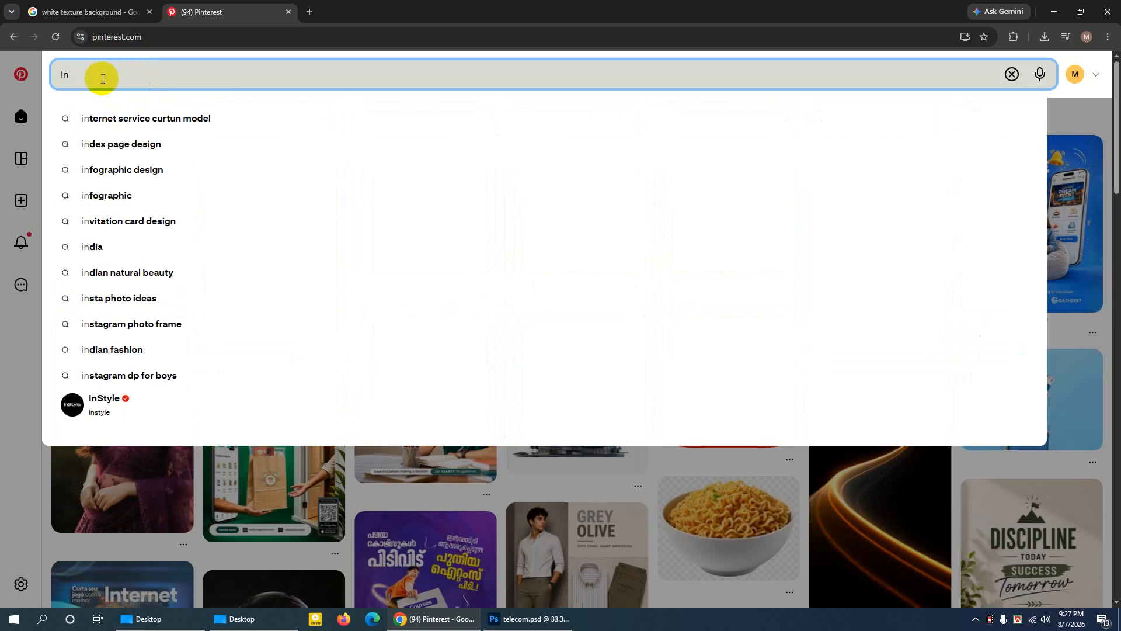
pyautogui.write('ternet')
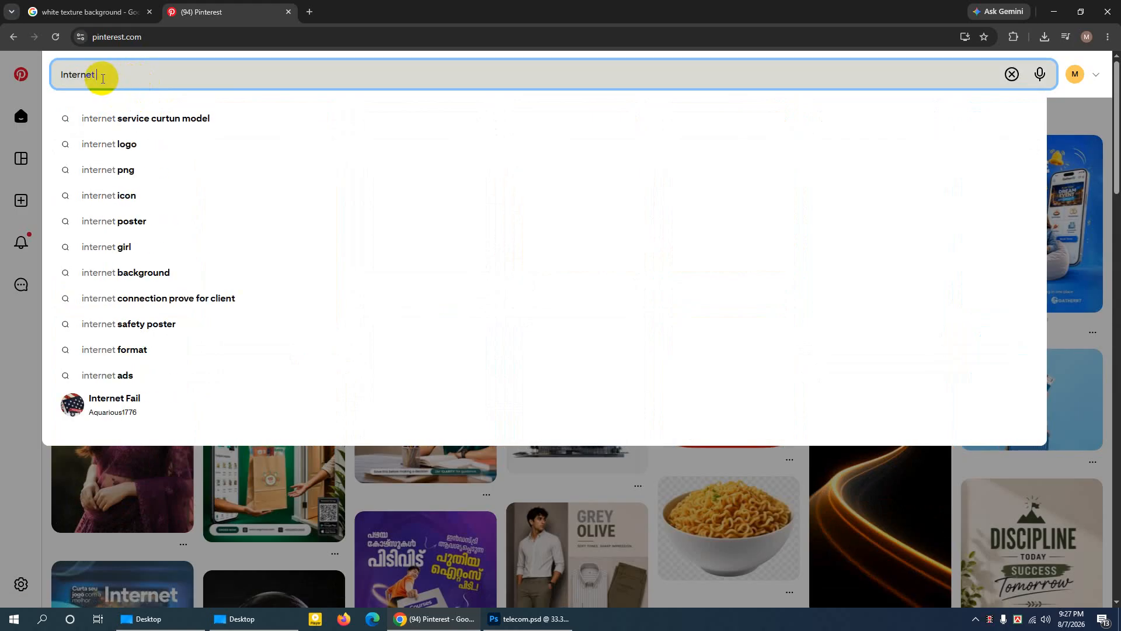
pyautogui.write(' servi')
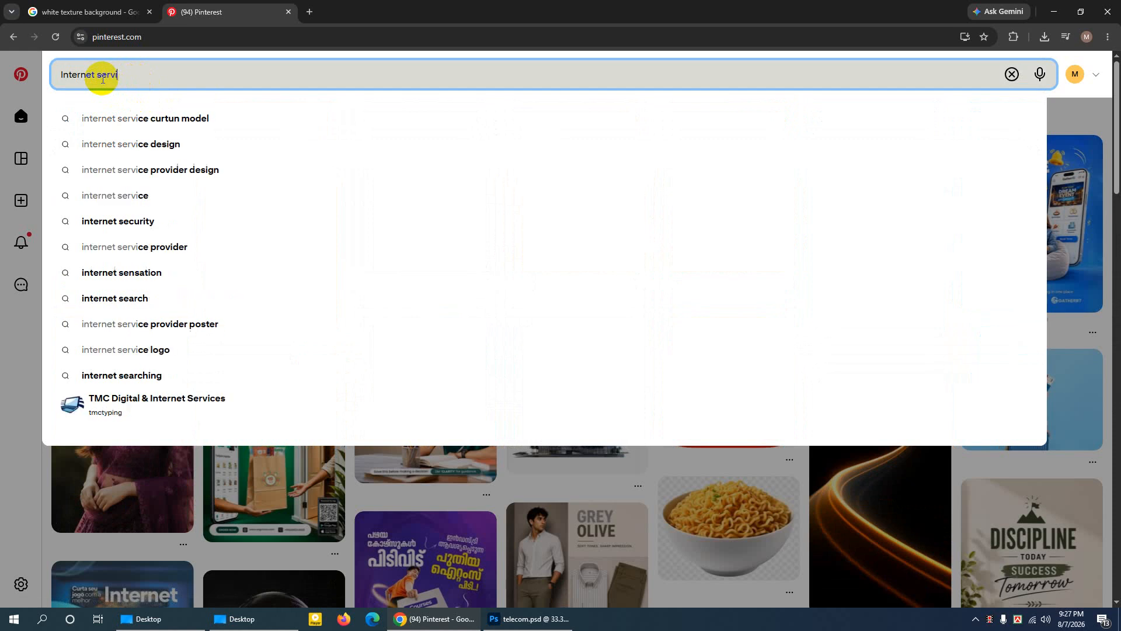
pyautogui.write('ce')
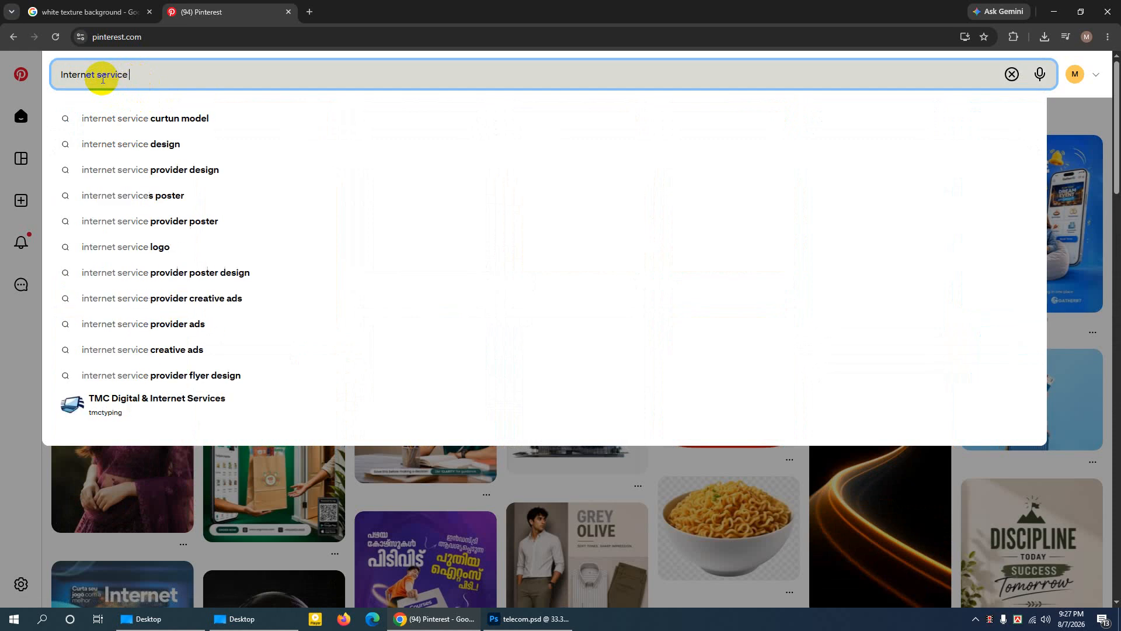
pyautogui.write(' provider')
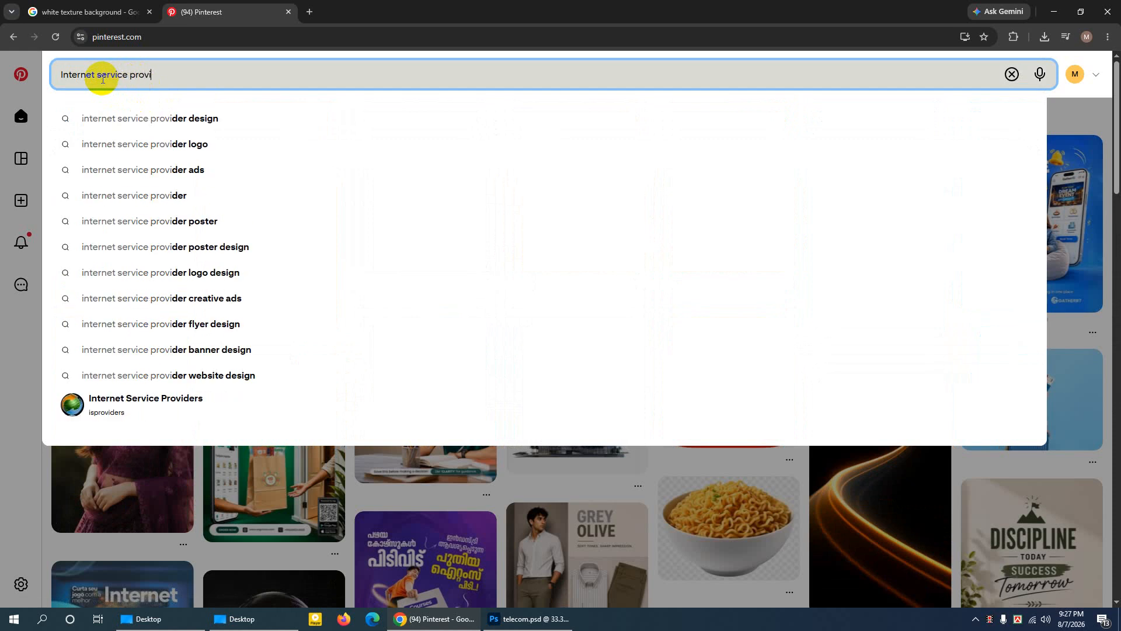
pyautogui.click(117, 115)
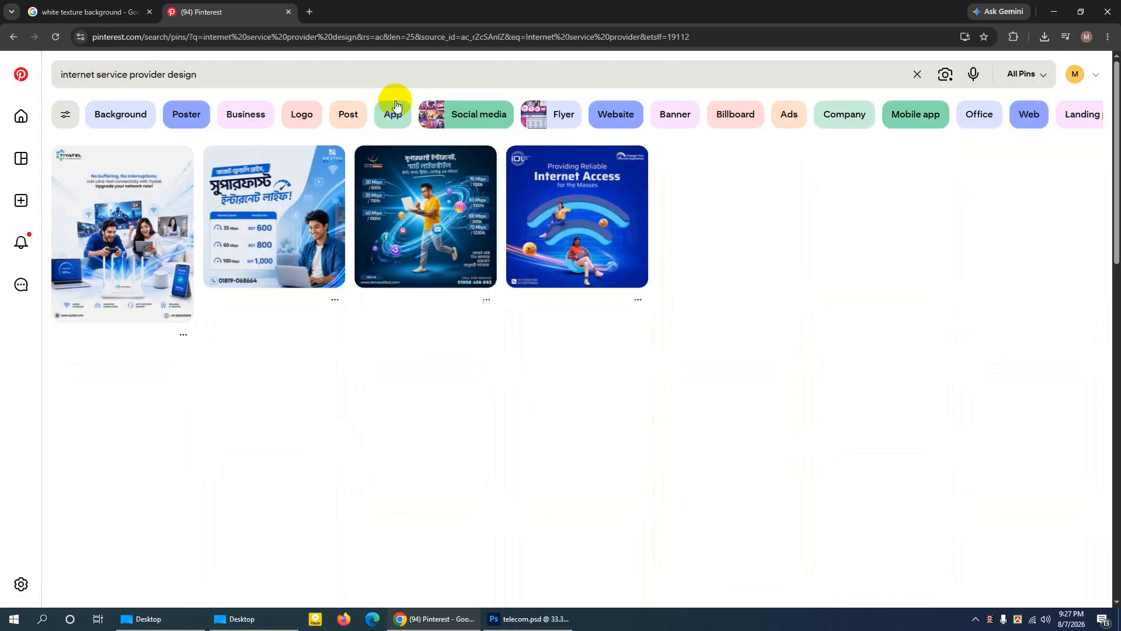
# Browse the design results and open the red 4G package pin with a man walking out of a phone frame.
pyautogui.scroll(-3, 374, 348)
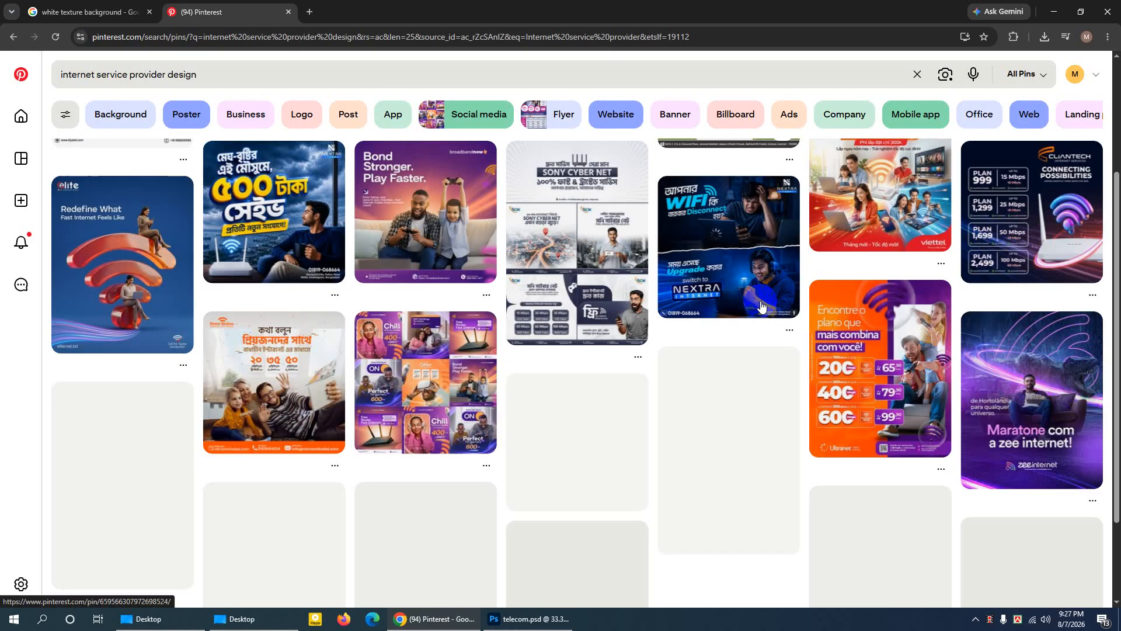
pyautogui.scroll(-3, 374, 349)
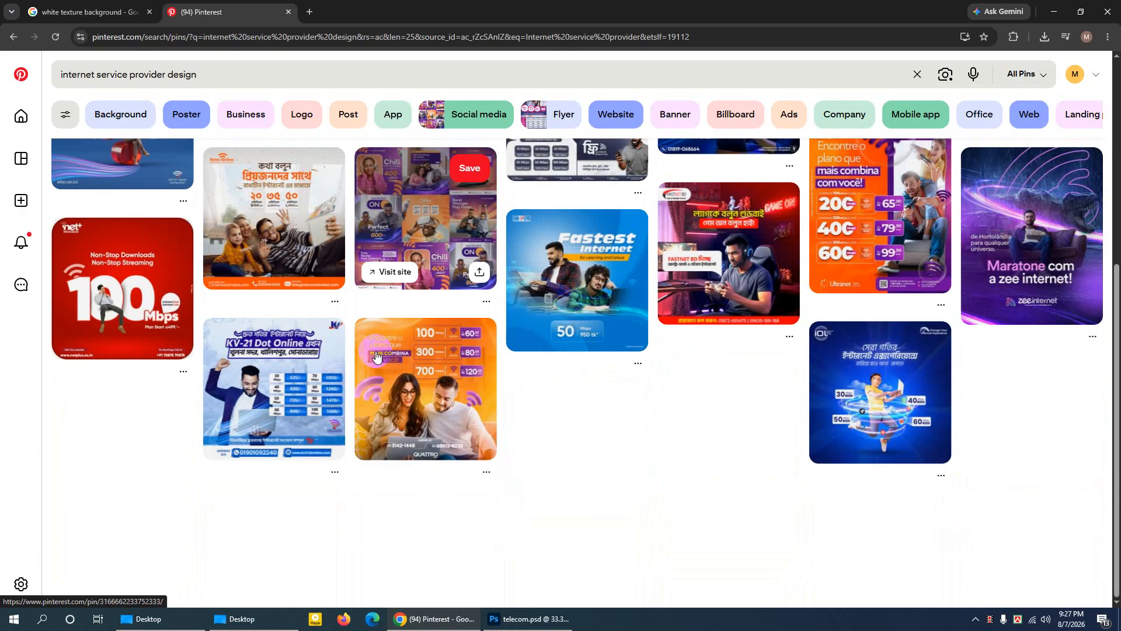
pyautogui.scroll(-1, 537, 365)
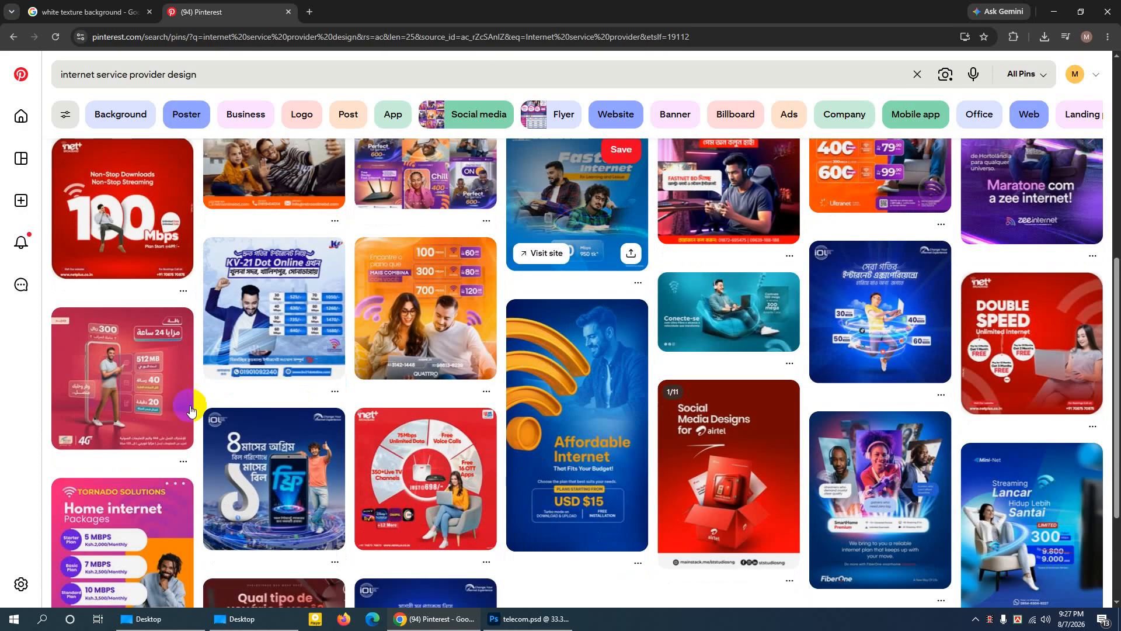
pyautogui.click(119, 397)
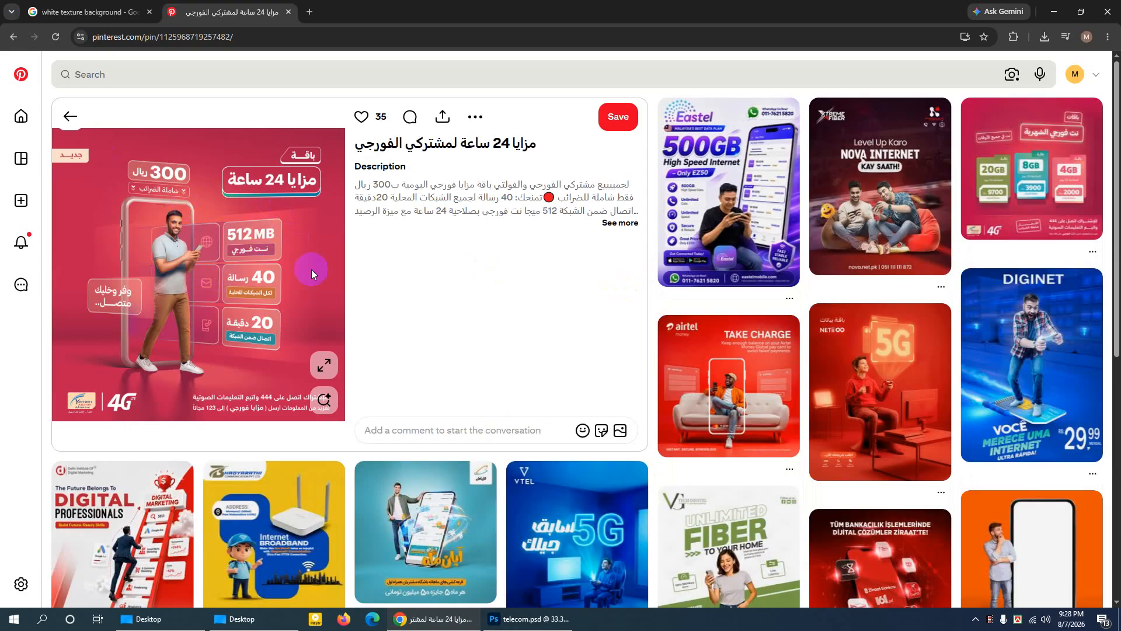
# Open the green "Super Fast Internet Service" flyer pin among the related pins and save its image to the Desktop as a JPEG.
pyautogui.scroll(-2, 806, 405)
pyautogui.scroll(-6, 805, 405)
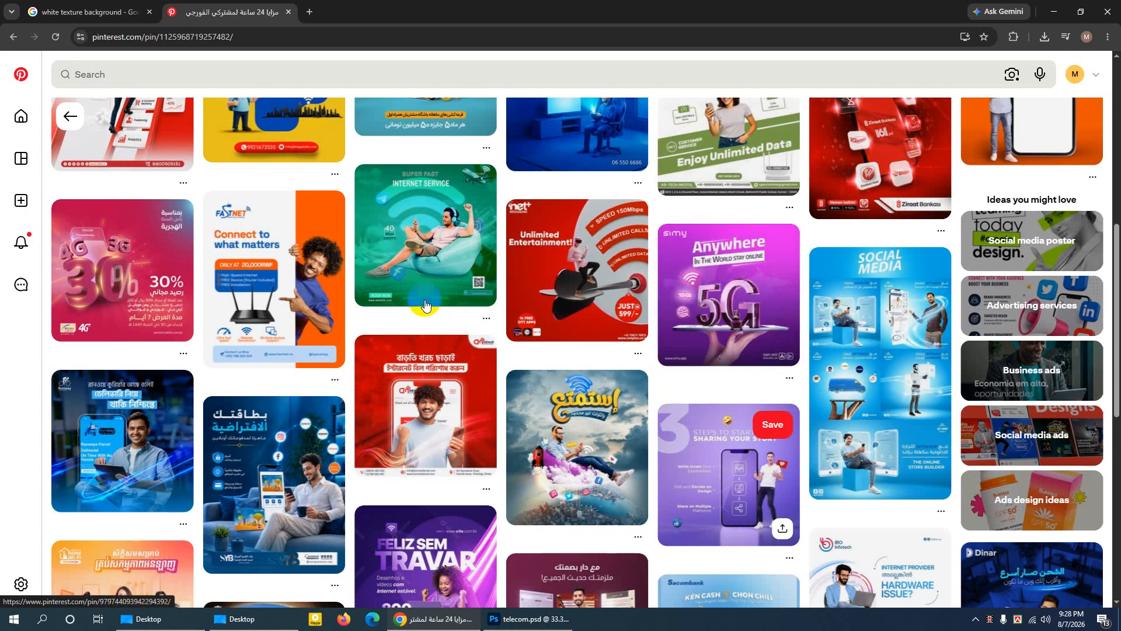
pyautogui.click(429, 266)
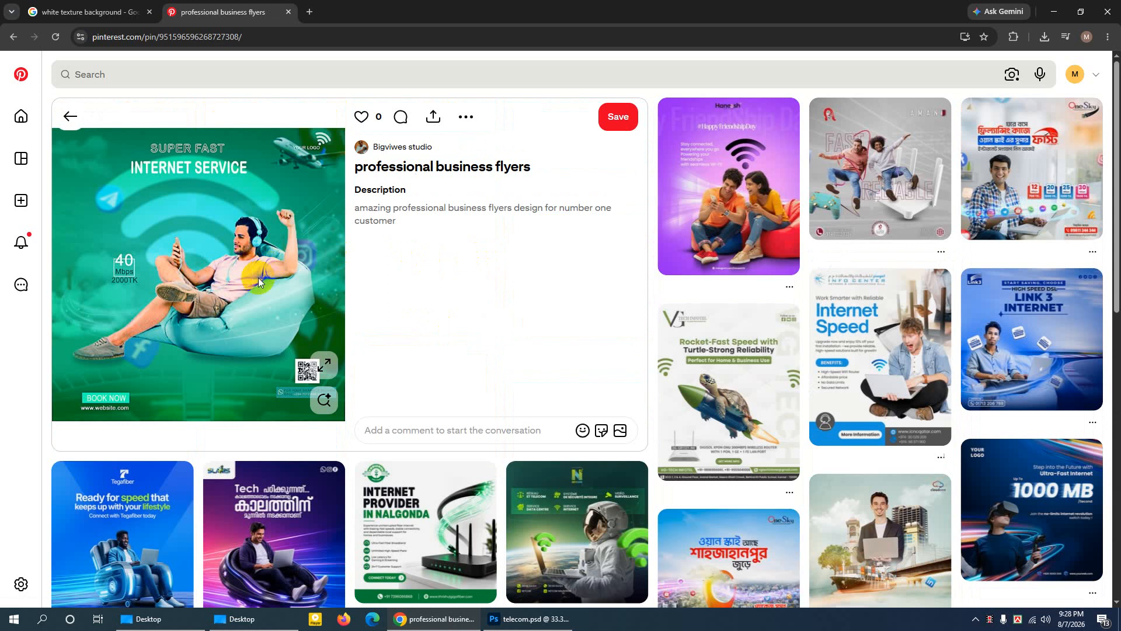
pyautogui.scroll(-4, 258, 278)
pyautogui.scroll(4, 258, 278)
pyautogui.rightClick(234, 199)
pyautogui.click(272, 238)
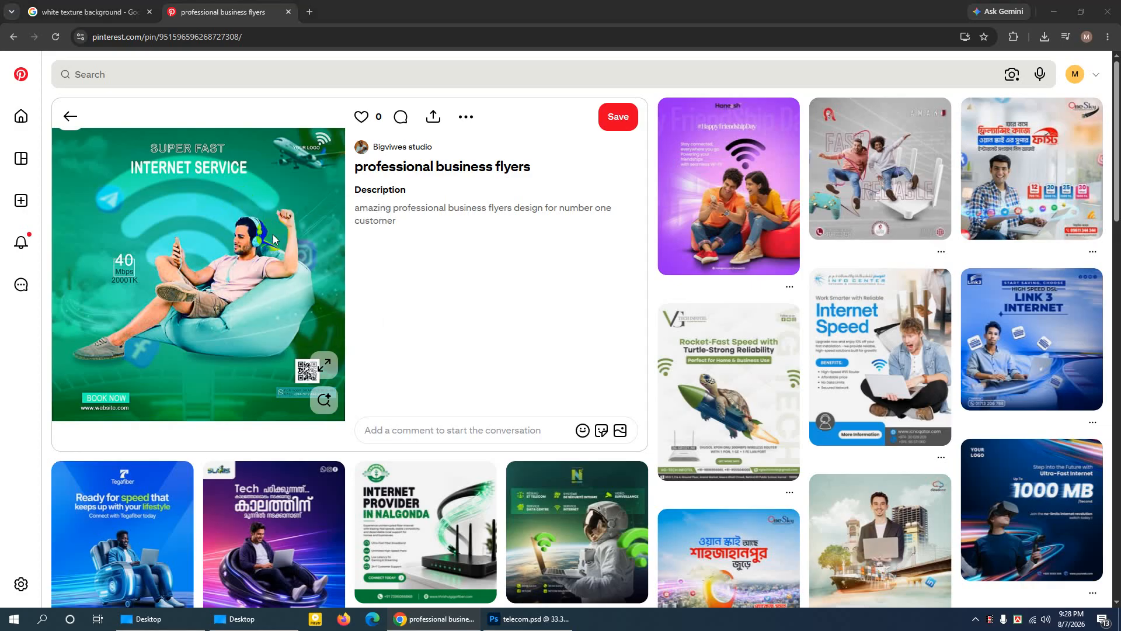
pyautogui.click(235, 228)
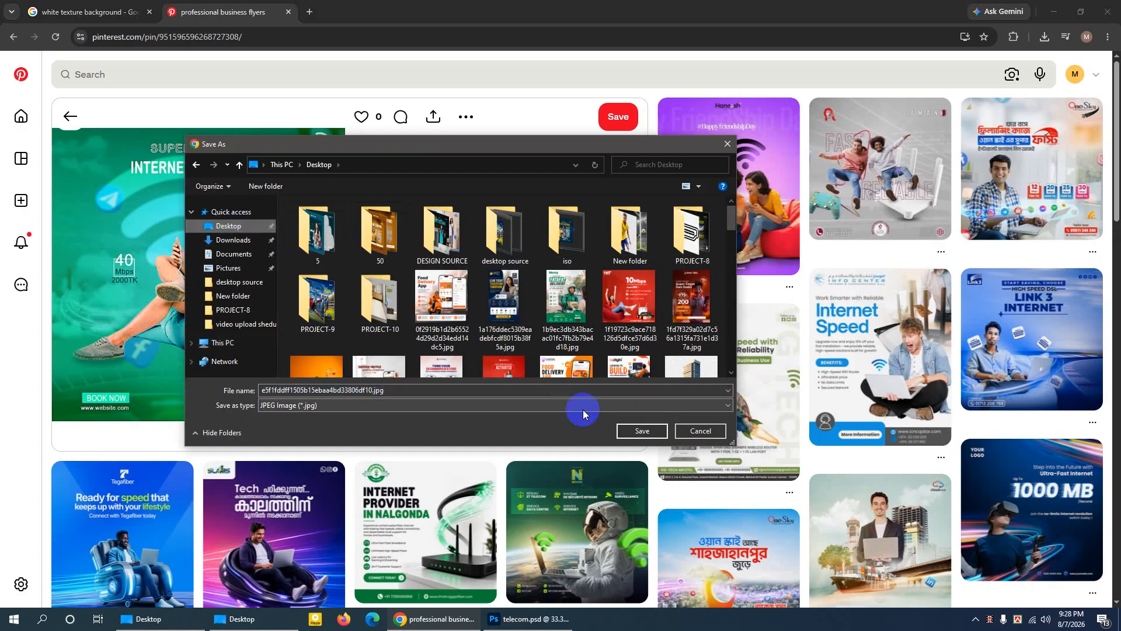
pyautogui.click(624, 429)
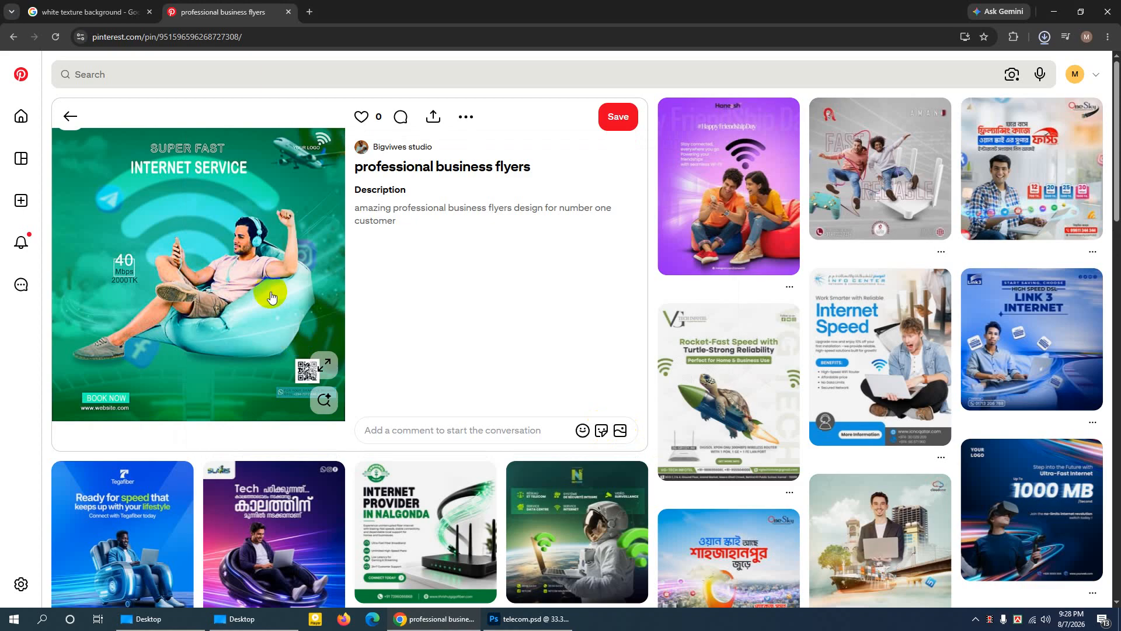
# Browse the related pins below the saved flyer for more internet-service poster designs.
pyautogui.scroll(-5, 271, 296)
pyautogui.moveTo(270, 296)
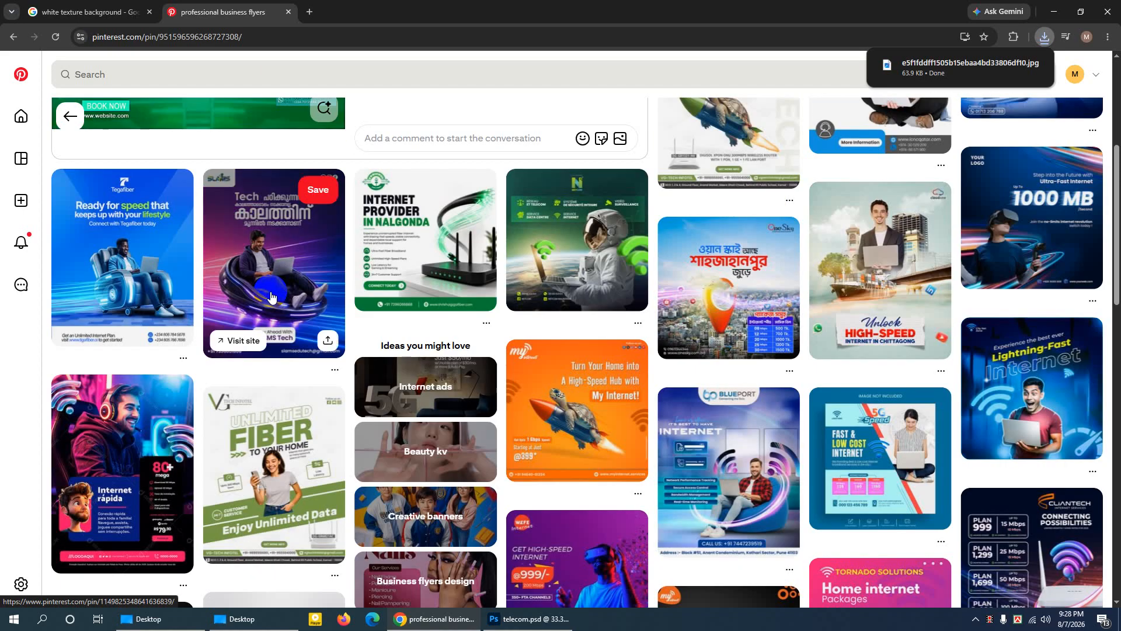
pyautogui.scroll(-7, 271, 296)
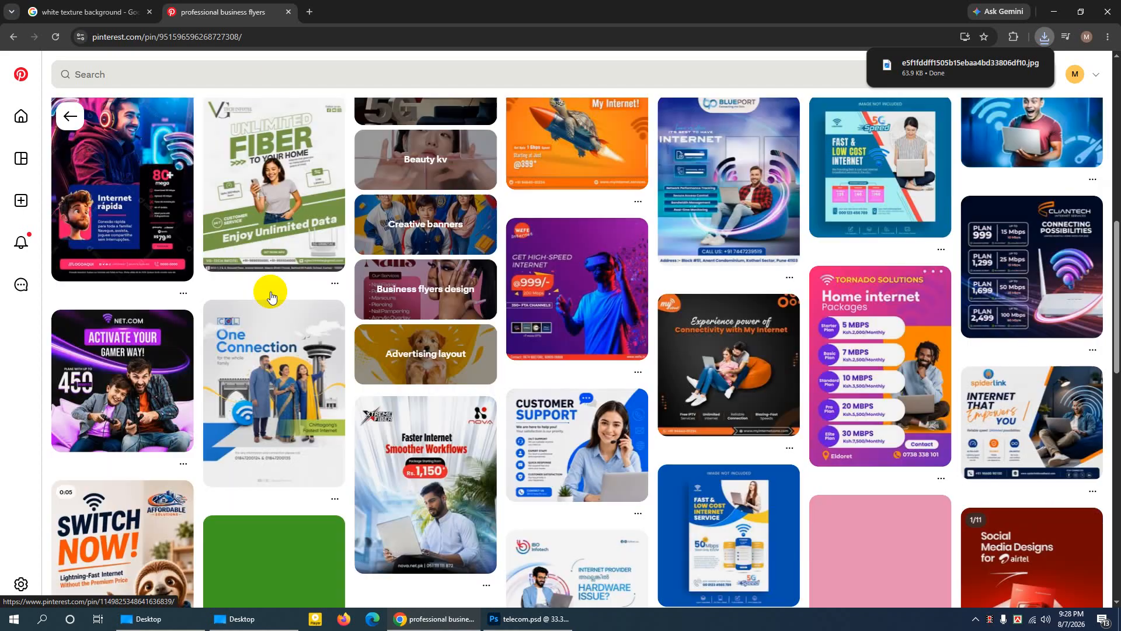
pyautogui.scroll(-4, 271, 296)
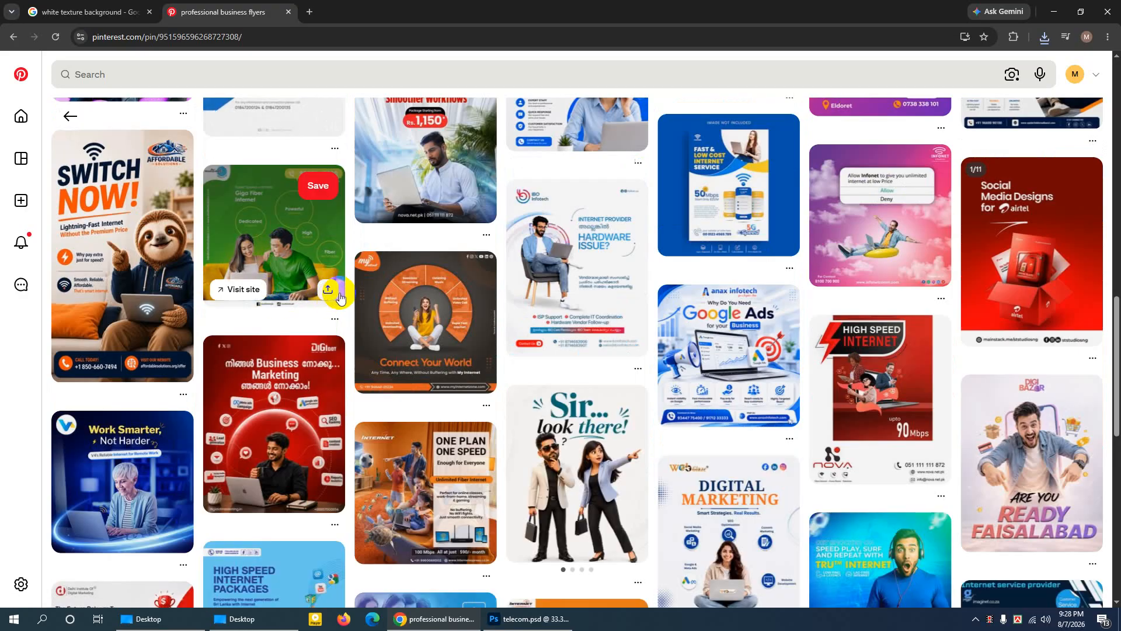
pyautogui.scroll(-3, 338, 297)
pyautogui.moveTo(340, 298)
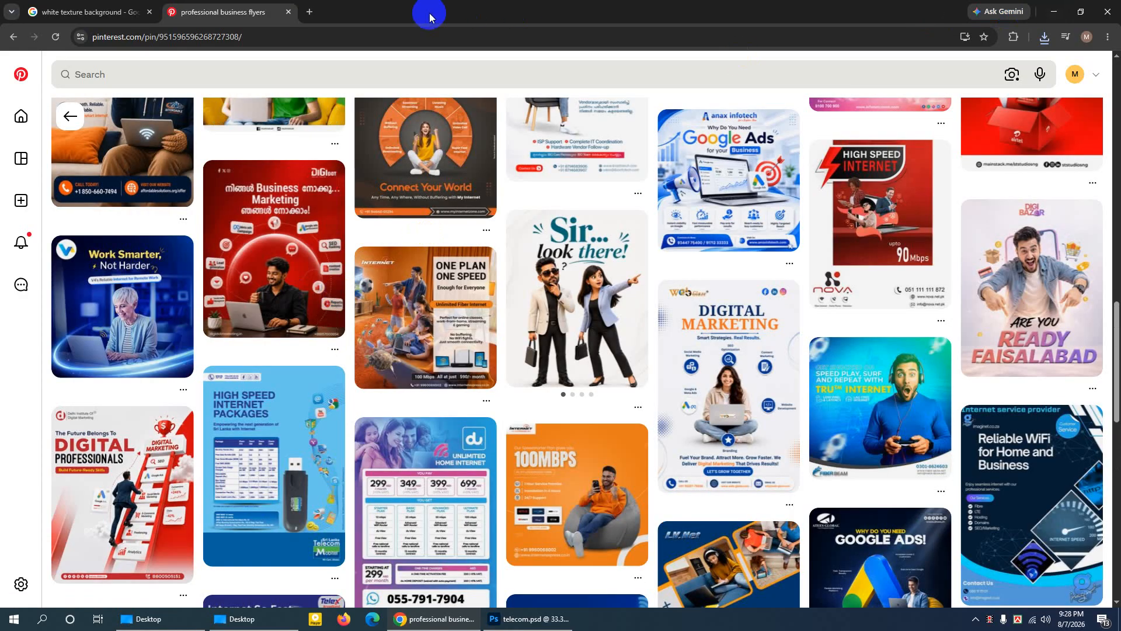
# Search Google for "cutout pro" in a new browser tab and open the cutout.pro background remover.
pyautogui.click(309, 12)
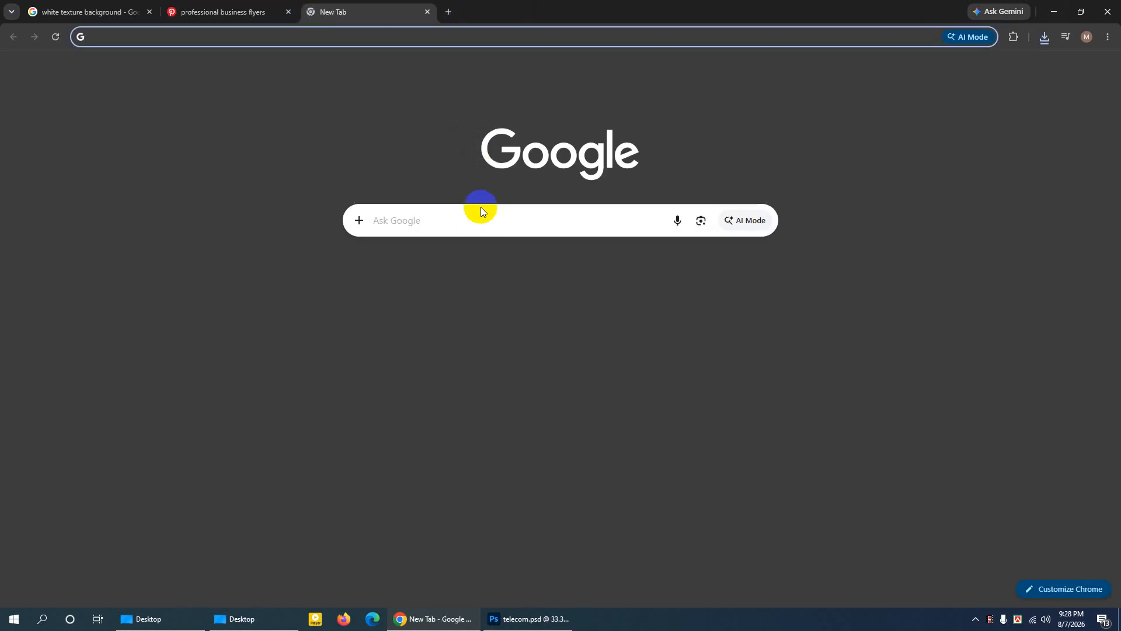
pyautogui.click(479, 220)
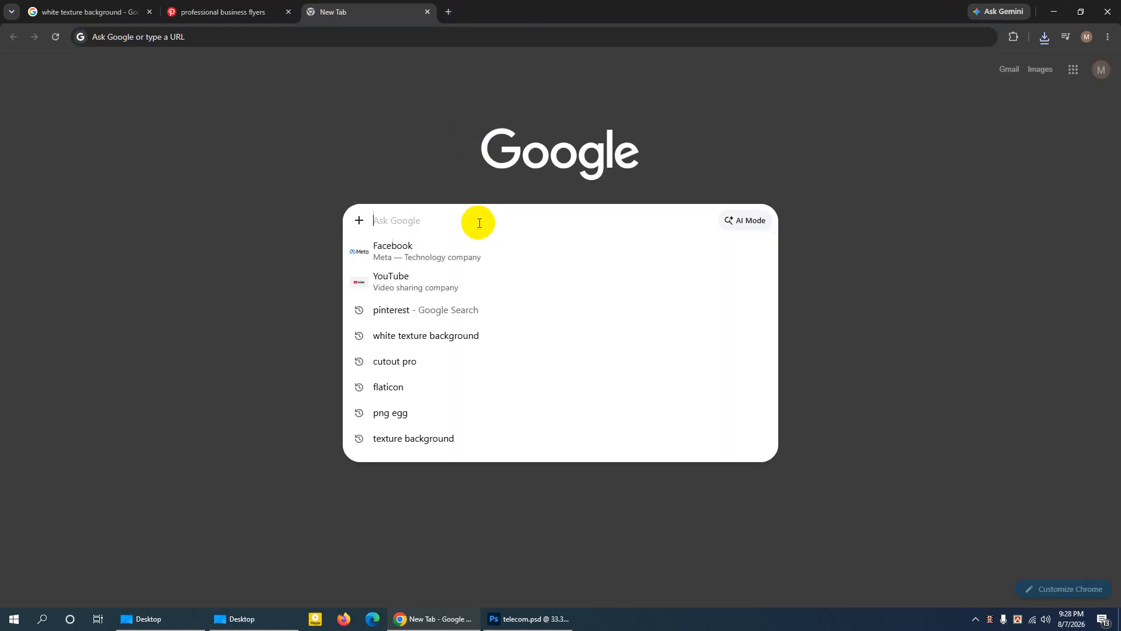
pyautogui.write('cutout pro')
pyautogui.press('Return')
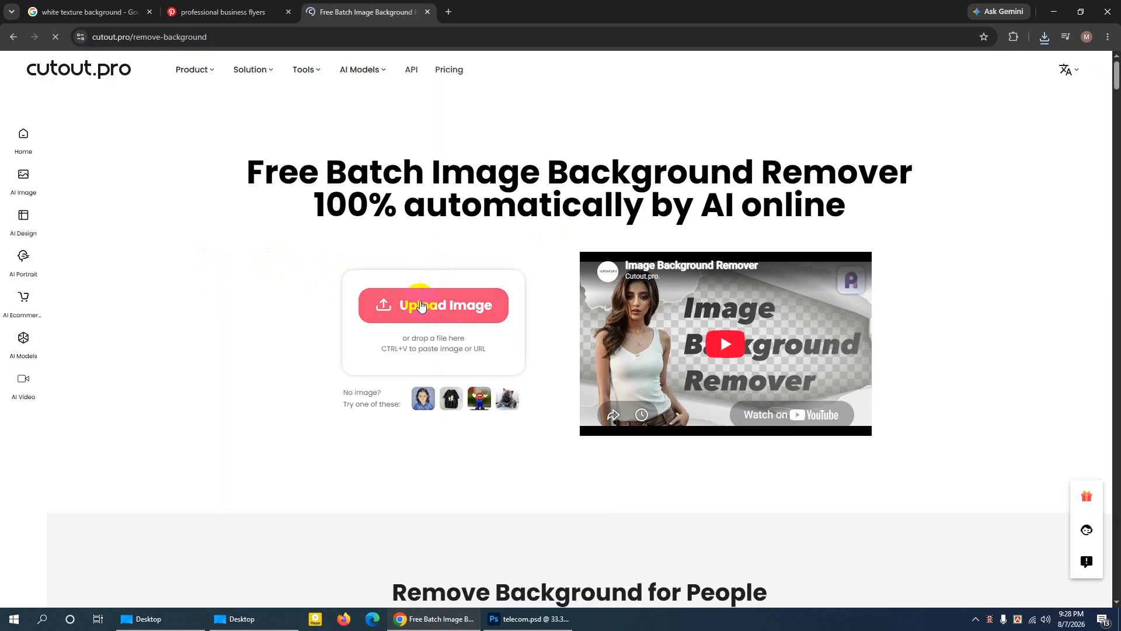
# Upload Screenshot_10.png from the Desktop to the background remover.
pyautogui.click(420, 306)
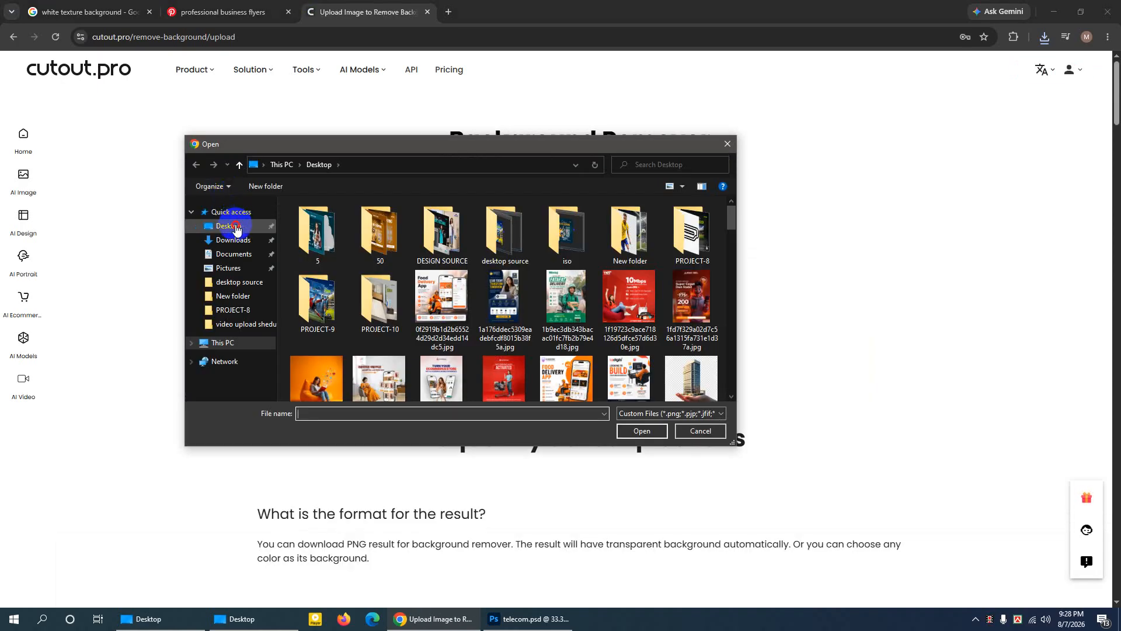
pyautogui.click(236, 229)
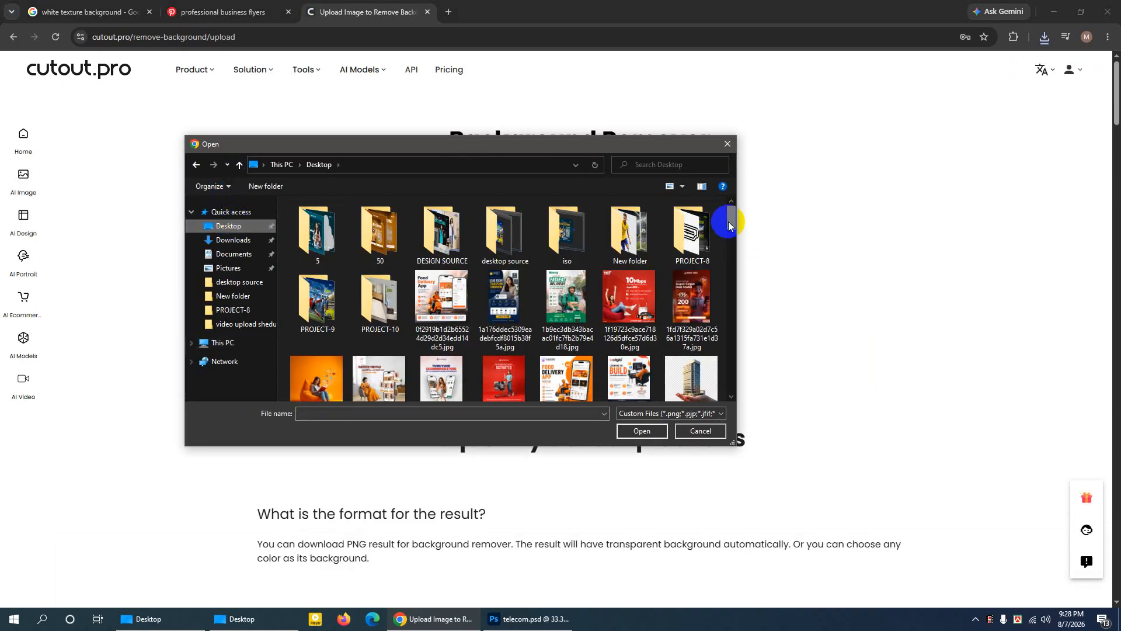
pyautogui.moveTo(728, 224); pyautogui.dragTo(728, 368)
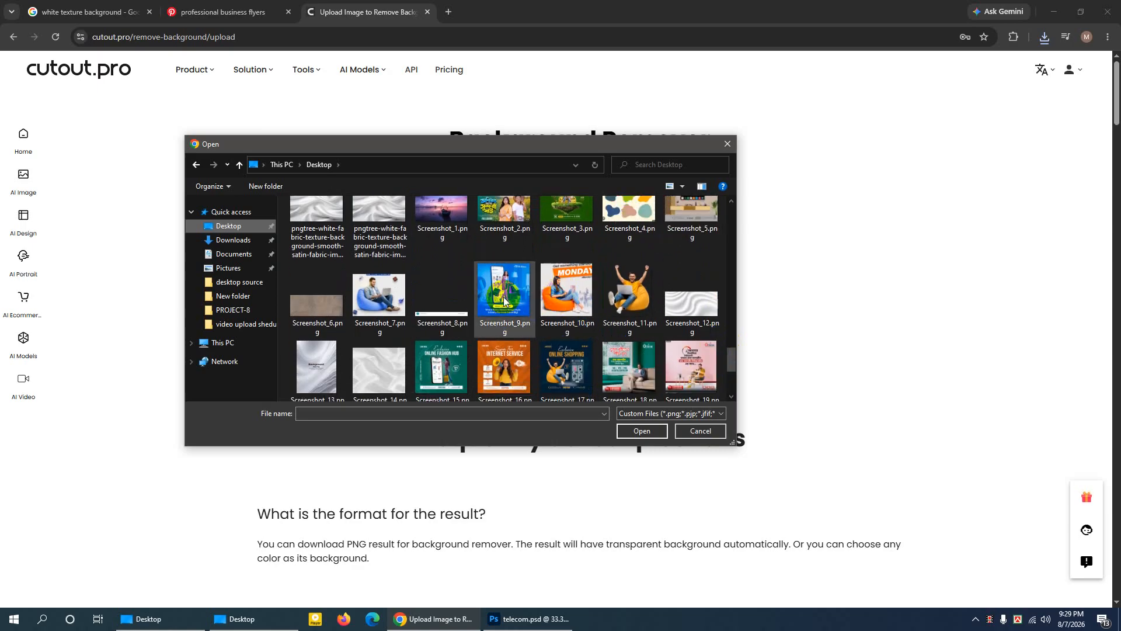
pyautogui.click(565, 297)
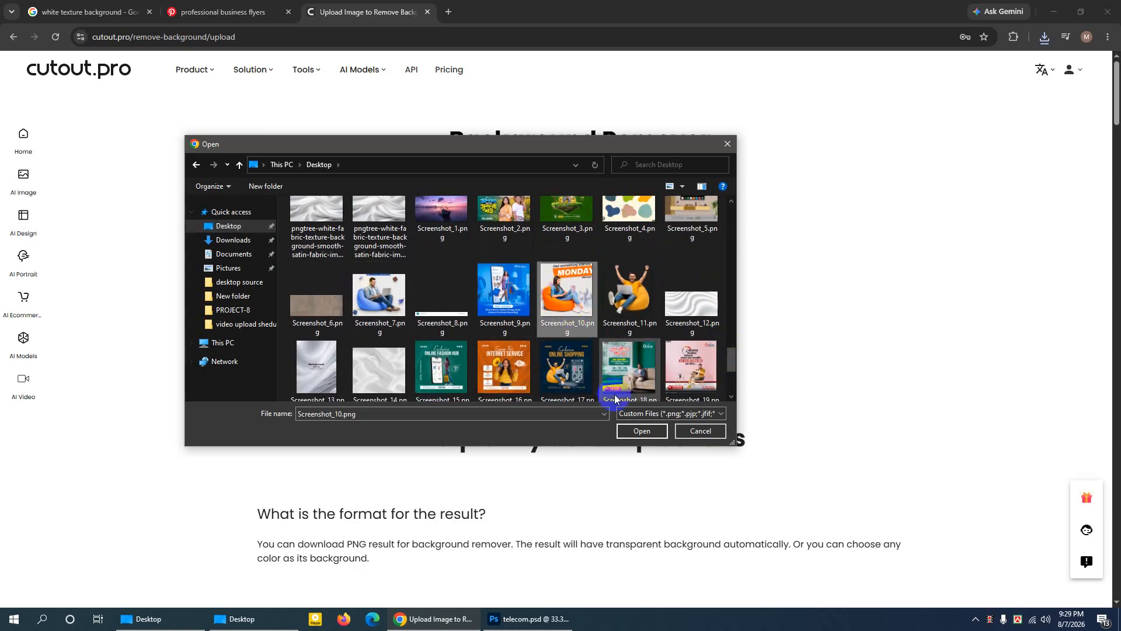
pyautogui.click(641, 432)
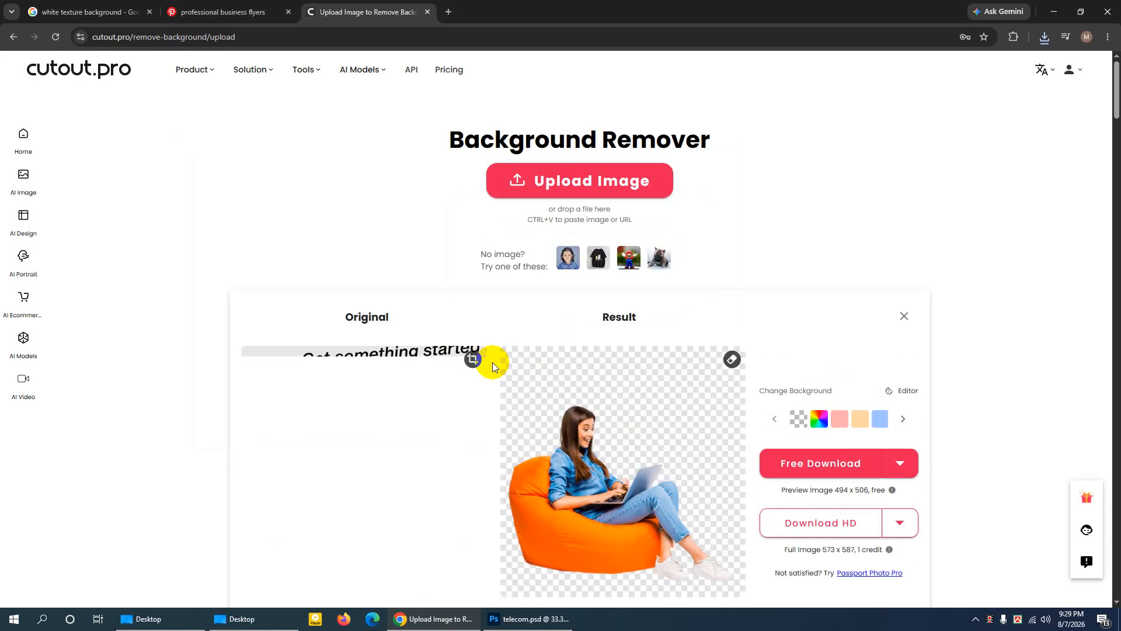
# Download the free version of the woman-on-beanbag cutout and show the file in its Downloads folder.
pyautogui.scroll(-2, 606, 379)
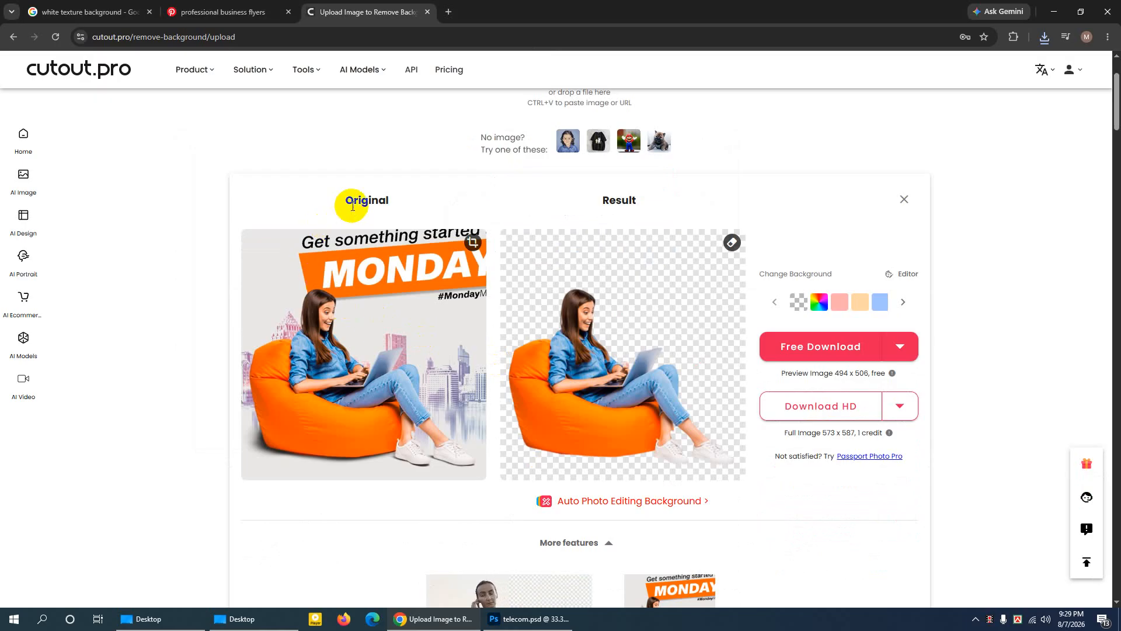
pyautogui.click(346, 273)
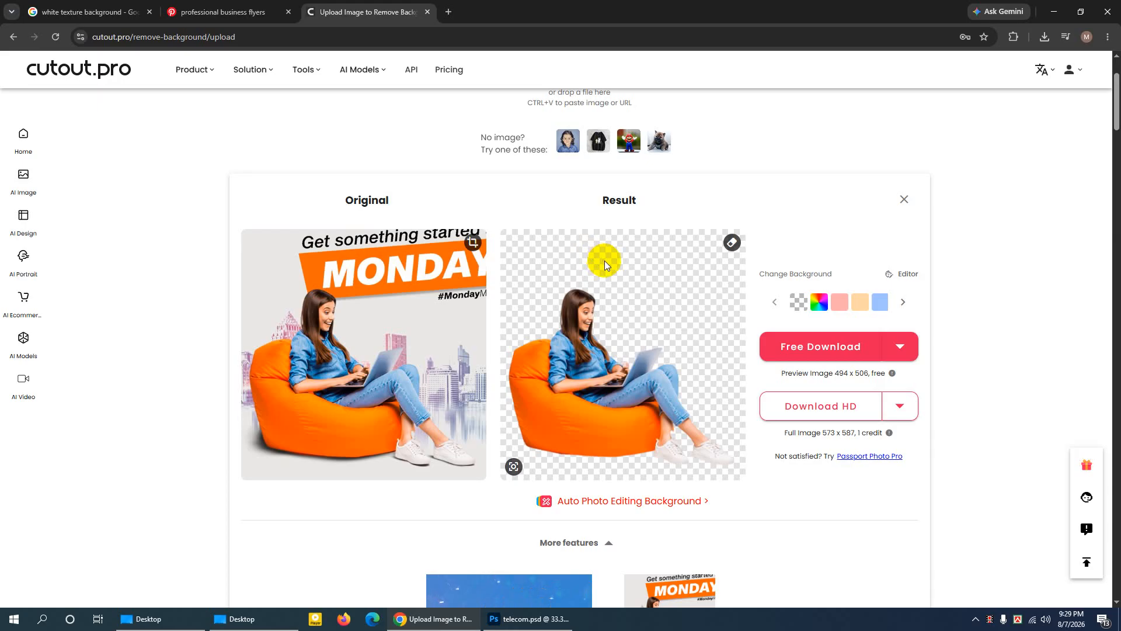
pyautogui.click(805, 350)
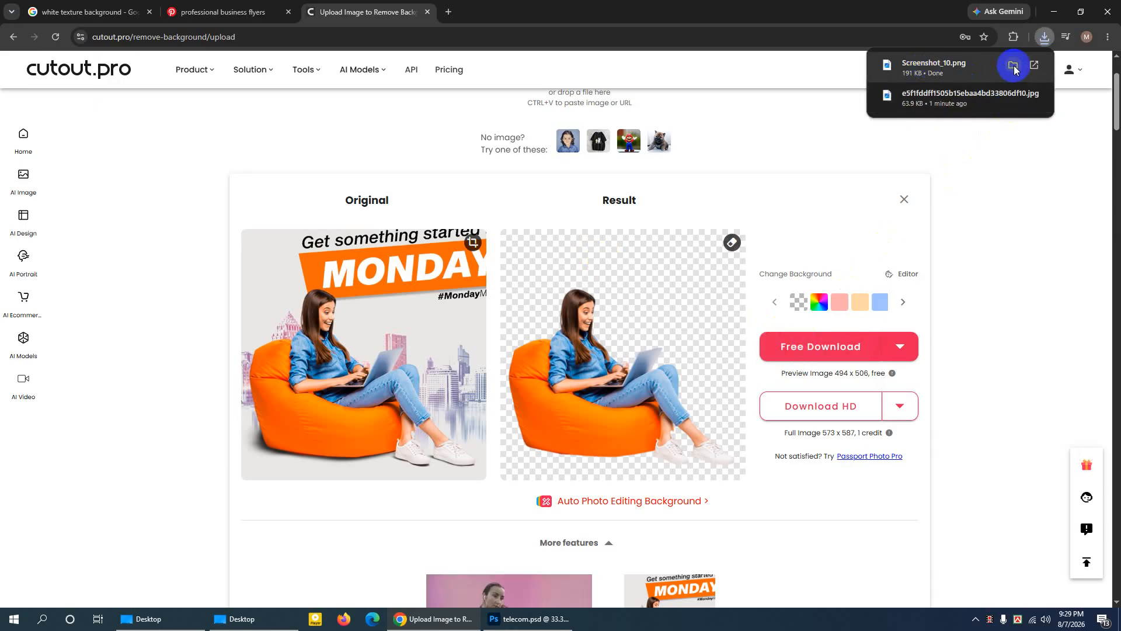
pyautogui.click(1014, 68)
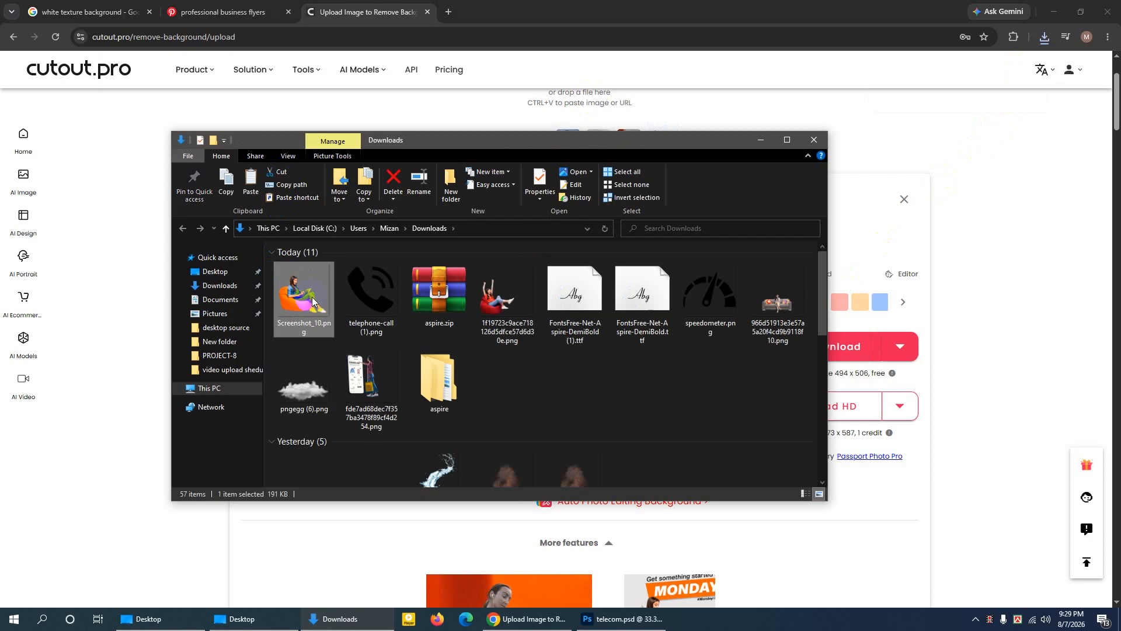
pyautogui.moveTo(309, 302); pyautogui.dragTo(432, 317)
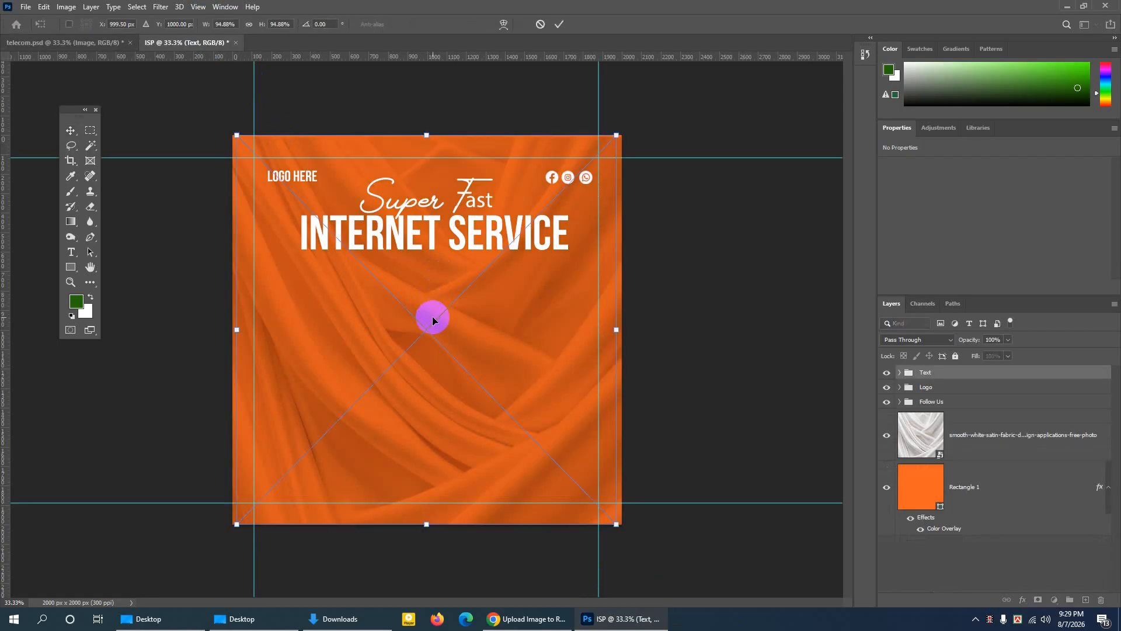
pyautogui.click(559, 25)
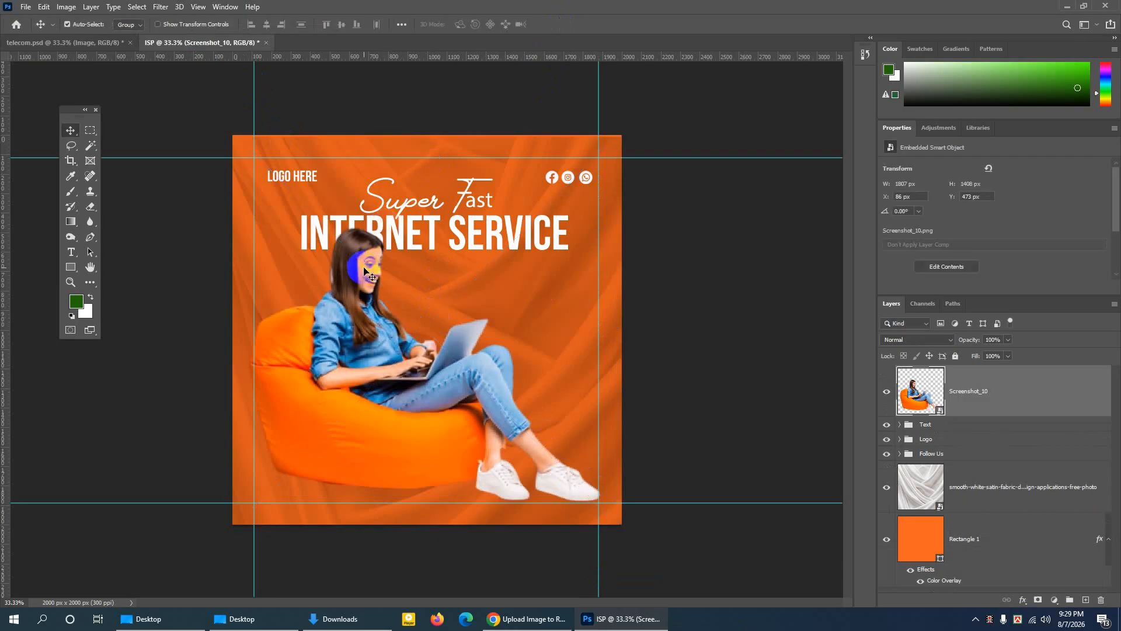
pyautogui.press('Delete')
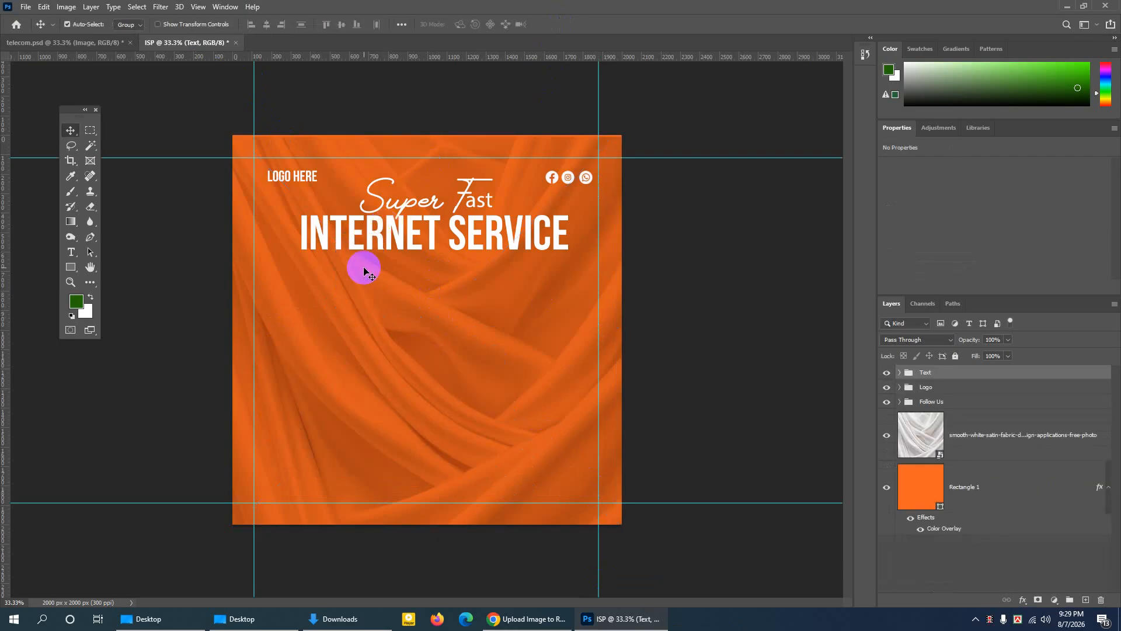
# Open Screenshot_10.png from Downloads as its own Photoshop document and crop away the empty margins around the woman and beanbag.
pyautogui.click(343, 619)
pyautogui.moveTo(298, 278); pyautogui.dragTo(437, 41)
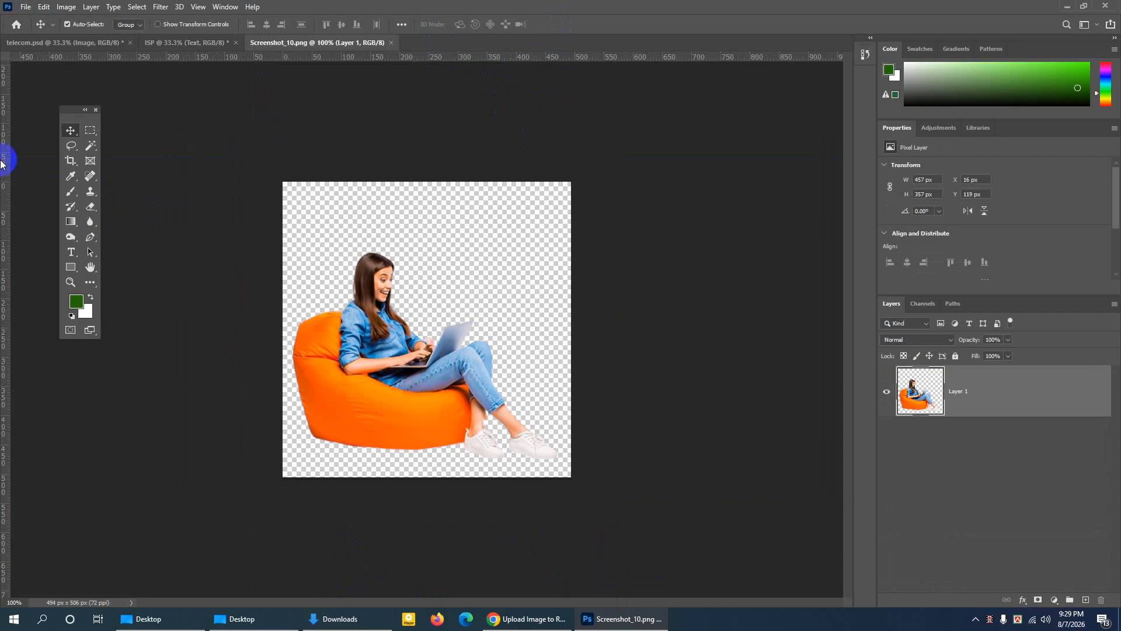
pyautogui.click(71, 160)
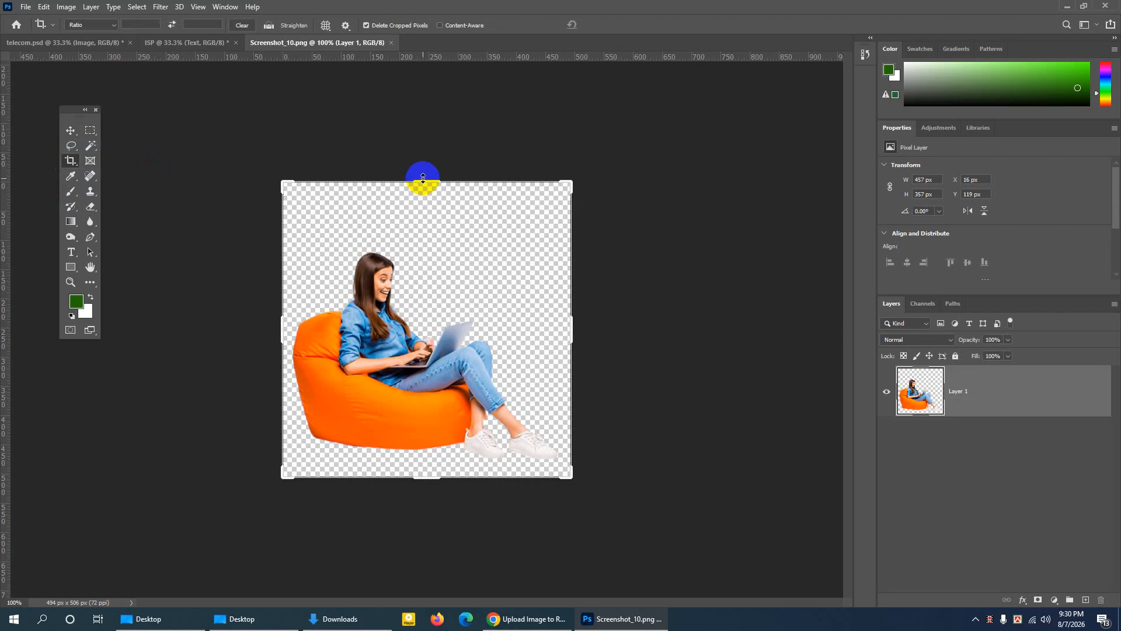
pyautogui.moveTo(423, 178); pyautogui.dragTo(426, 206)
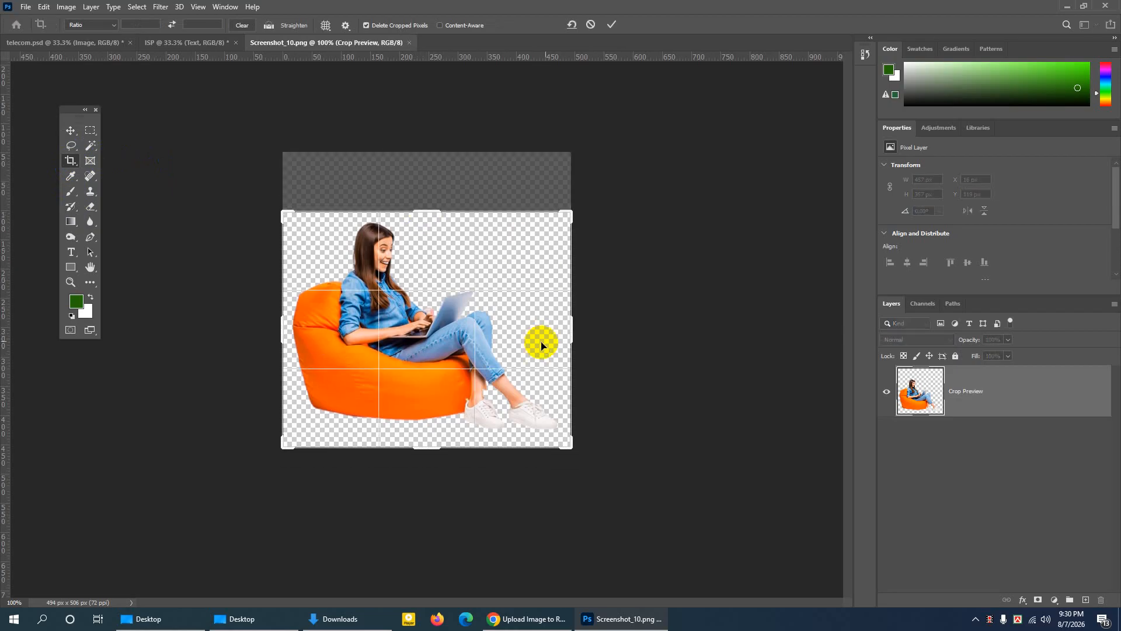
pyautogui.moveTo(573, 338)
pyautogui.mouseDown()
pyautogui.moveTo(565, 321)
pyautogui.moveTo(570, 333)
pyautogui.mouseUp()
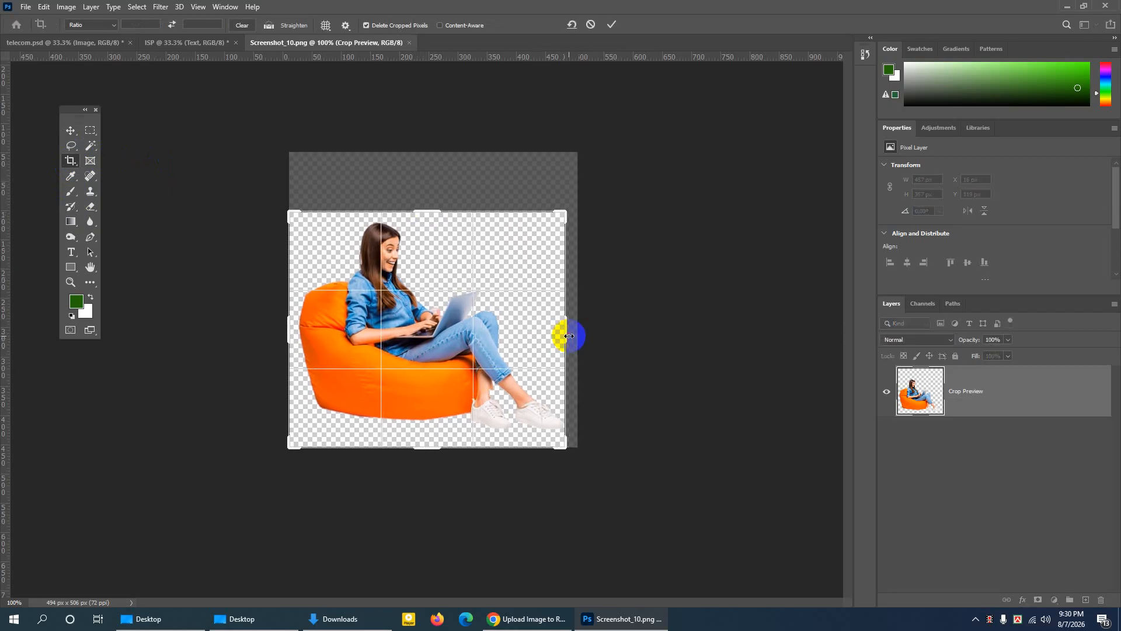
pyautogui.moveTo(418, 447); pyautogui.dragTo(418, 440)
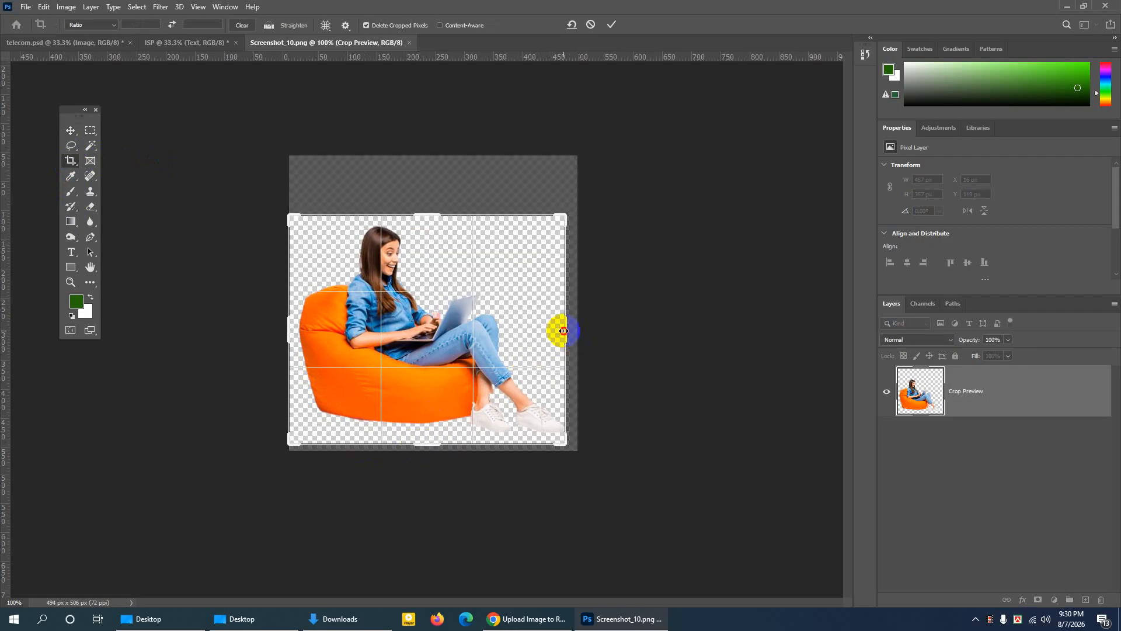
pyautogui.moveTo(563, 330); pyautogui.dragTo(565, 323)
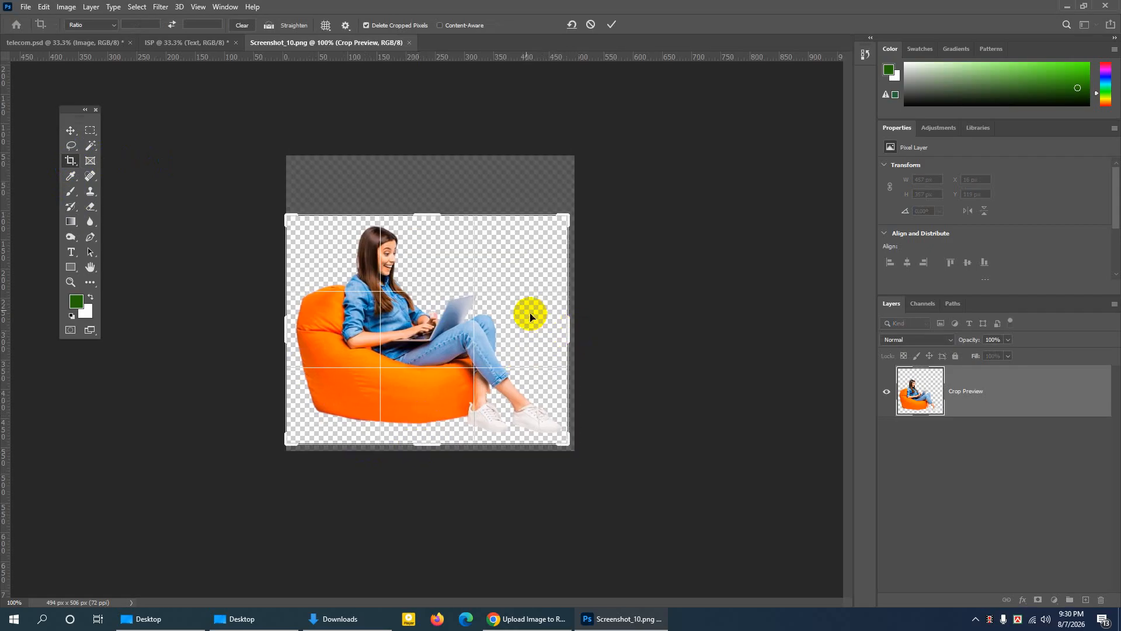
pyautogui.click(613, 25)
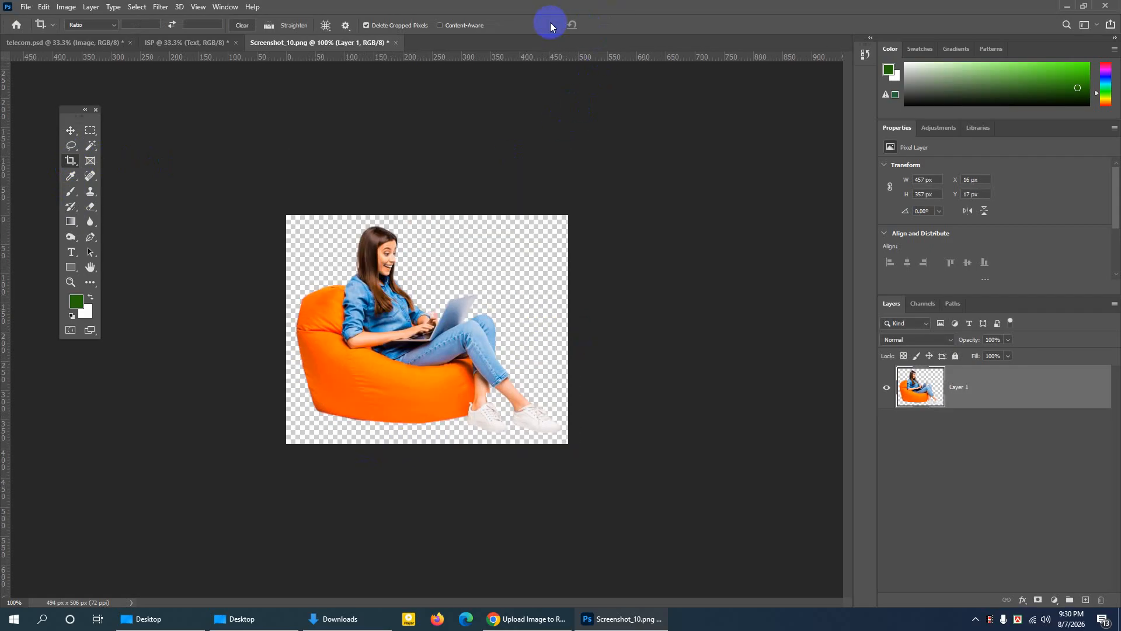
# Try to bring the woman-on-beanbag layer from Screenshot_10.png into the ISP document with the Move tool, and undo the placement.
pyautogui.click(69, 132)
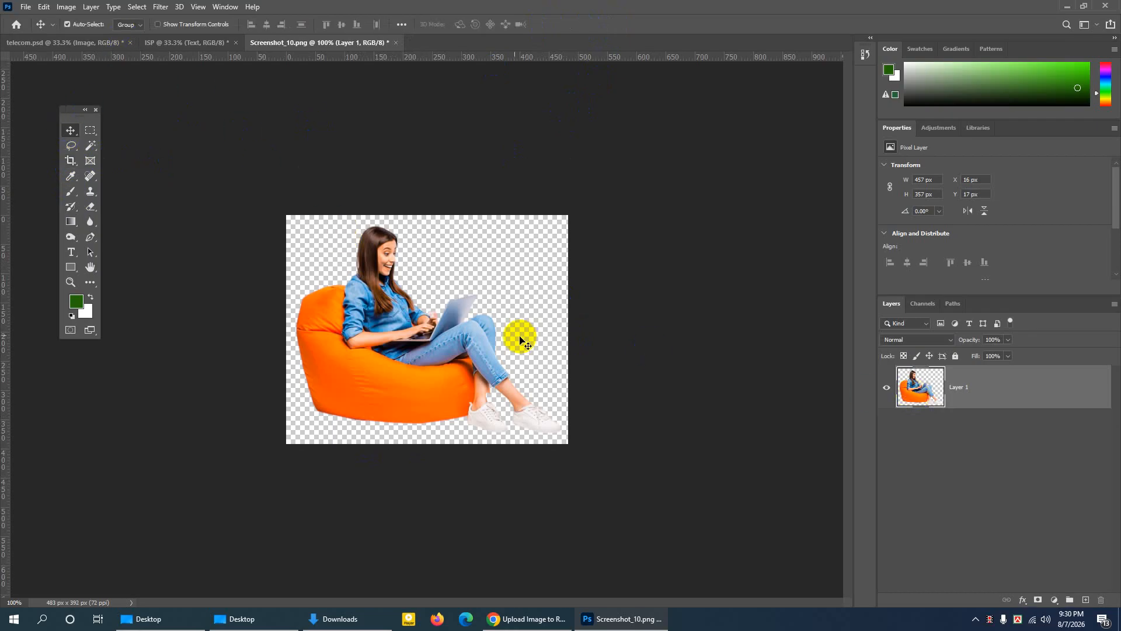
pyautogui.click(160, 44)
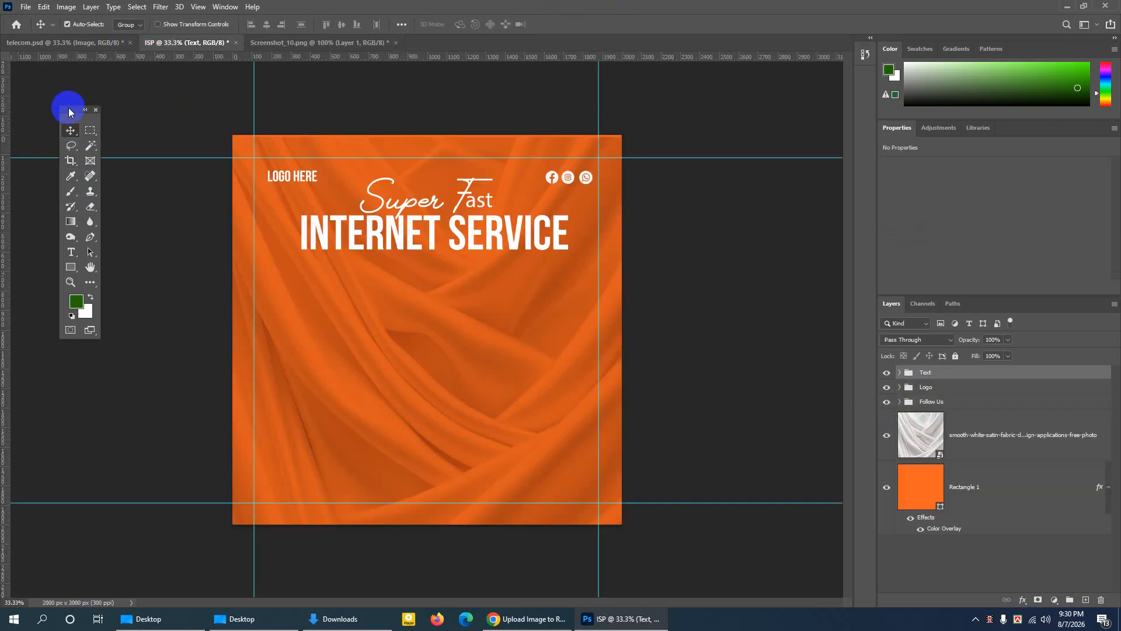
pyautogui.click(275, 44)
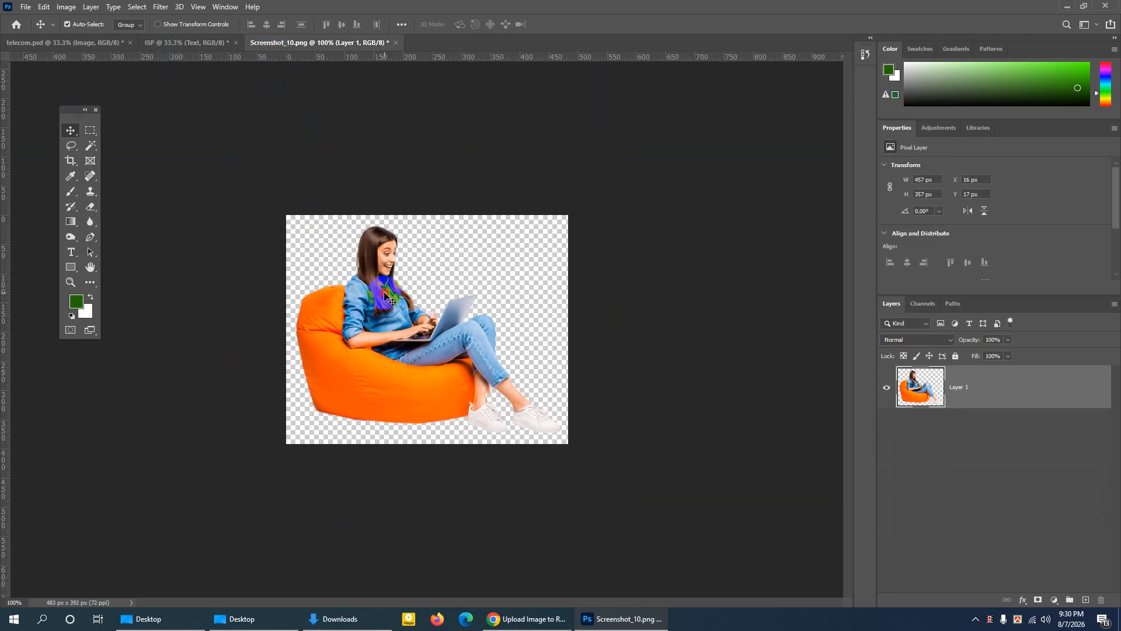
pyautogui.moveTo(384, 296); pyautogui.dragTo(362, 296)
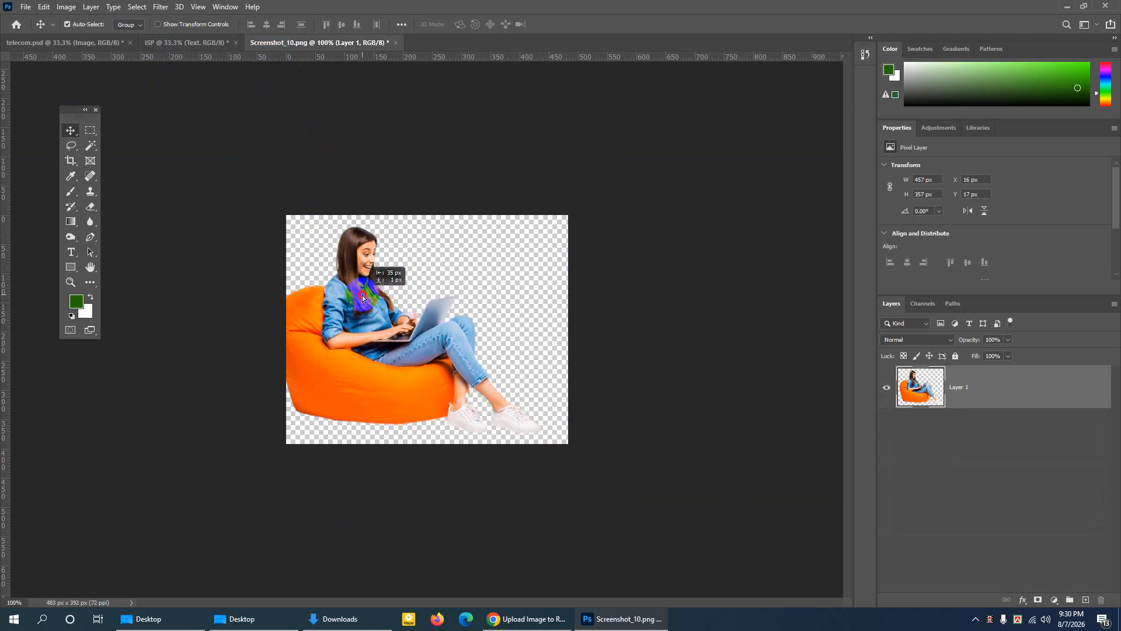
pyautogui.moveTo(330, 245); pyautogui.dragTo(439, 320)
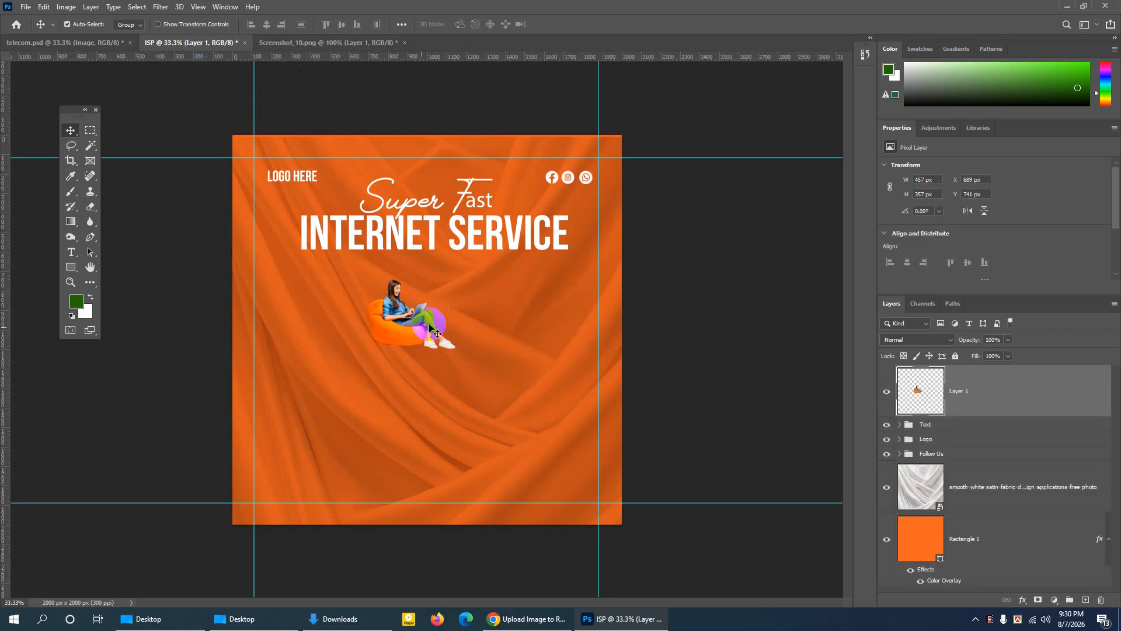
pyautogui.hotkey('ctrl', 'z')
pyautogui.click(324, 236)
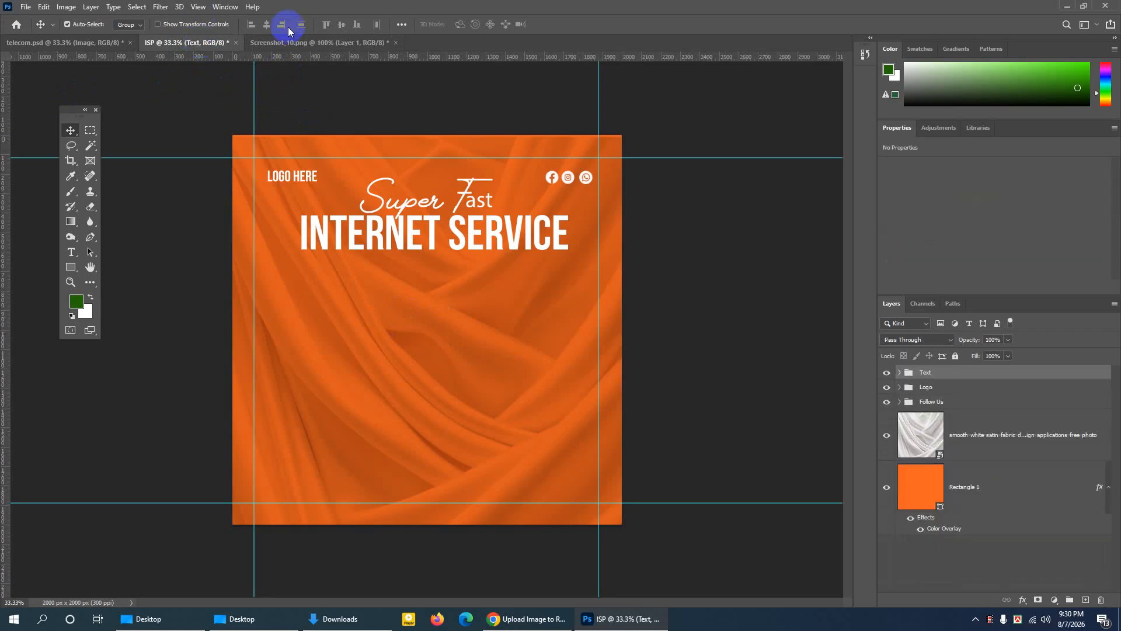
# Duplicate the woman-on-beanbag layer from Screenshot_10.png into the ISP document and show that document.
pyautogui.click(291, 43)
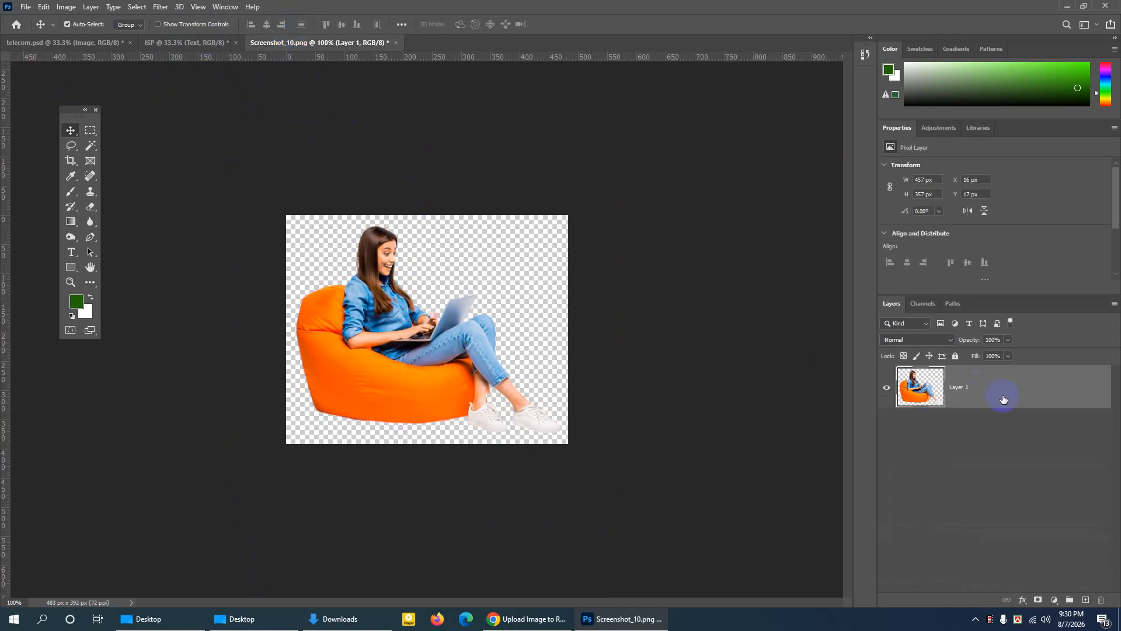
pyautogui.click(887, 390)
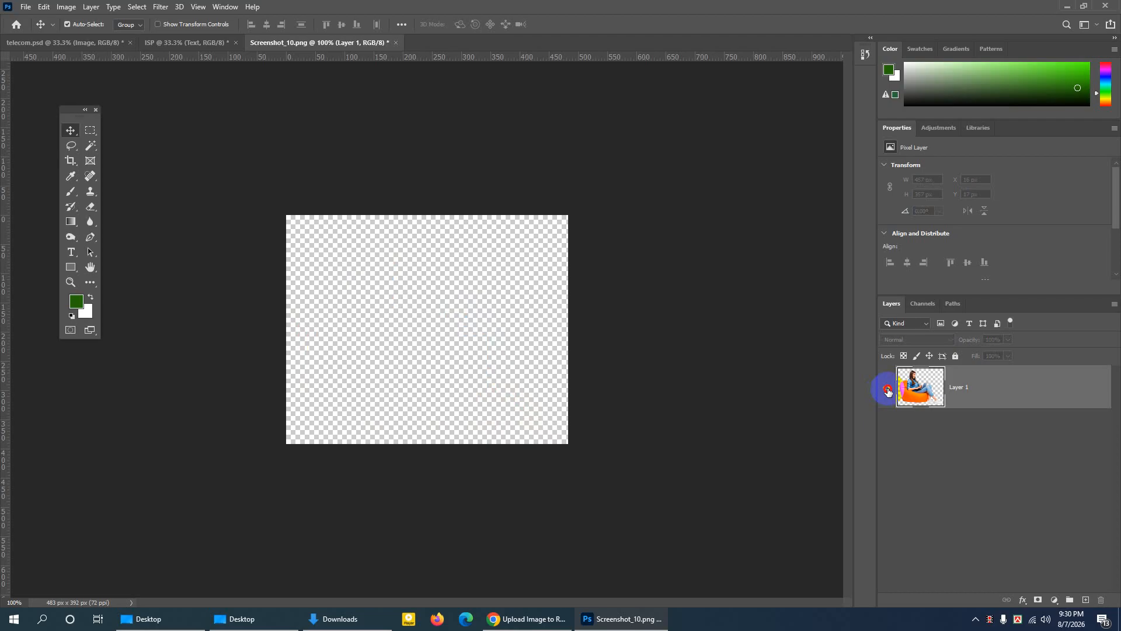
pyautogui.click(888, 390)
pyautogui.rightClick(979, 385)
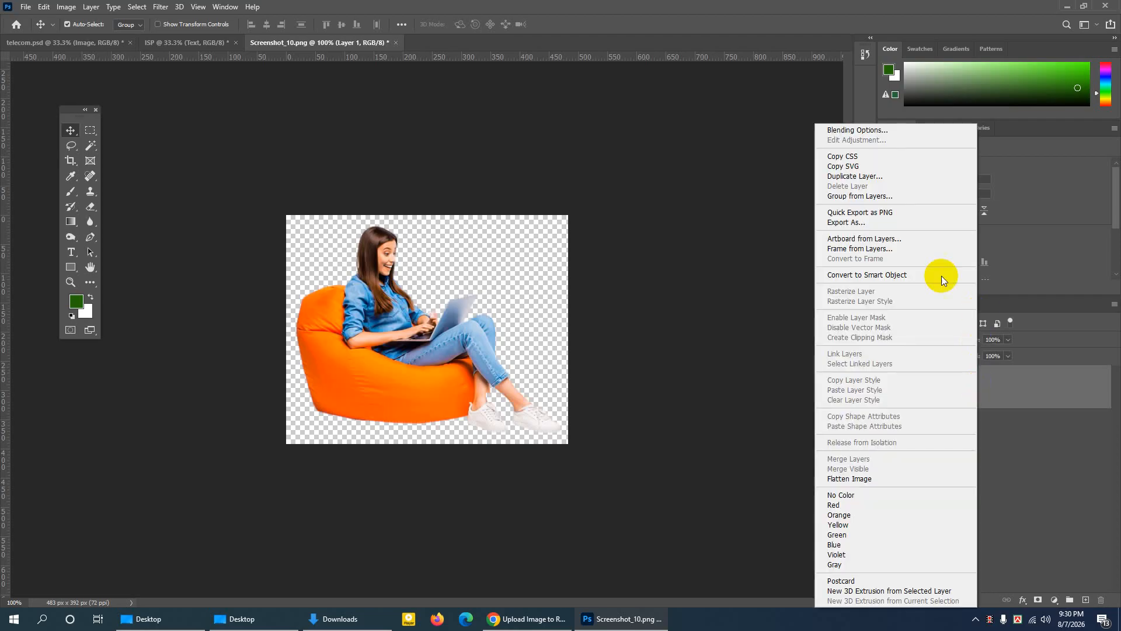
pyautogui.click(844, 177)
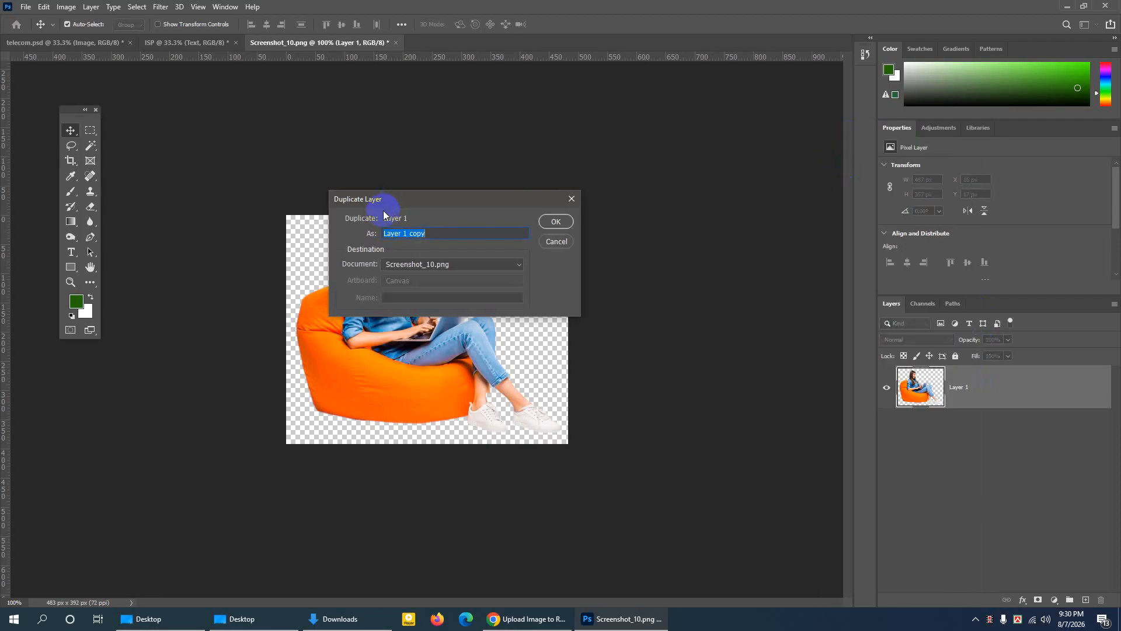
pyautogui.click(418, 264)
pyautogui.click(414, 282)
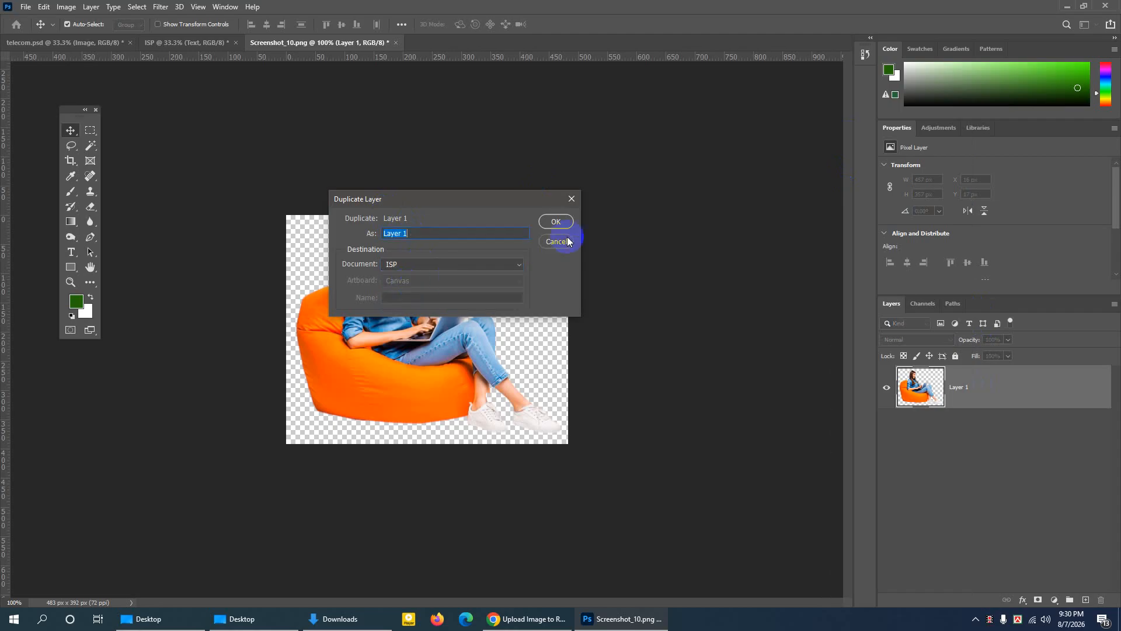
pyautogui.click(557, 222)
pyautogui.click(194, 42)
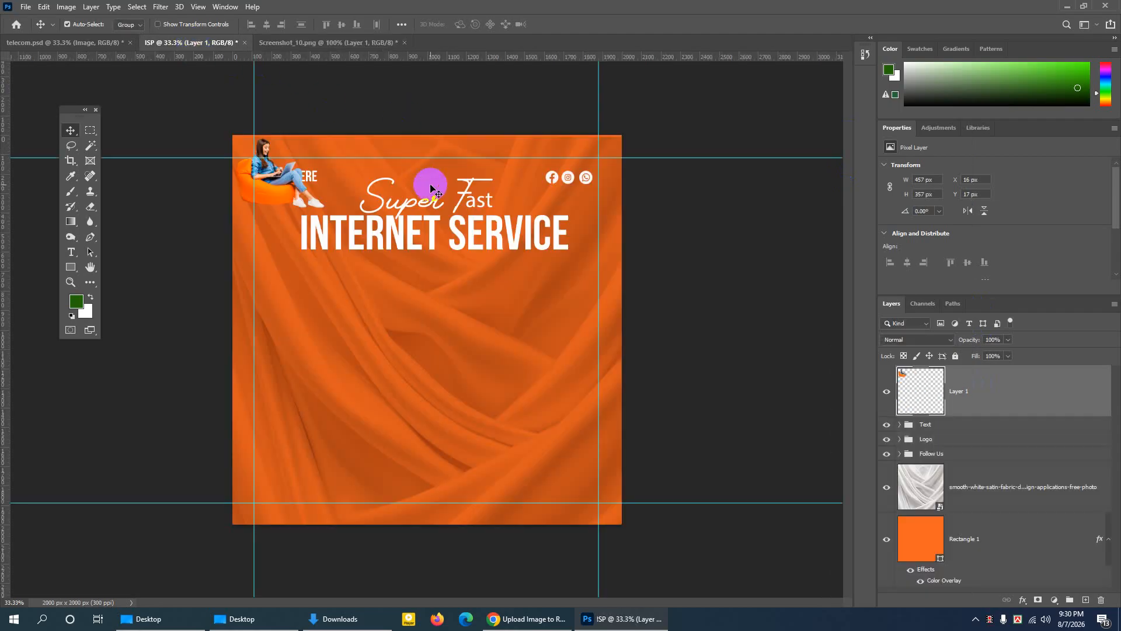
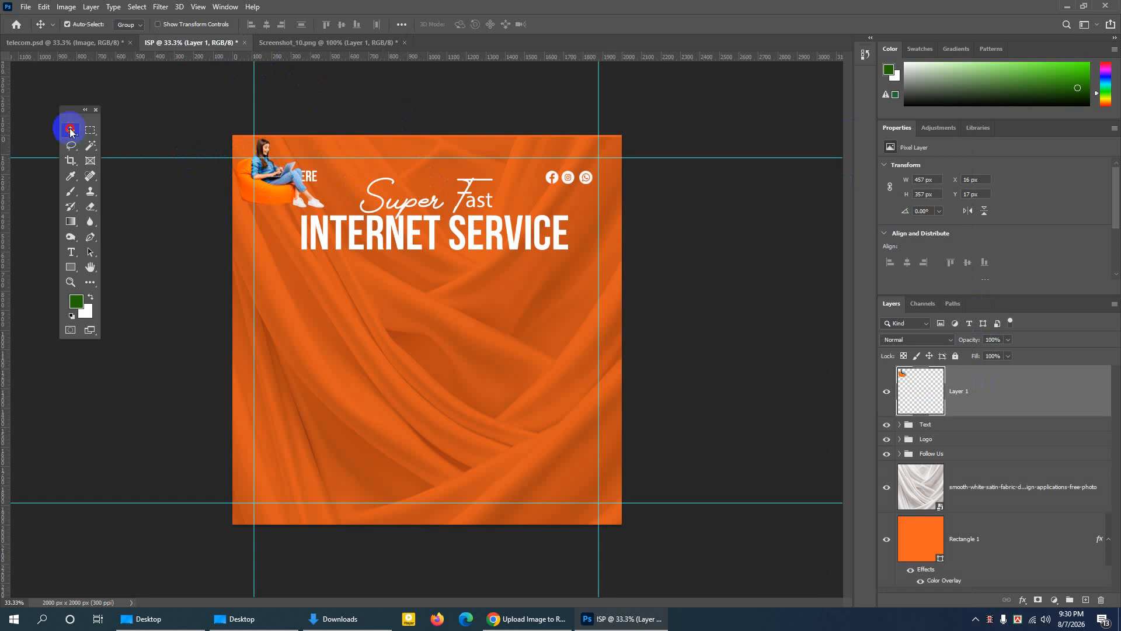
# Set the Move tool's auto-select target to Layer.
pyautogui.click(82, 24)
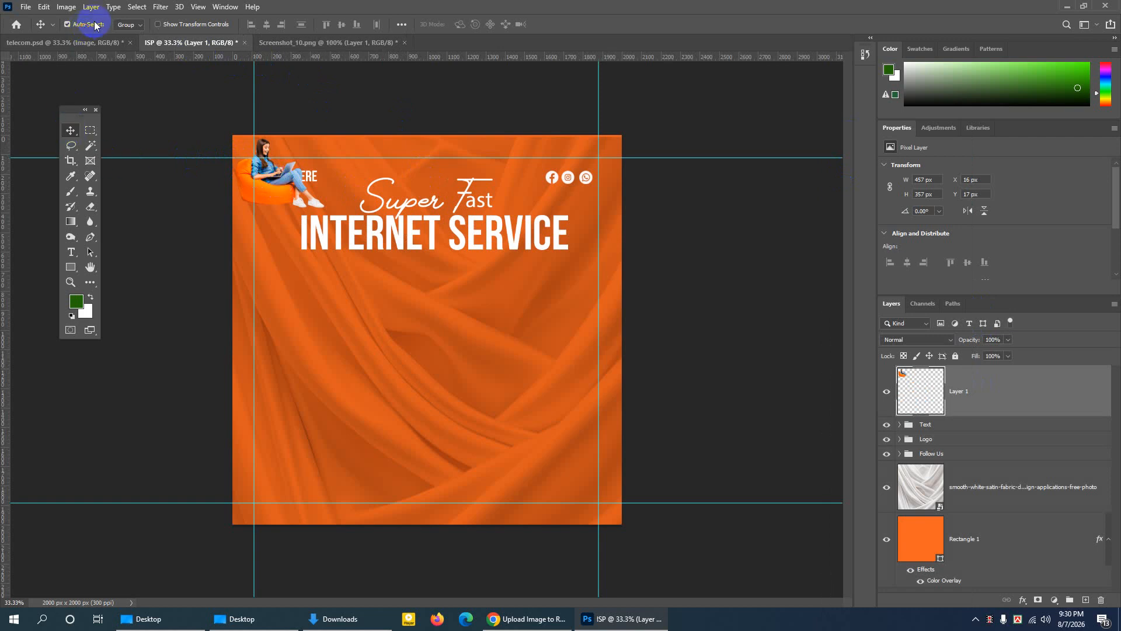
pyautogui.click(127, 25)
pyautogui.click(121, 44)
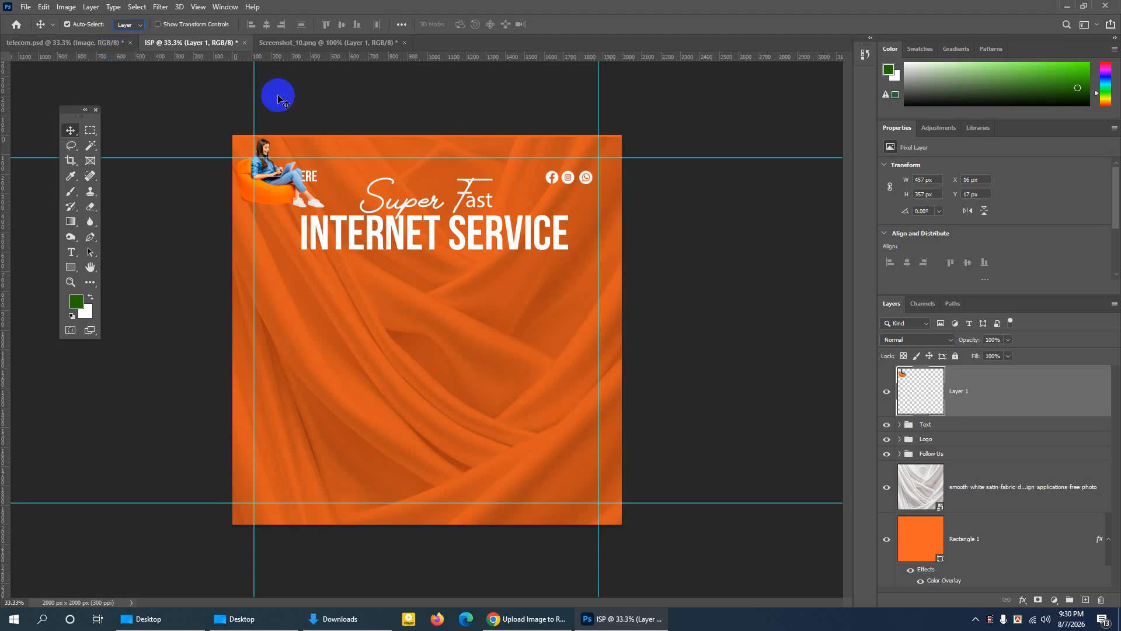
# Enlarge the woman-on-beanbag layer to about 215% below the INTERNET SERVICE headline, and delete that layer from the design.
pyautogui.moveTo(301, 200); pyautogui.dragTo(461, 376)
pyautogui.hotkey('ctrl', 't')
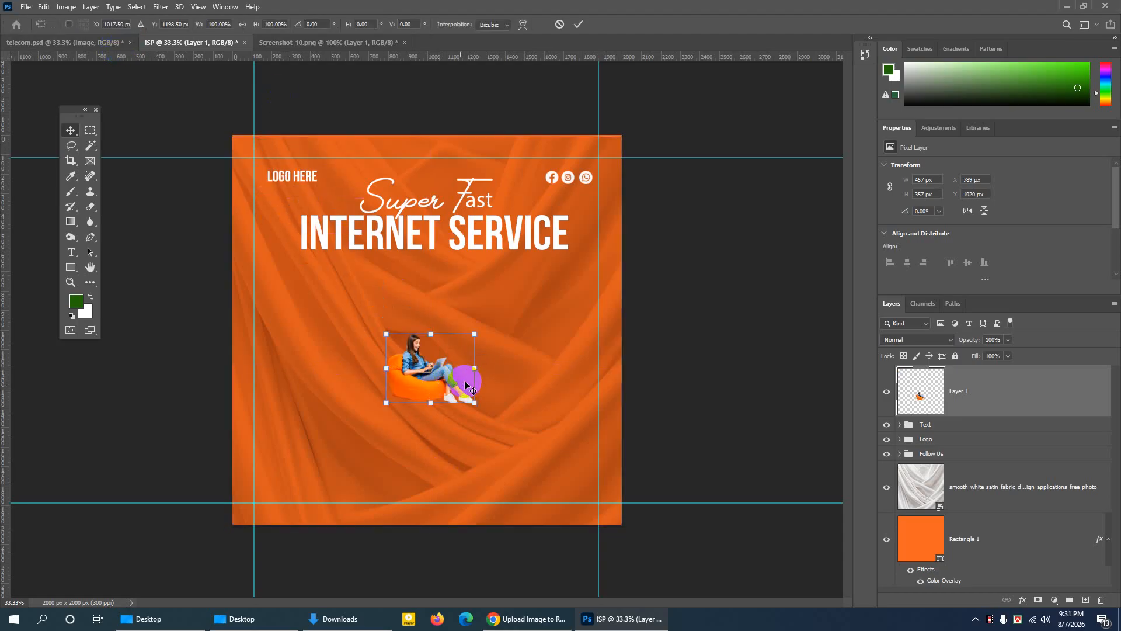
pyautogui.moveTo(475, 403); pyautogui.dragTo(525, 443)
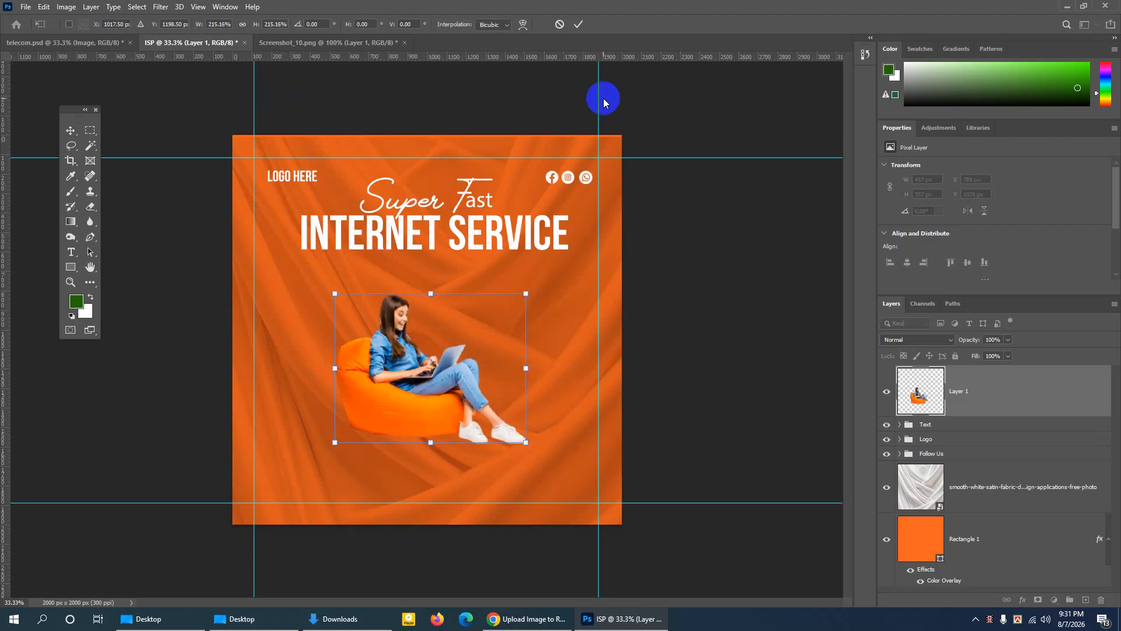
pyautogui.click(578, 24)
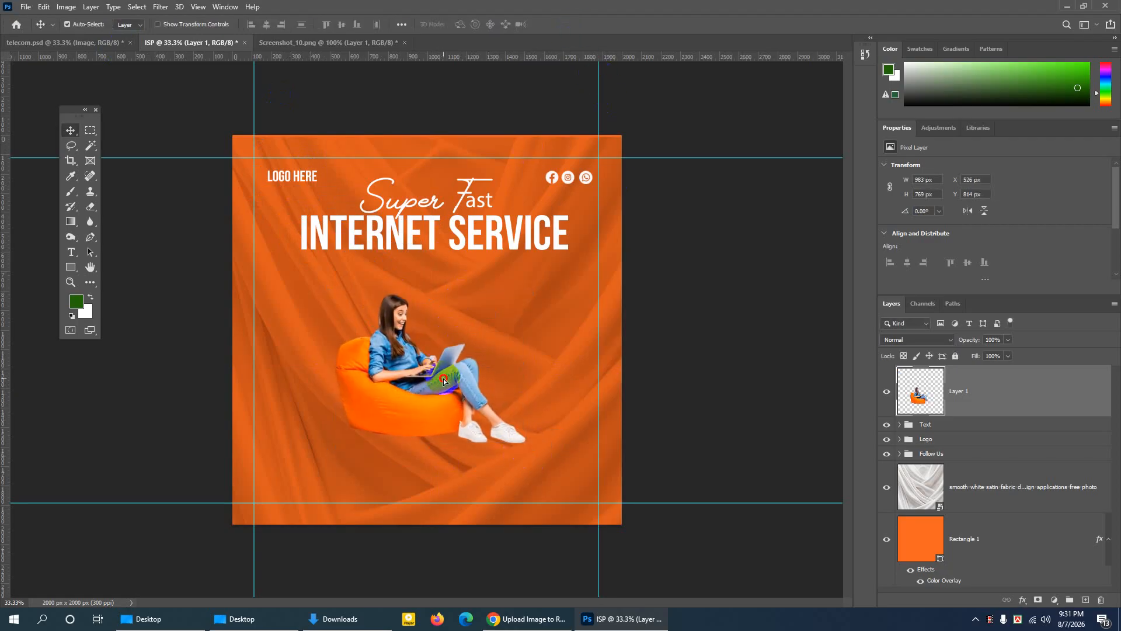
pyautogui.moveTo(443, 381); pyautogui.dragTo(448, 380)
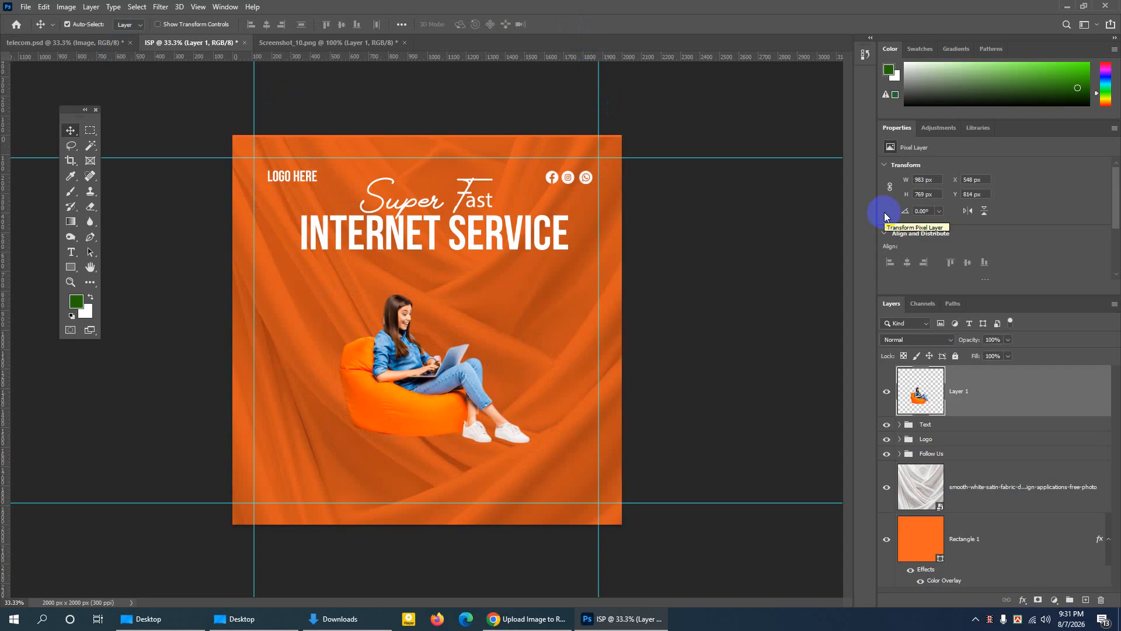
pyautogui.press('Delete')
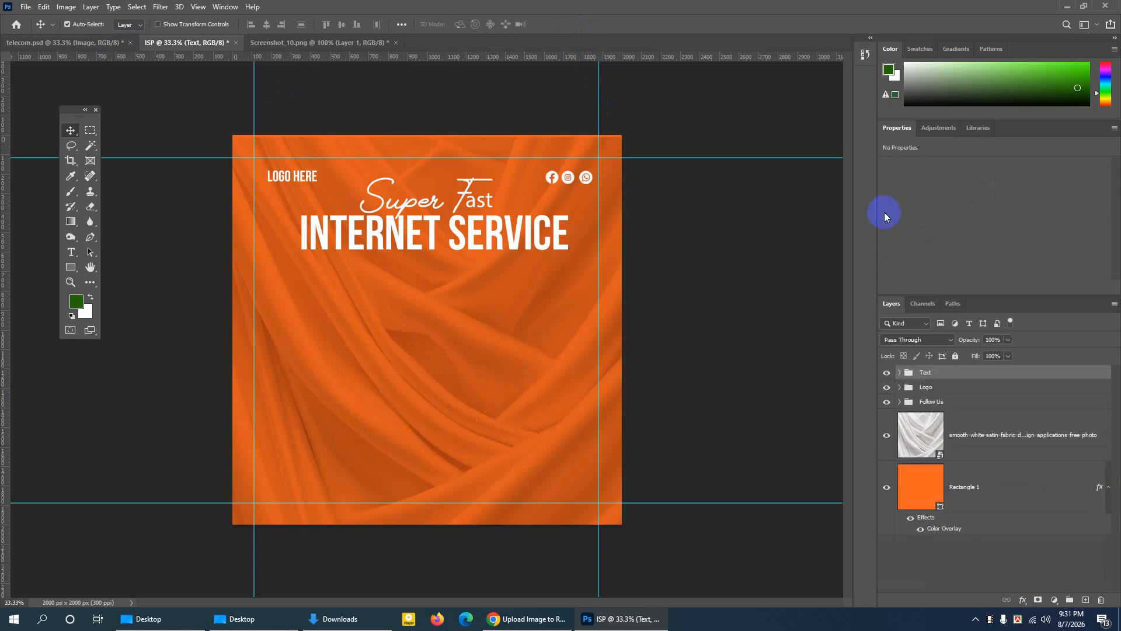
# Duplicate the Image group with the megaphone woman from telecom.psd into the ISP document and show that document.
pyautogui.click(63, 45)
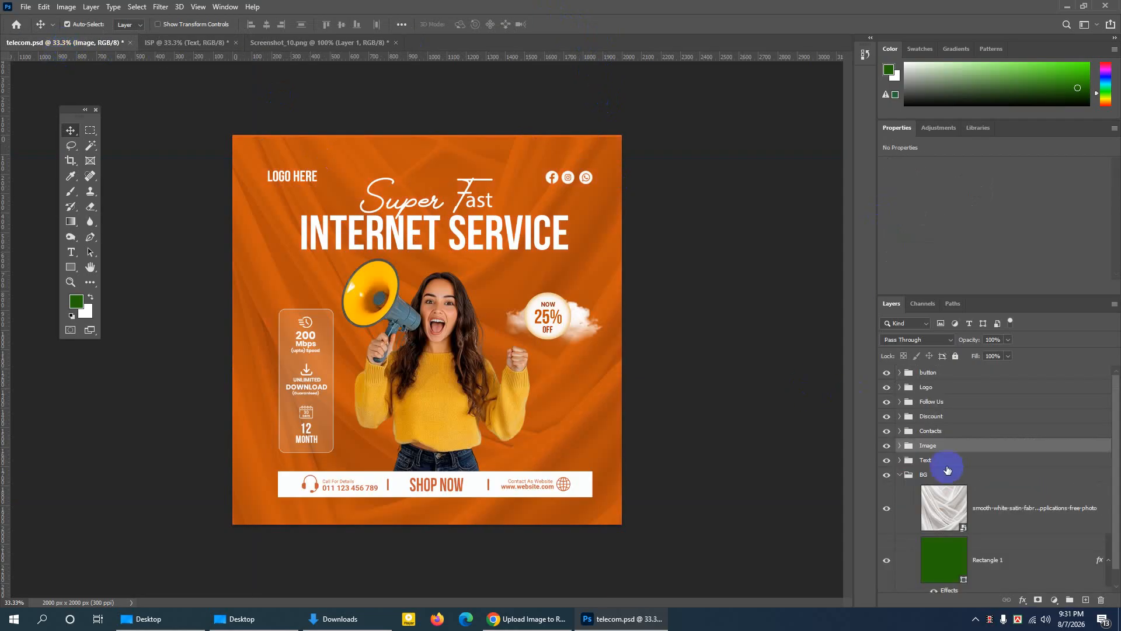
pyautogui.click(886, 445)
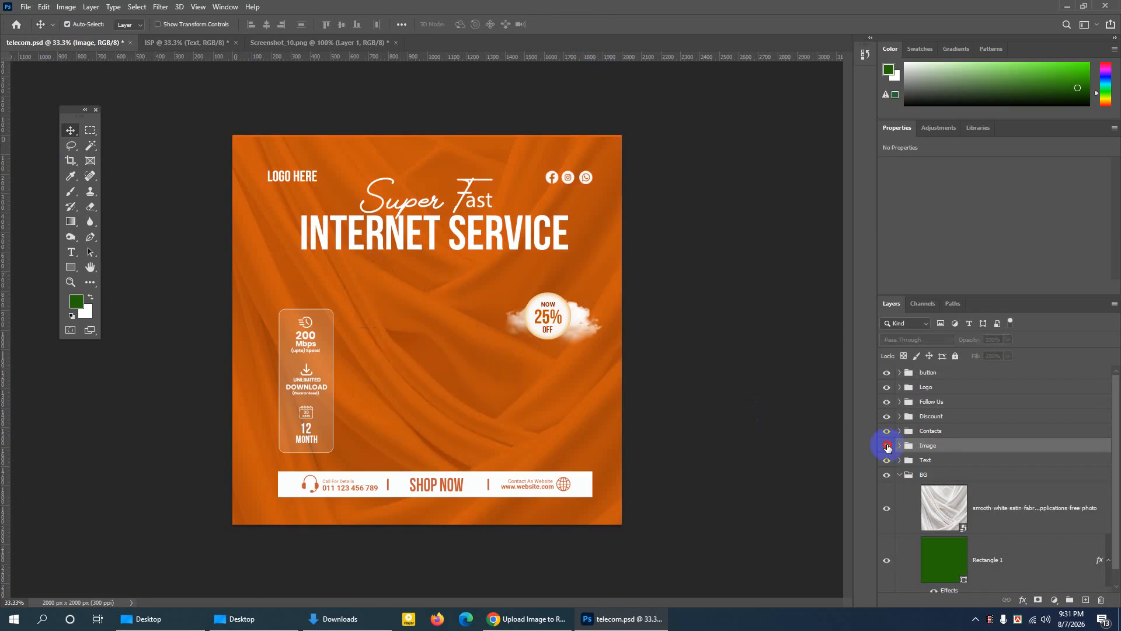
pyautogui.click(886, 445)
pyautogui.rightClick(972, 447)
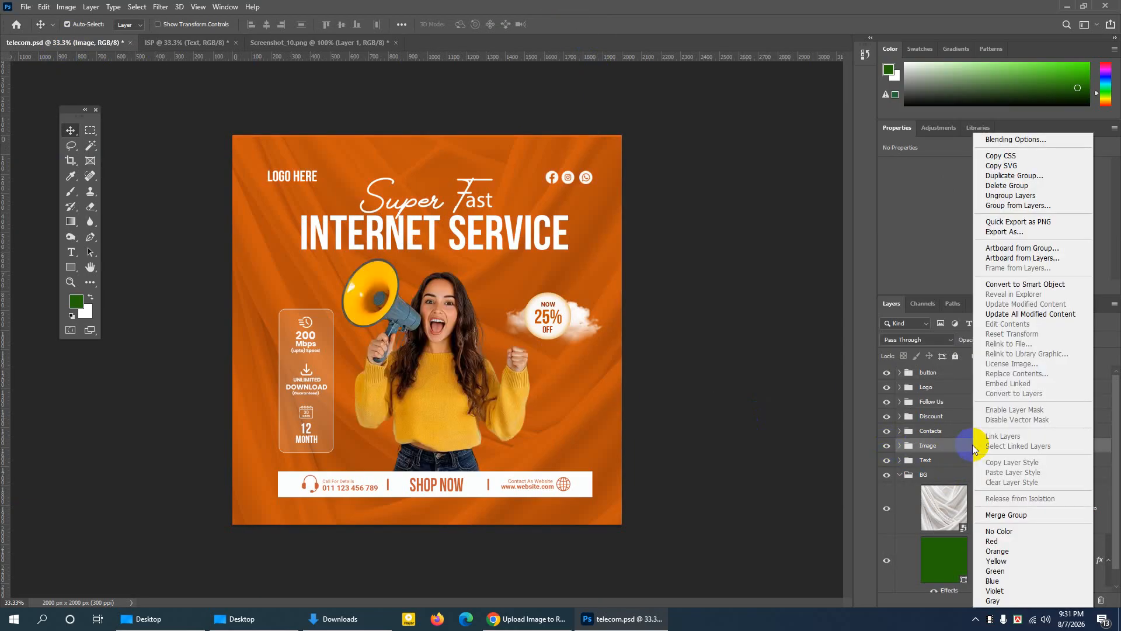
pyautogui.click(995, 176)
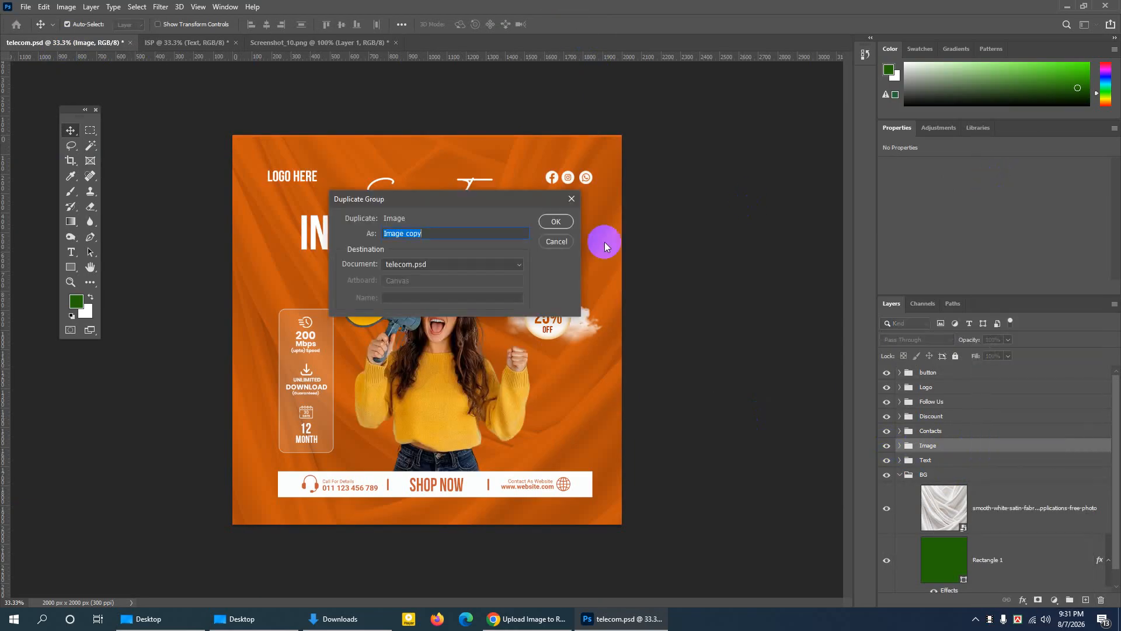
pyautogui.click(462, 261)
pyautogui.click(402, 286)
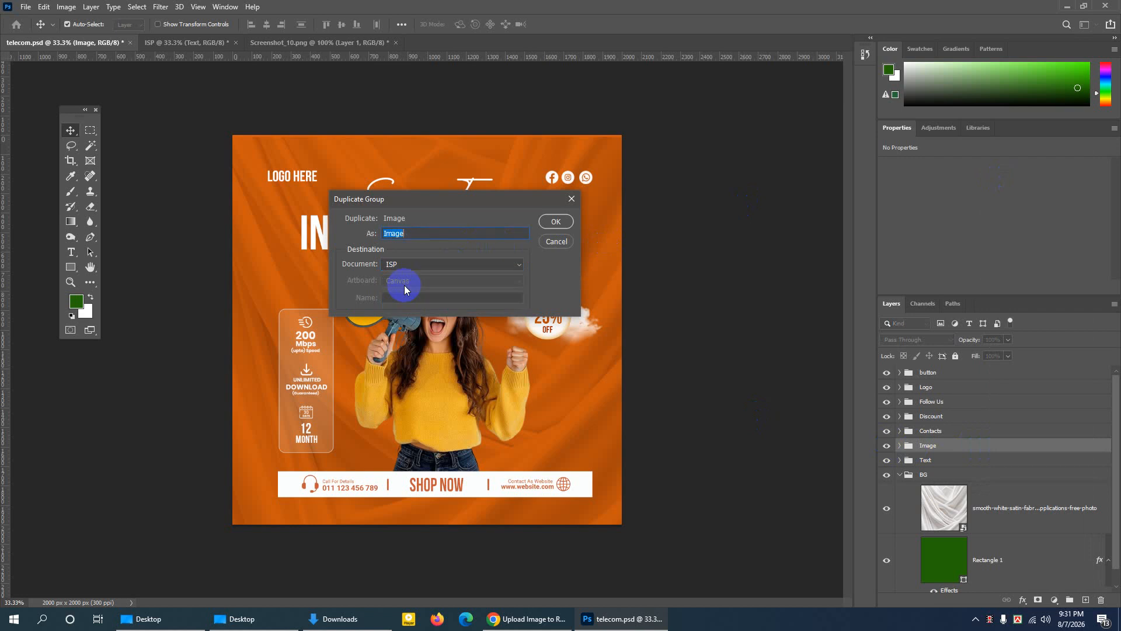
pyautogui.click(569, 224)
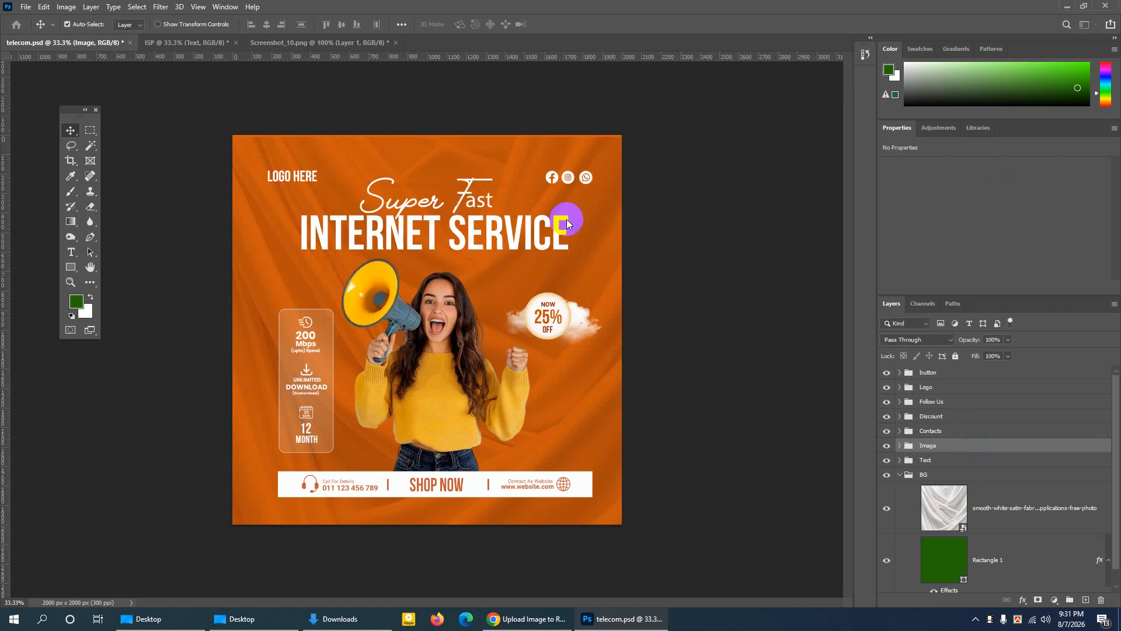
pyautogui.click(171, 41)
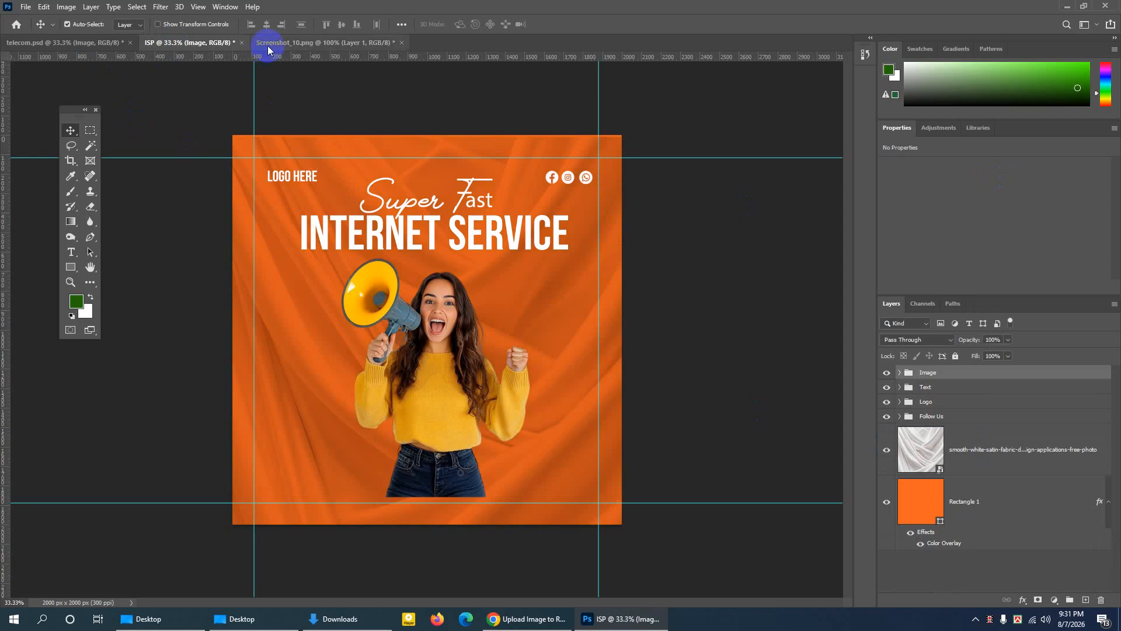
# Duplicate the Contacts group from telecom.psd into the ISP document and show the ISP document.
pyautogui.click(57, 45)
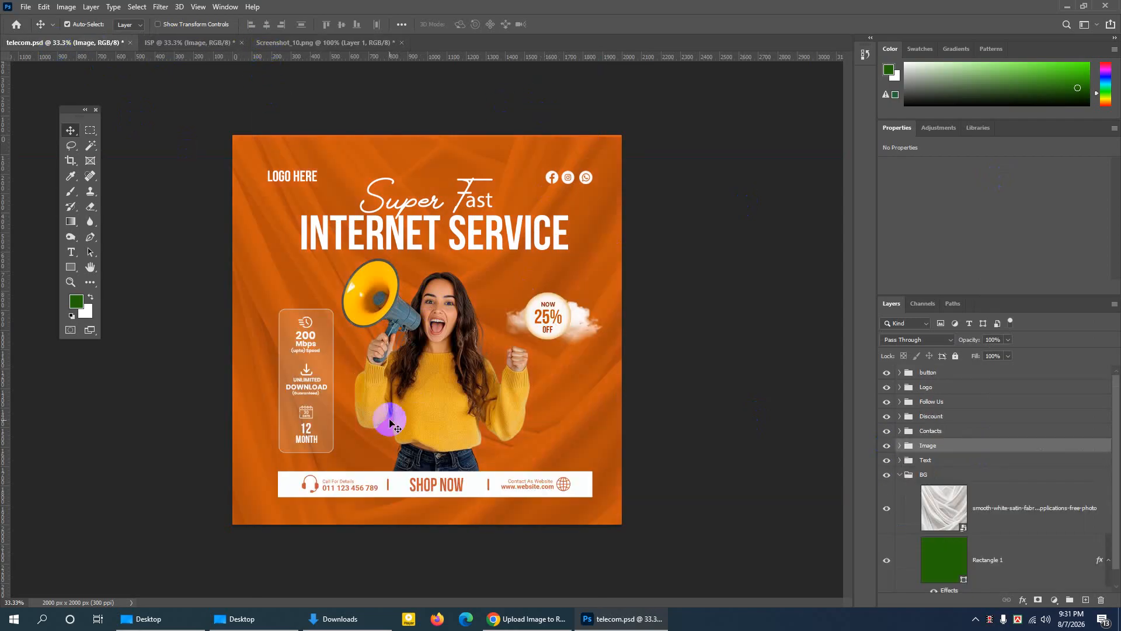
pyautogui.click(931, 432)
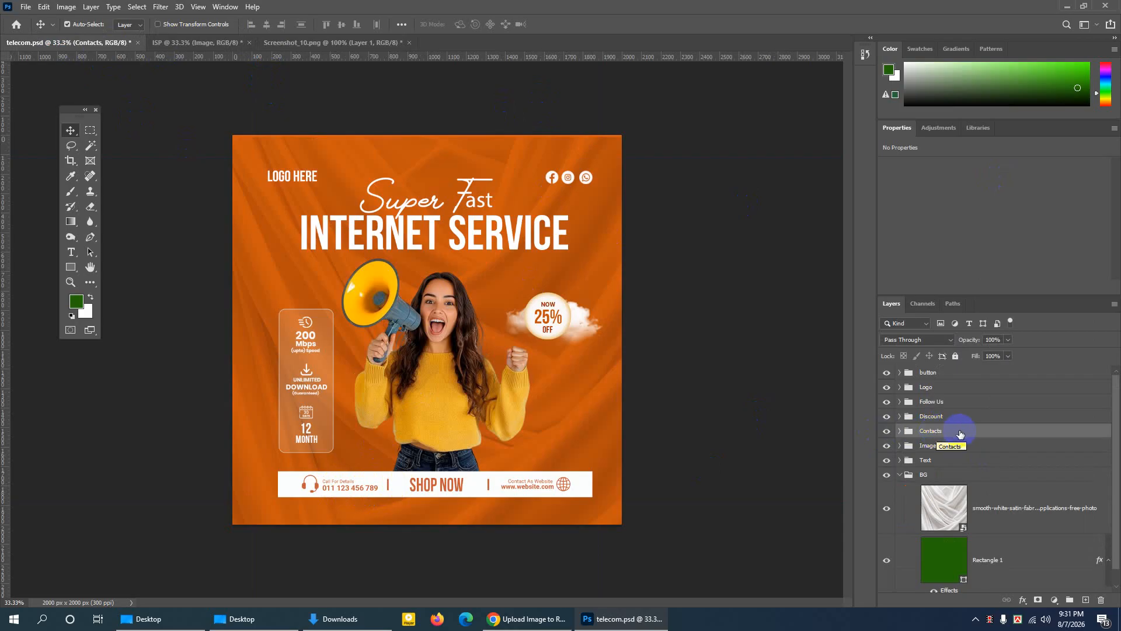
pyautogui.rightClick(962, 430)
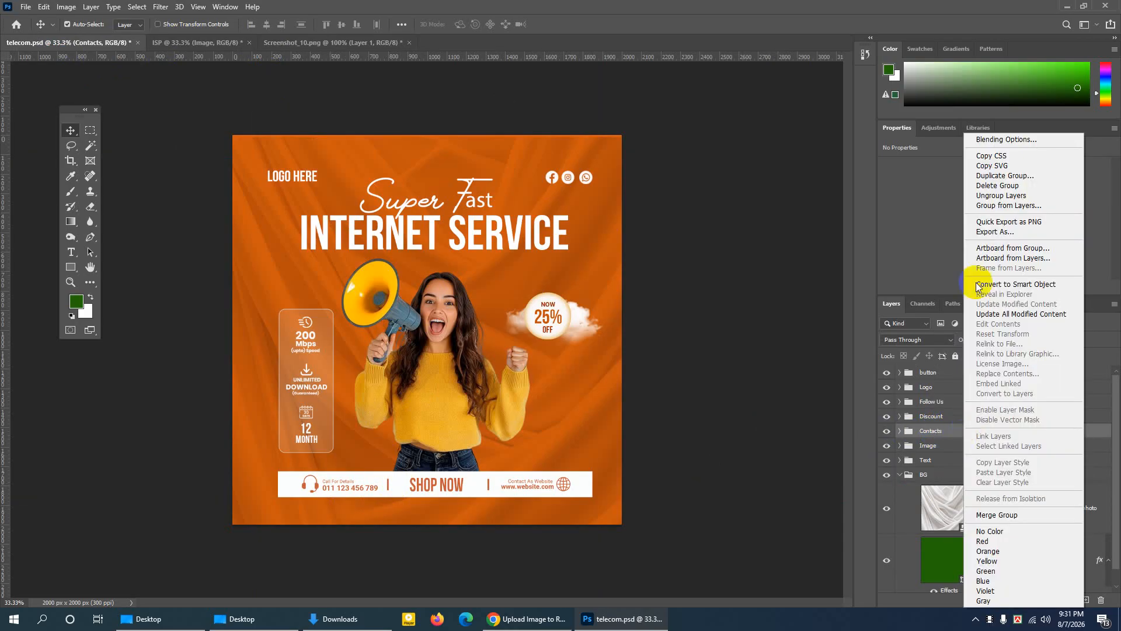
pyautogui.click(1002, 176)
pyautogui.moveTo(469, 199); pyautogui.dragTo(461, 170)
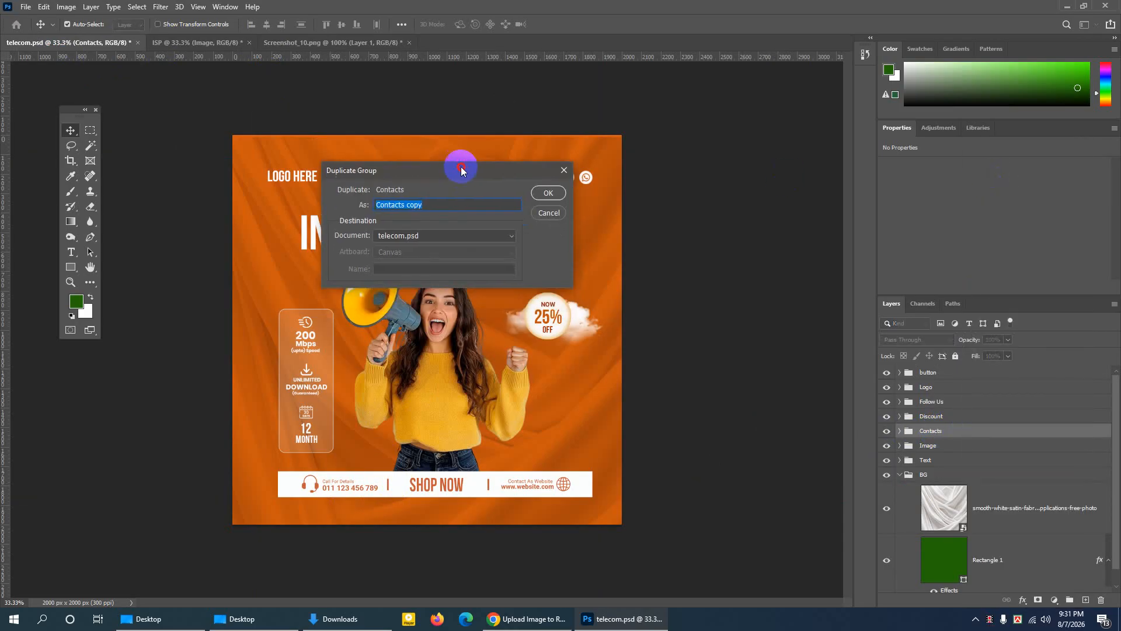
pyautogui.click(420, 236)
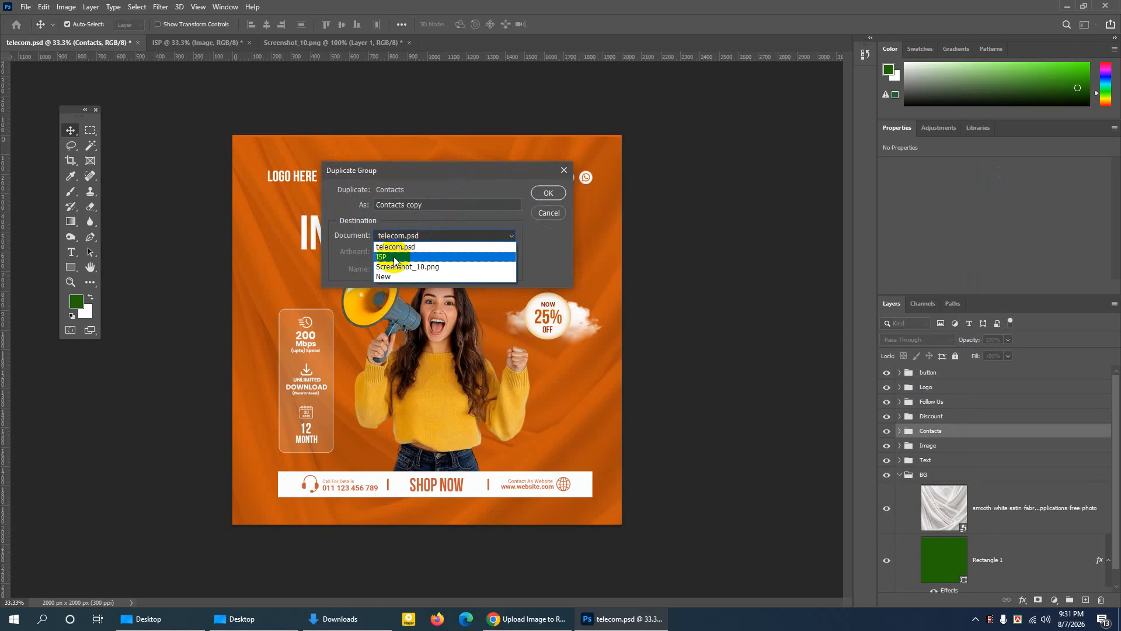
pyautogui.click(393, 258)
pyautogui.click(546, 195)
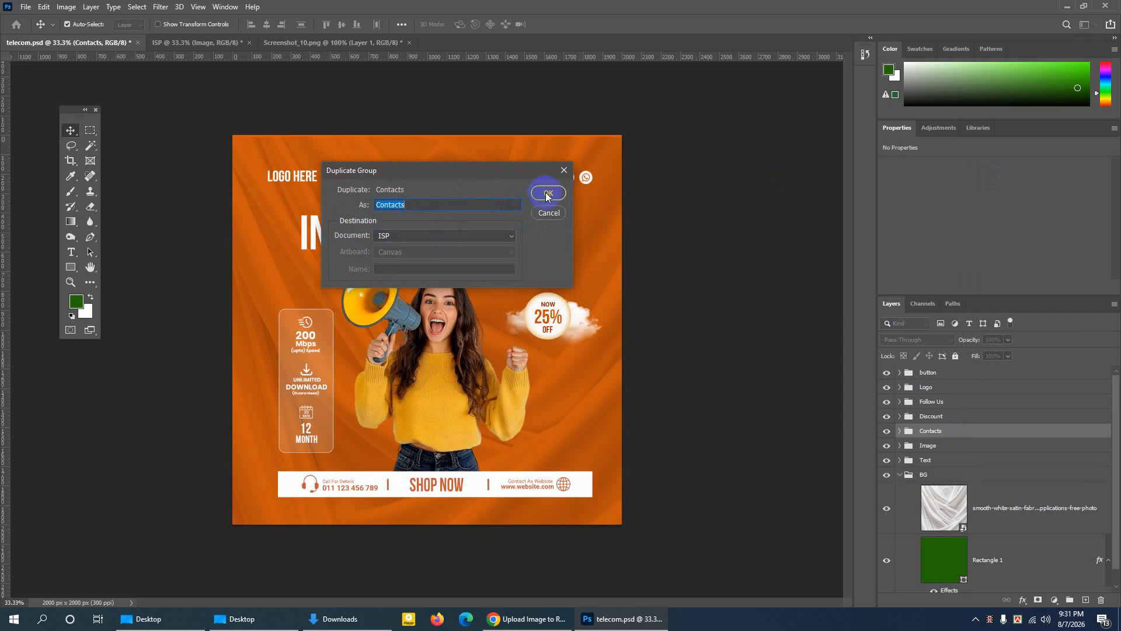
pyautogui.click(164, 44)
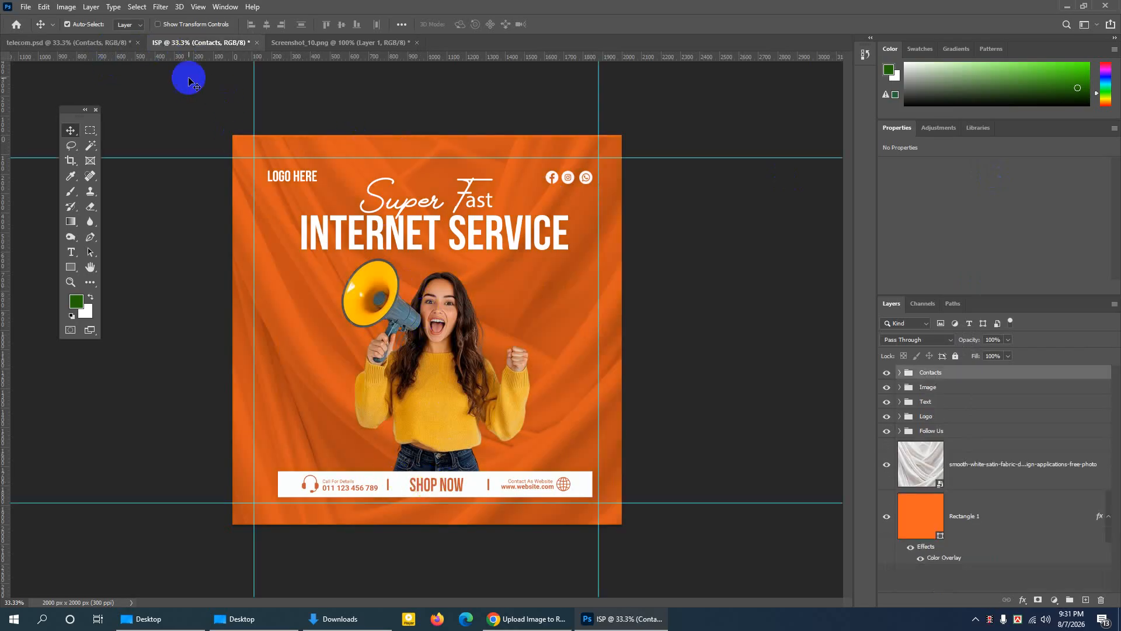
# In telecom.psd, set the Move tool's auto-select target to Group and select the Discount group with the 25% OFF badge.
pyautogui.click(102, 43)
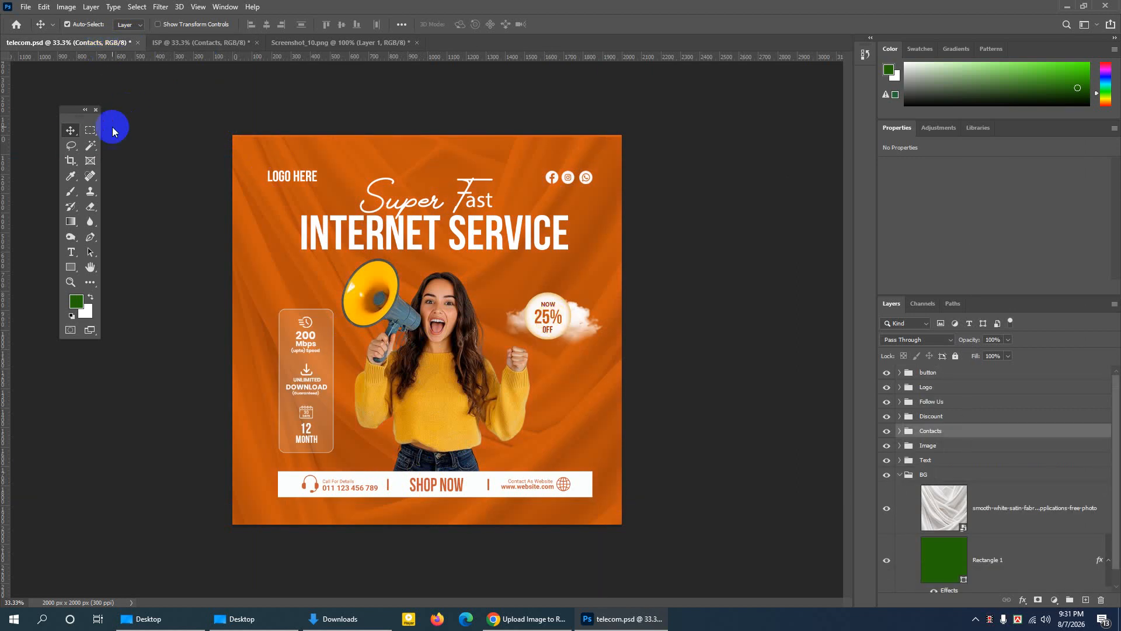
pyautogui.click(125, 25)
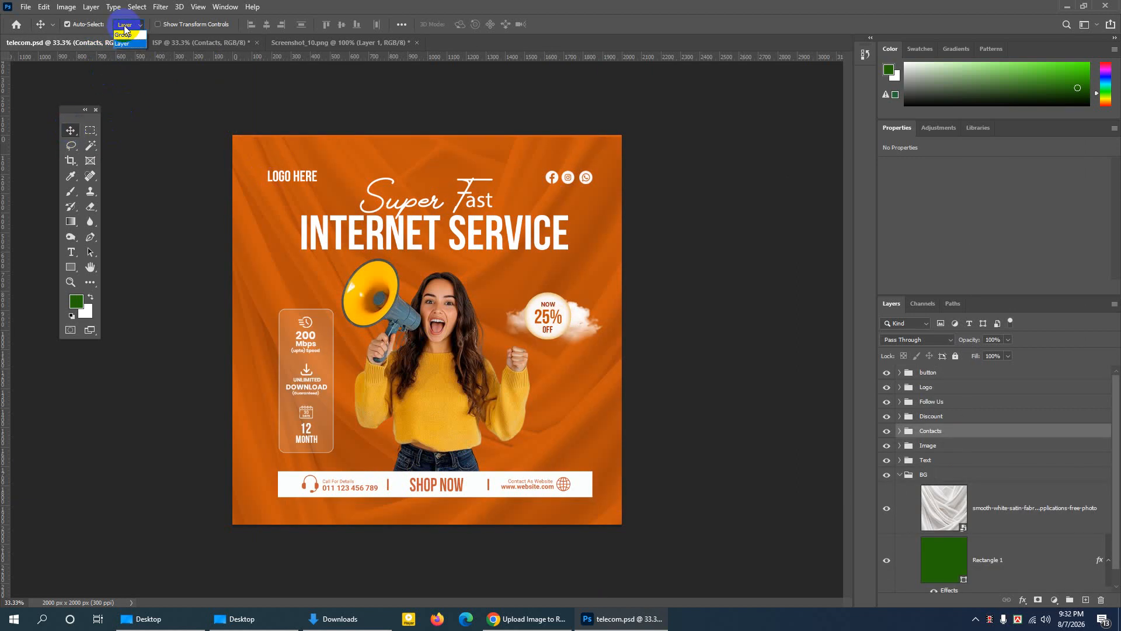
pyautogui.click(124, 34)
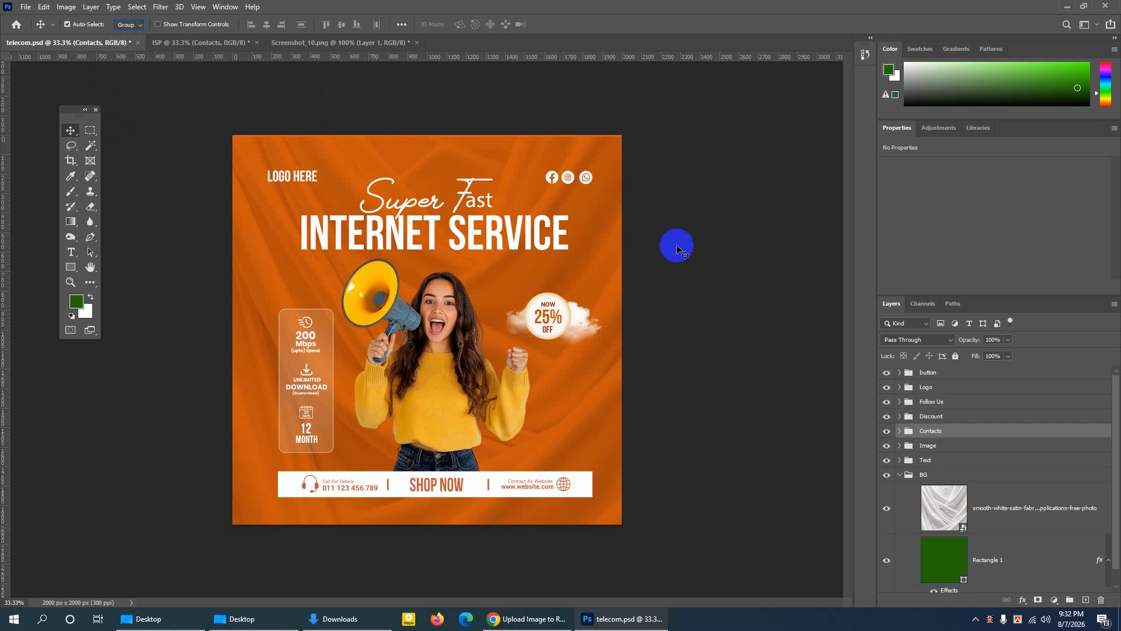
pyautogui.click(549, 308)
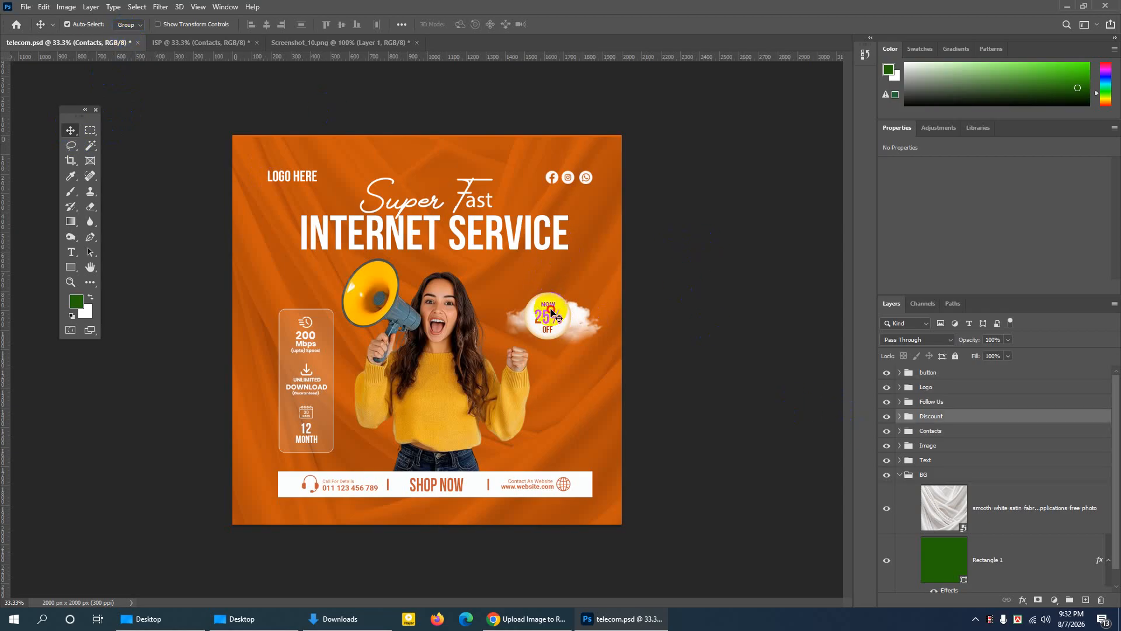
pyautogui.click(889, 419)
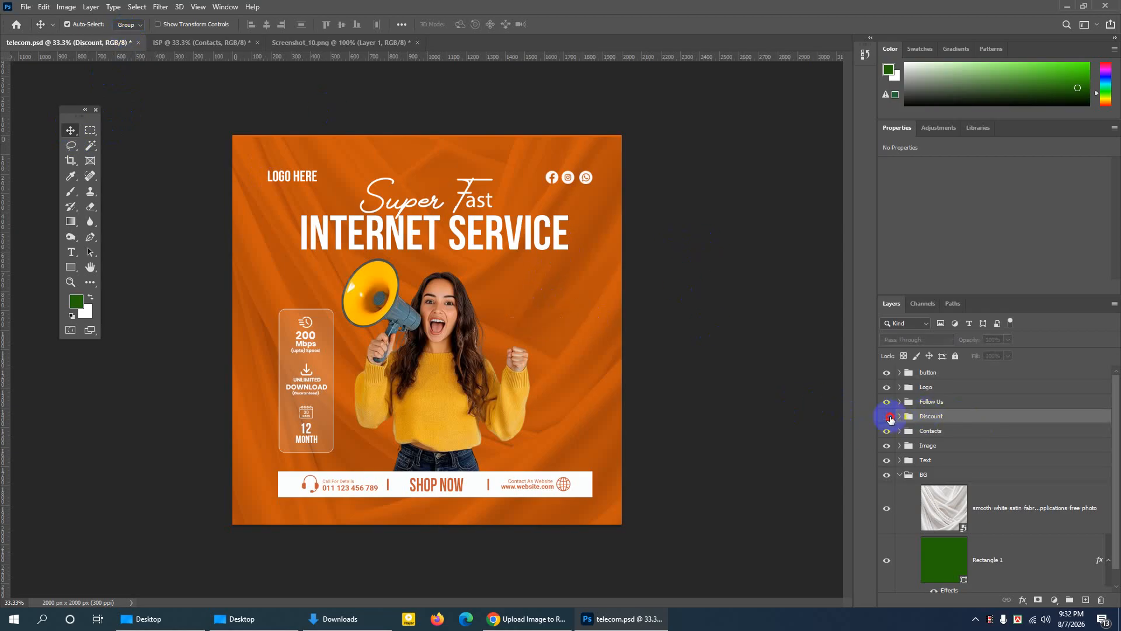
pyautogui.click(888, 417)
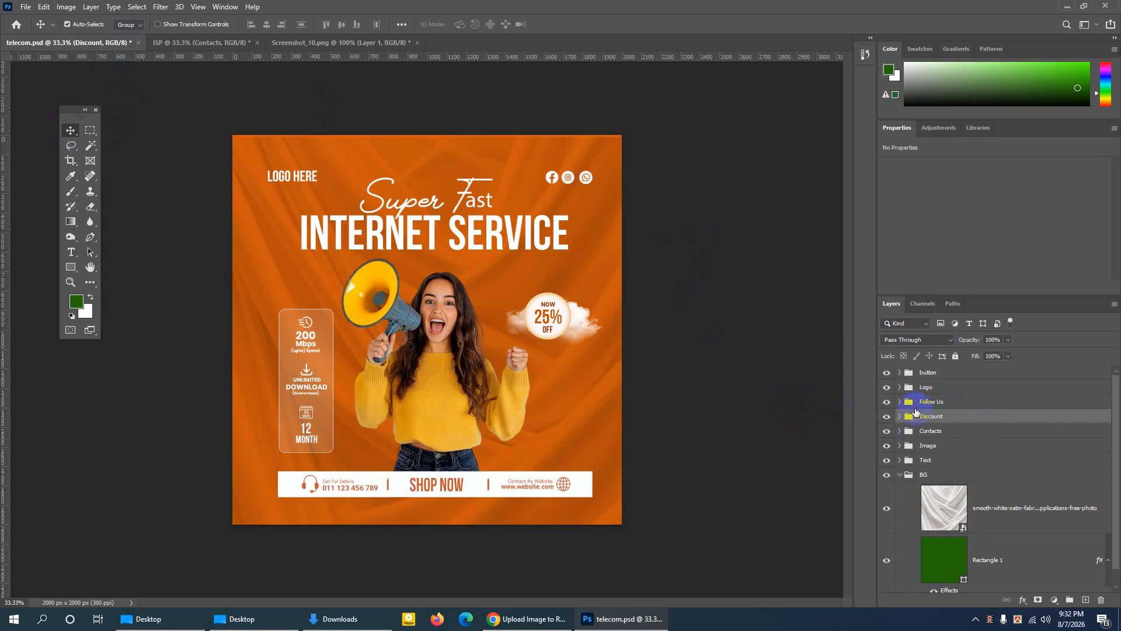
# Duplicate the Discount group from telecom.psd into the ISP document and show the ISP document.
pyautogui.rightClick(983, 416)
pyautogui.click(994, 176)
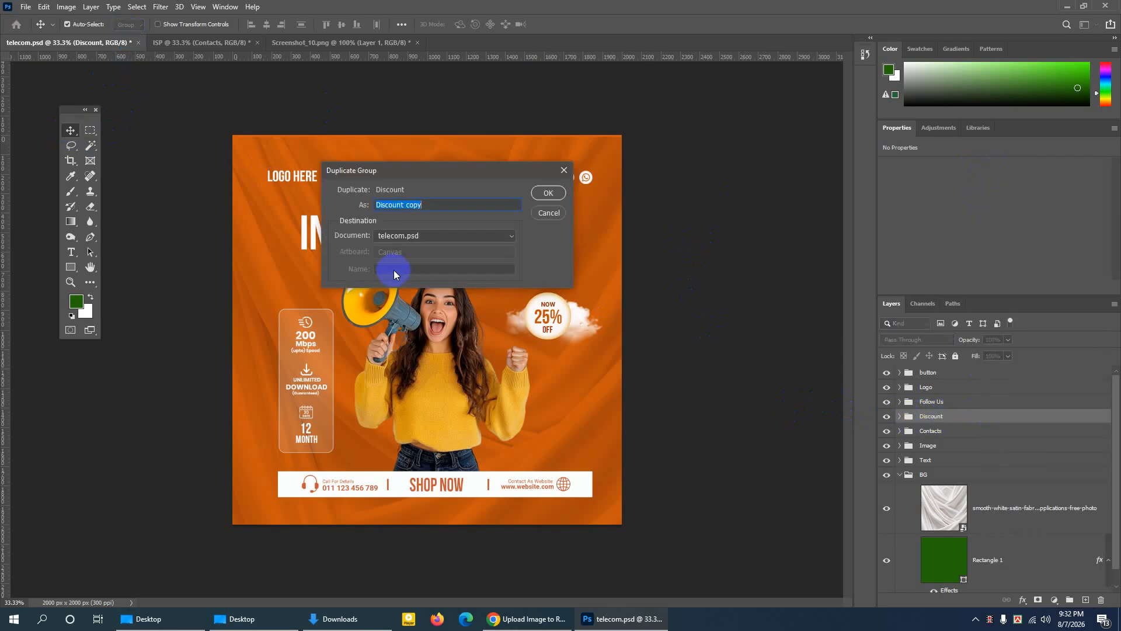
pyautogui.click(403, 235)
pyautogui.click(393, 259)
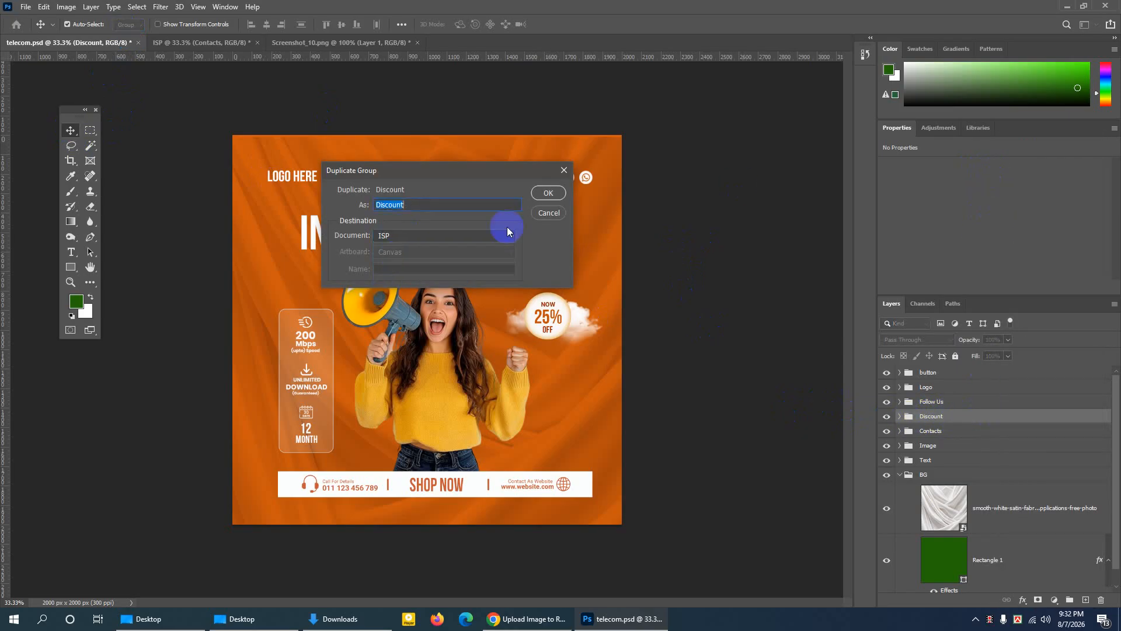
pyautogui.click(548, 192)
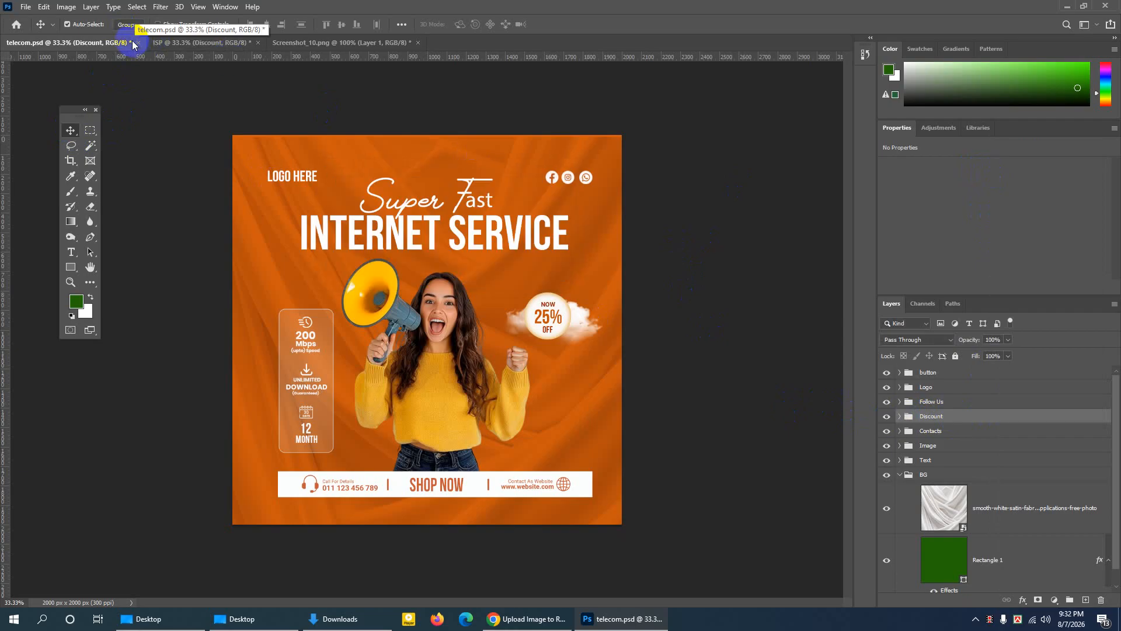
pyautogui.click(169, 43)
pyautogui.click(557, 303)
# Examine which telecom.psd group holds the panel with the 200 Mbps, unlimited download and 12 month features.
pyautogui.click(94, 45)
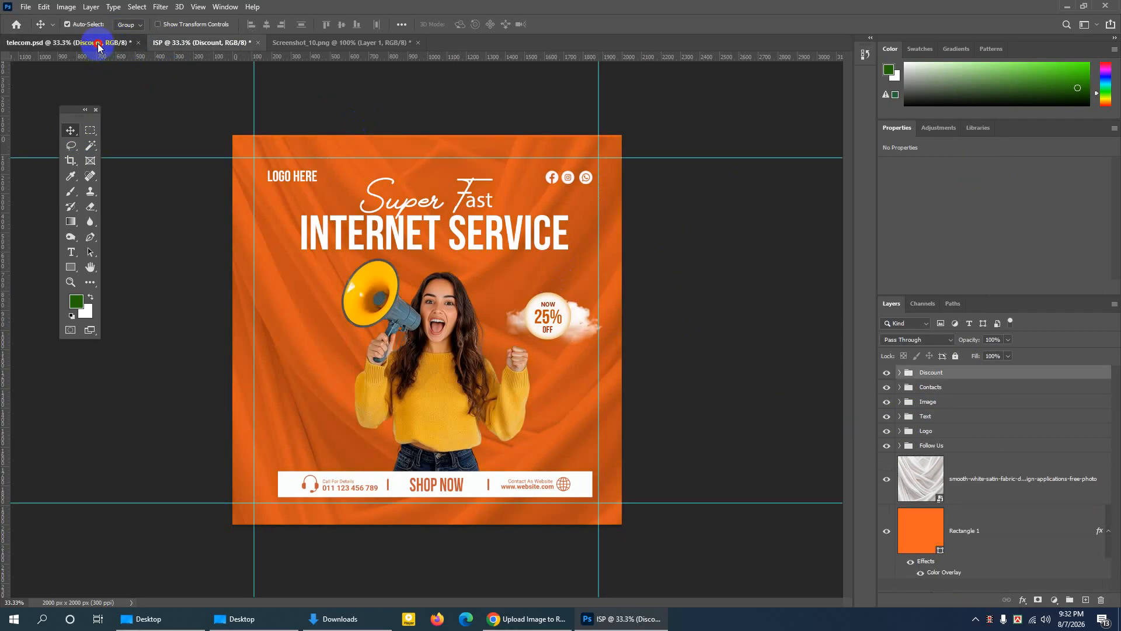
pyautogui.click(296, 366)
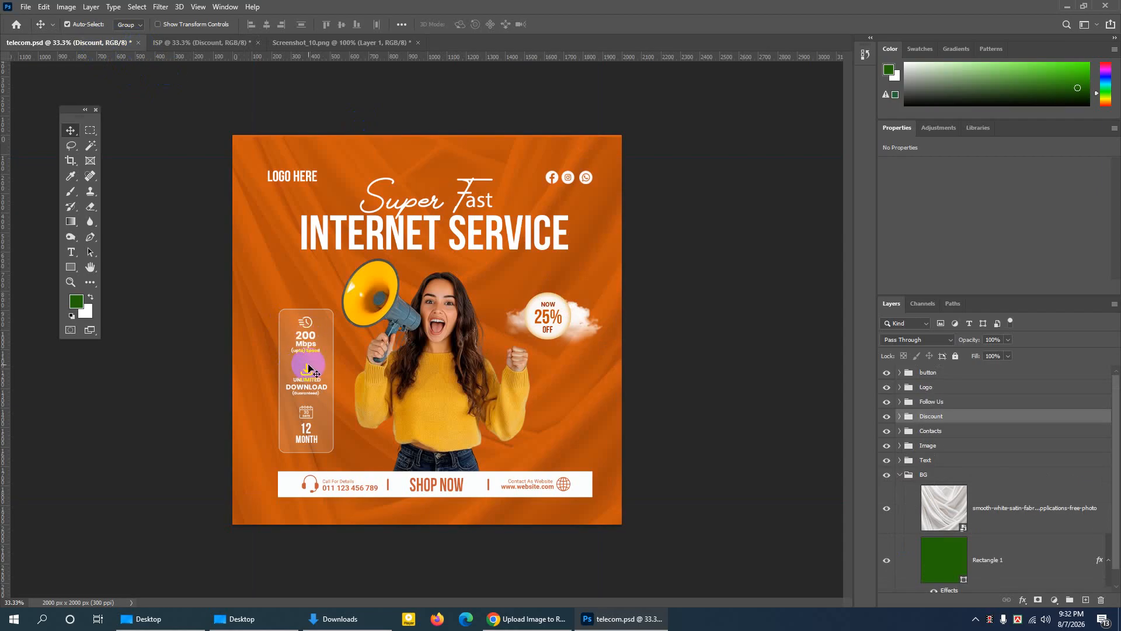
pyautogui.click(302, 317)
pyautogui.click(302, 367)
pyautogui.click(914, 365)
pyautogui.click(930, 373)
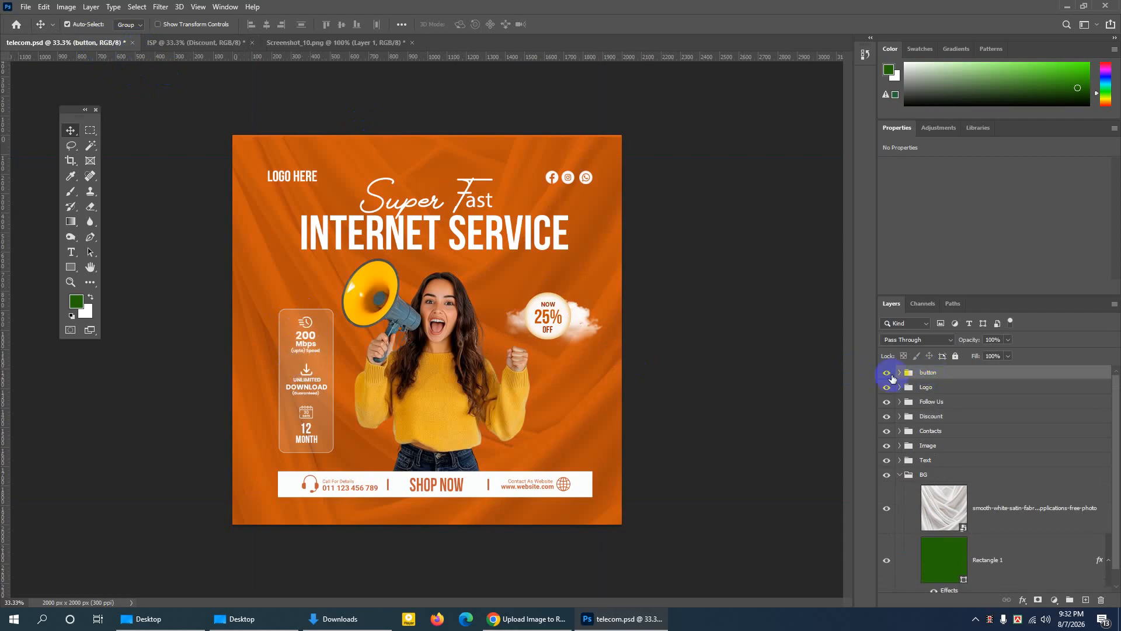
pyautogui.click(887, 373)
pyautogui.click(887, 373)
pyautogui.click(909, 374)
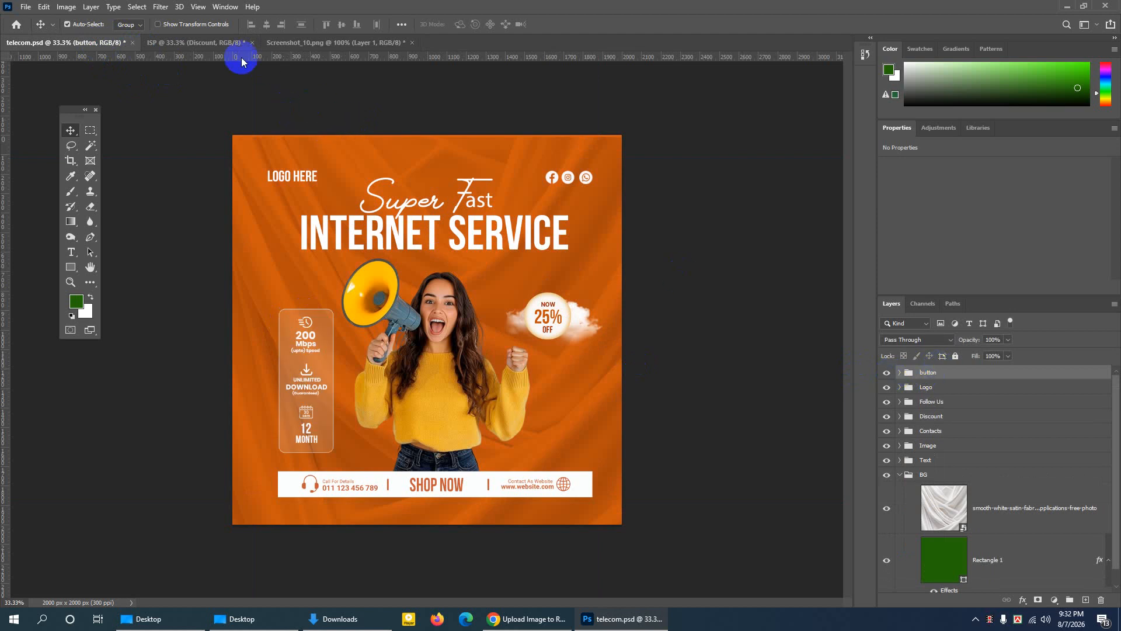
# In the ISP document, add a new layer and draw a white rectangle about 273 × 751 px beside the megaphone woman.
pyautogui.click(202, 44)
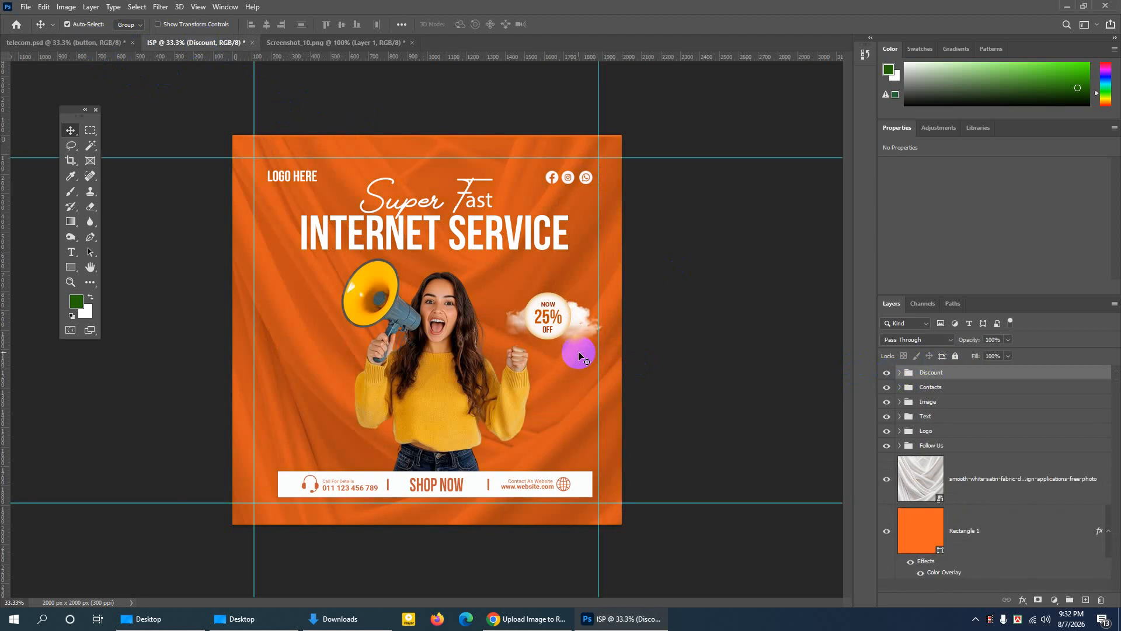
pyautogui.hotkey('ctrl', '+')
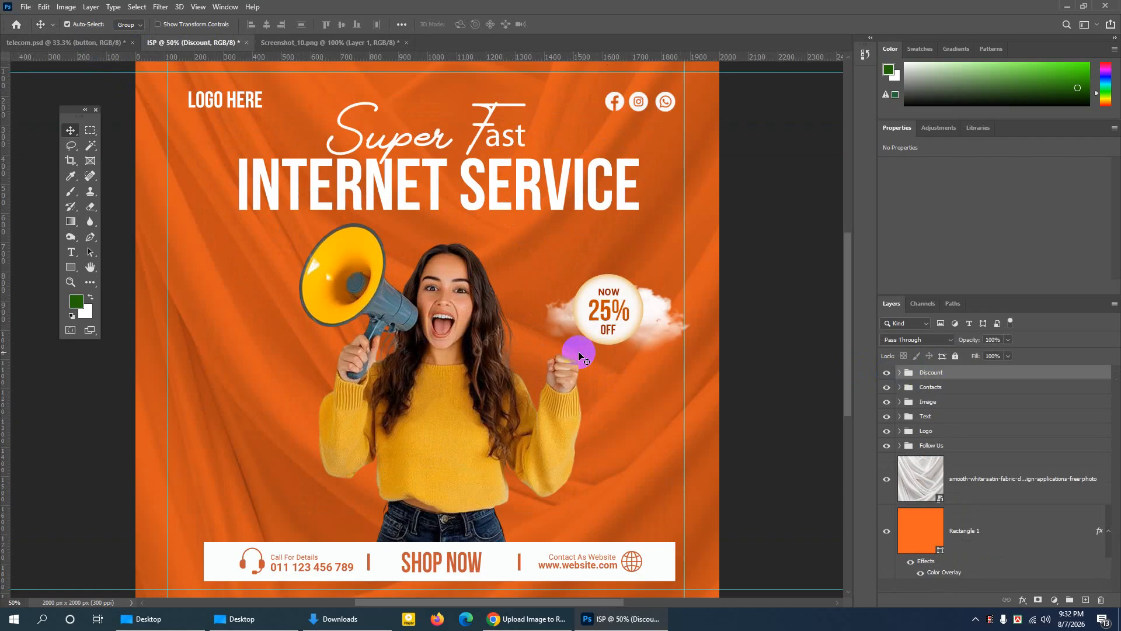
pyautogui.scroll(-1, 514, 379)
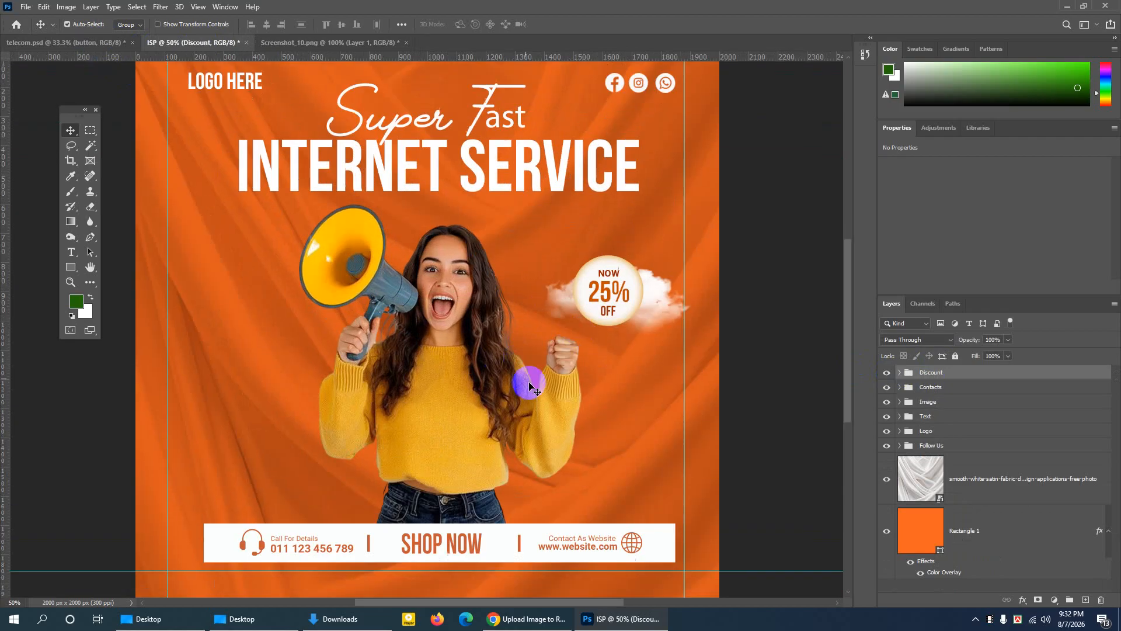
pyautogui.click(1086, 600)
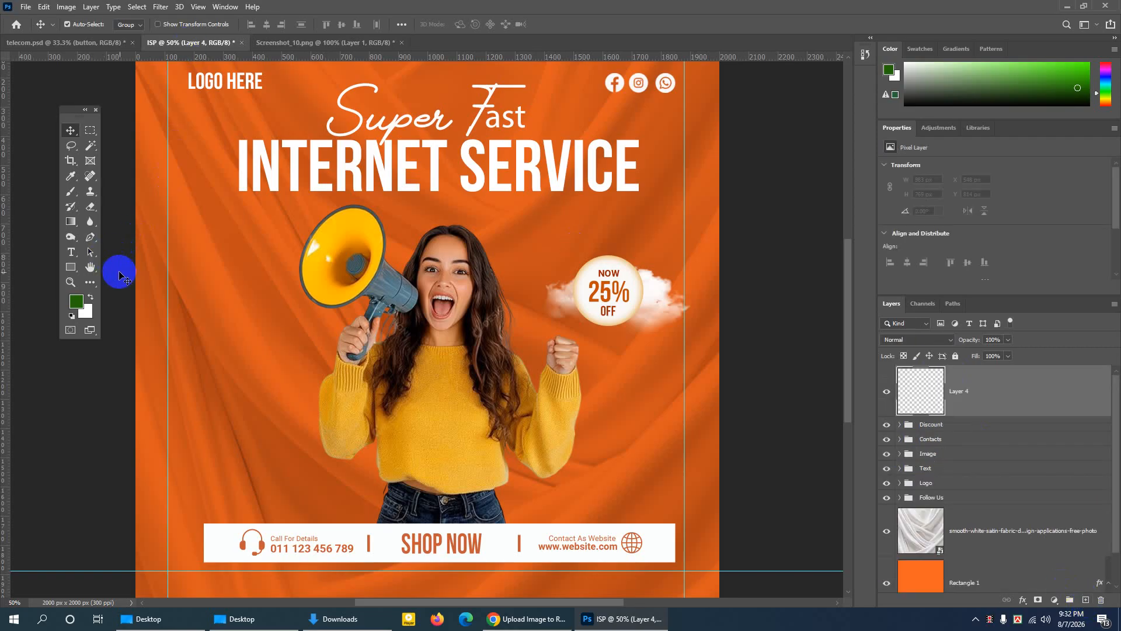
pyautogui.hotkey('ctrl', '+')
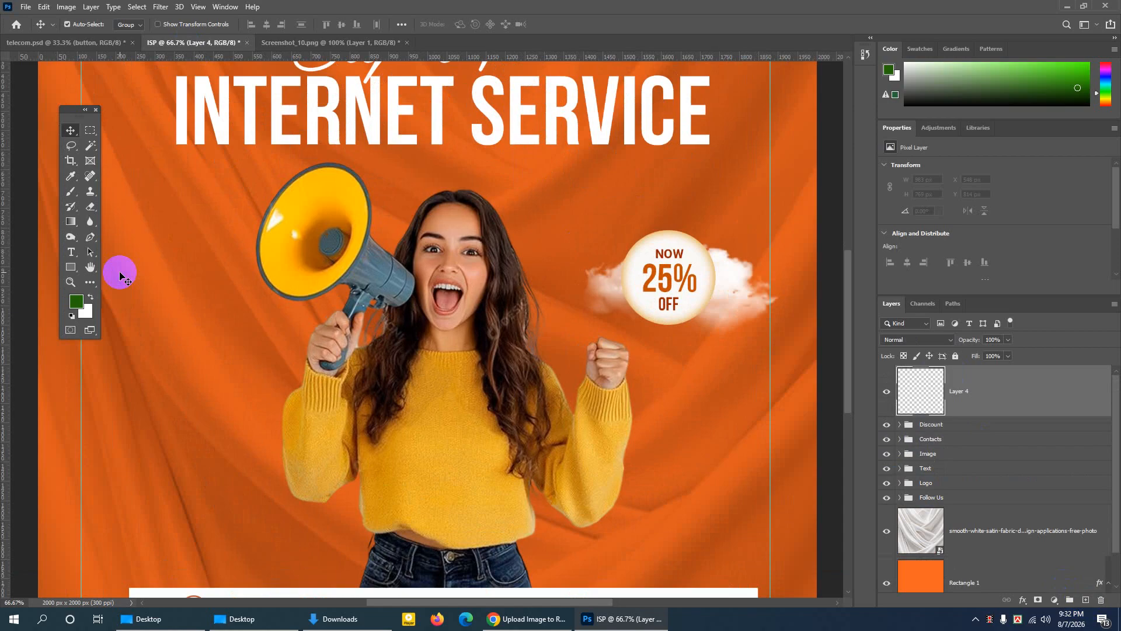
pyautogui.moveTo(527, 607); pyautogui.dragTo(494, 604)
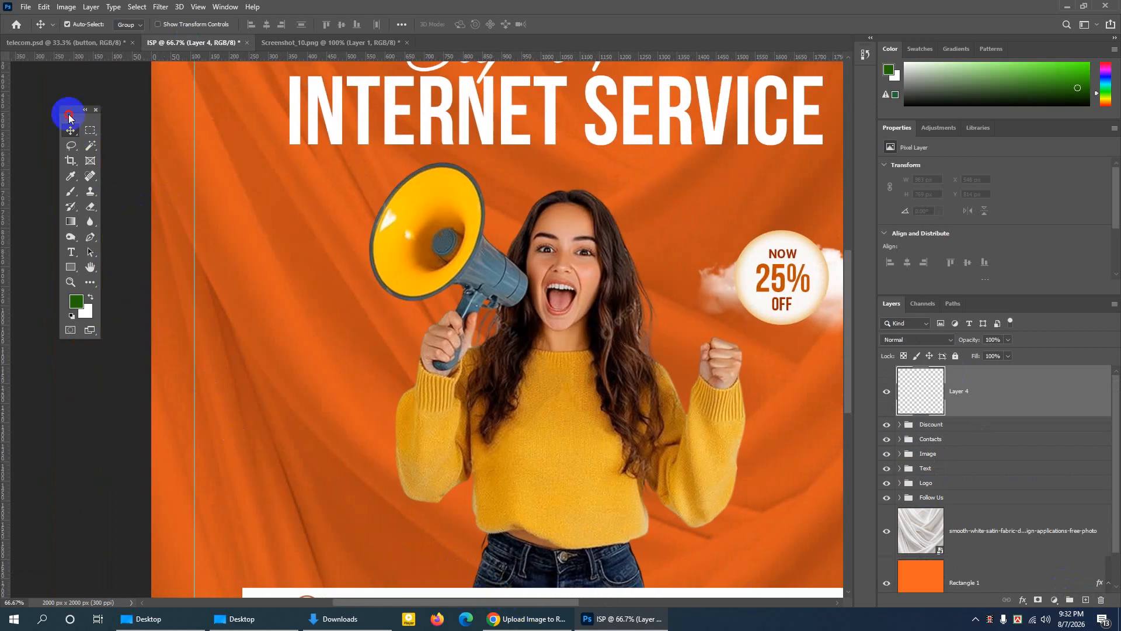
pyautogui.moveTo(70, 113); pyautogui.dragTo(70, 107)
pyautogui.moveTo(75, 264); pyautogui.dragTo(121, 260)
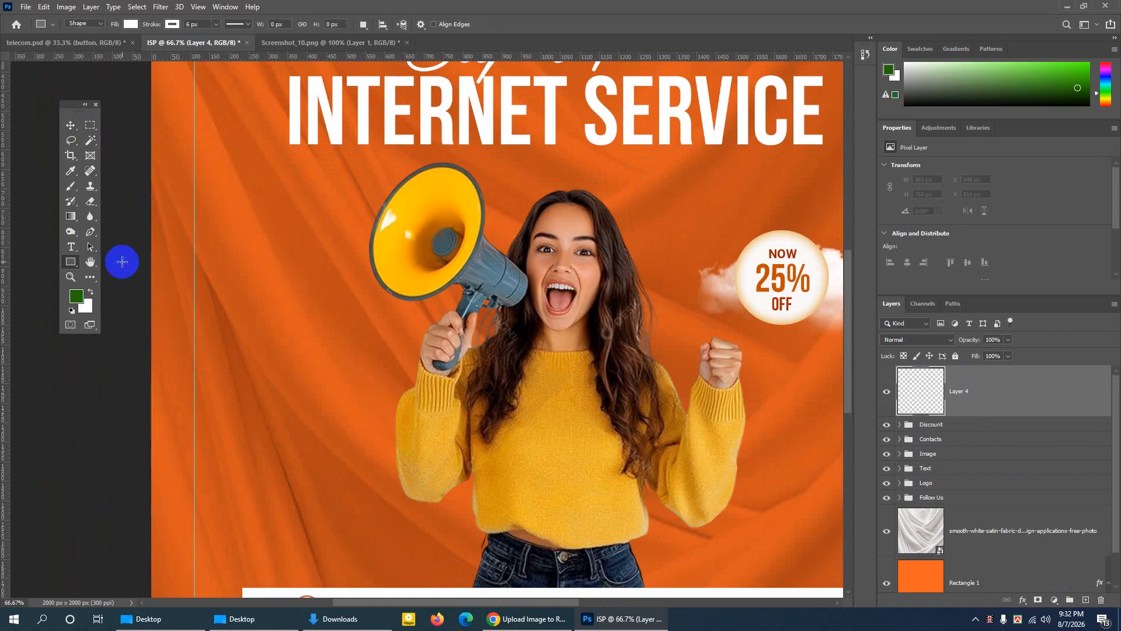
pyautogui.moveTo(232, 217); pyautogui.dragTo(336, 508)
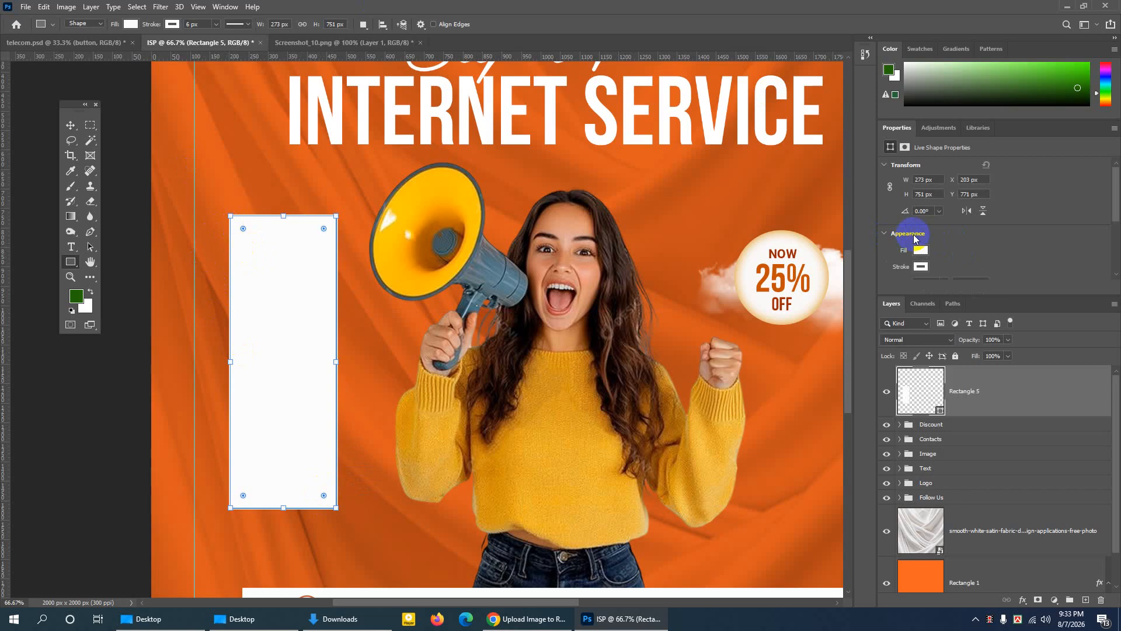
# Enlarge the Properties area and examine the rectangle's fill and stroke color options.
pyautogui.moveTo(917, 294); pyautogui.dragTo(917, 351)
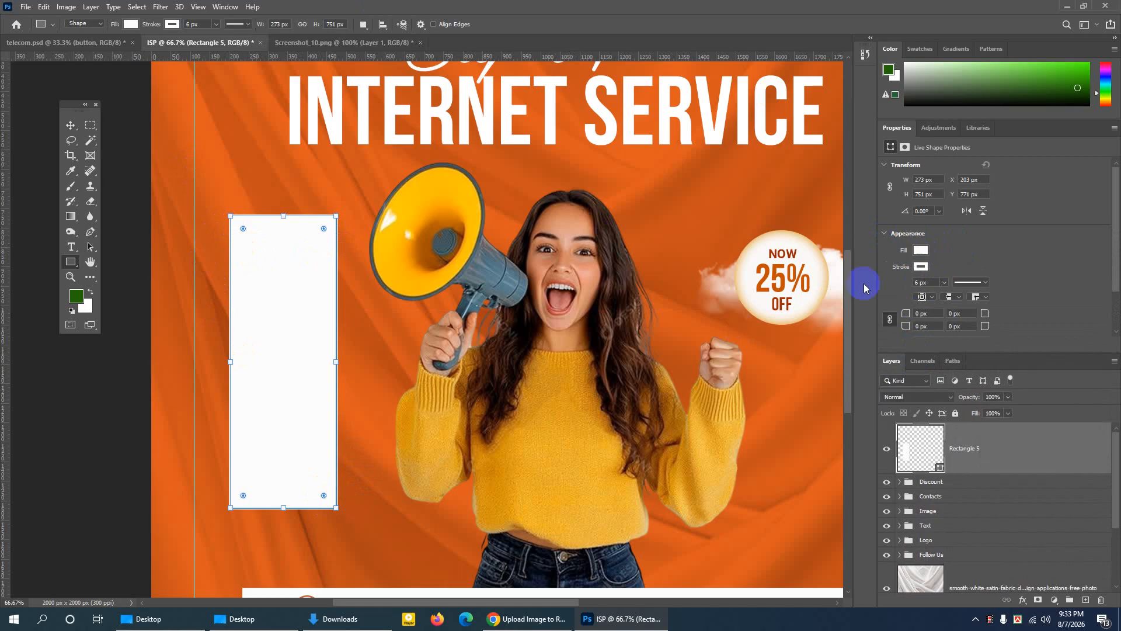
pyautogui.click(919, 251)
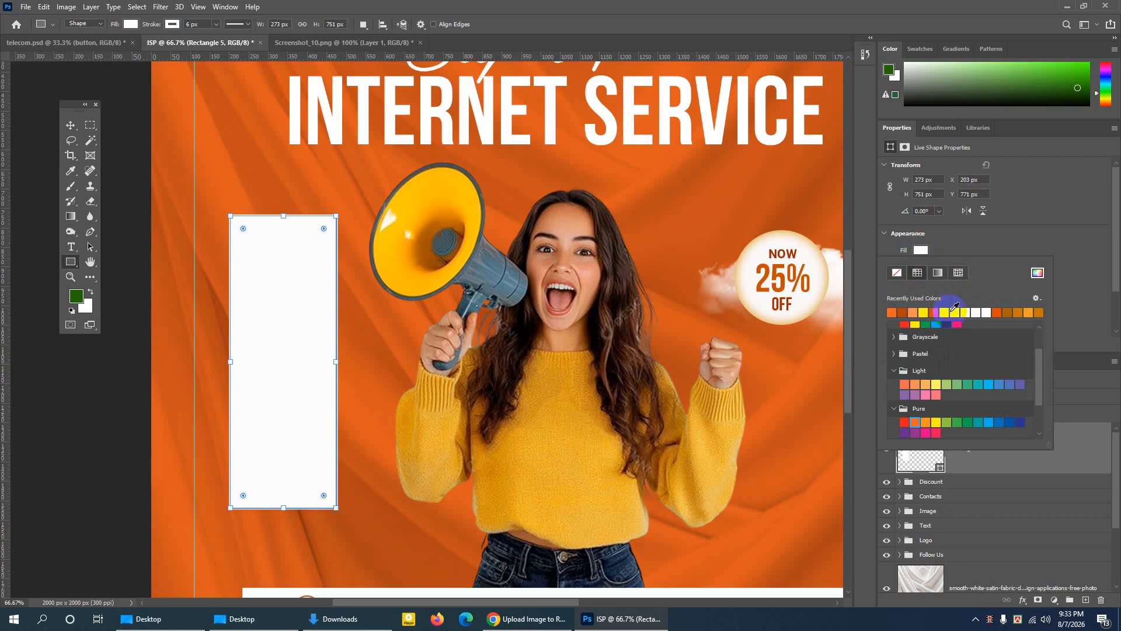
pyautogui.click(952, 310)
pyautogui.click(976, 239)
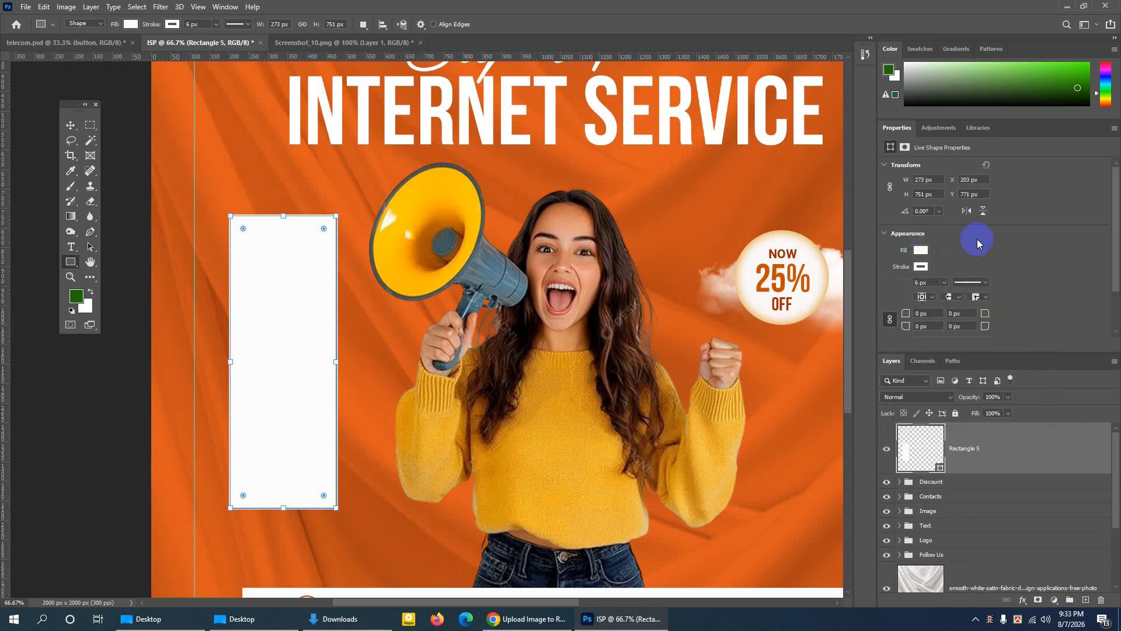
pyautogui.click(920, 267)
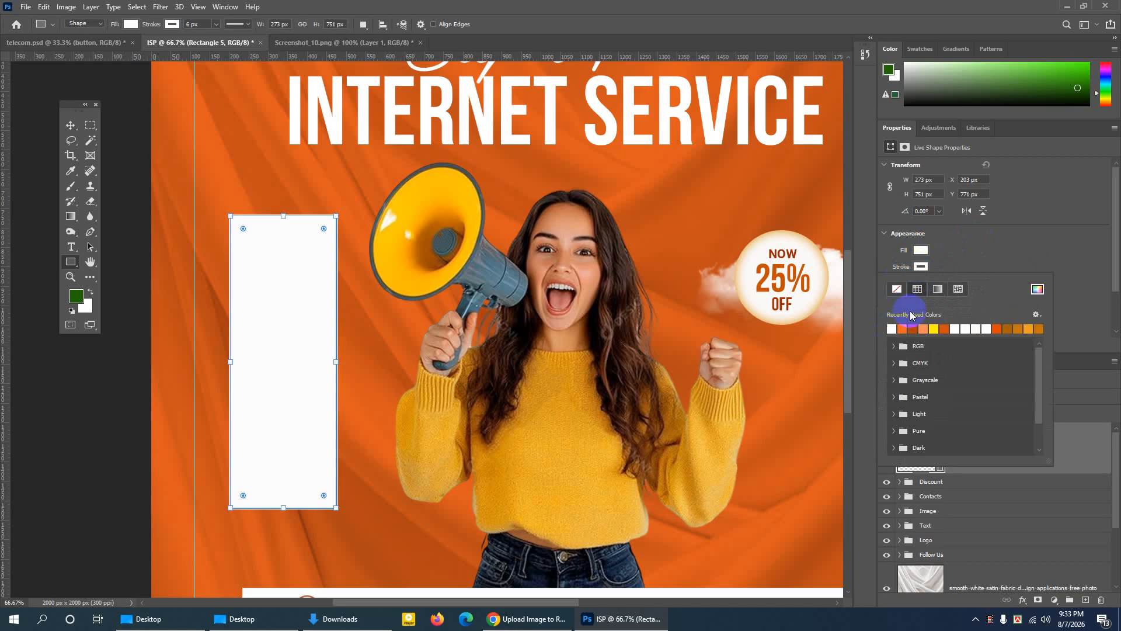
pyautogui.click(946, 255)
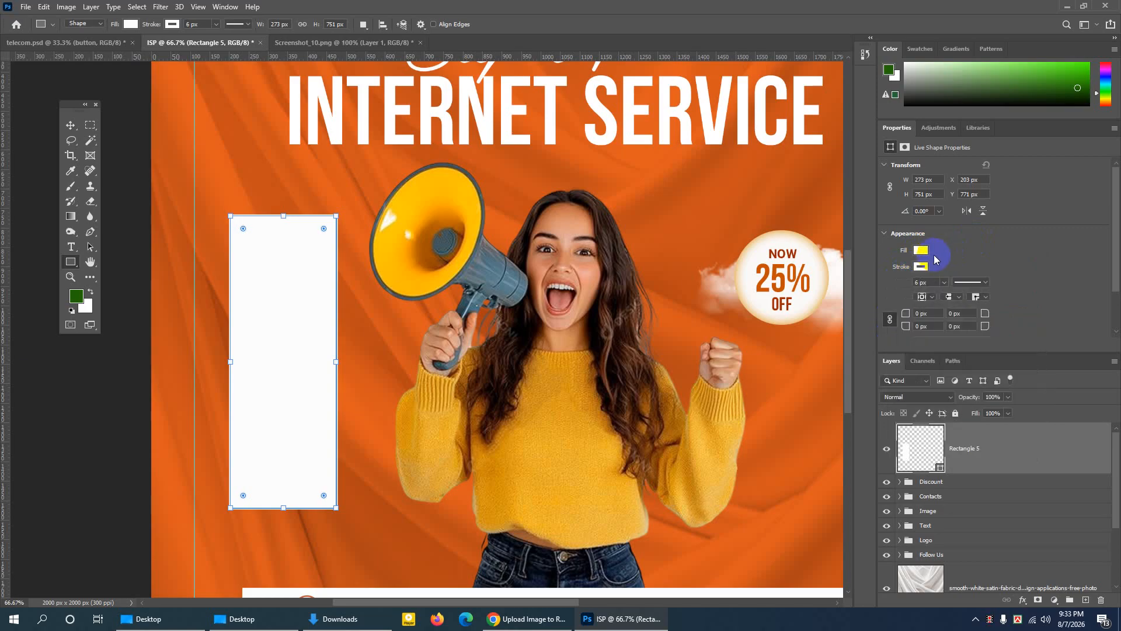
pyautogui.click(919, 250)
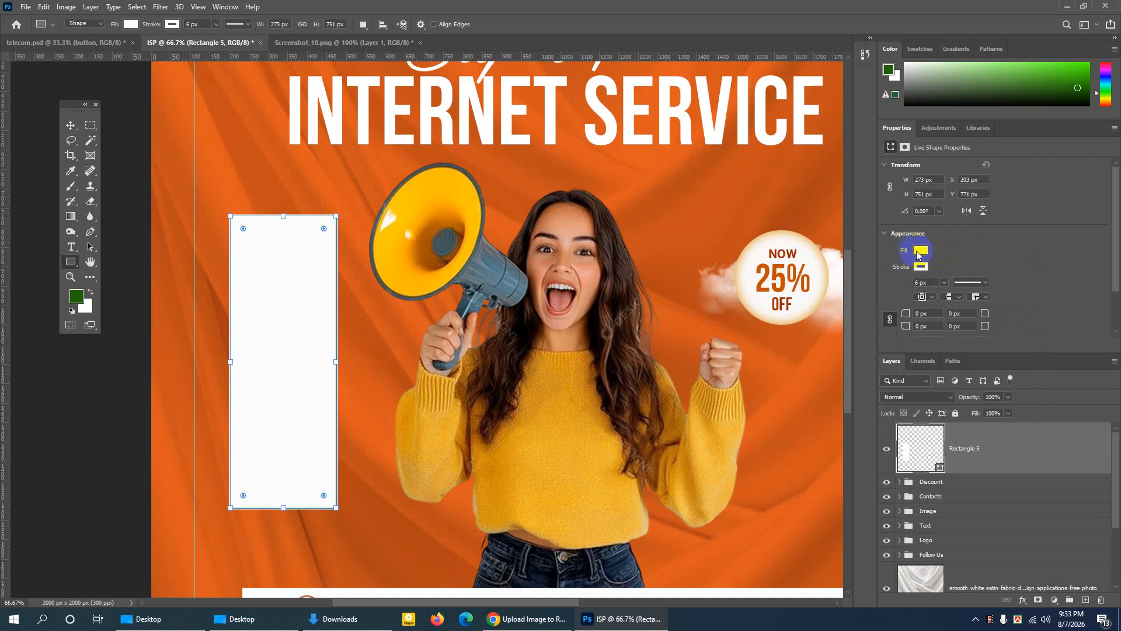
pyautogui.click(922, 268)
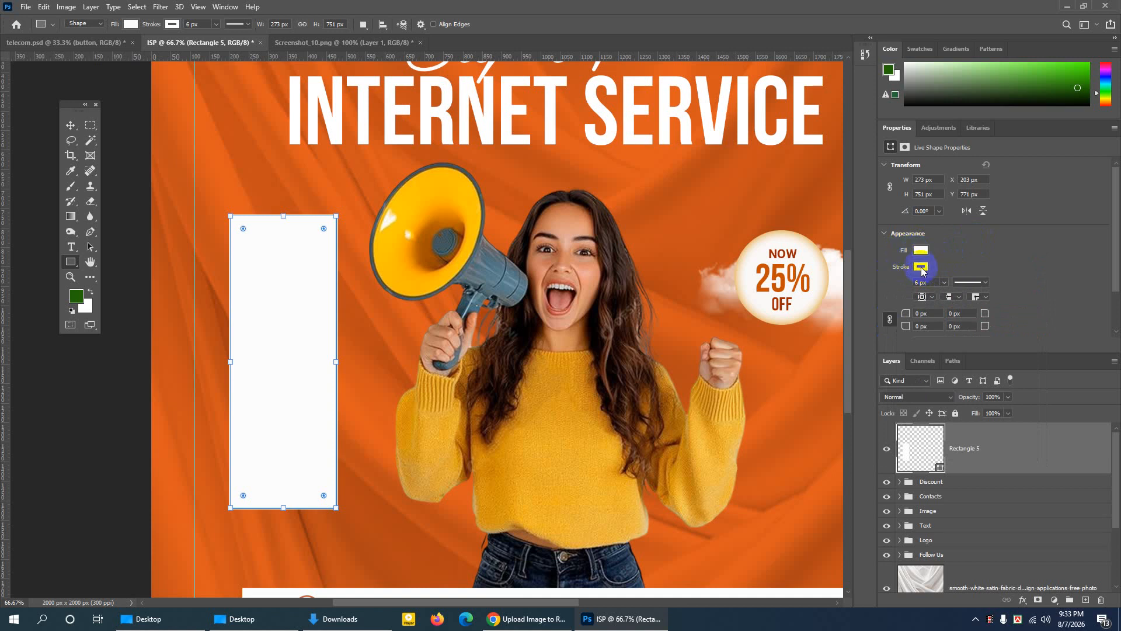
pyautogui.click(905, 297)
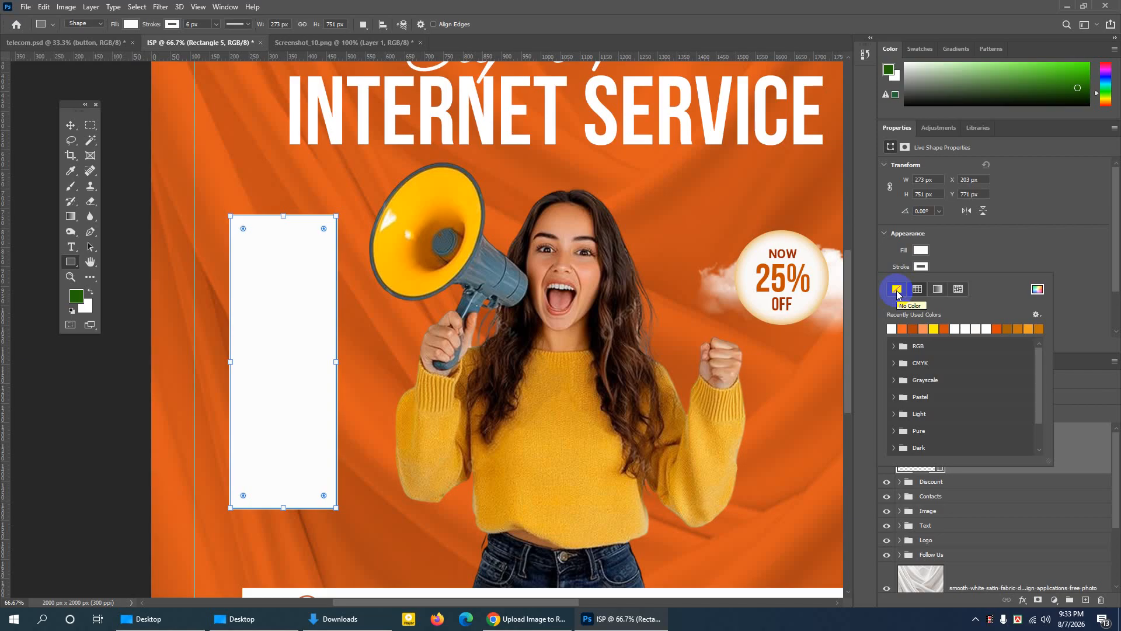
pyautogui.click(959, 249)
pyautogui.click(908, 252)
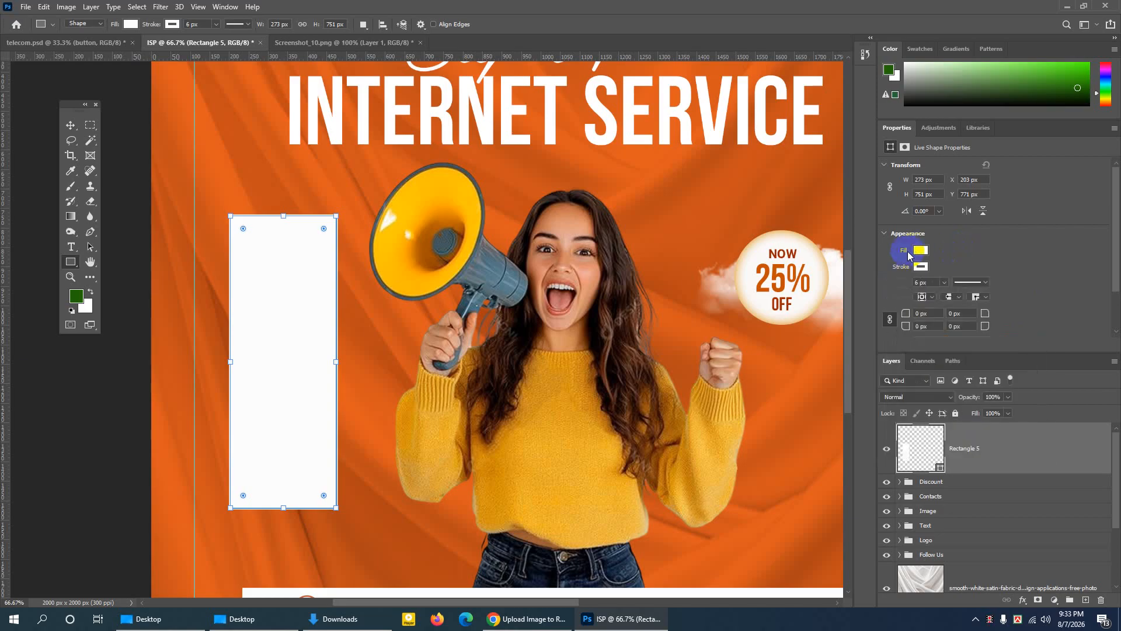
# Try a stroke width of 20 px on the rectangle and set it back to 6 px.
pyautogui.click(912, 282)
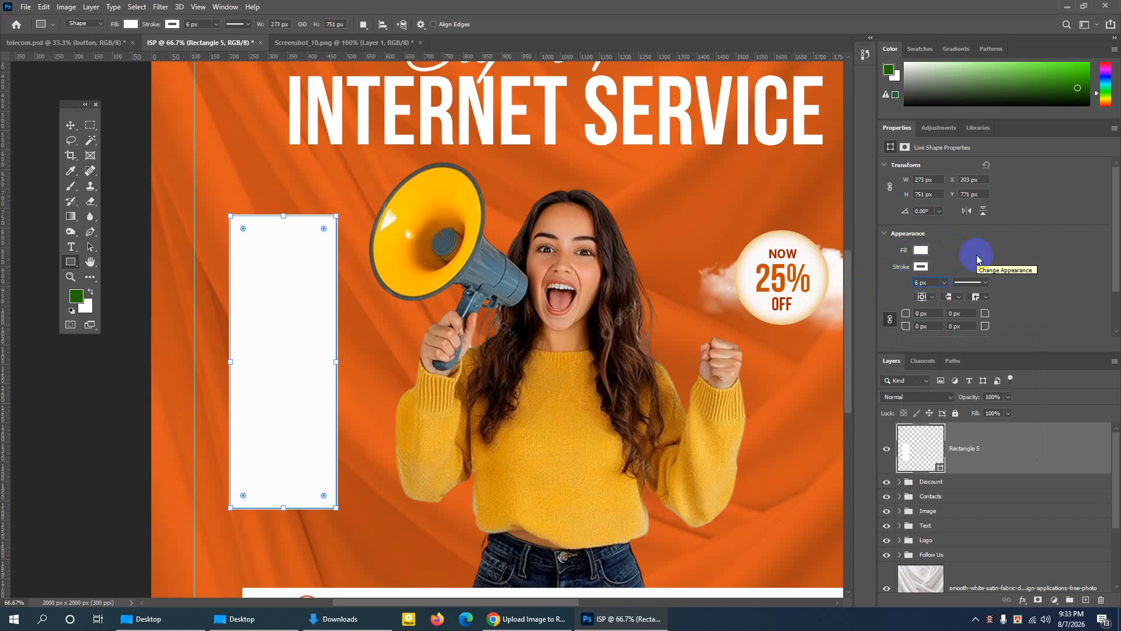
pyautogui.press('BackSpace')
pyautogui.write('20')
pyautogui.press('BackSpace')
pyautogui.press('BackSpace')
pyautogui.write('6')
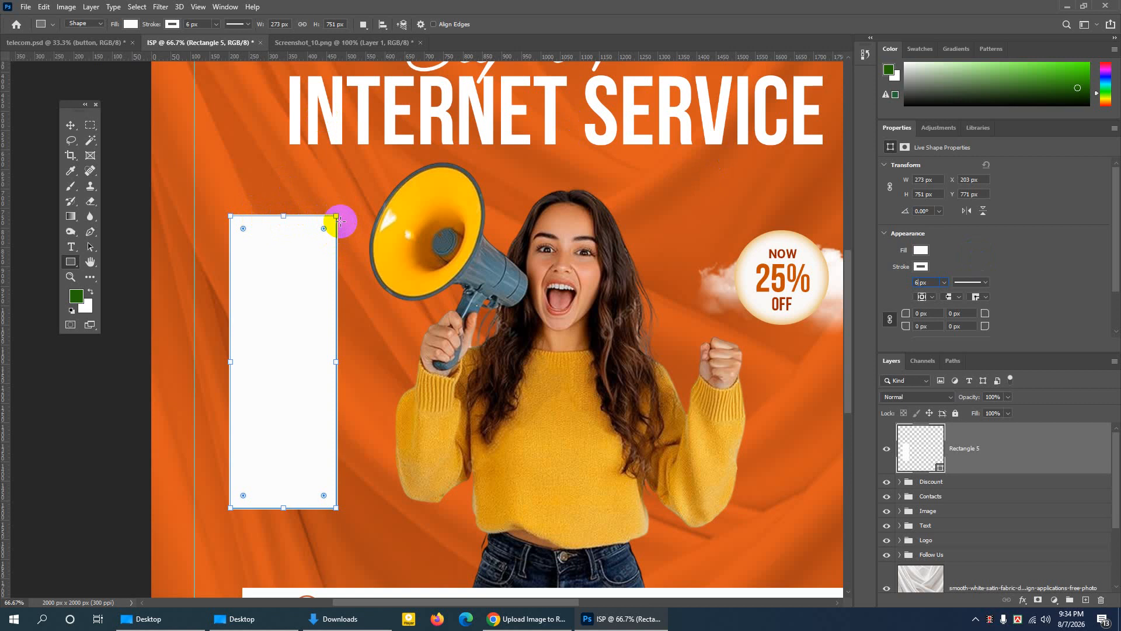
# Link the white rectangle's corners and round all four to a 35 px radius.
pyautogui.click(890, 324)
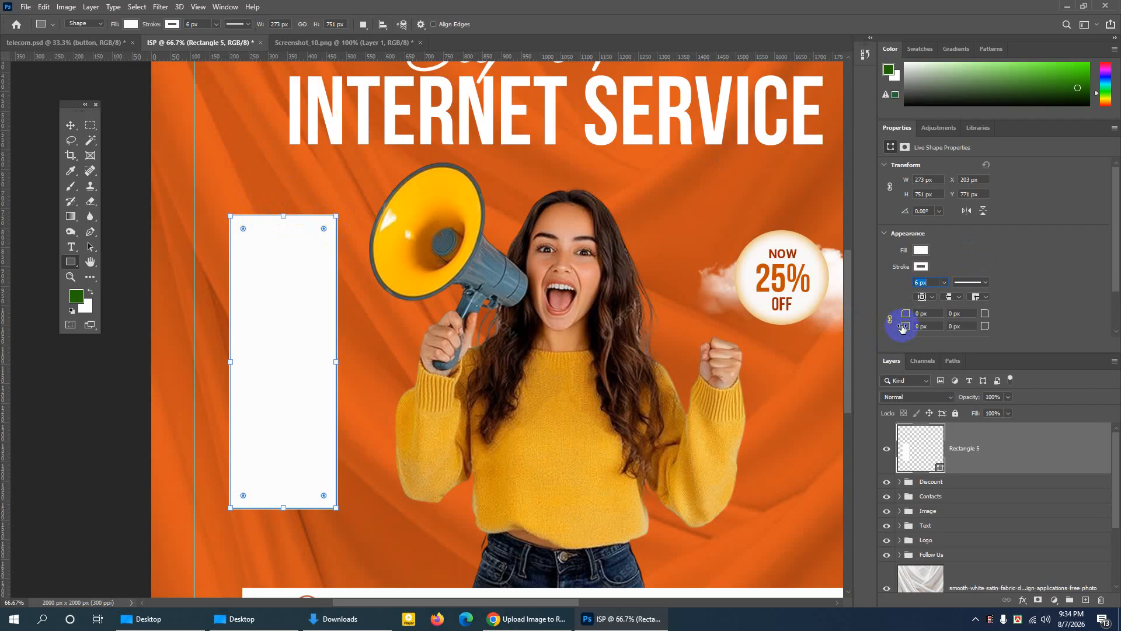
pyautogui.click(889, 323)
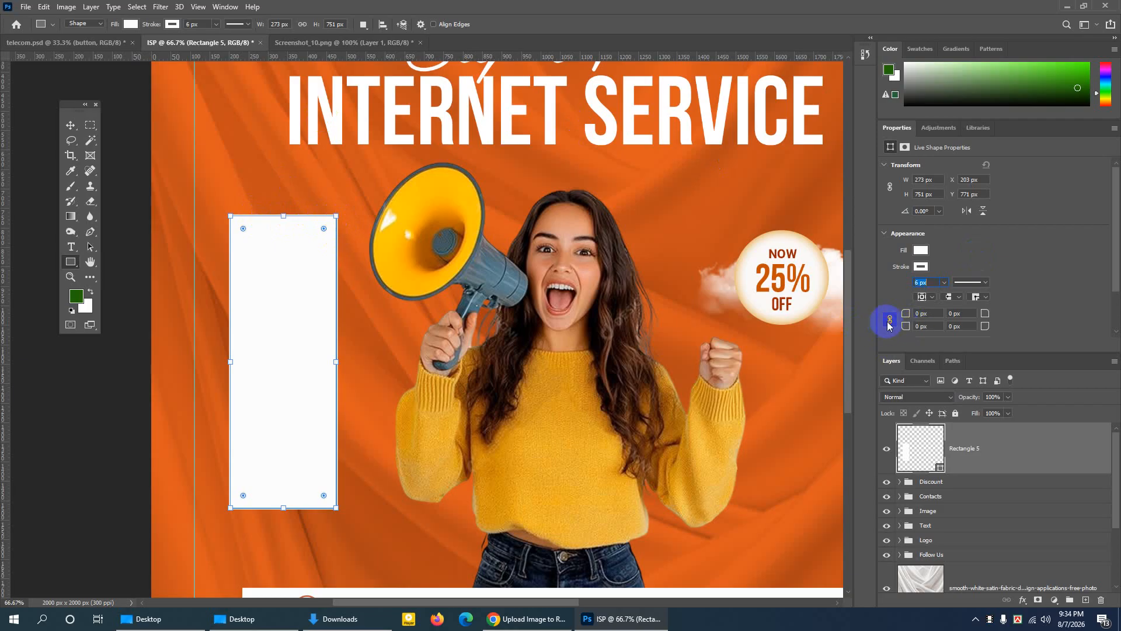
pyautogui.click(918, 314)
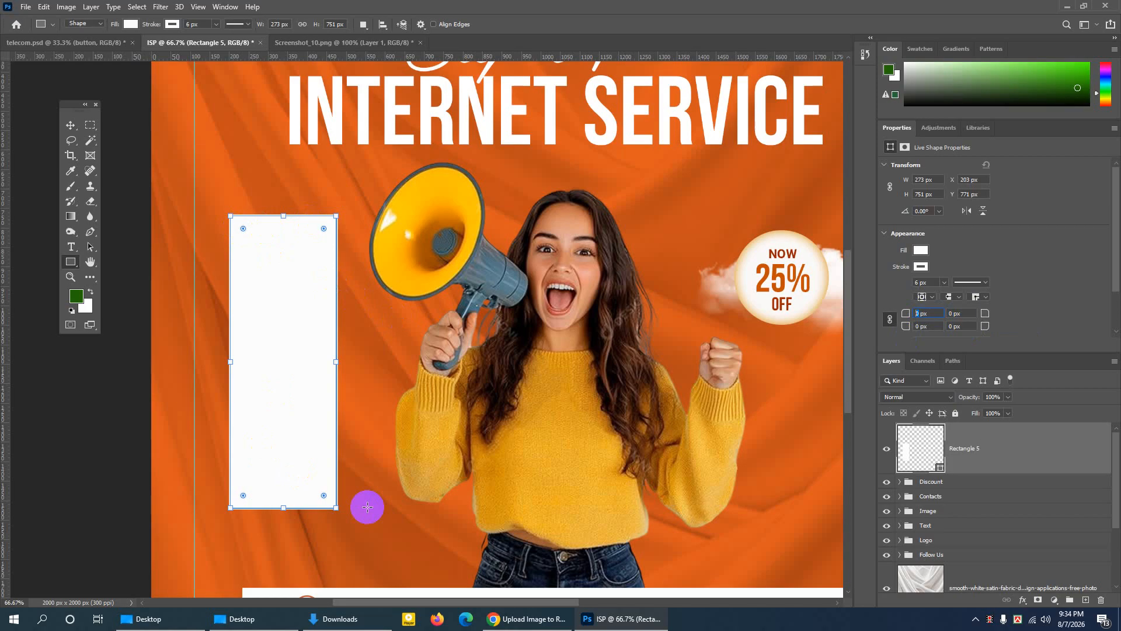
pyautogui.click(914, 313)
pyautogui.moveTo(915, 314); pyautogui.dragTo(912, 314)
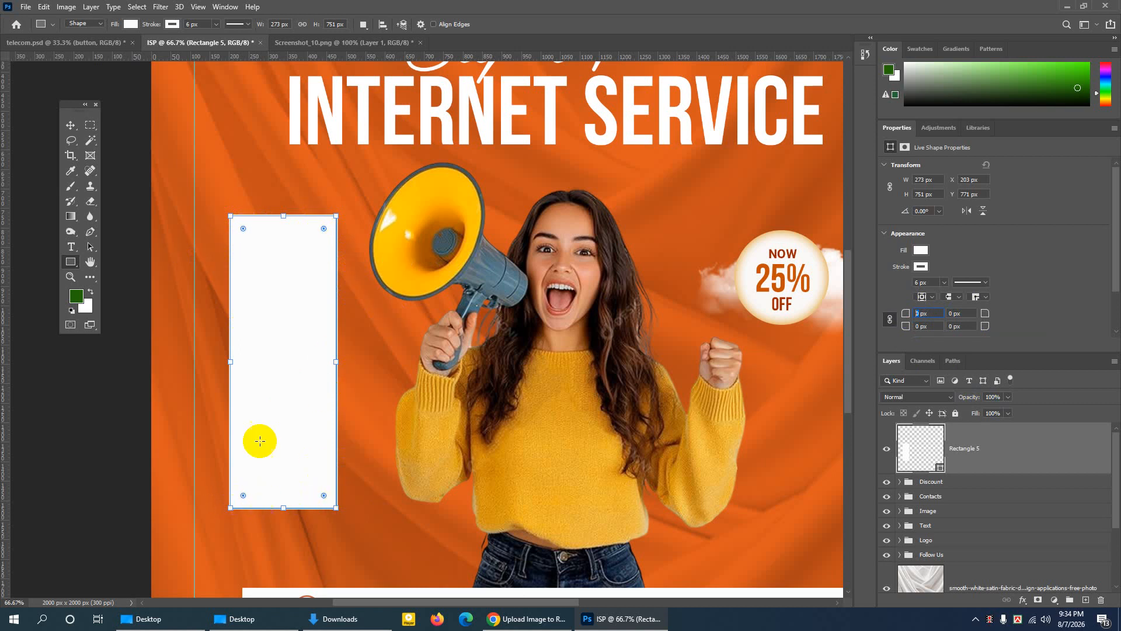
pyautogui.click(243, 229)
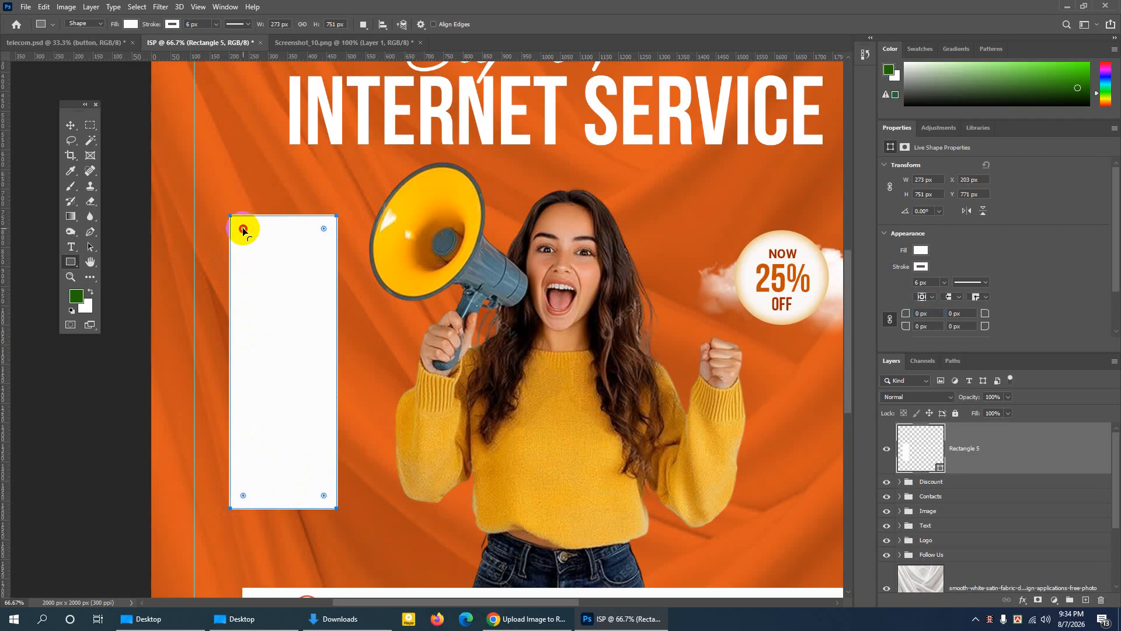
pyautogui.moveTo(243, 230); pyautogui.dragTo(240, 230)
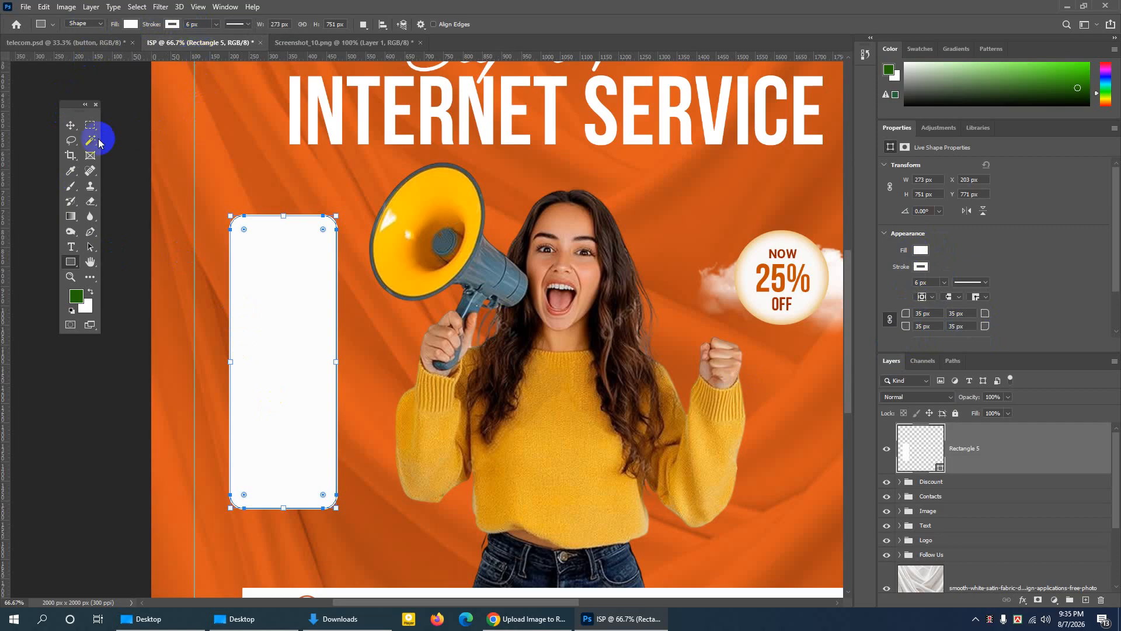
pyautogui.click(71, 127)
pyautogui.moveTo(273, 239); pyautogui.dragTo(271, 238)
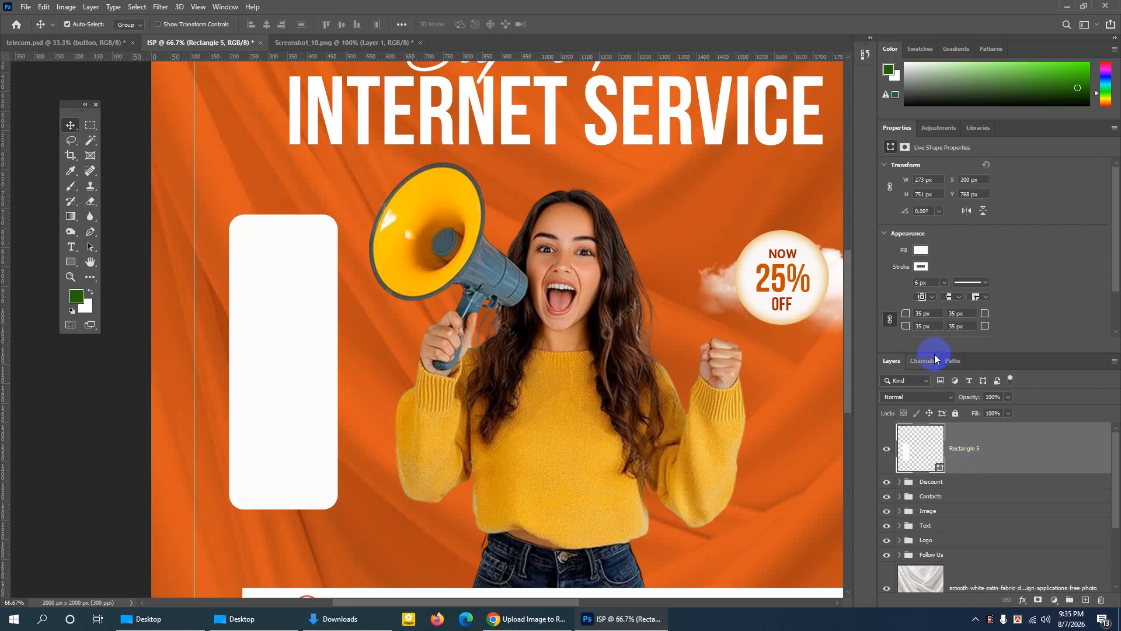
# Check the rounded rectangle by hiding and reshowing its layer, and load its outline as a selection.
pyautogui.moveTo(934, 351); pyautogui.dragTo(932, 339)
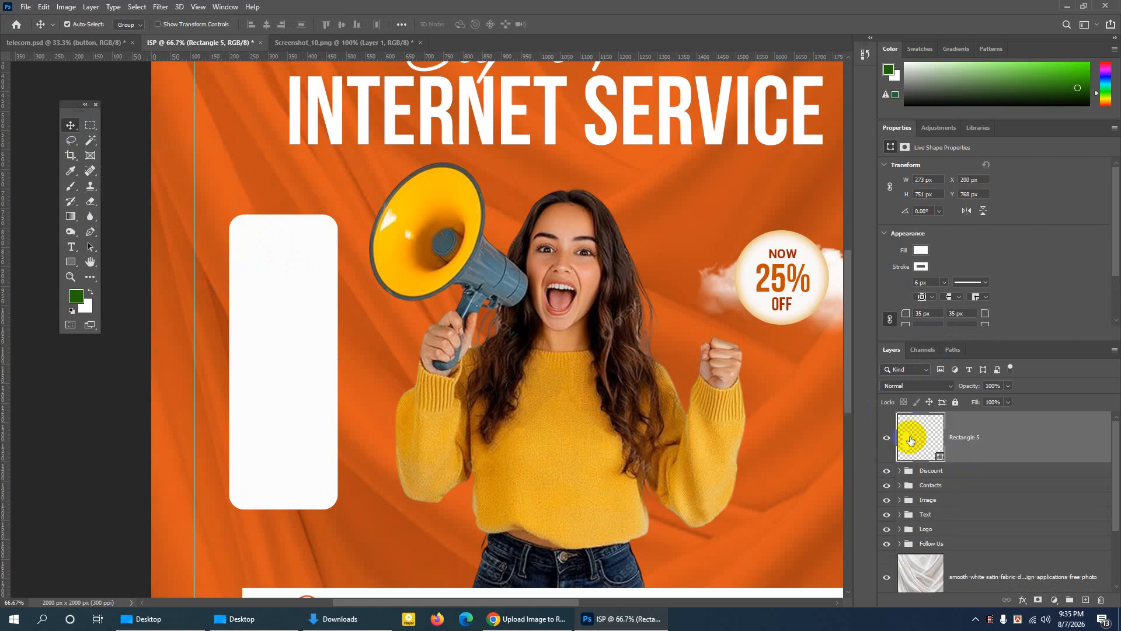
pyautogui.click(886, 437)
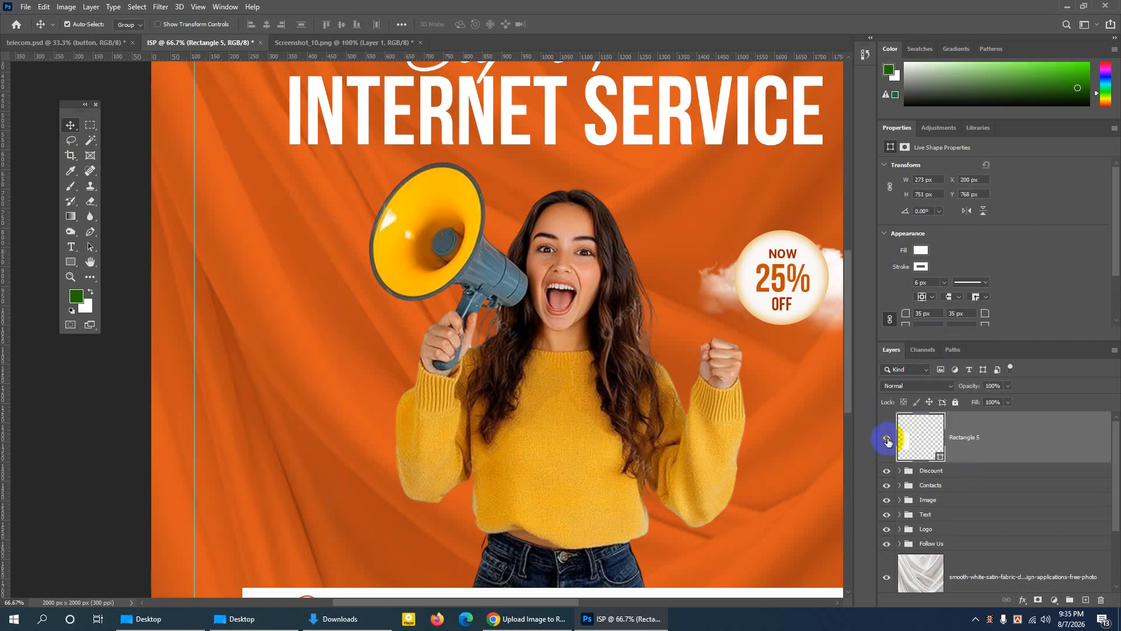
pyautogui.click(887, 438)
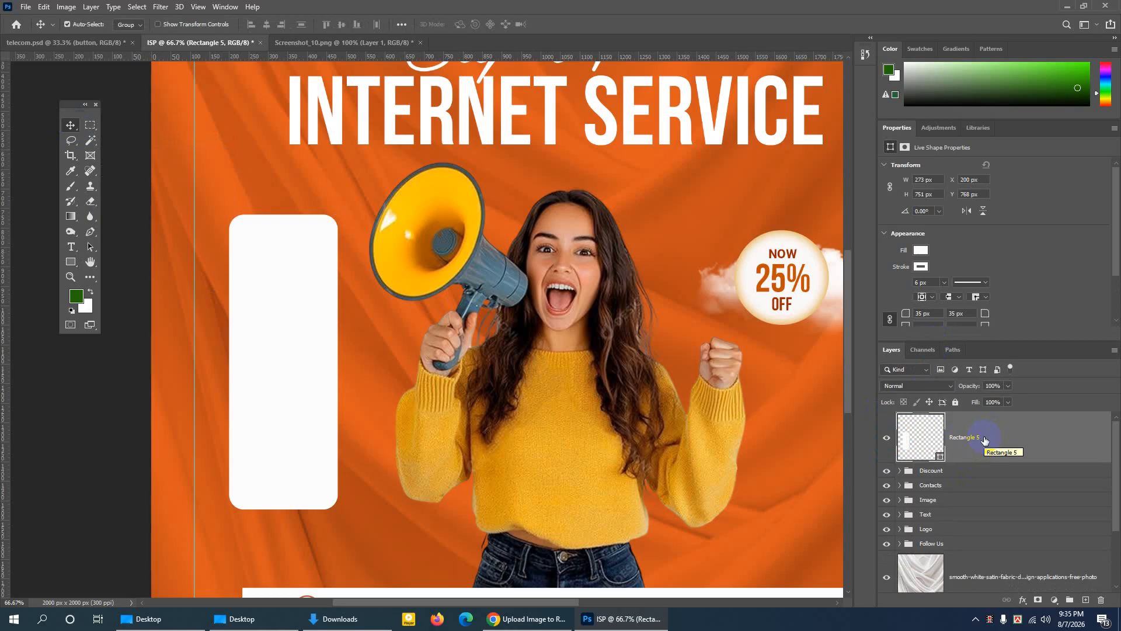
pyautogui.press('ctrl')
pyautogui.keyDown('ctrl'); pyautogui.click(922, 440); pyautogui.keyUp('ctrl')
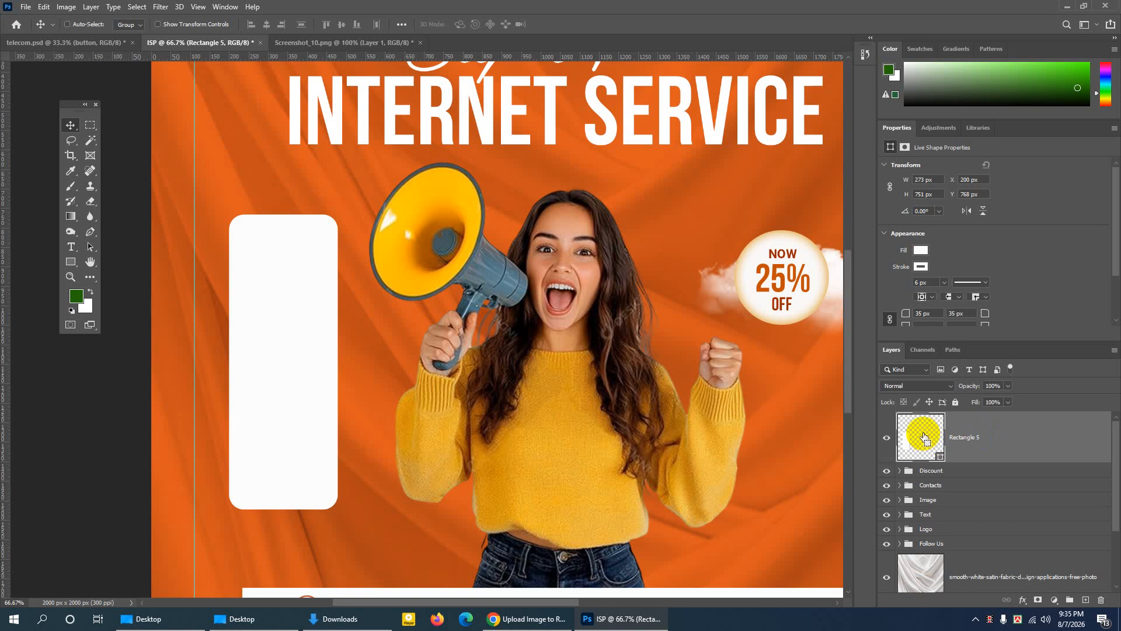
pyautogui.keyDown('ctrl'); pyautogui.click(923, 435); pyautogui.keyUp('ctrl')
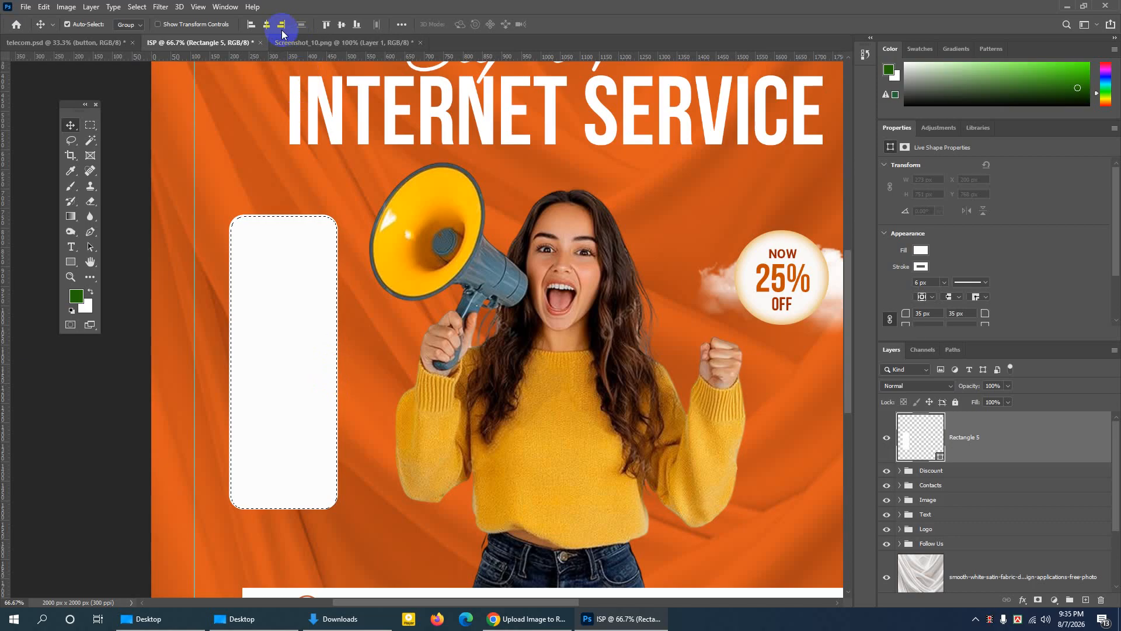
# Rasterize the rectangle, apply a Gaussian Blur with a 470.4 px radius inside the selection, and deselect.
pyautogui.click(161, 7)
pyautogui.moveTo(225, 157)
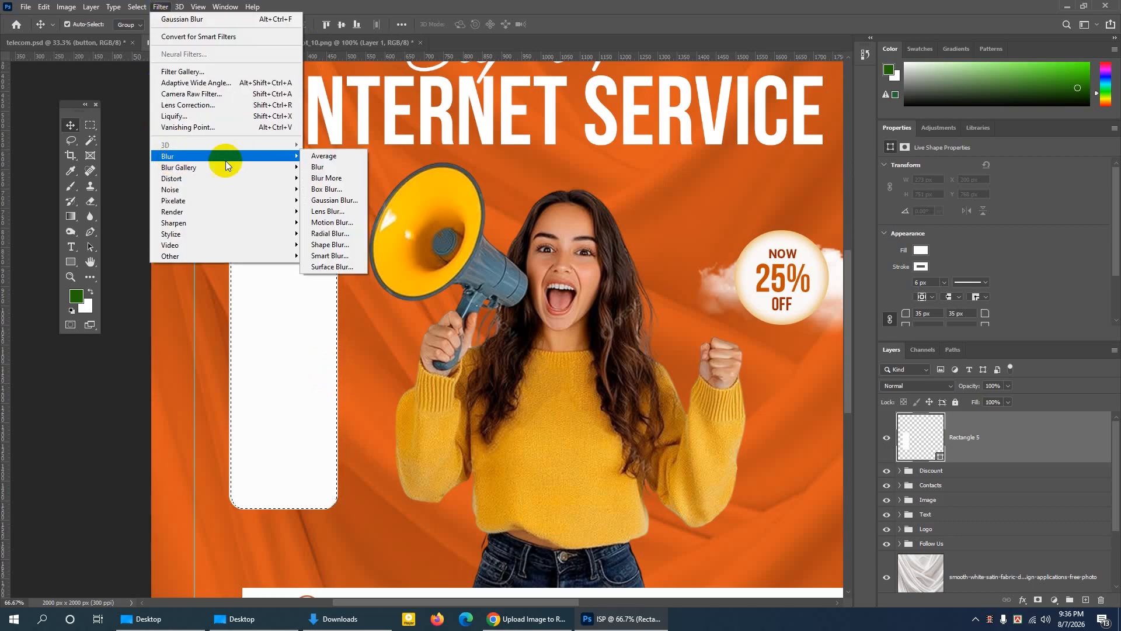
pyautogui.click(326, 200)
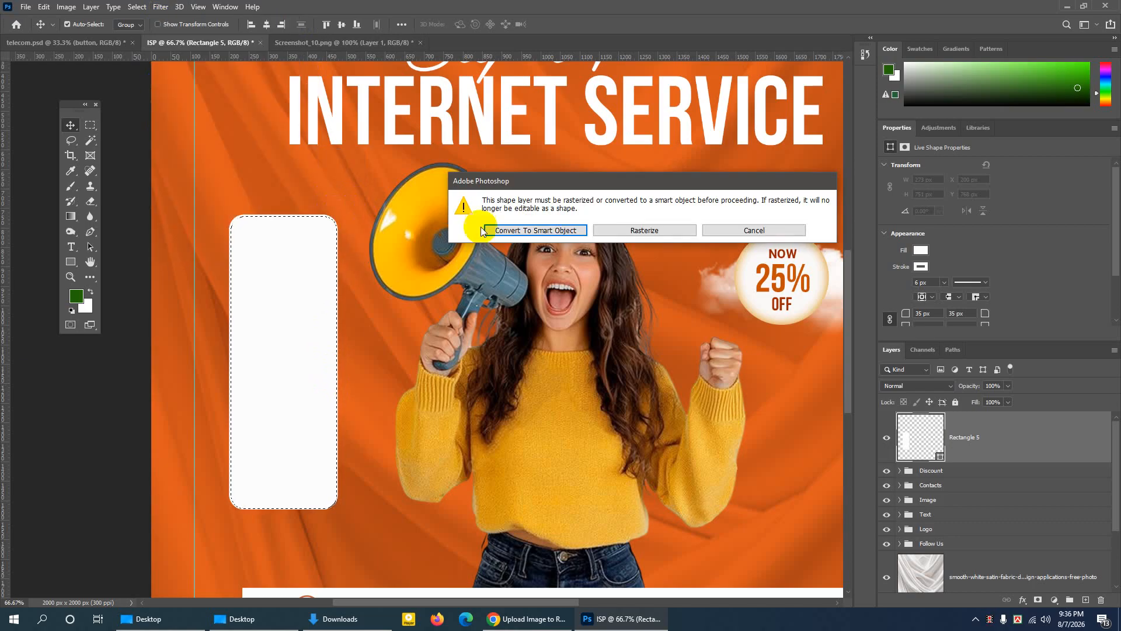
pyautogui.click(601, 231)
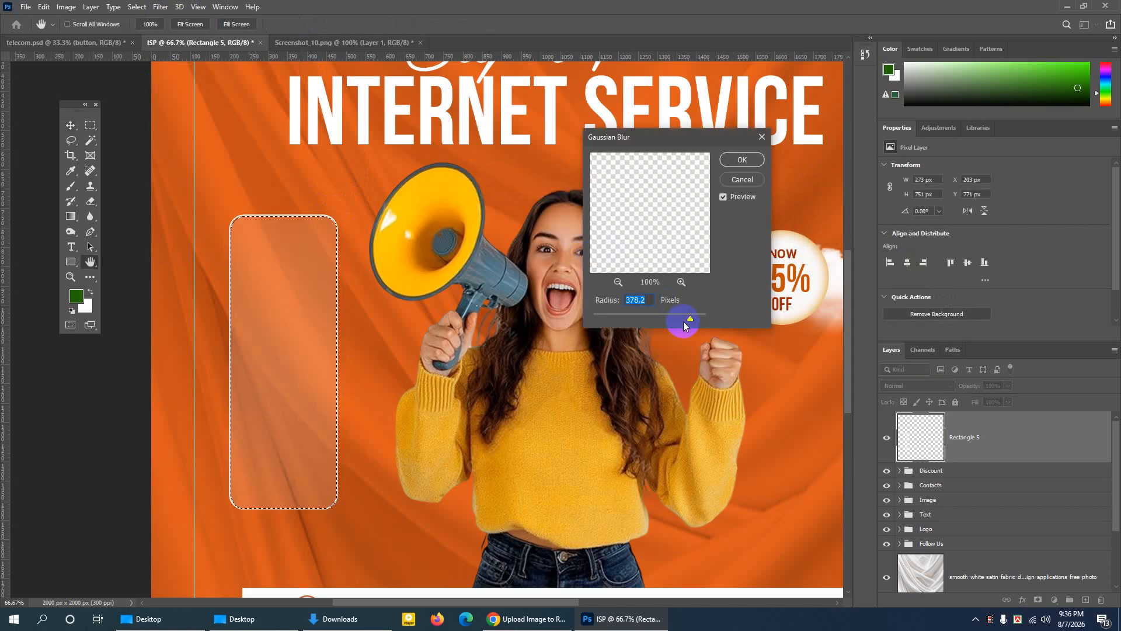
pyautogui.moveTo(690, 321)
pyautogui.mouseDown()
pyautogui.moveTo(607, 317)
pyautogui.moveTo(693, 321)
pyautogui.mouseUp()
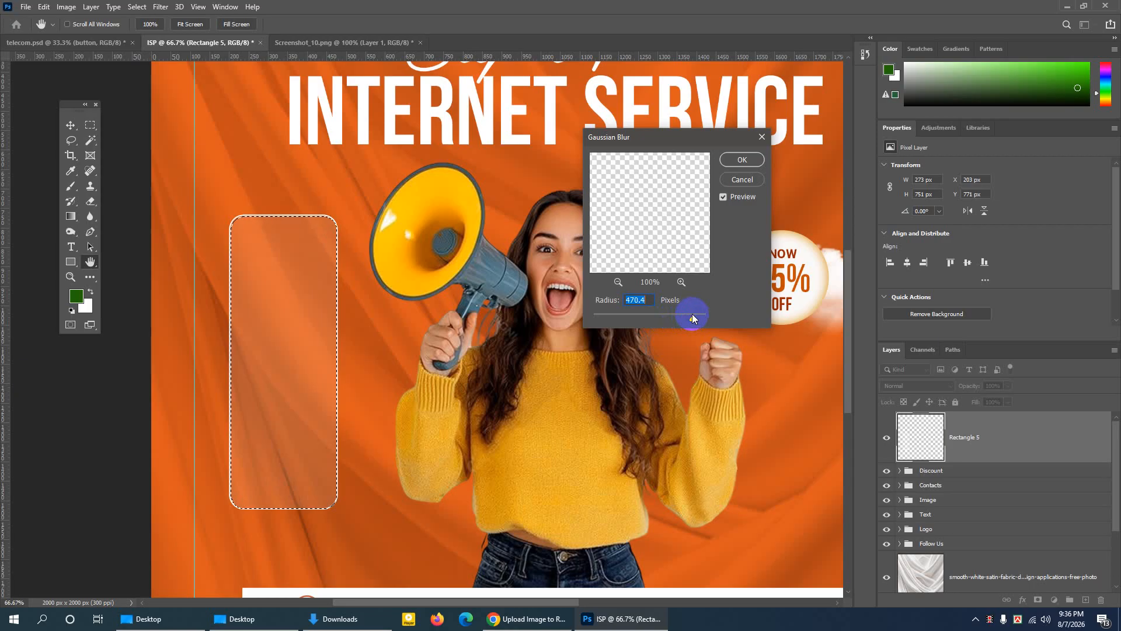
pyautogui.click(738, 161)
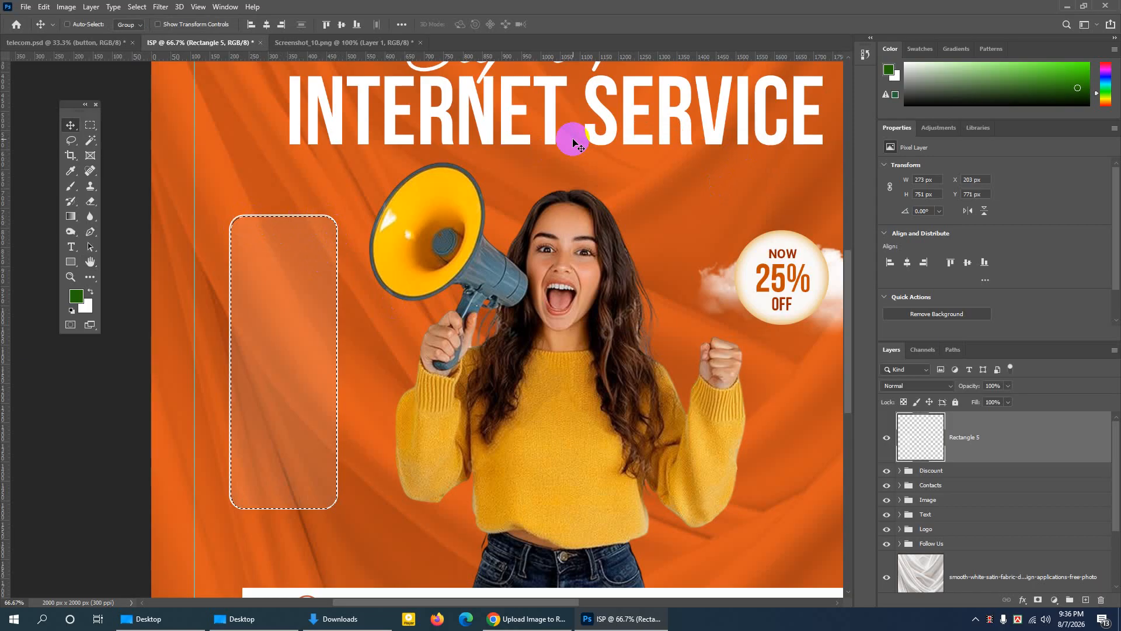
pyautogui.hotkey('ctrl', 'd')
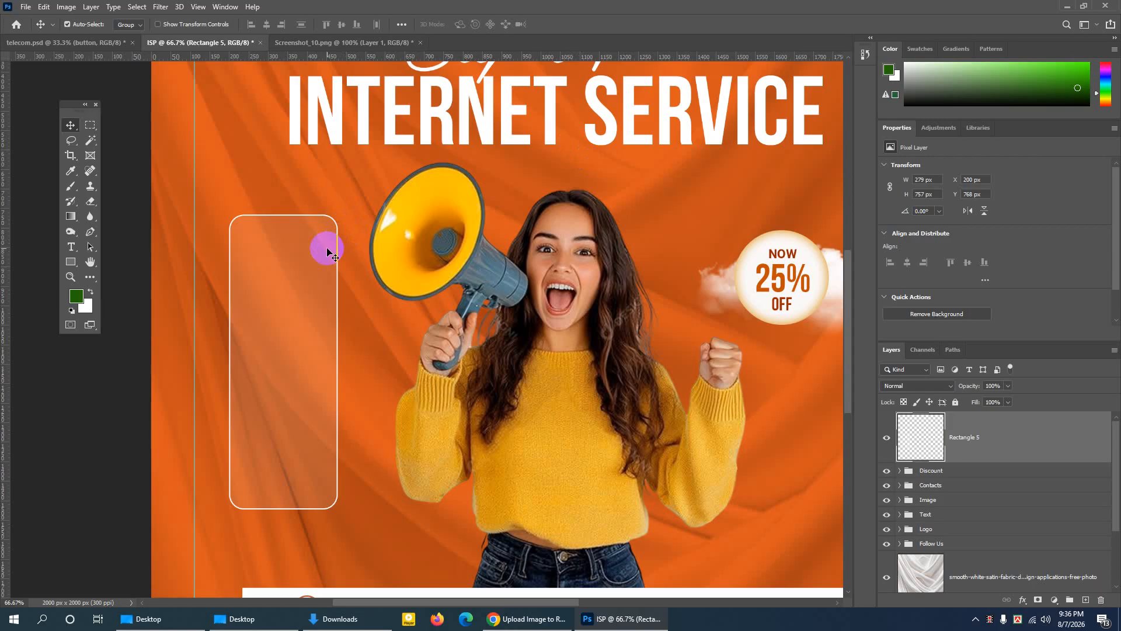
# Delete the blurred rounded rectangle's layer from the ISP document.
pyautogui.hotkey('ctrl', '-')
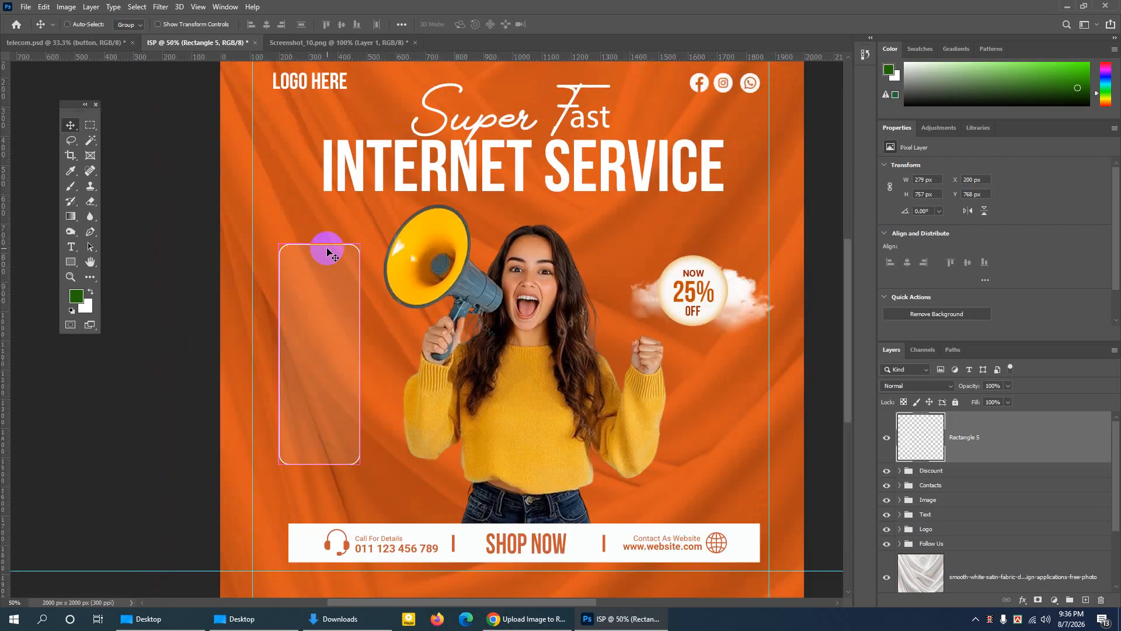
pyautogui.hotkey('ctrl', '-')
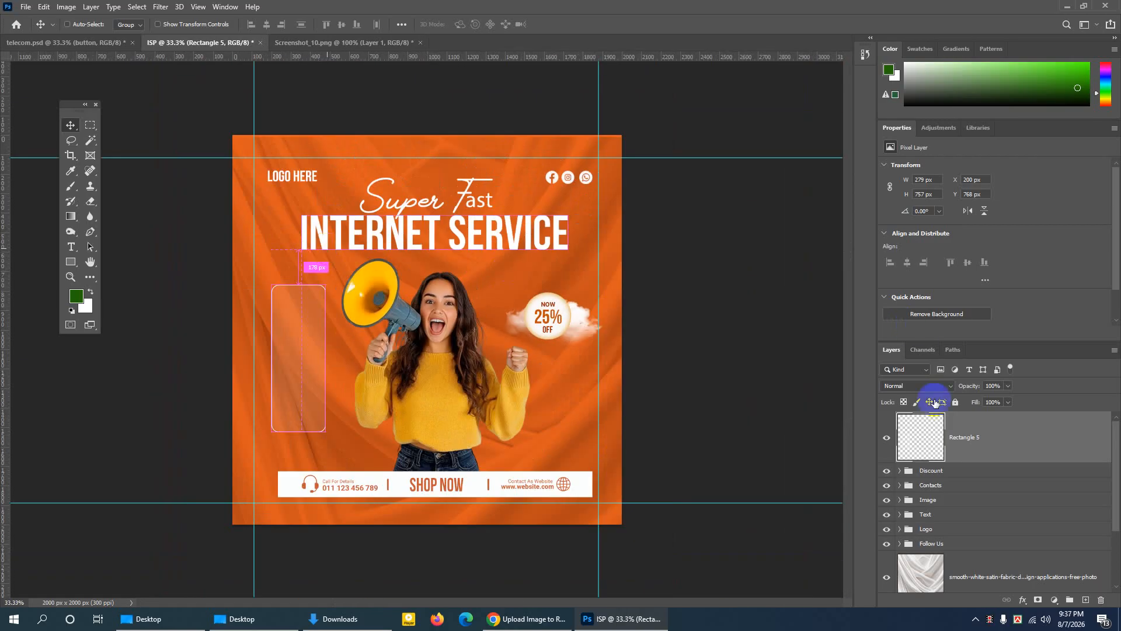
pyautogui.click(1103, 600)
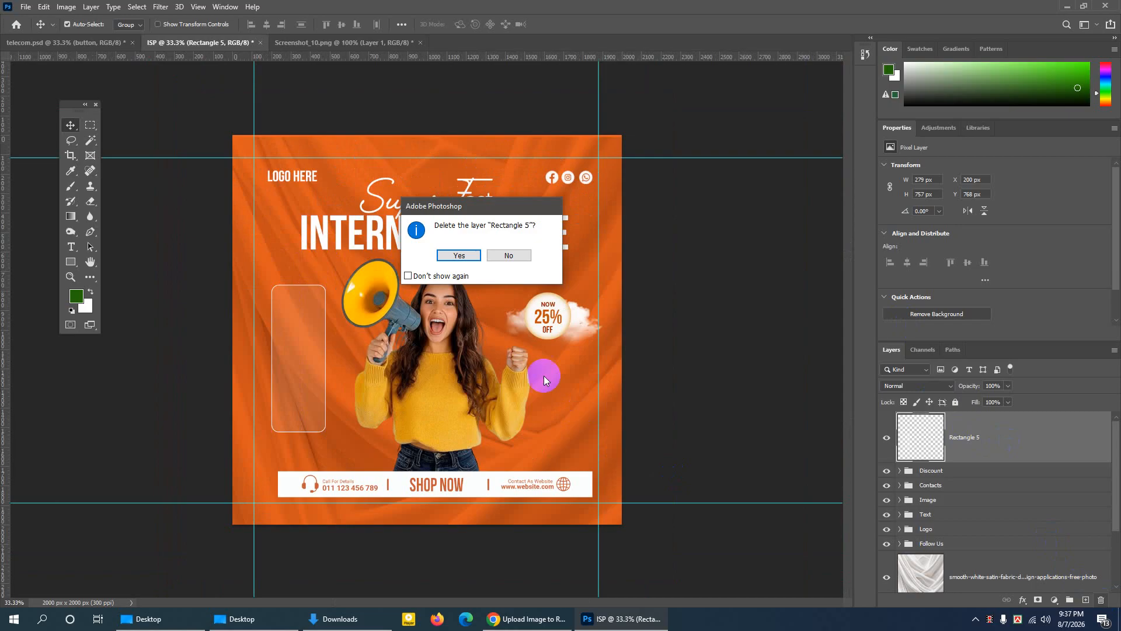
pyautogui.click(468, 254)
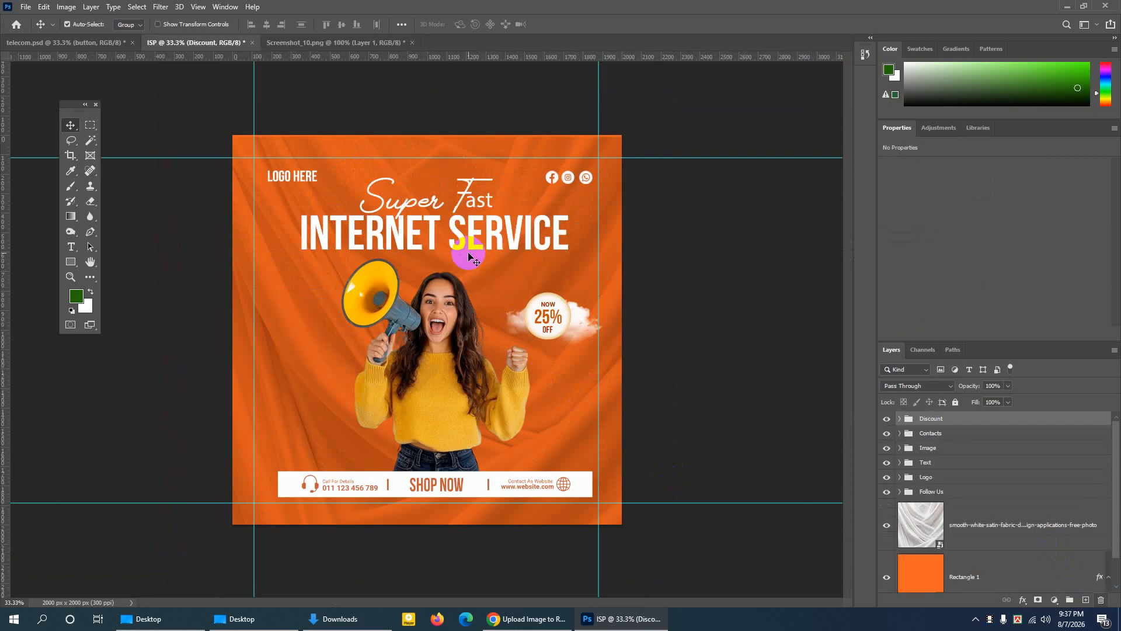
# Duplicate the button group with the feature panel from telecom.psd into the ISP document, keeping the name button, and return to ISP.
pyautogui.click(100, 41)
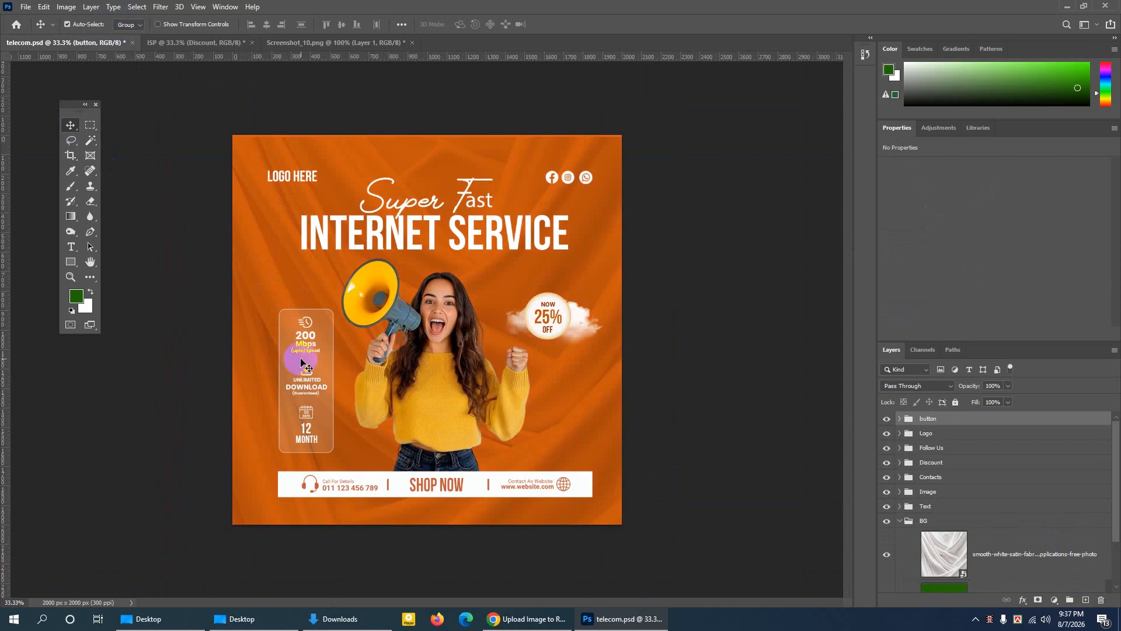
pyautogui.click(886, 418)
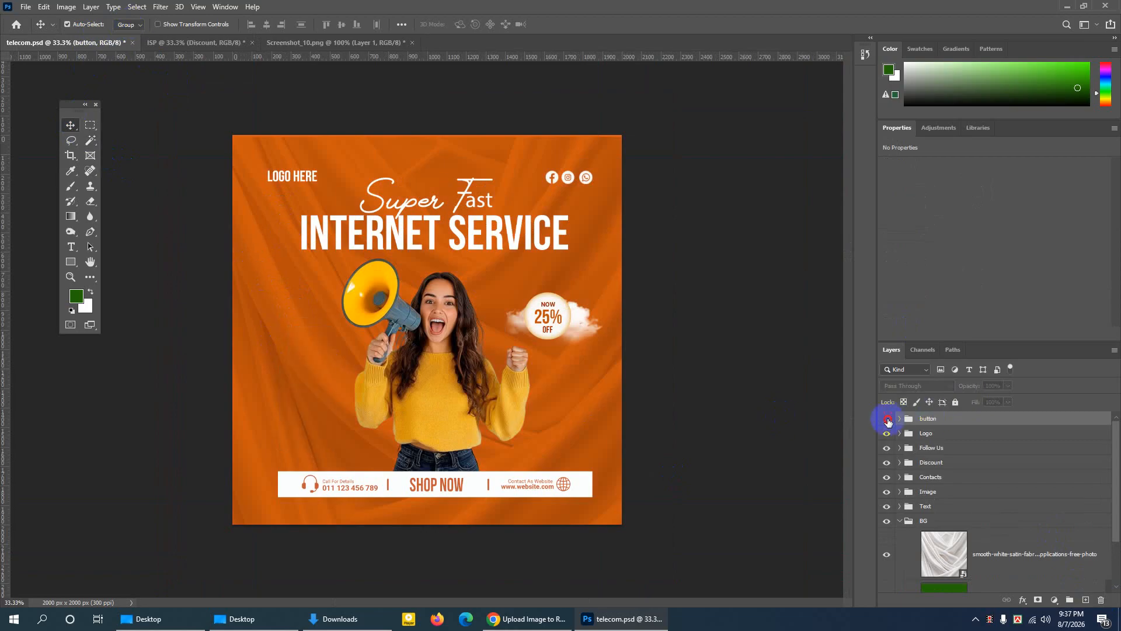
pyautogui.click(886, 420)
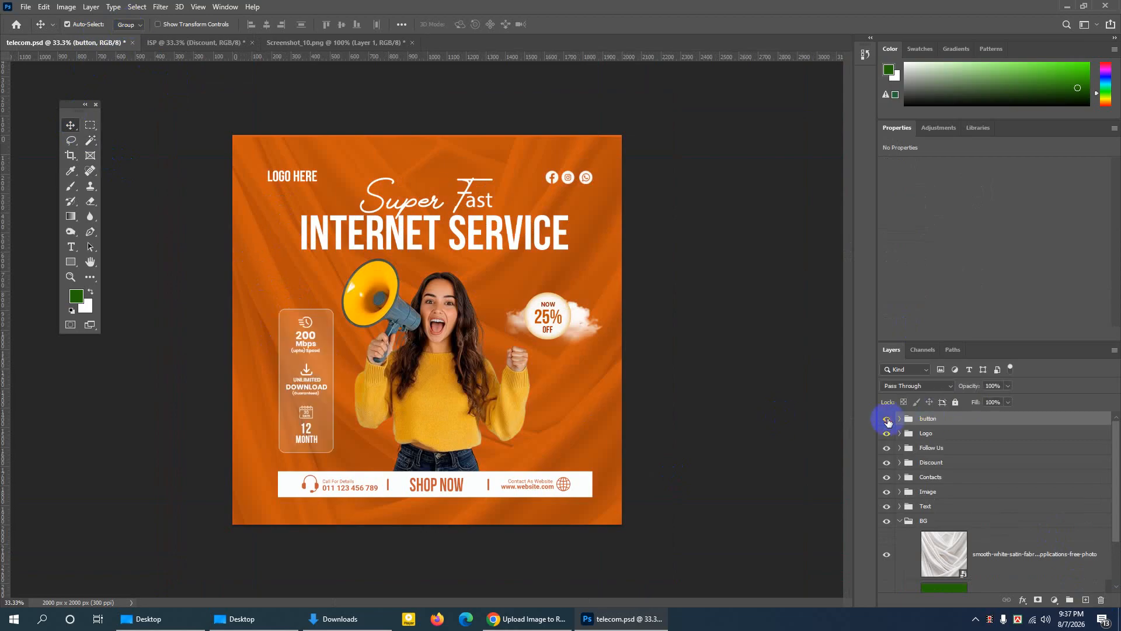
pyautogui.rightClick(922, 419)
pyautogui.click(934, 176)
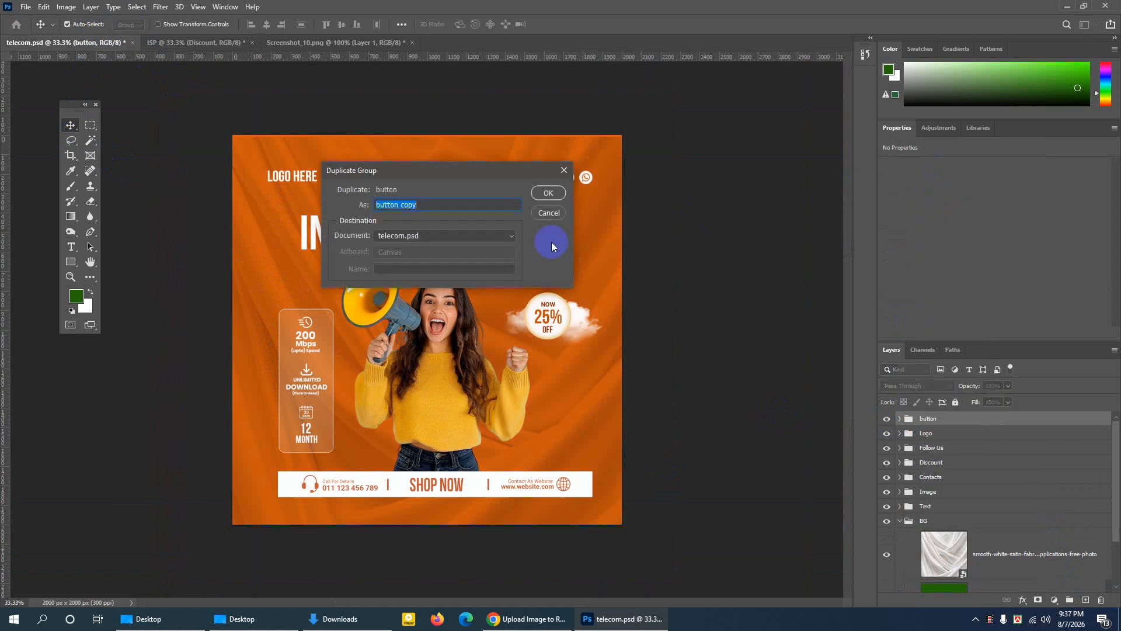
pyautogui.click(444, 236)
pyautogui.click(401, 248)
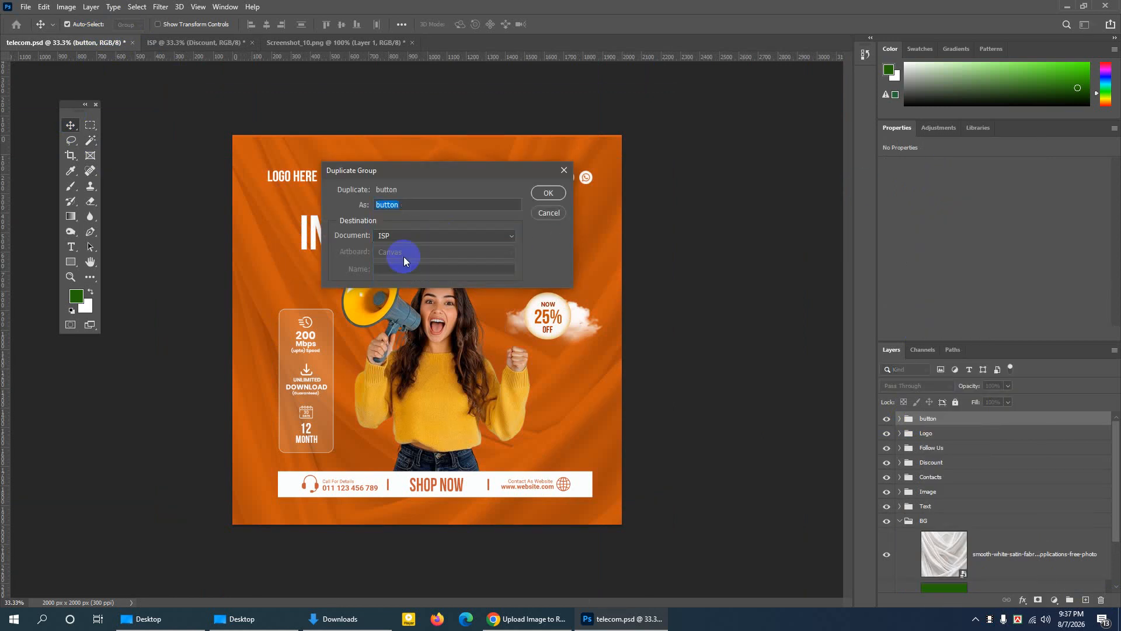
pyautogui.click(545, 193)
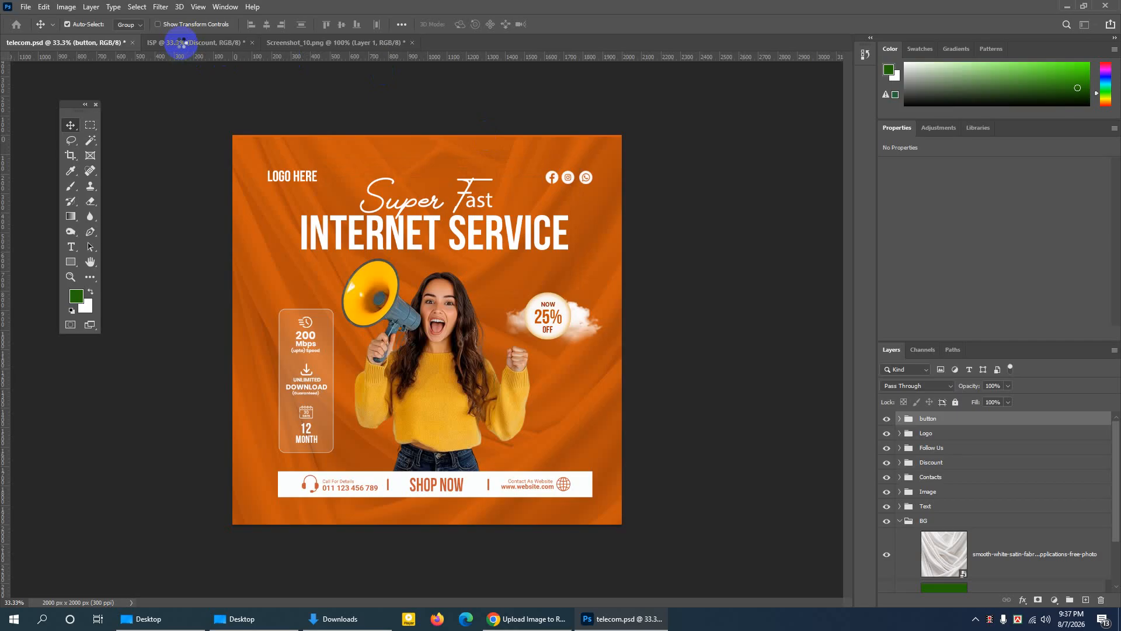
pyautogui.click(181, 42)
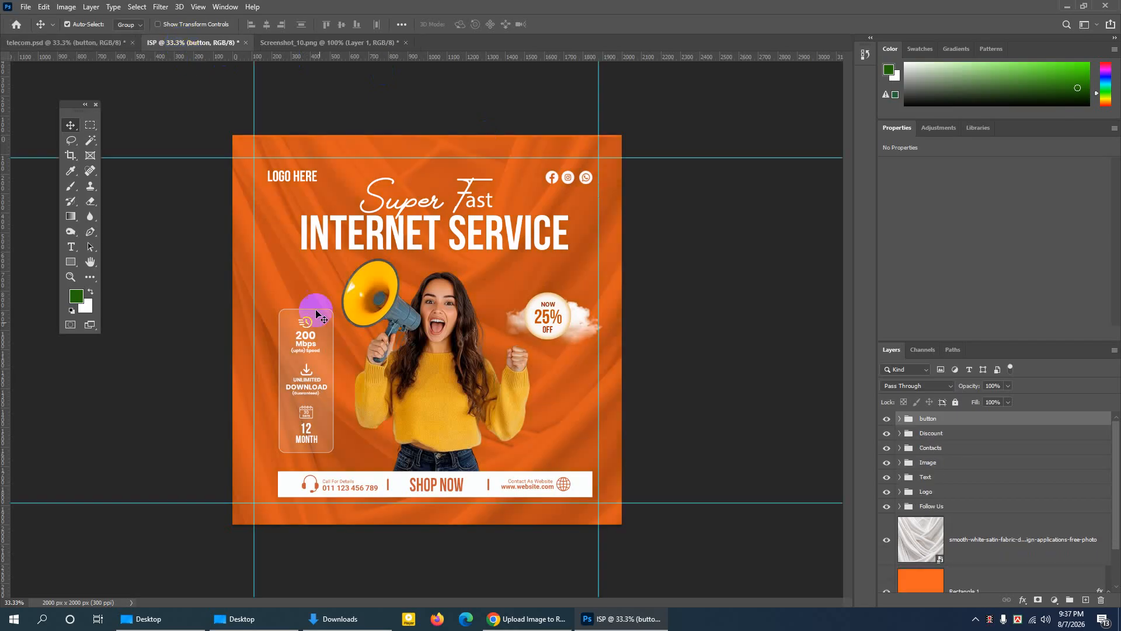
# Move the copied feature panel slightly lower beside the megaphone woman and fine-tune its position in small nudges.
pyautogui.click(83, 44)
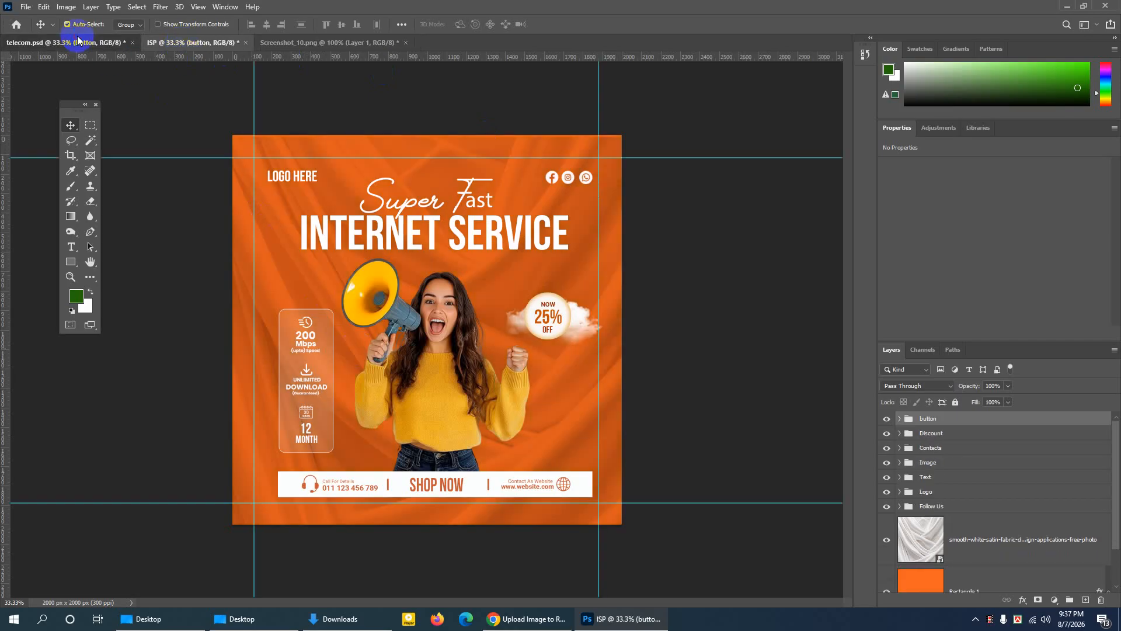
pyautogui.click(167, 44)
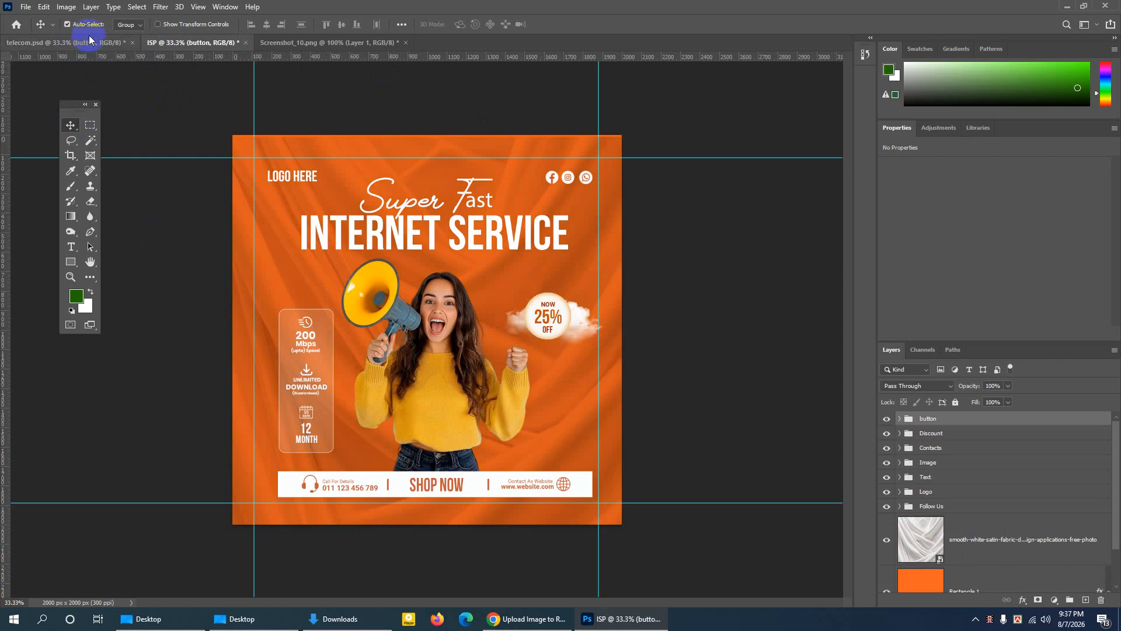
pyautogui.moveTo(316, 354); pyautogui.dragTo(310, 349)
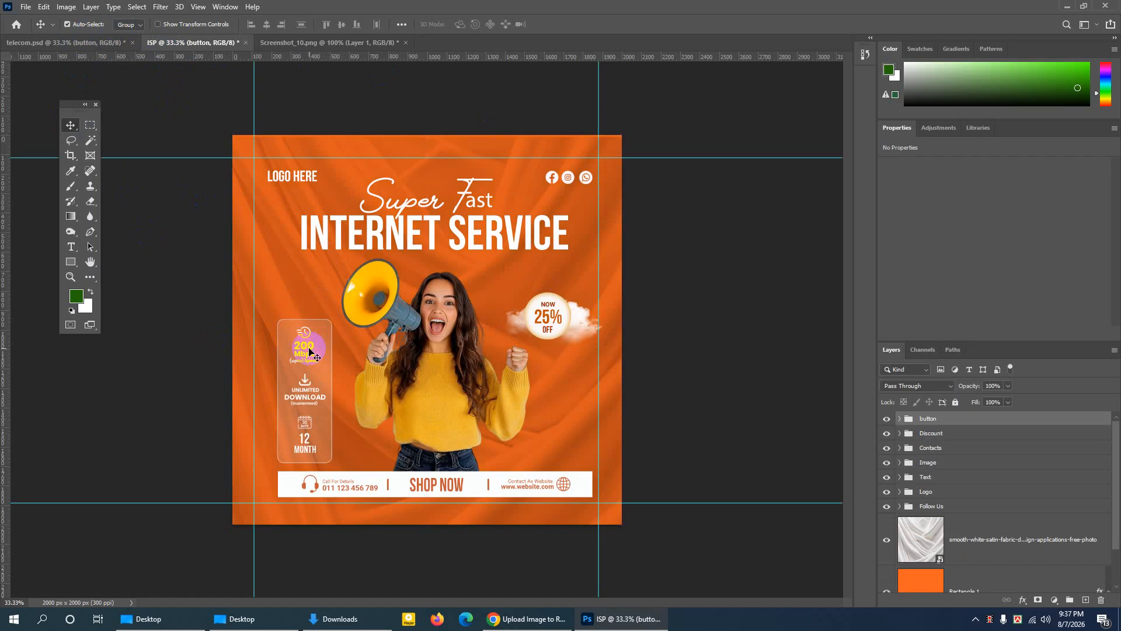
pyautogui.press('Up')
pyautogui.press('Up')
pyautogui.press('Up')
pyautogui.press('Left')
pyautogui.press('Left')
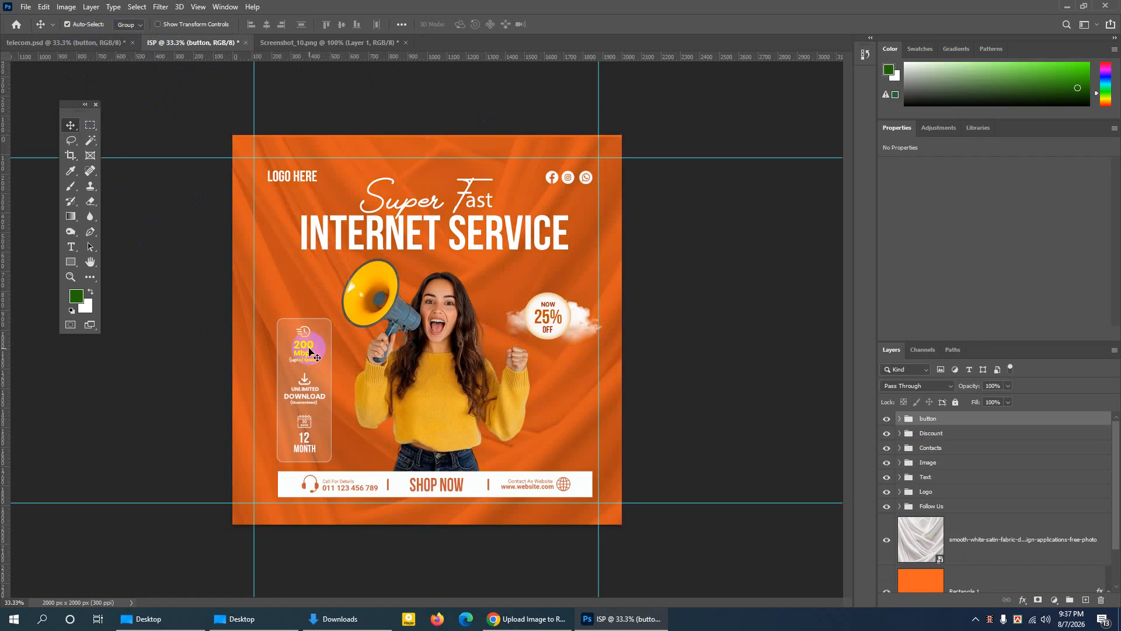
pyautogui.press('Up')
pyautogui.press('Up')
pyautogui.press('Up')
pyautogui.press('Up')
pyautogui.press('Up')
pyautogui.press('Up')
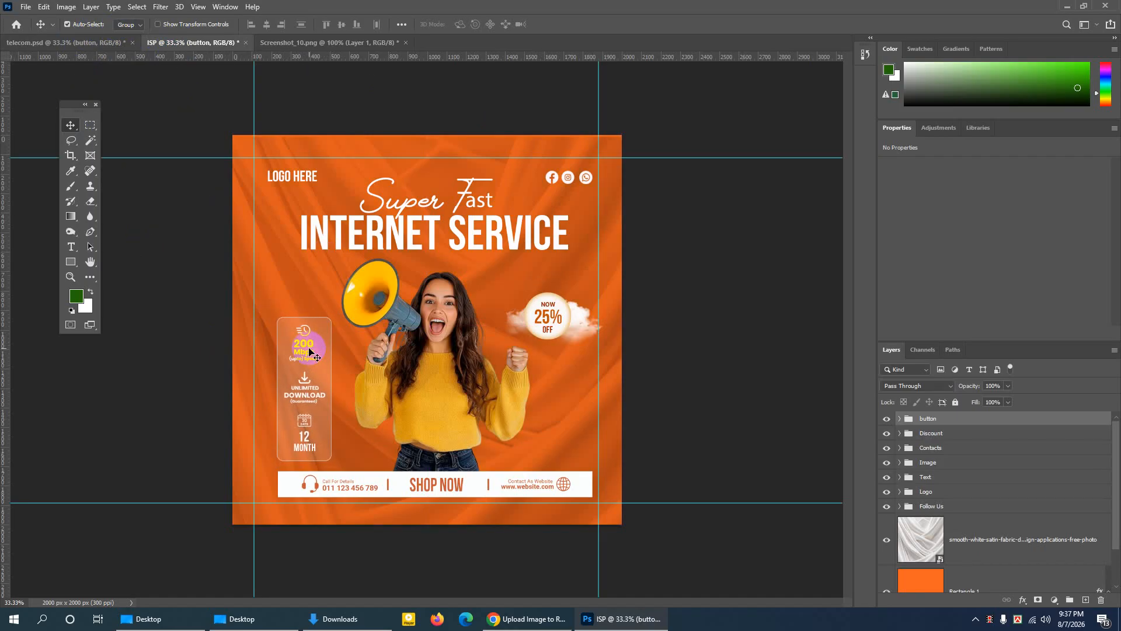
pyautogui.press('Right')
pyautogui.press('Right')
pyautogui.press('Right')
pyautogui.moveTo(310, 350)
pyautogui.mouseDown()
pyautogui.moveTo(303, 395)
pyautogui.moveTo(305, 374)
pyautogui.moveTo(406, 316)
pyautogui.moveTo(376, 338)
pyautogui.moveTo(310, 338)
pyautogui.mouseUp()
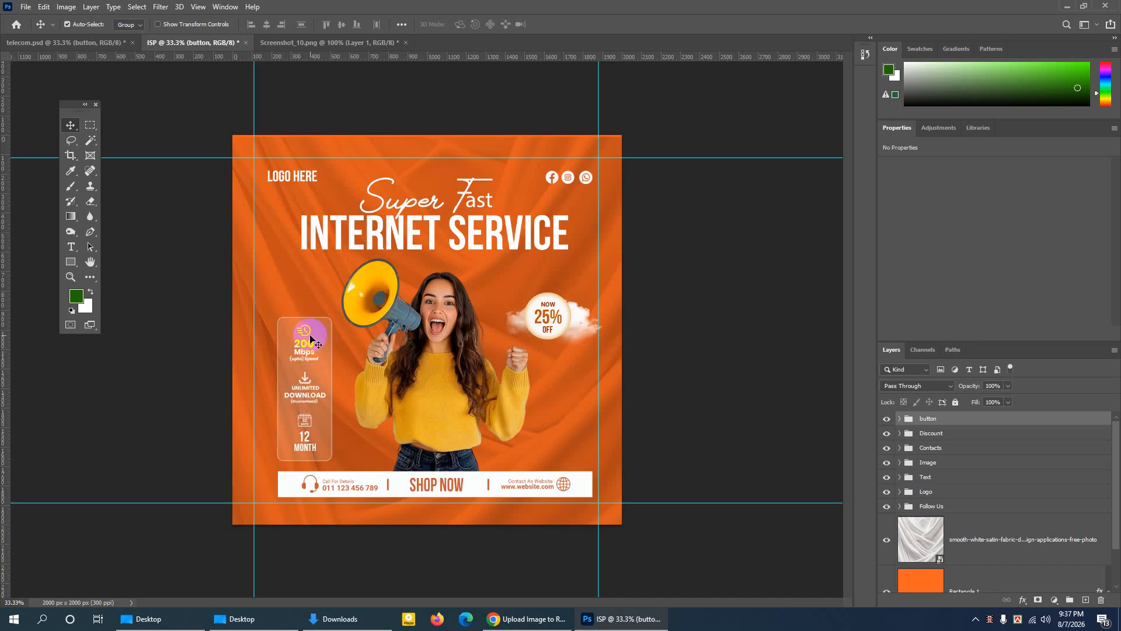
# Switch to Chrome, search Google for flaticon in a new tab, and open the Flaticon website.
pyautogui.hotkey('ctrl', '+')
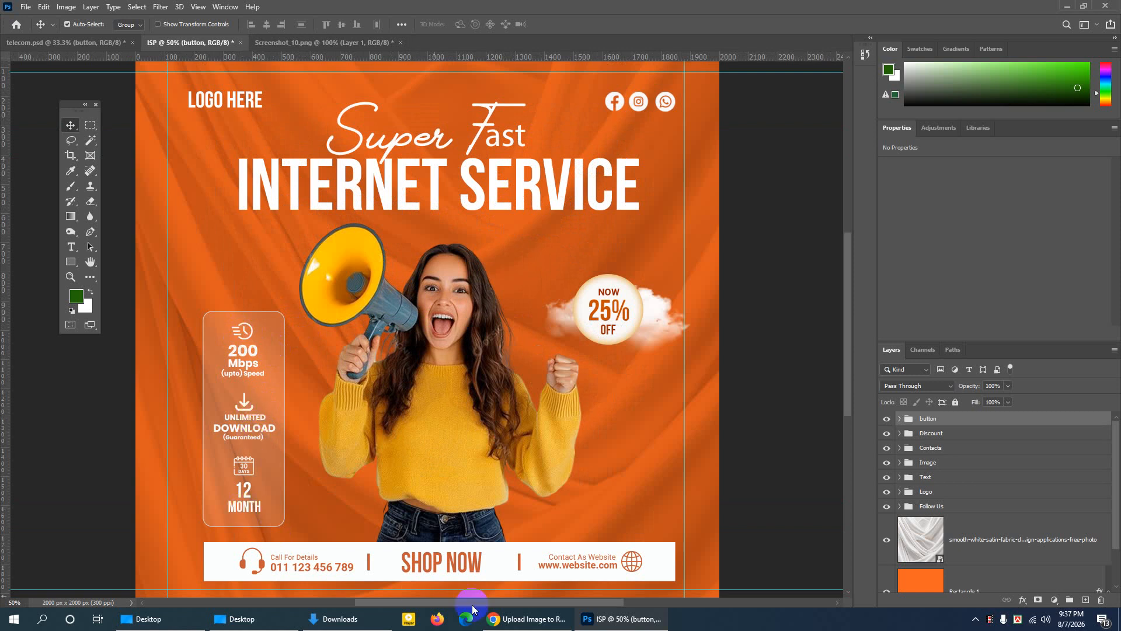
pyautogui.click(516, 618)
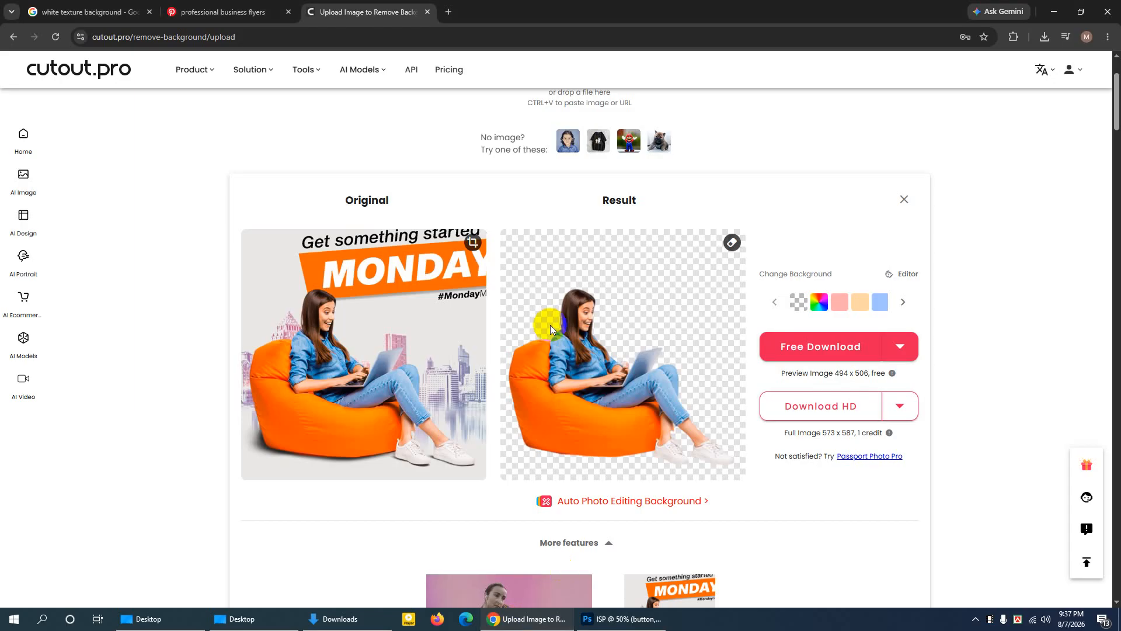
pyautogui.click(449, 13)
pyautogui.click(413, 221)
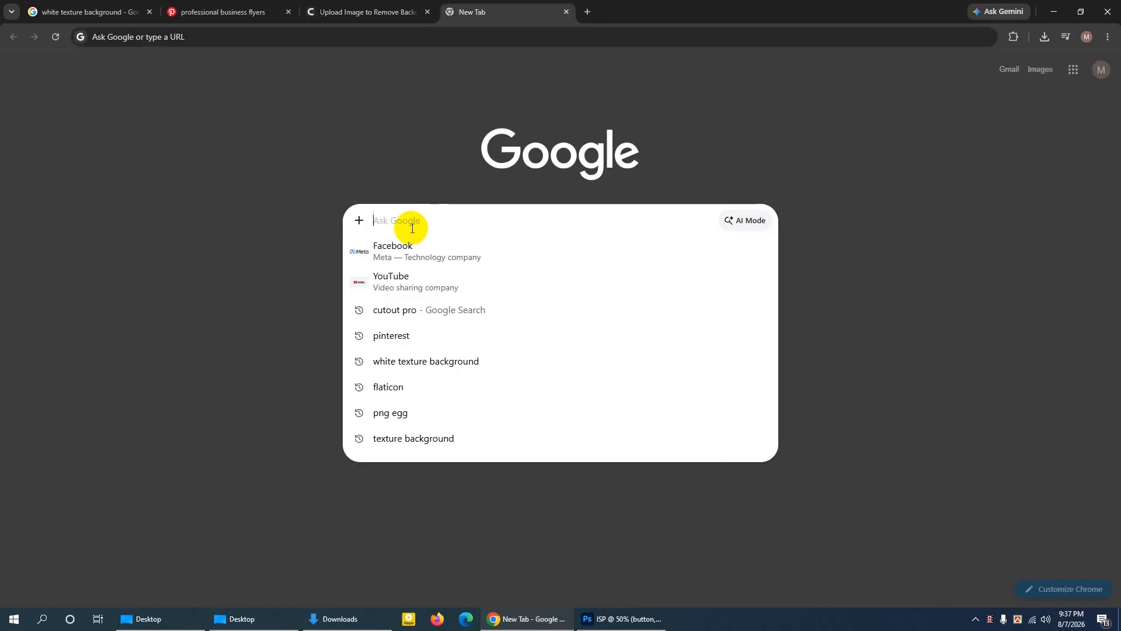
pyautogui.write('fl')
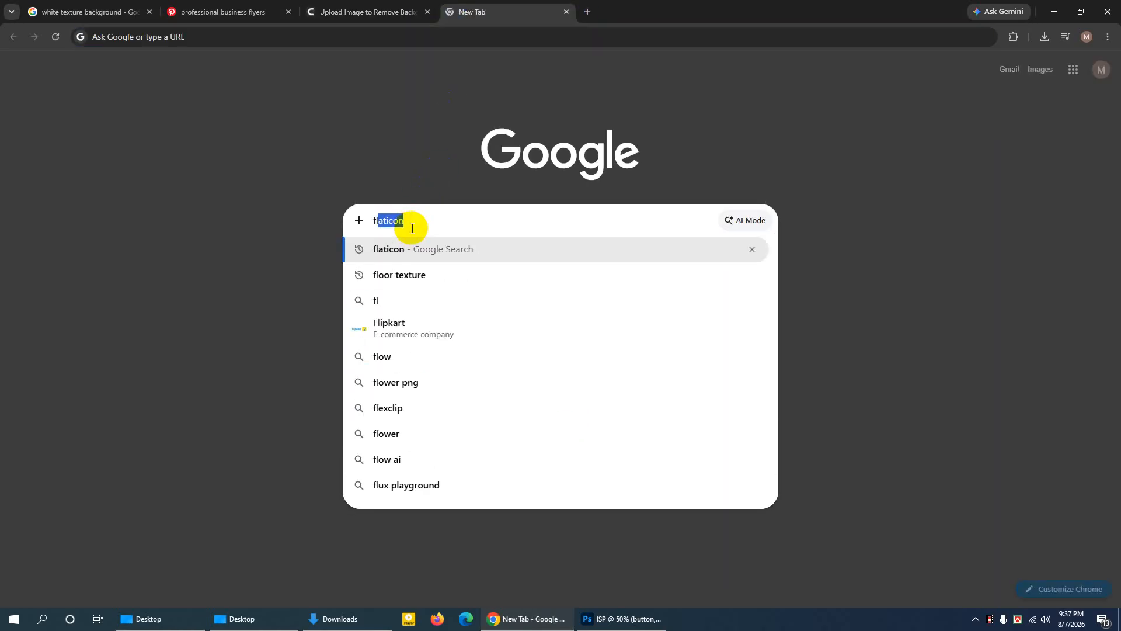
pyautogui.press('Return')
pyautogui.click(168, 199)
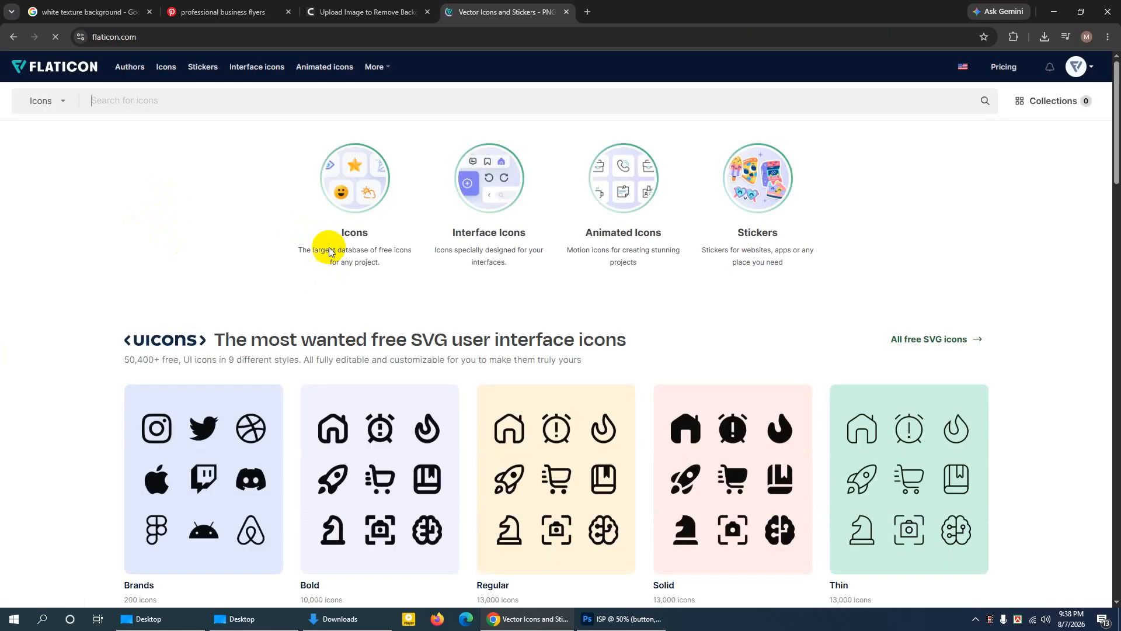
# Search Flaticon for speed icons.
pyautogui.click(201, 107)
pyautogui.write('sp')
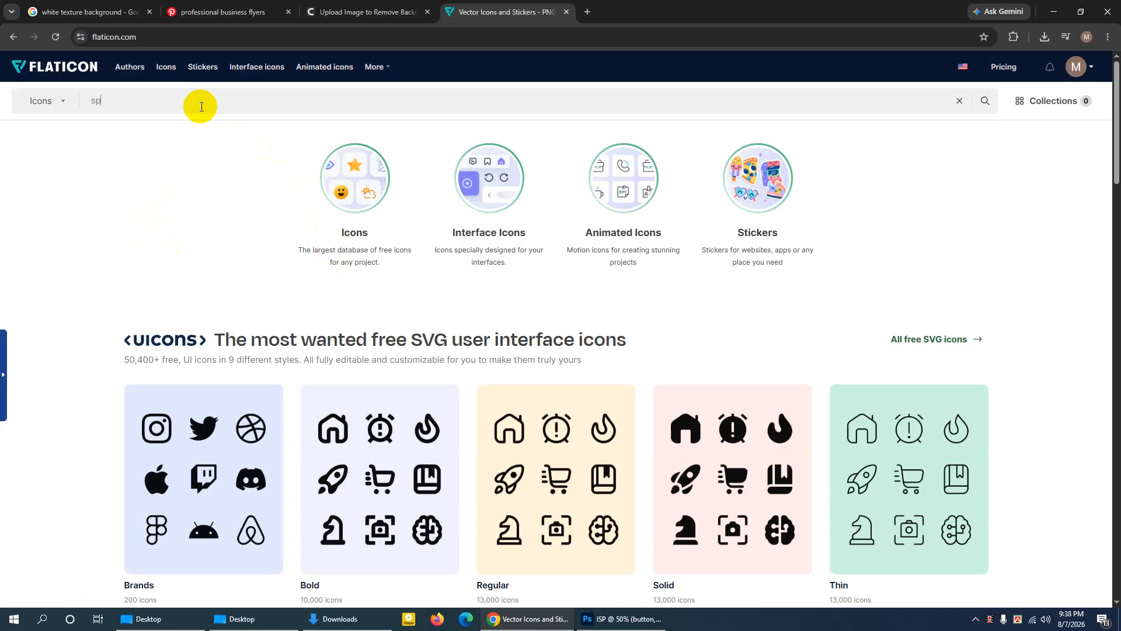
pyautogui.write('eed')
pyautogui.press('Return')
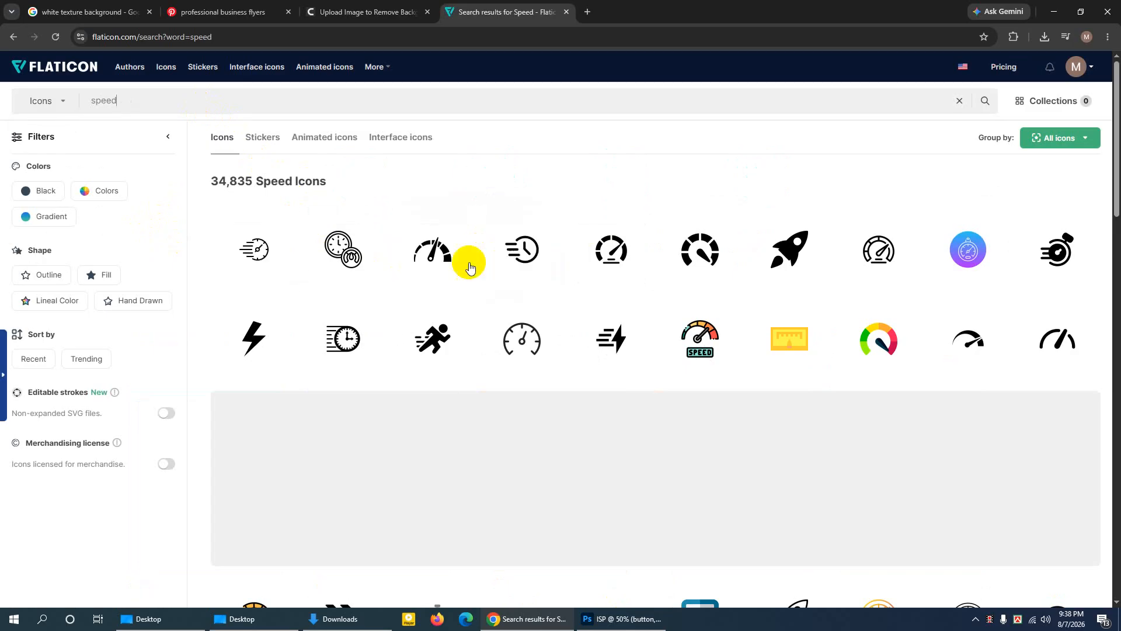
# Download the black Speedometer icon with the free option and dismiss the attribution notice.
pyautogui.moveTo(458, 268)
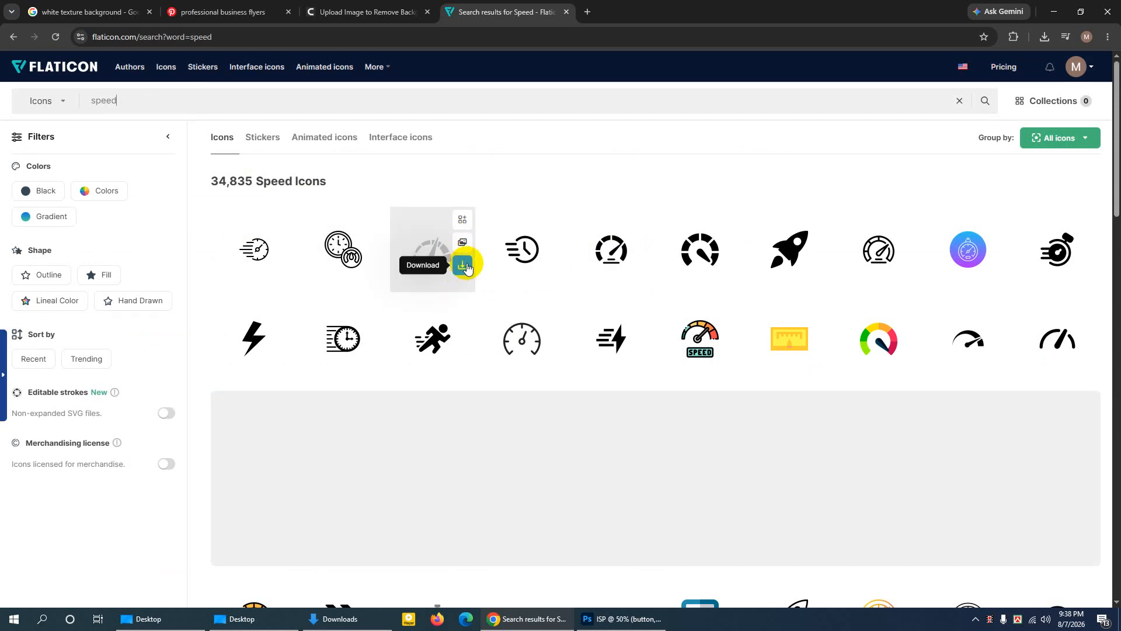
pyautogui.click(461, 267)
pyautogui.click(448, 339)
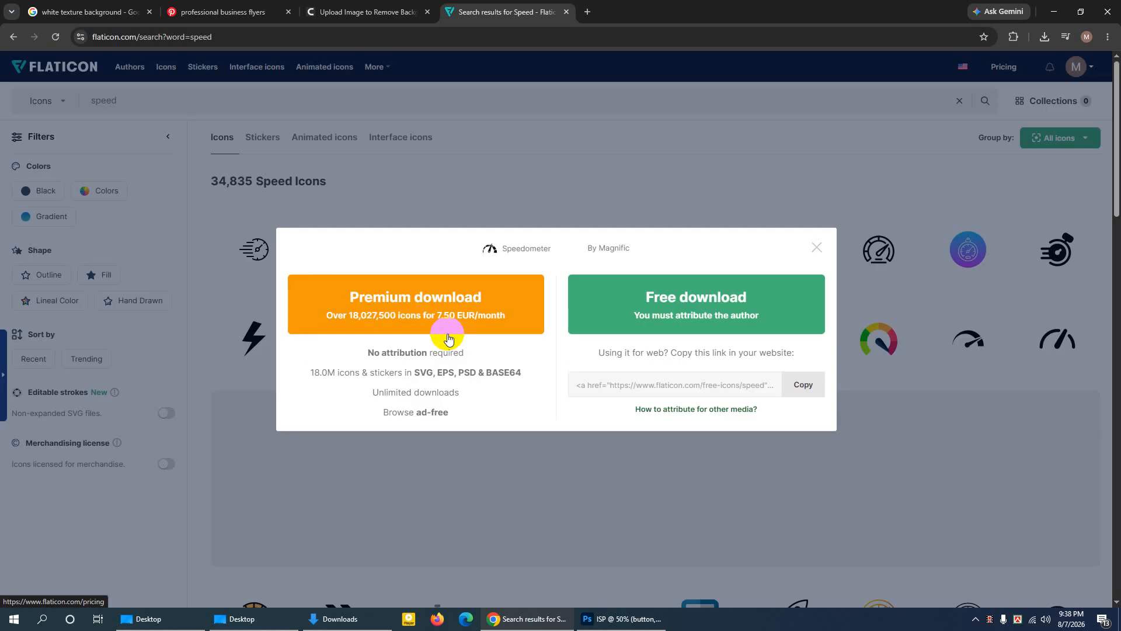
pyautogui.click(675, 287)
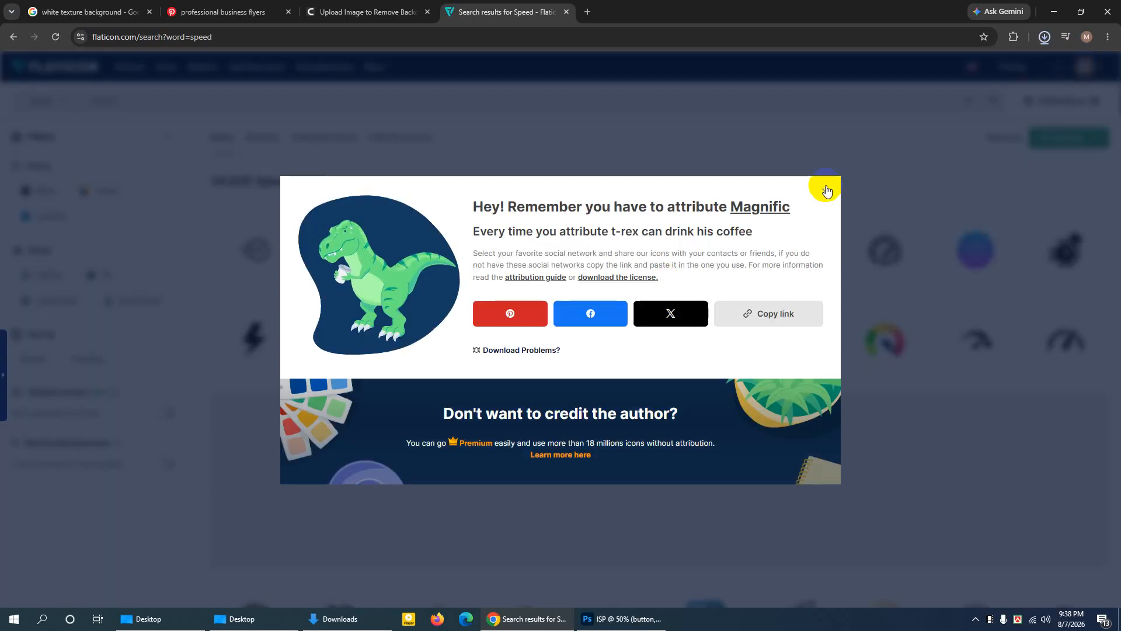
pyautogui.click(826, 189)
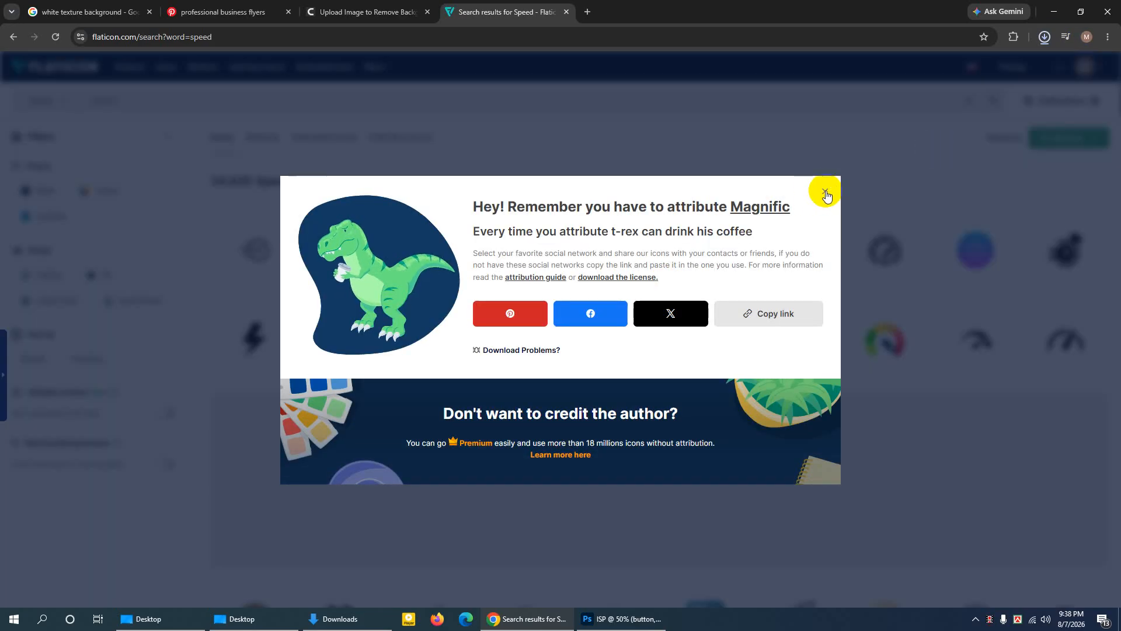
# Place speedometer (1).png from the Downloads folder into the ISP document, scaled to about 4.12% just above the feature panel.
pyautogui.click(1045, 38)
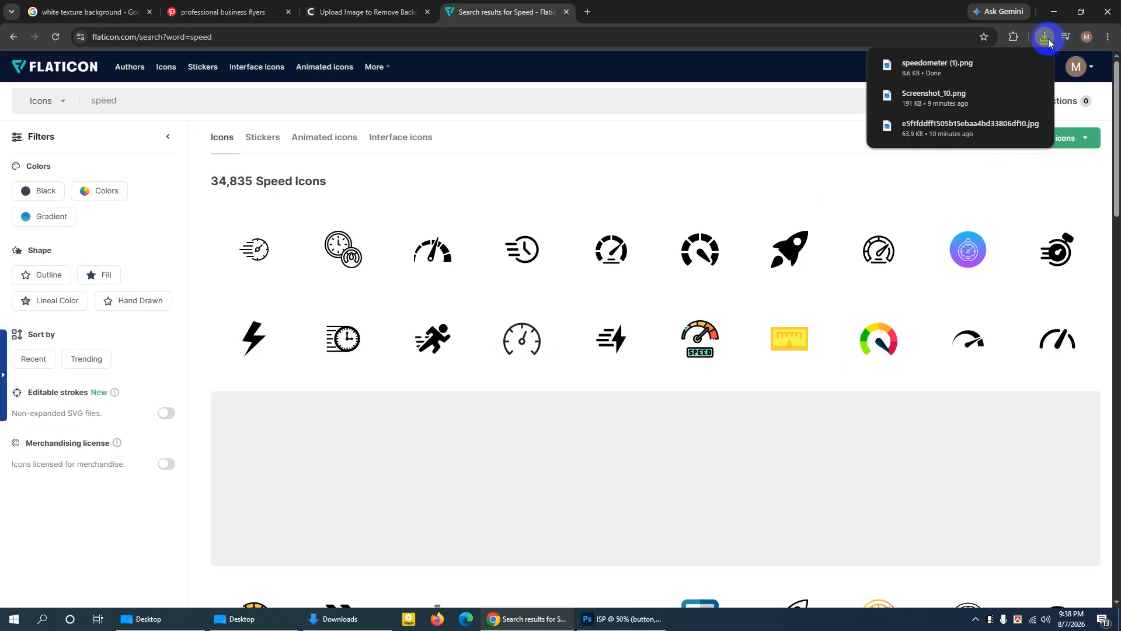
pyautogui.click(1011, 66)
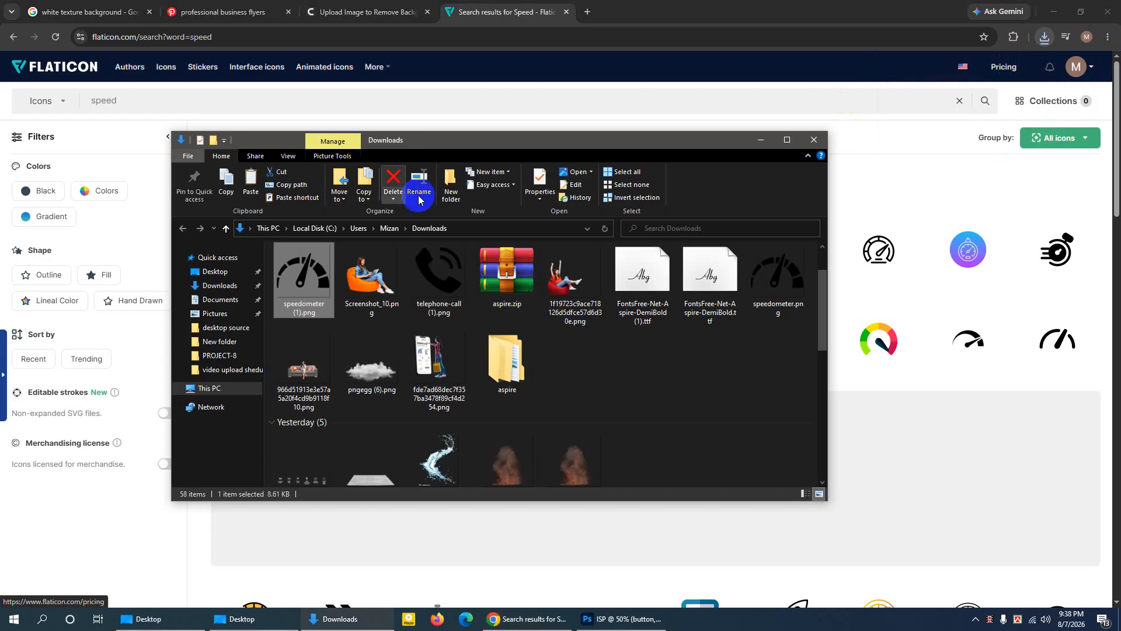
pyautogui.moveTo(304, 279); pyautogui.dragTo(438, 364)
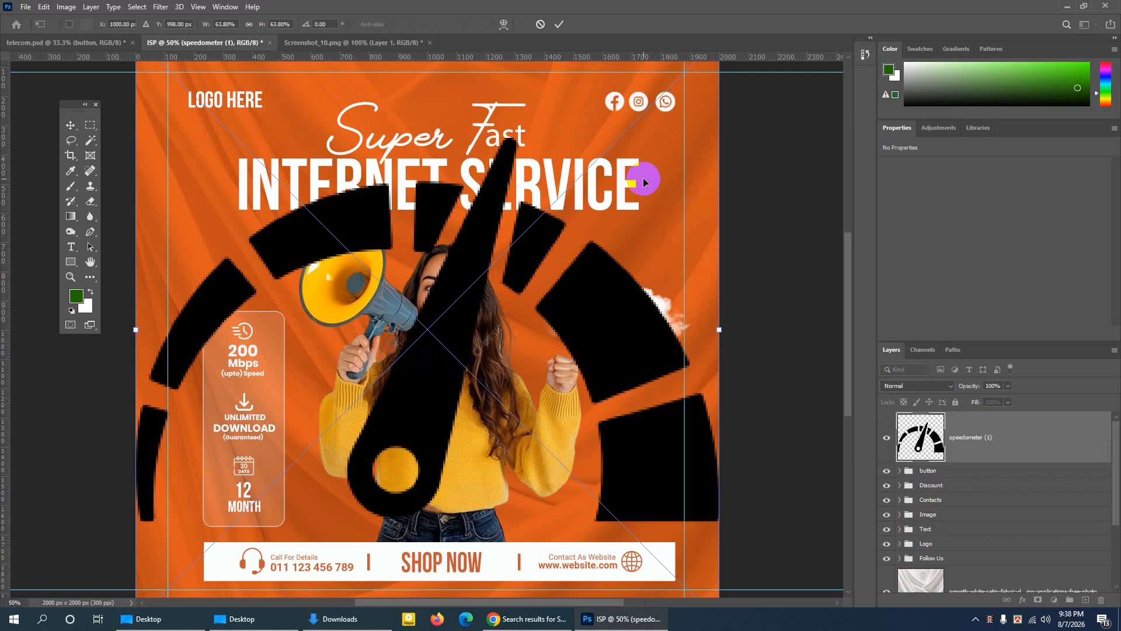
pyautogui.hotkey('ctrl', '-')
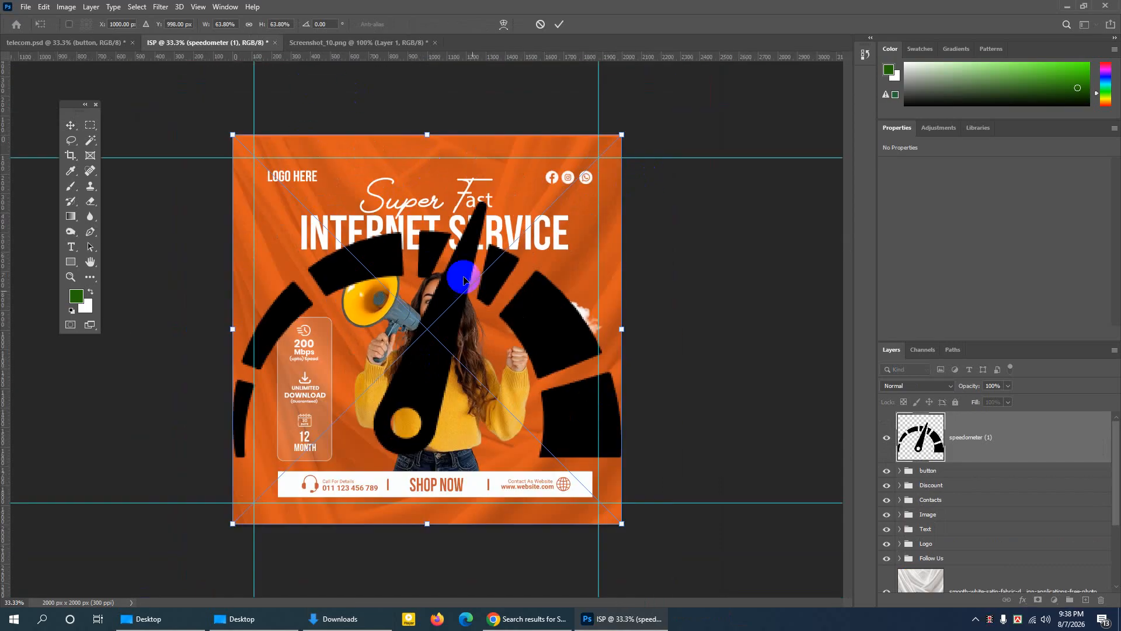
pyautogui.moveTo(621, 523); pyautogui.dragTo(303, 299)
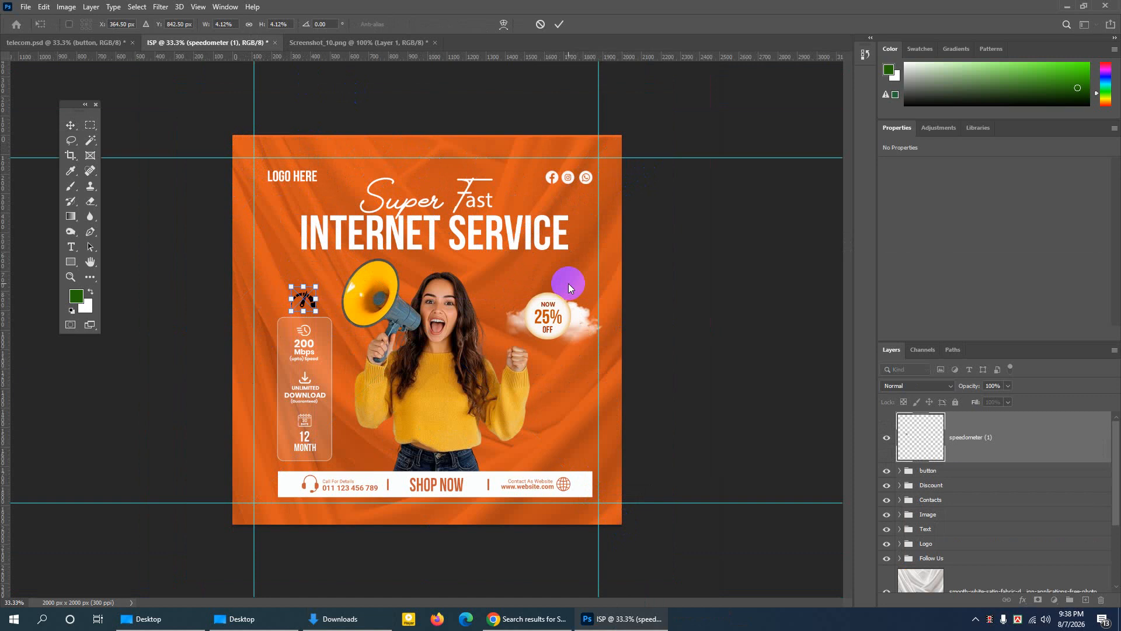
pyautogui.press('Return')
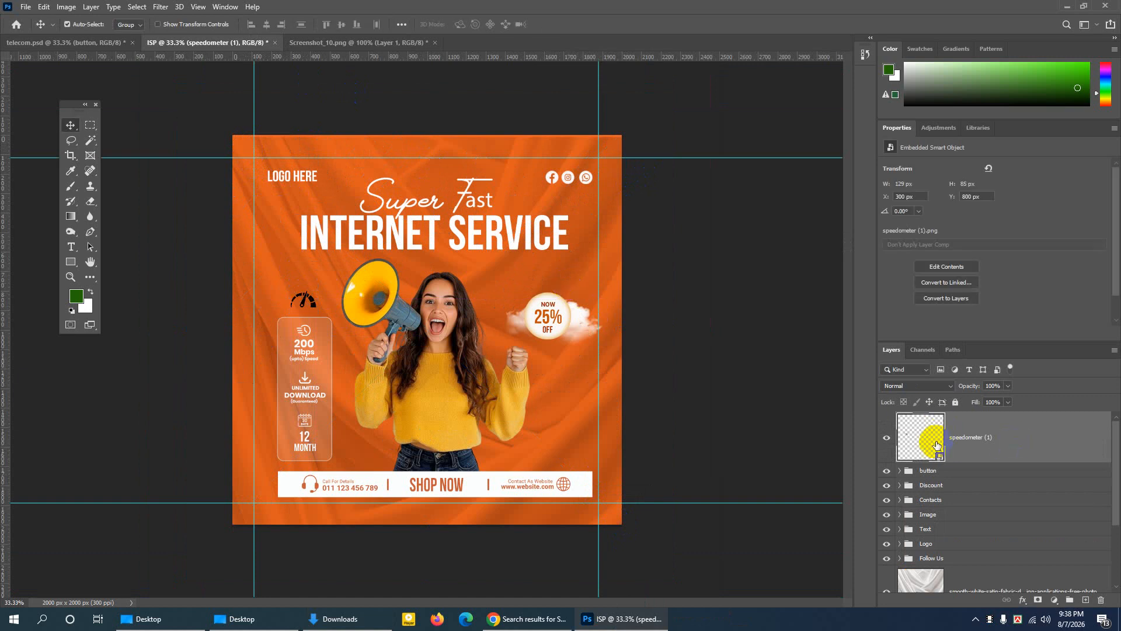
# Add a Color Overlay to the speedometer (1) layer in near-white fcfbfb.
pyautogui.click(885, 439)
pyautogui.click(886, 438)
pyautogui.doubleClick(1011, 438)
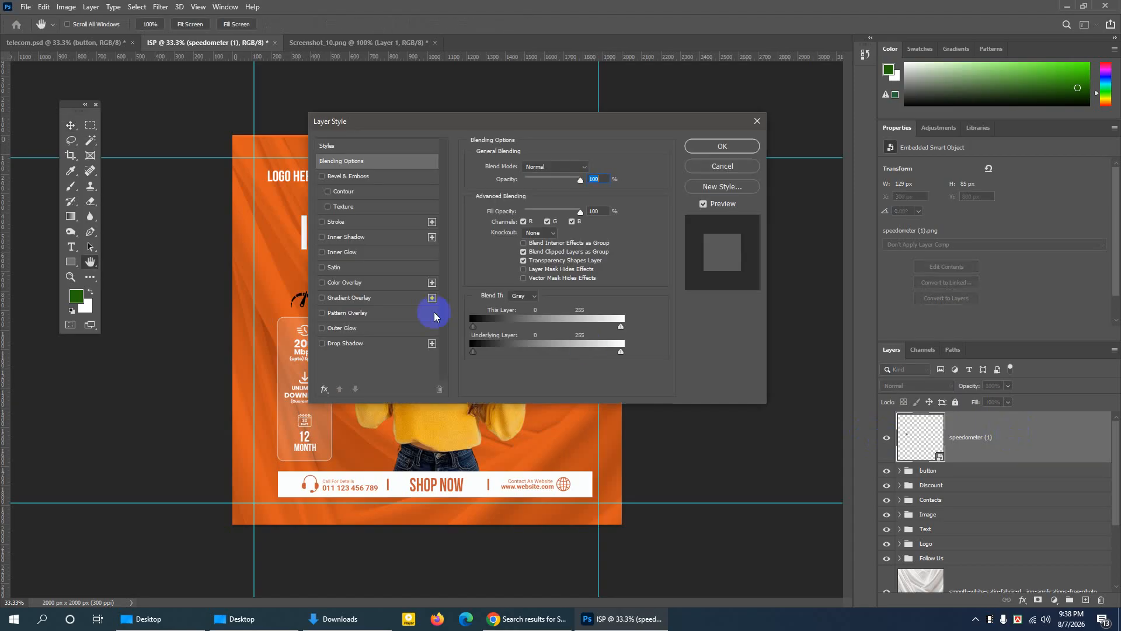
pyautogui.click(345, 282)
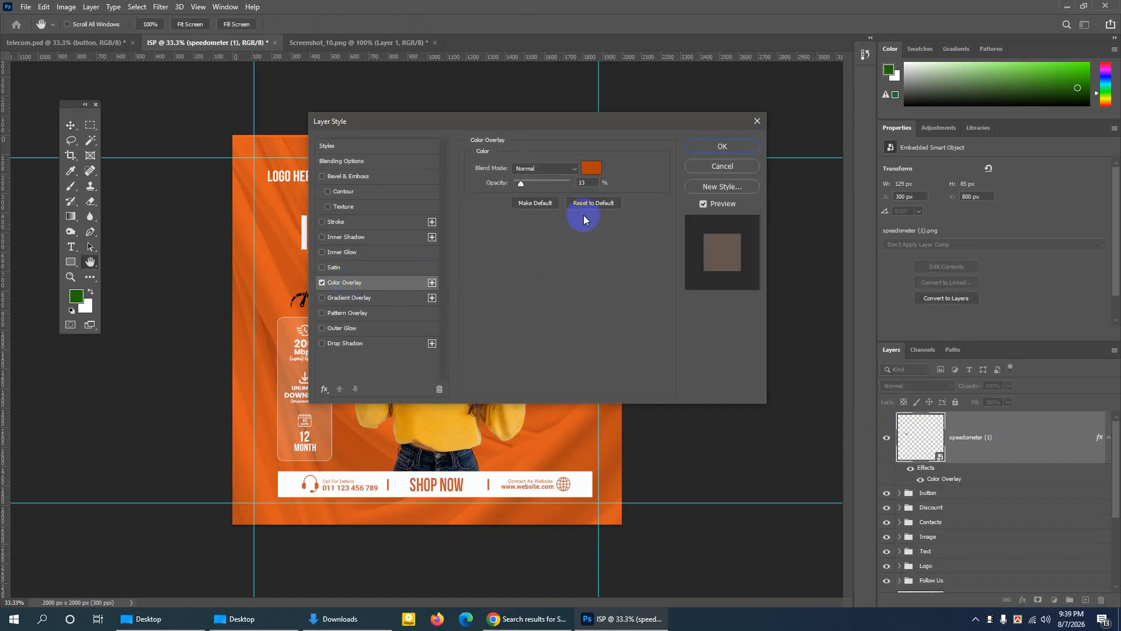
pyautogui.click(589, 174)
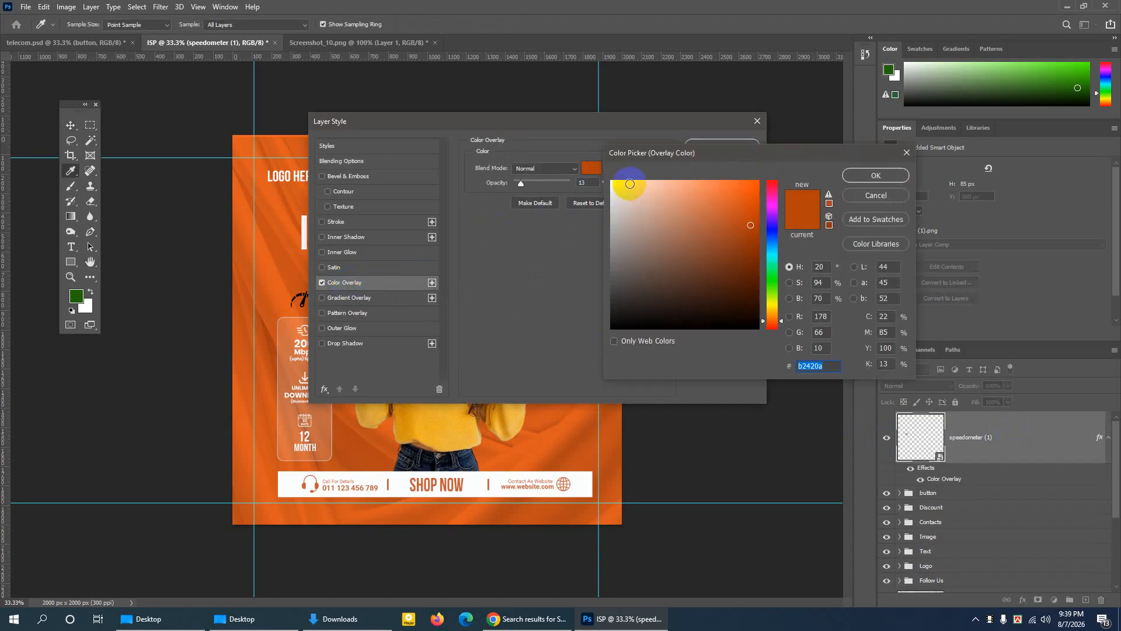
pyautogui.click(611, 181)
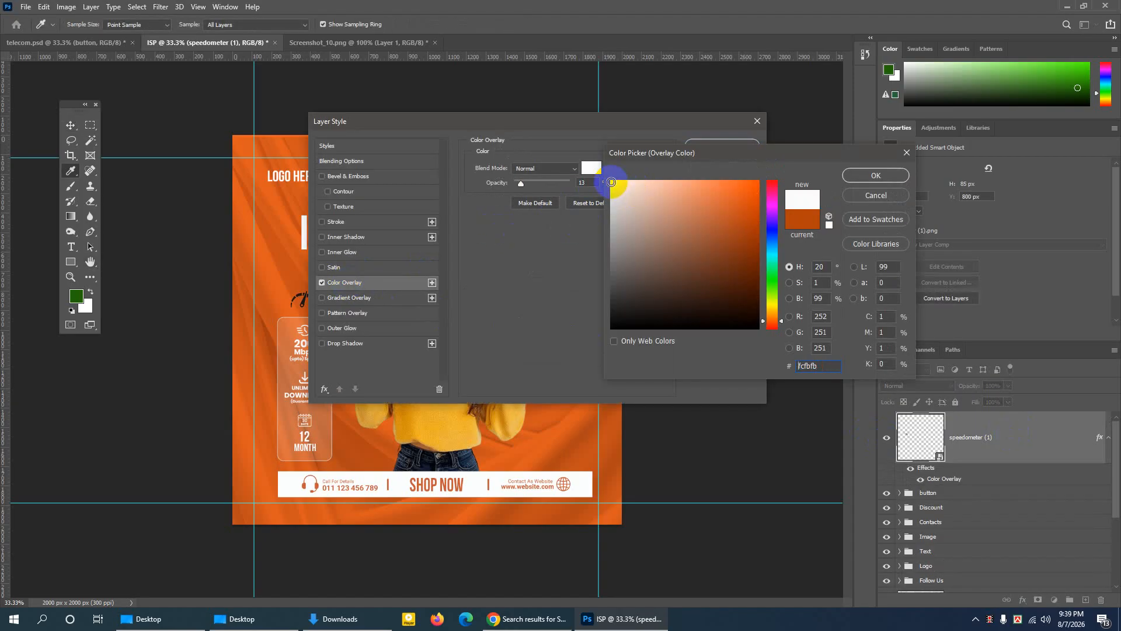
pyautogui.click(848, 178)
pyautogui.click(722, 147)
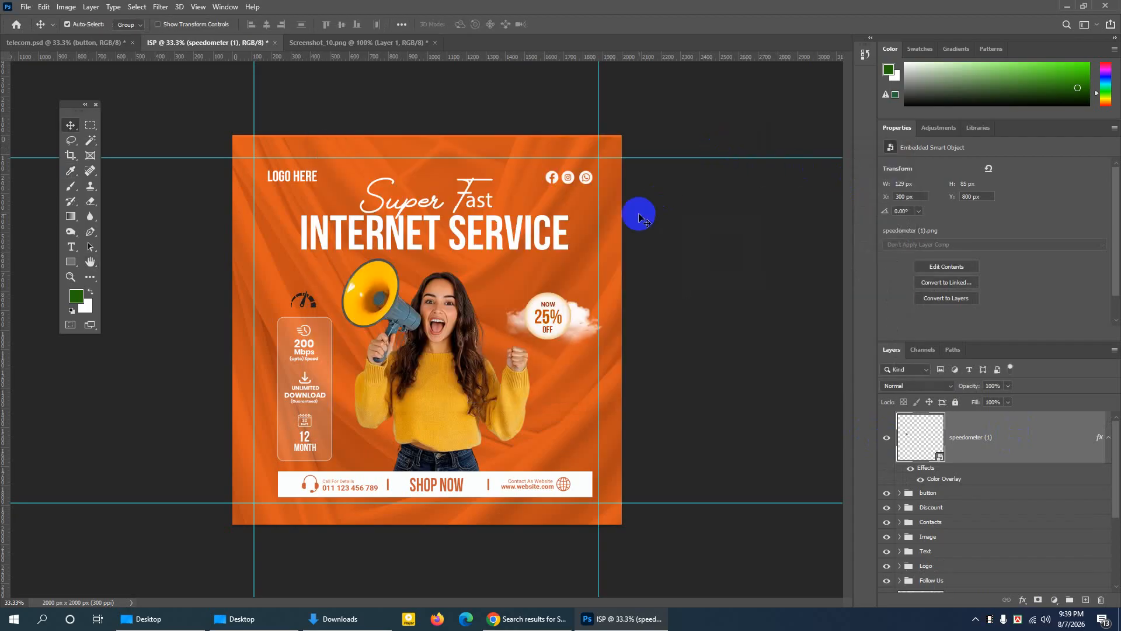
# Compare the design with the speedometer (1) layer hidden and shown.
pyautogui.click(886, 438)
pyautogui.click(886, 438)
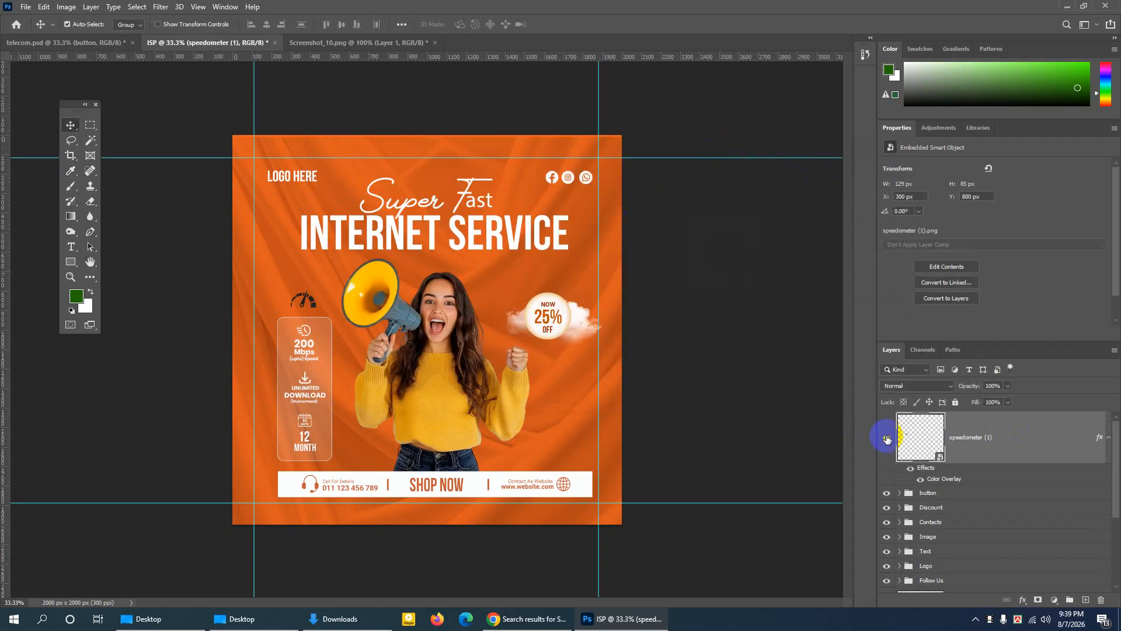
pyautogui.click(886, 439)
pyautogui.click(886, 439)
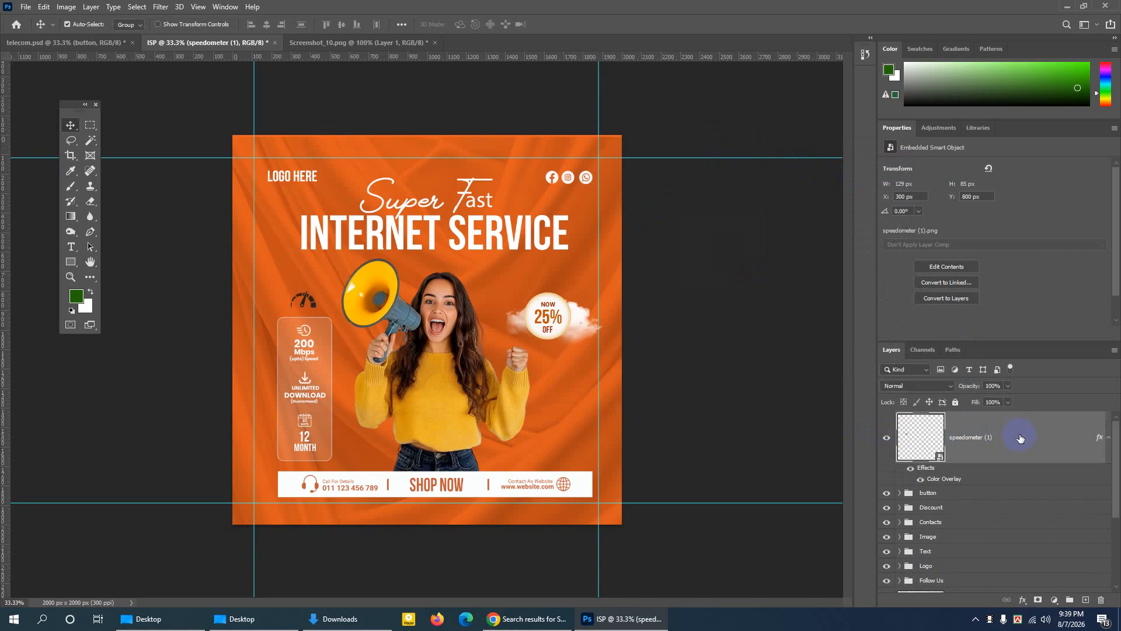
pyautogui.click(140, 284)
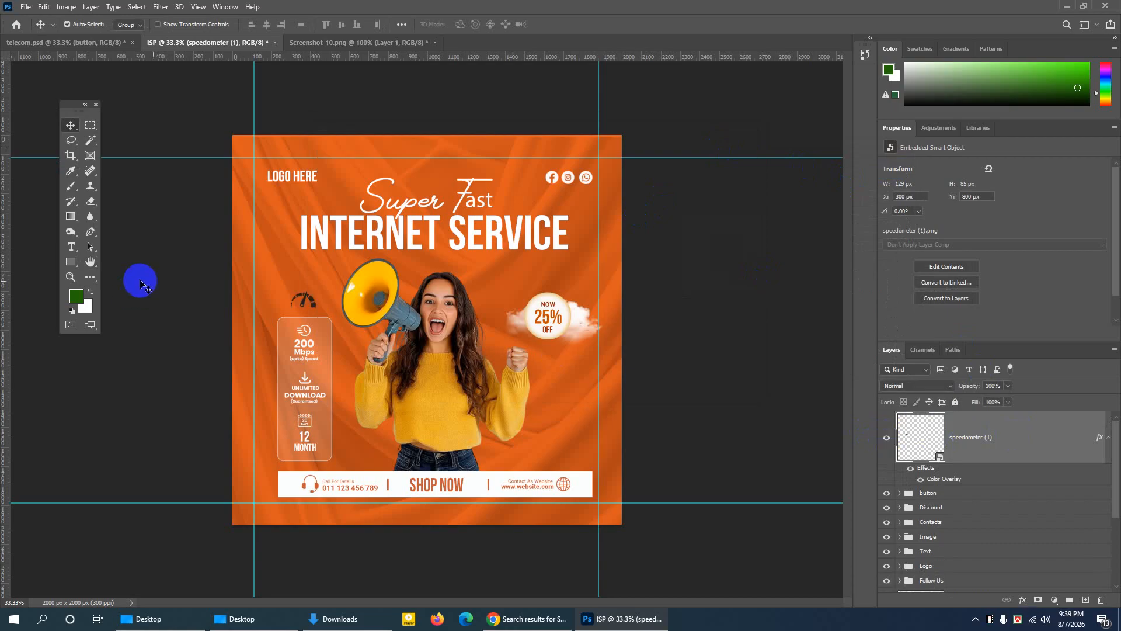
pyautogui.click(887, 438)
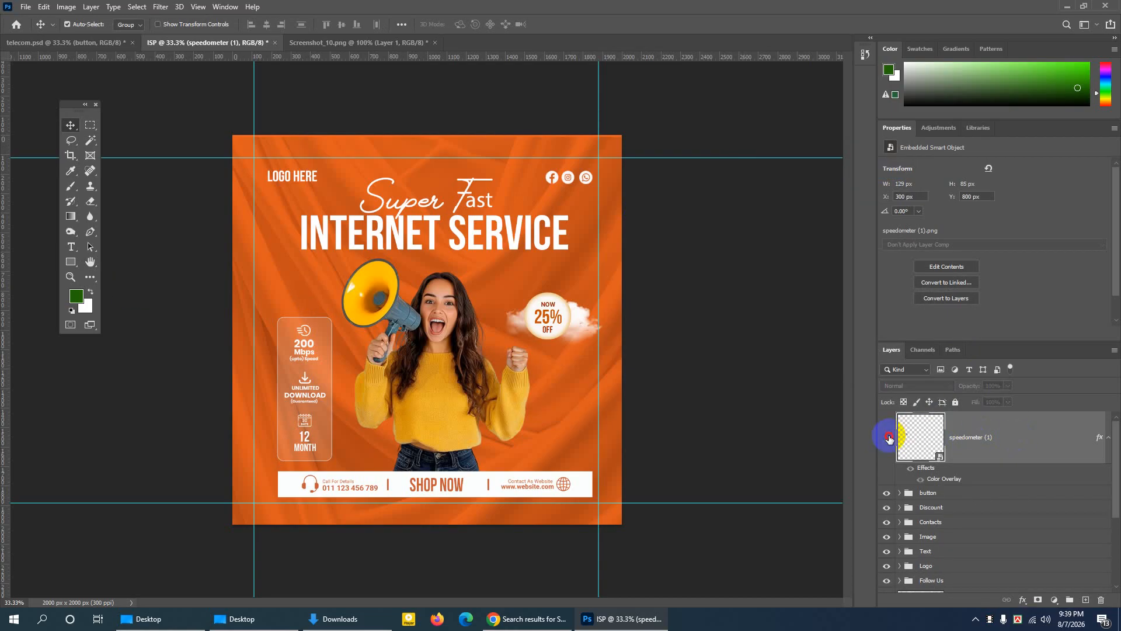
pyautogui.click(888, 438)
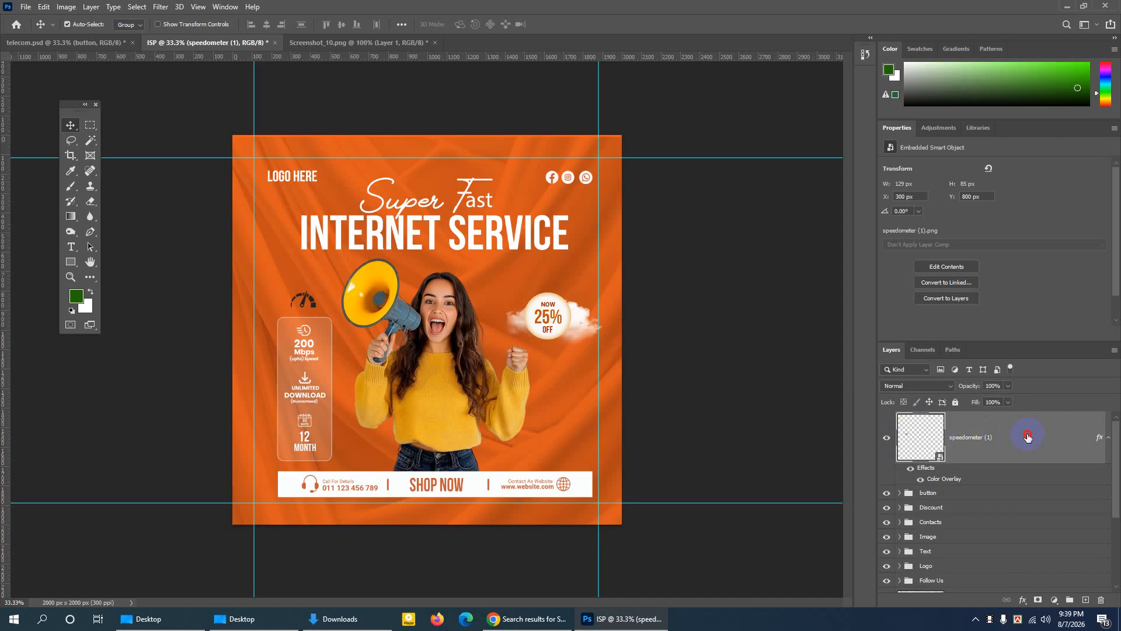
# Change the speedometer (1) layer's Color Overlay colour to off-white fbf8f7.
pyautogui.doubleClick(1028, 436)
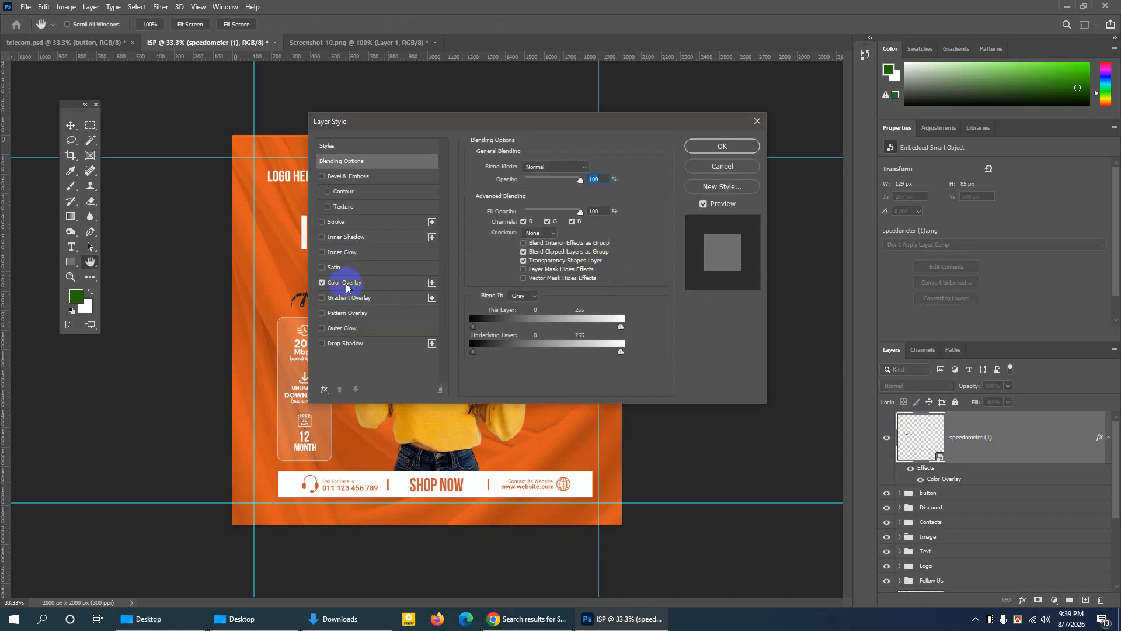
pyautogui.click(344, 283)
pyautogui.moveTo(531, 122); pyautogui.dragTo(597, 124)
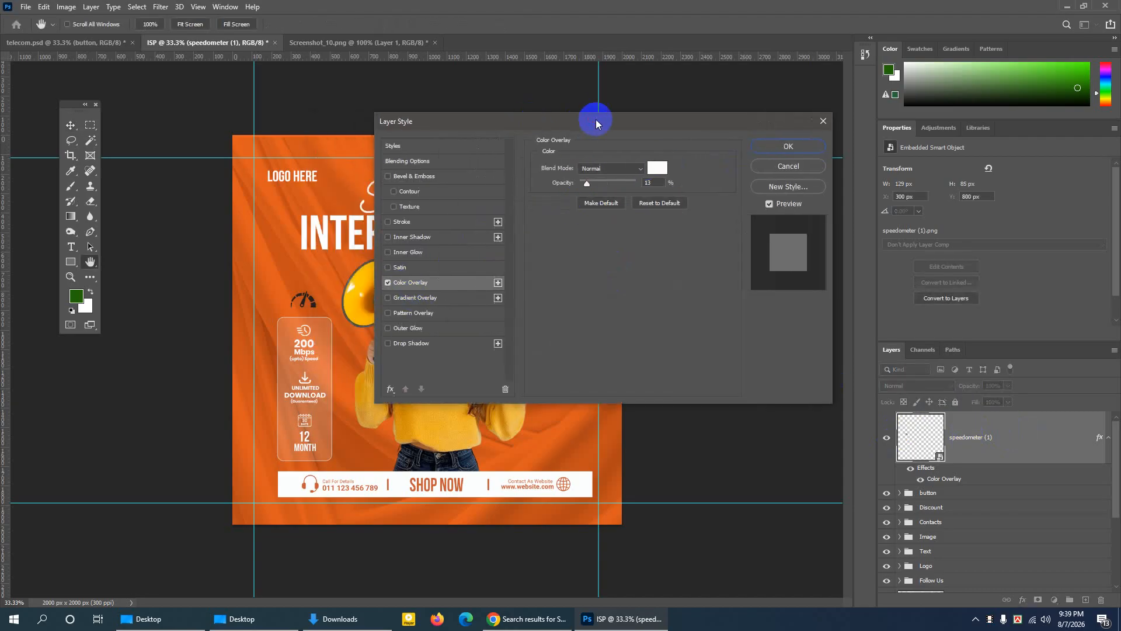
pyautogui.click(656, 168)
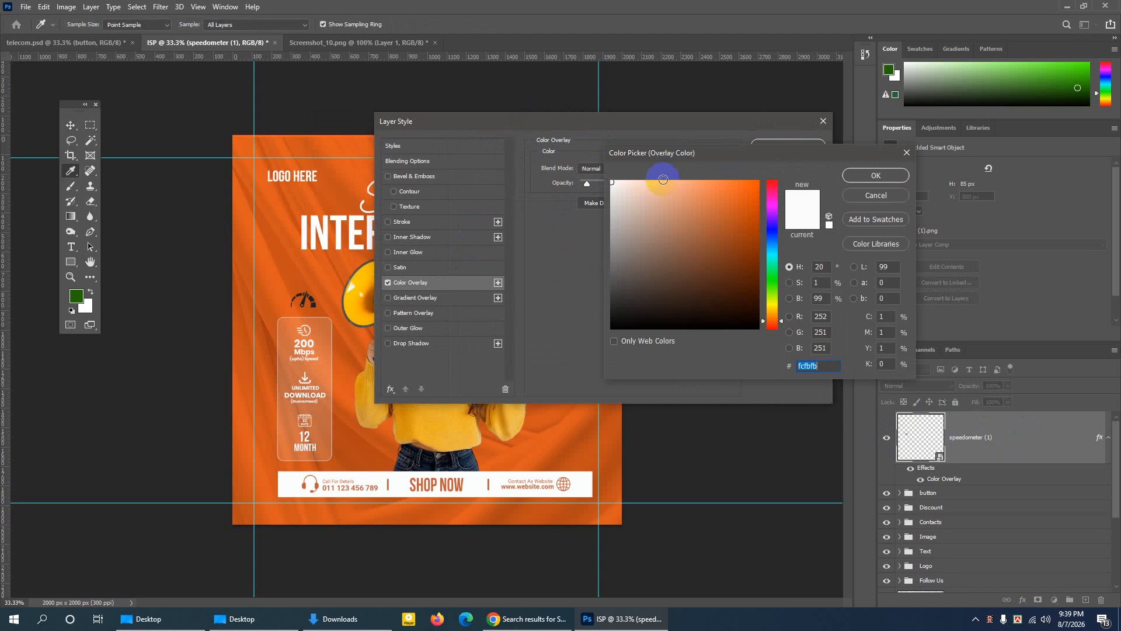
pyautogui.click(613, 182)
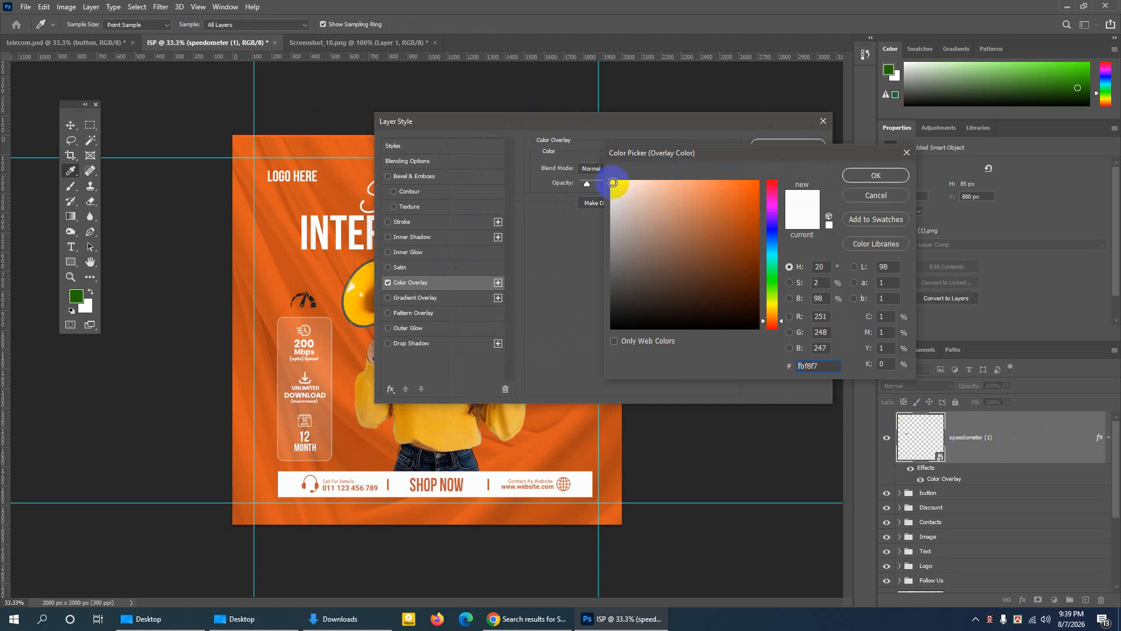
pyautogui.click(869, 176)
pyautogui.click(803, 149)
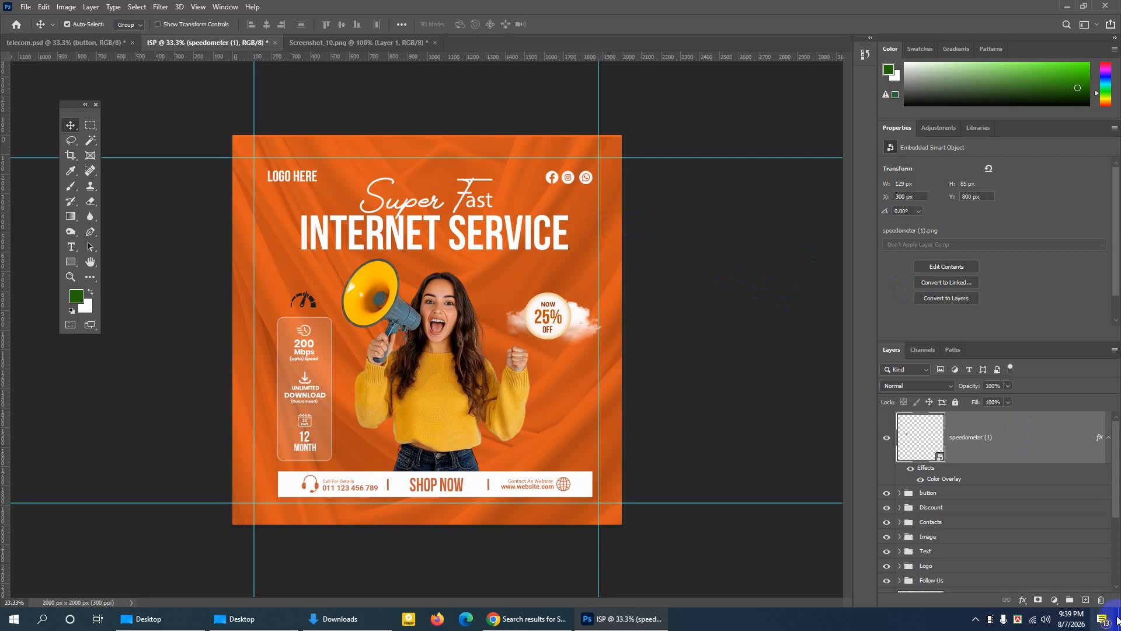
# Decline the deletion of the speedometer (1) layer and hide the layer instead.
pyautogui.click(1101, 601)
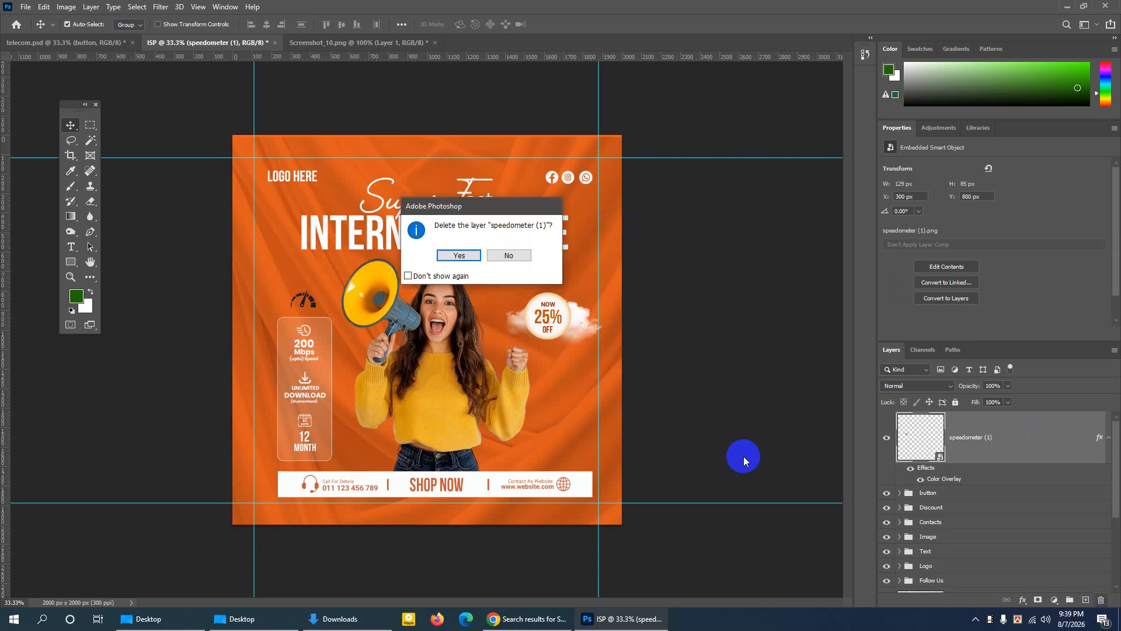
pyautogui.click(509, 258)
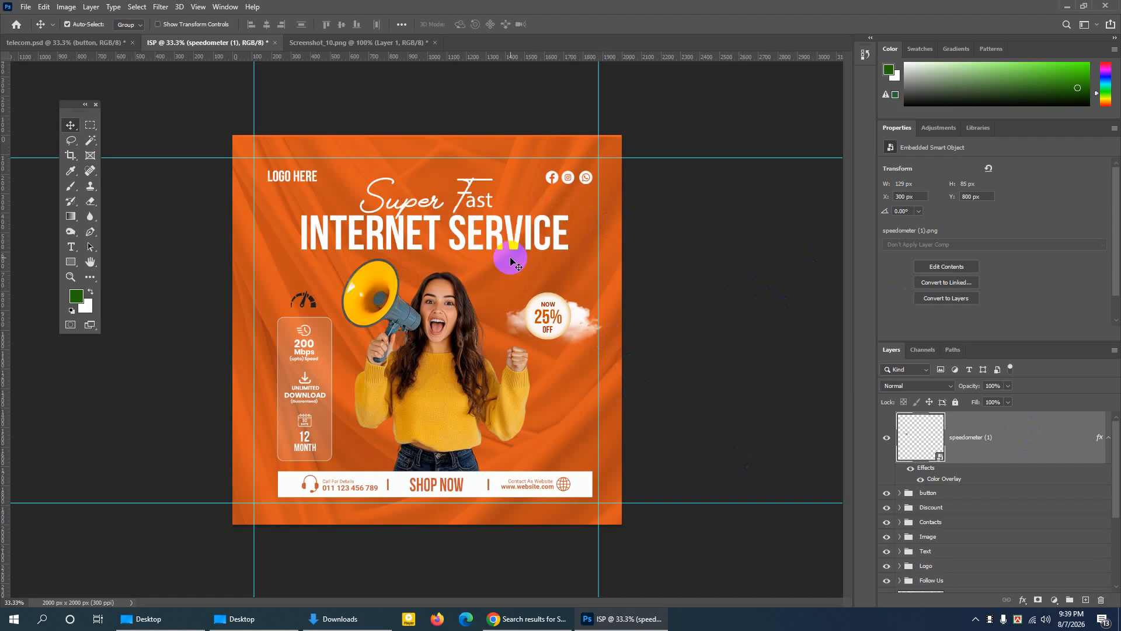
pyautogui.click(887, 438)
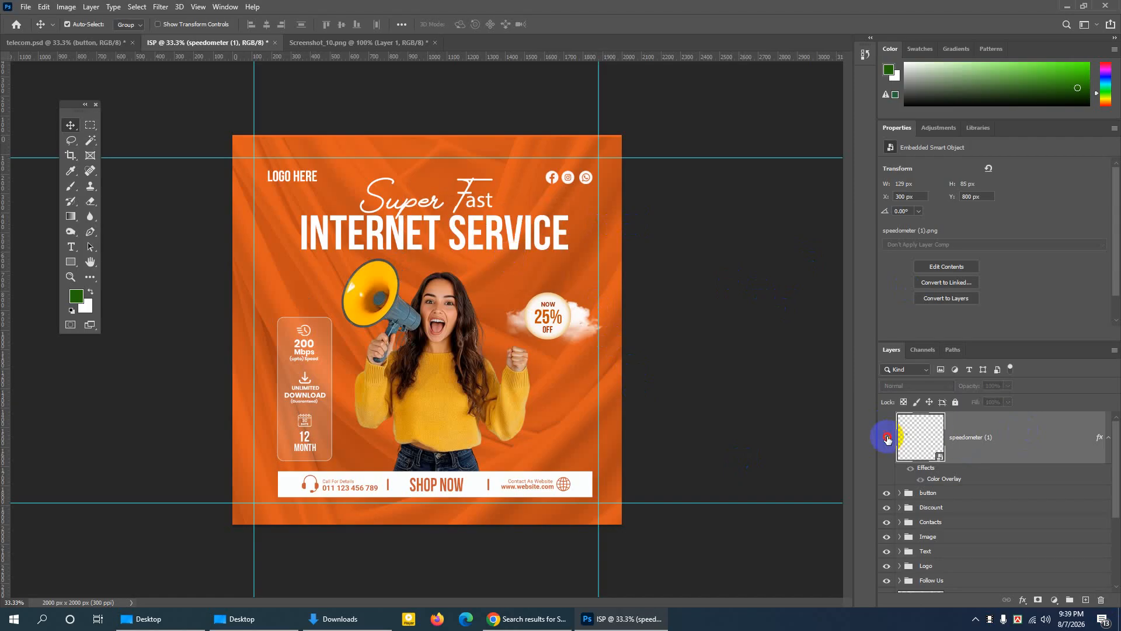
# Delete the speedometer (1) layer and hide the guides on the ISP canvas.
pyautogui.click(887, 437)
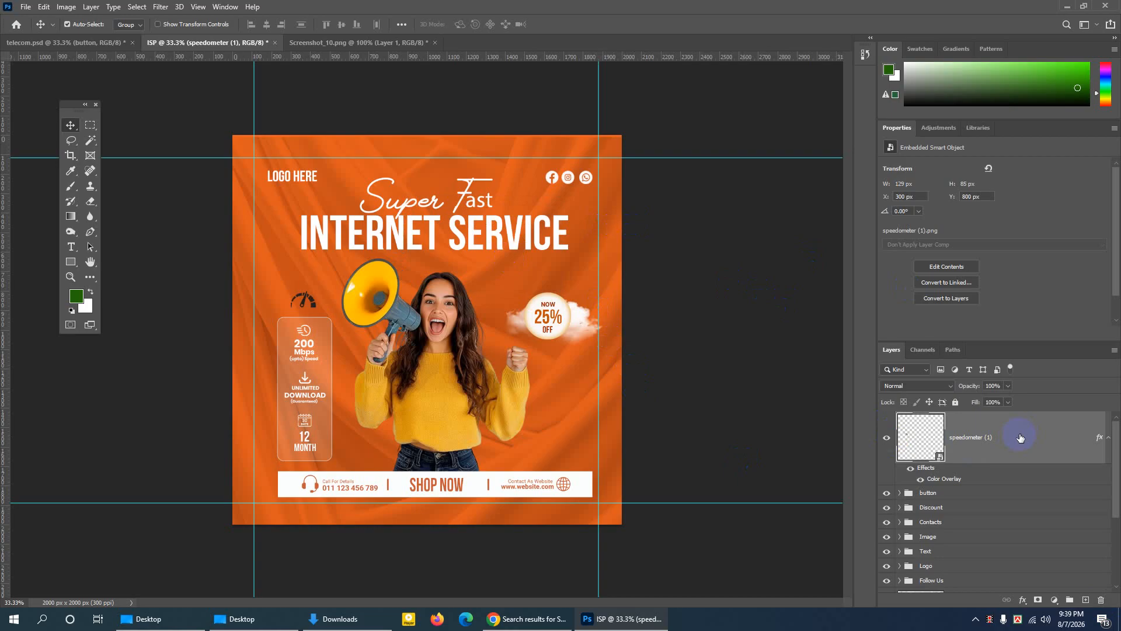
pyautogui.click(1102, 600)
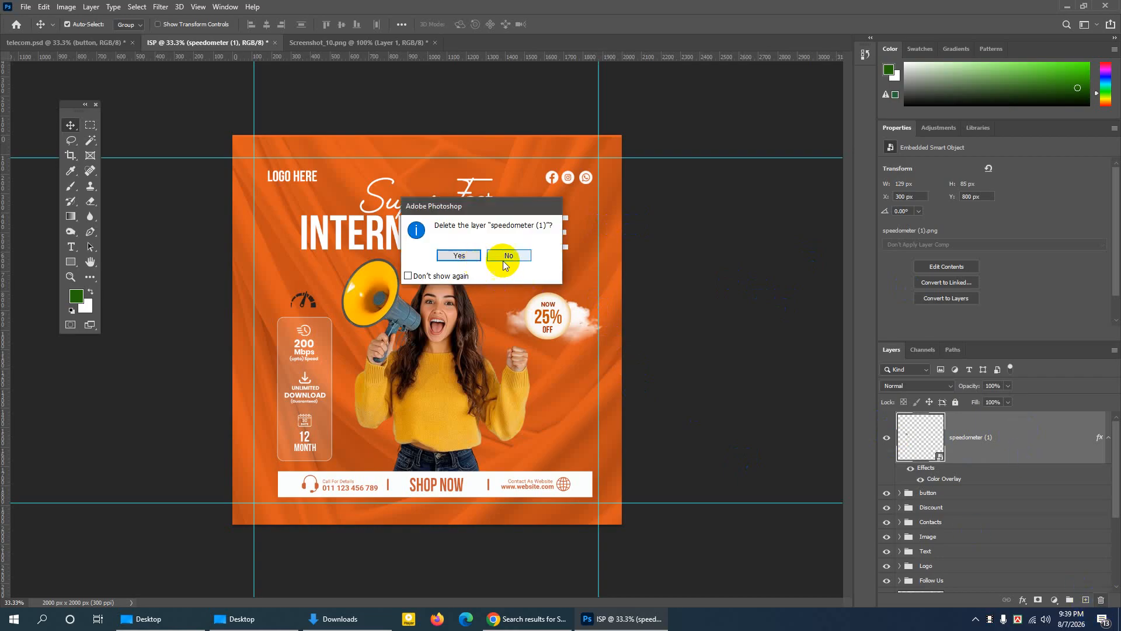
pyautogui.click(460, 256)
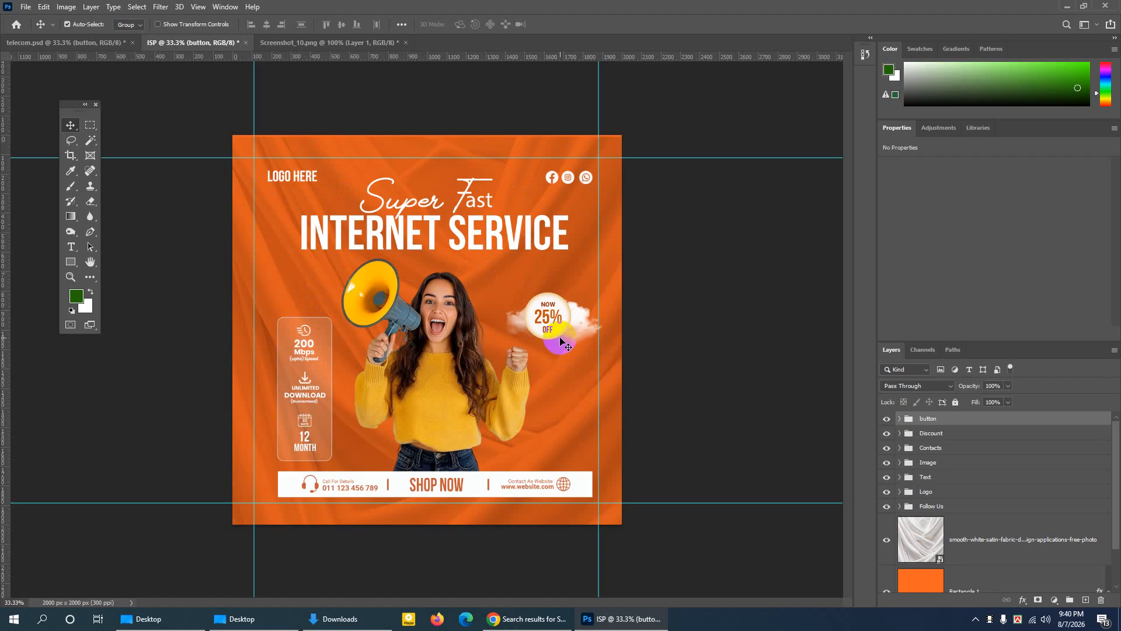
pyautogui.hotkey('ctrl', ';')
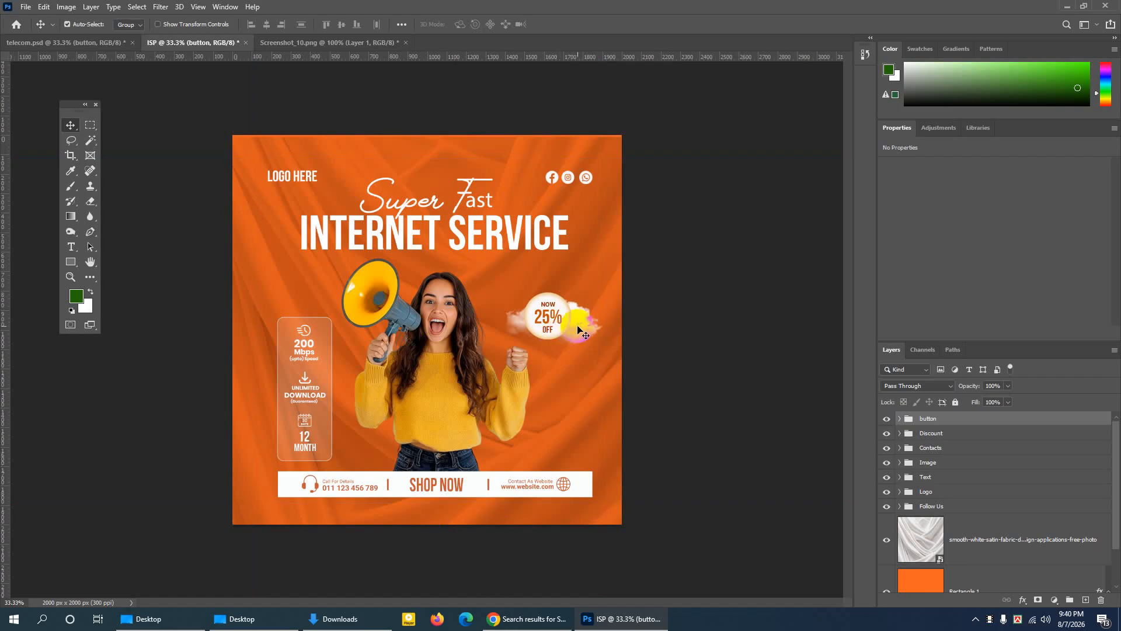
pyautogui.click(578, 330)
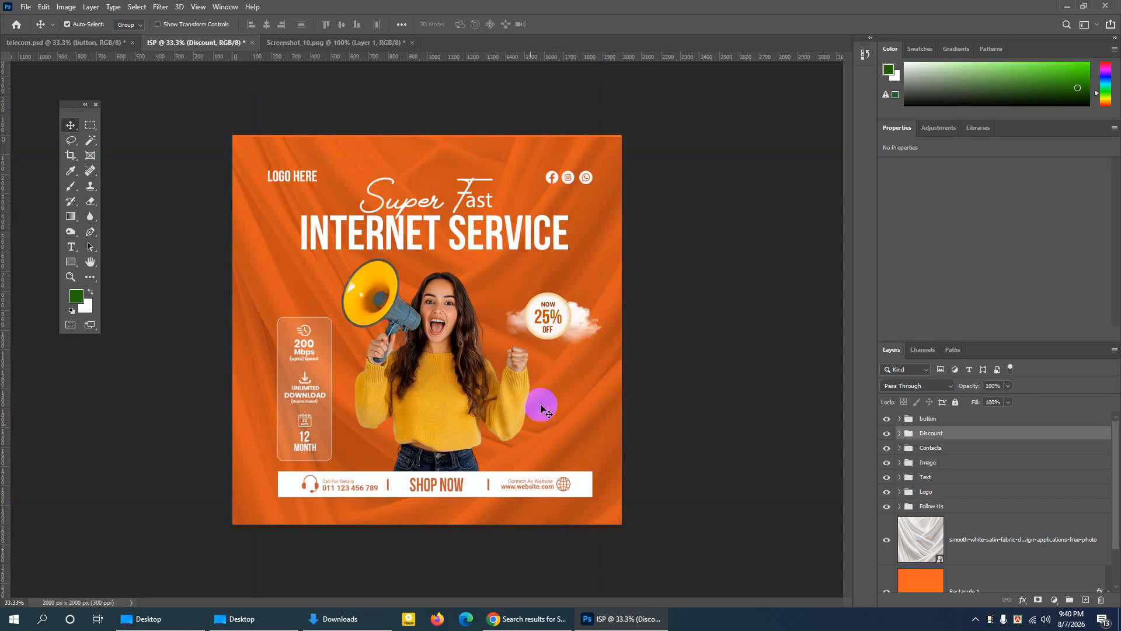
# Switch to Chrome, search Google for "png egg" in a new tab and open the PNGEgg website.
pyautogui.click(500, 616)
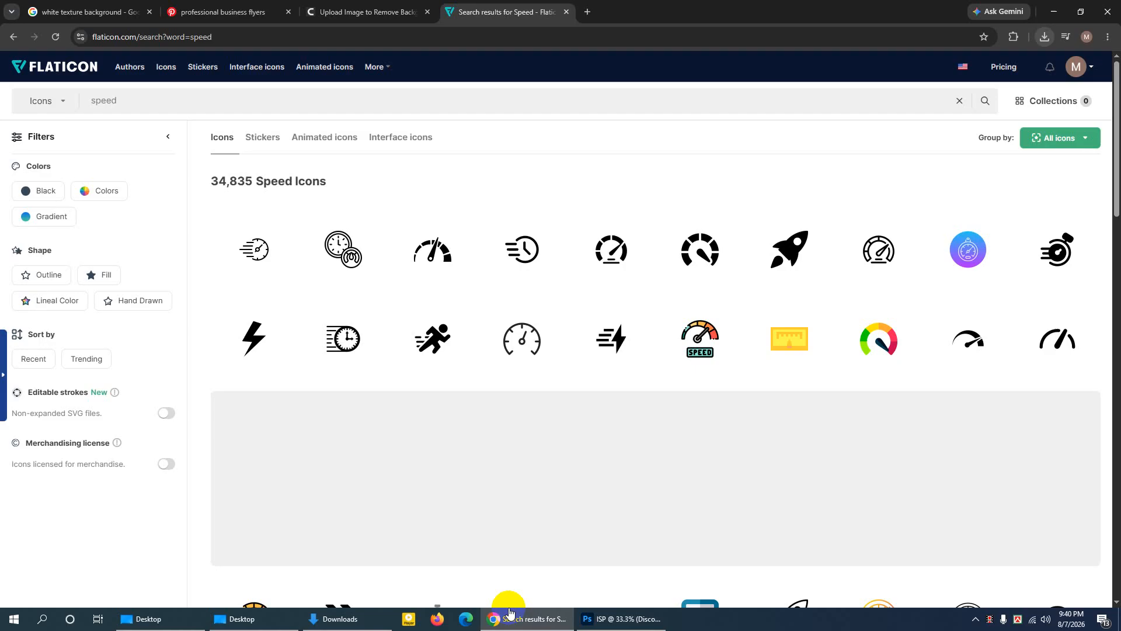
pyautogui.click(587, 12)
pyautogui.click(407, 218)
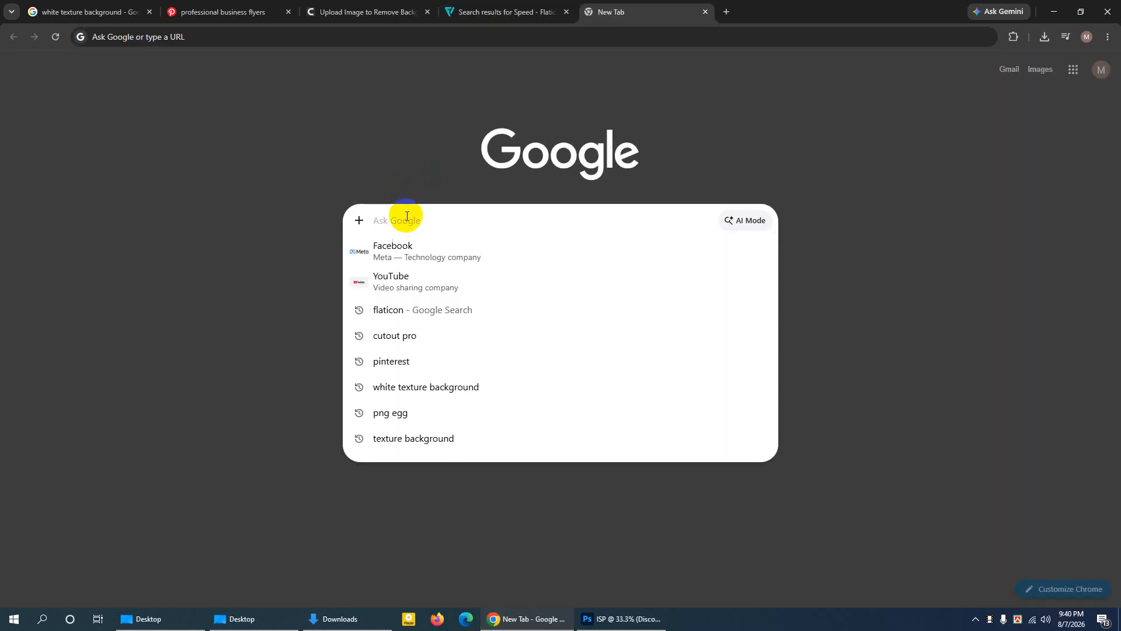
pyautogui.write('png egg')
pyautogui.press('Return')
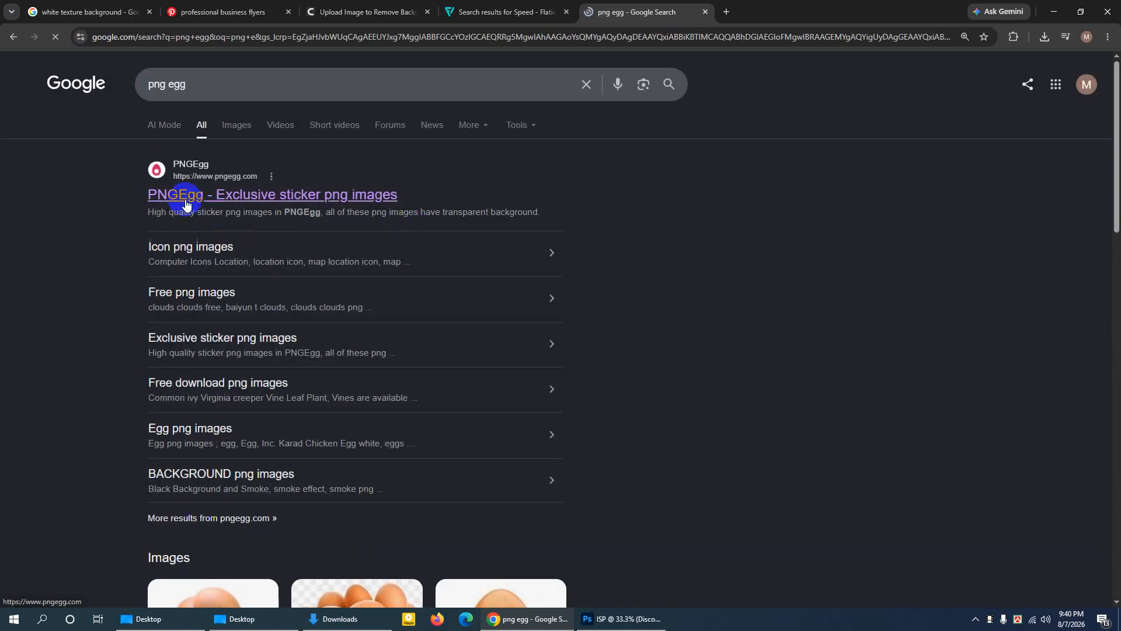
pyautogui.click(184, 198)
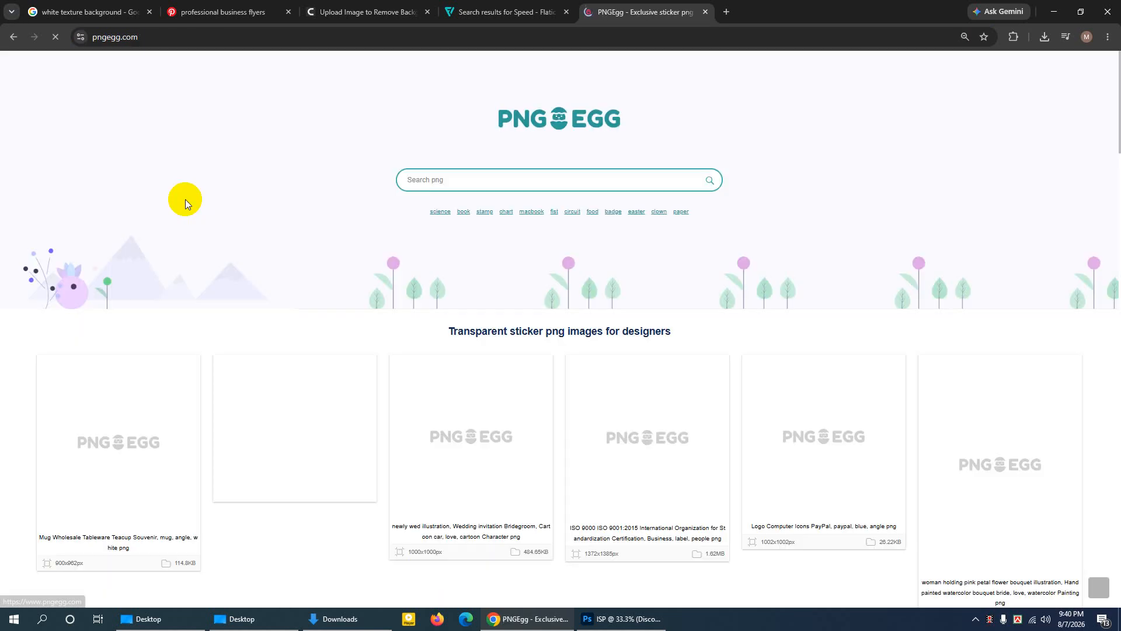
# Search PNGEgg for "cloud" images.
pyautogui.click(428, 179)
pyautogui.write('co')
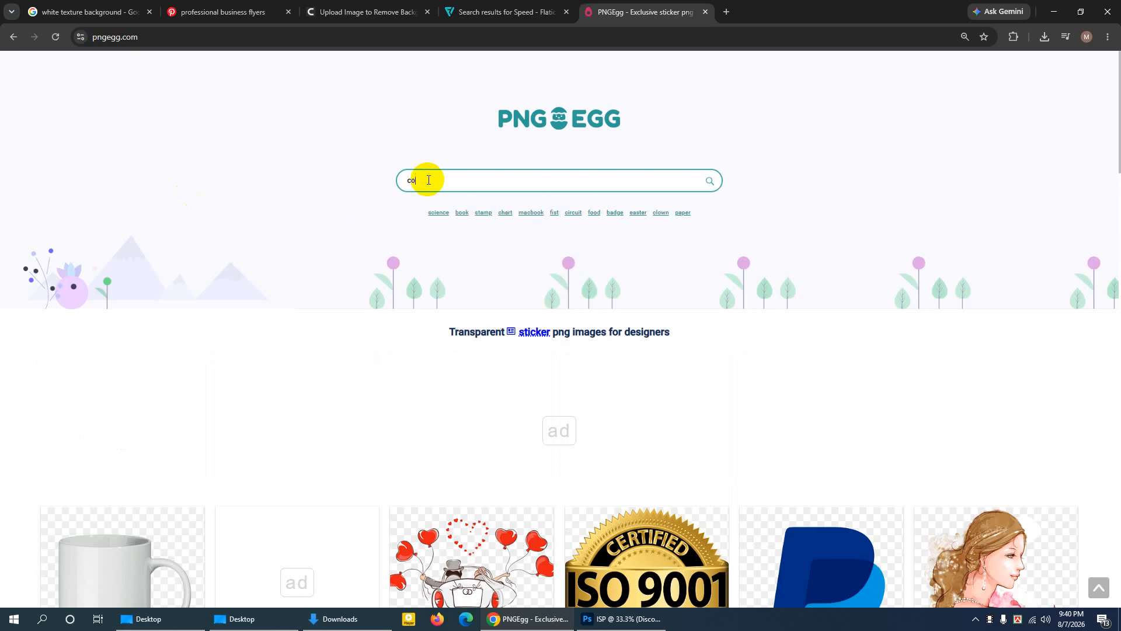
pyautogui.press('BackSpace')
pyautogui.write('lo')
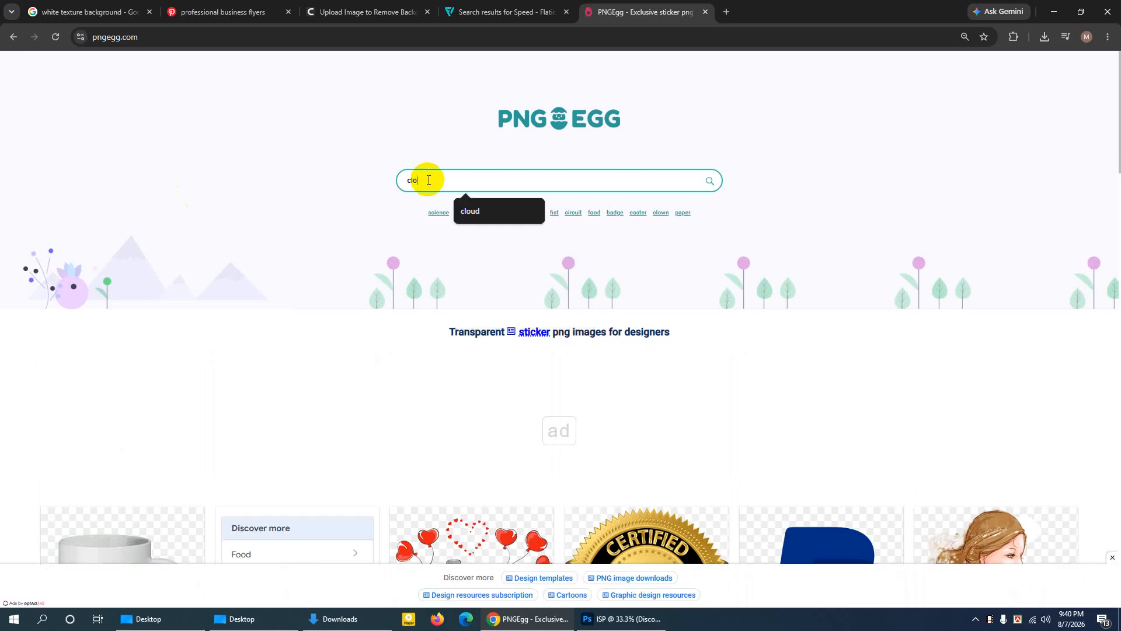
pyautogui.write('ud')
pyautogui.press('Return')
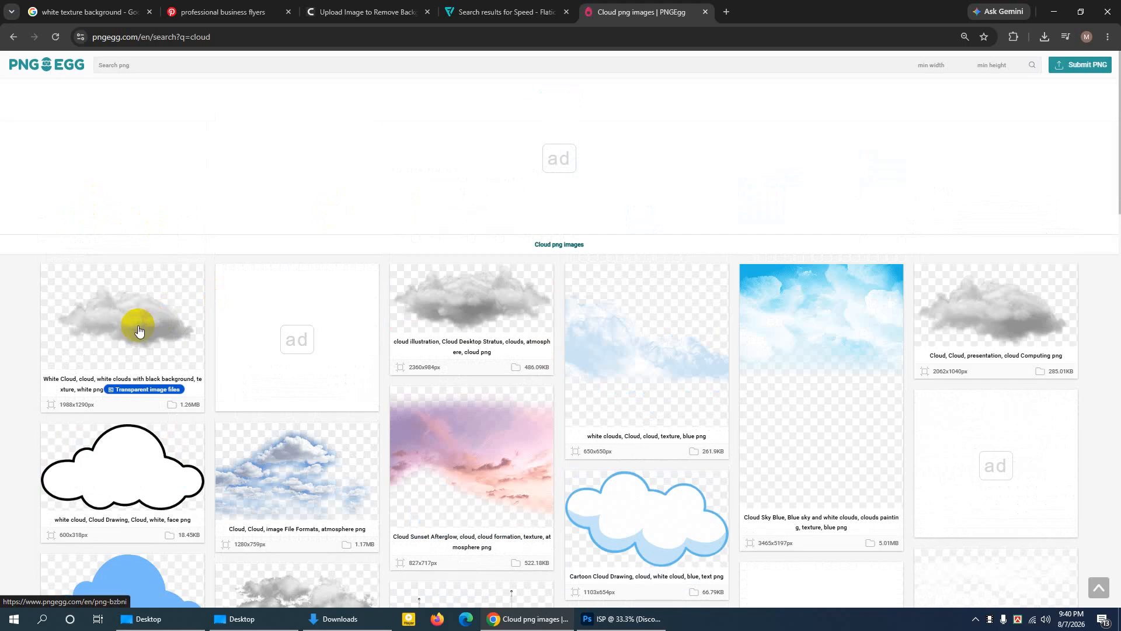
# Download the 1988x1290px White Cloud PNG from its PNGEgg page.
pyautogui.click(138, 330)
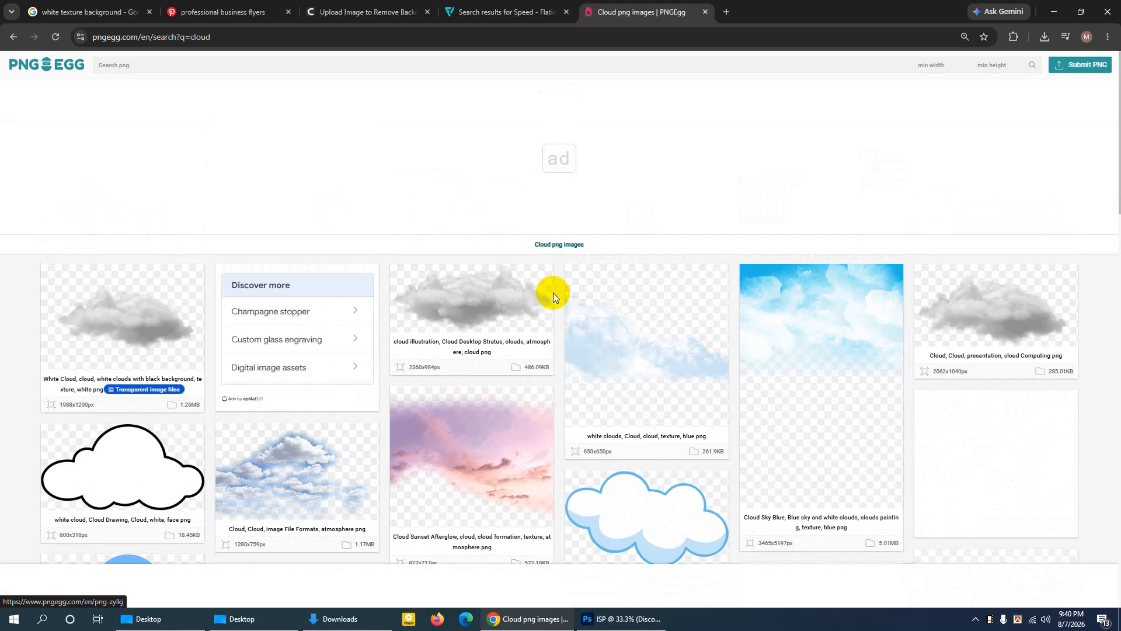
pyautogui.scroll(-4, 508, 321)
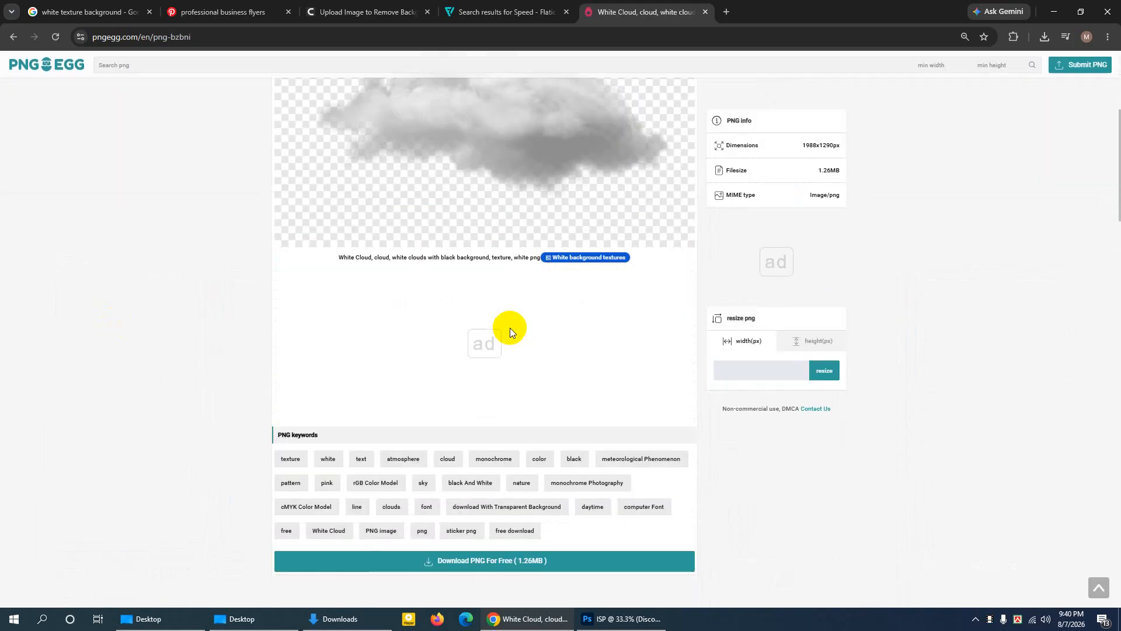
pyautogui.click(474, 560)
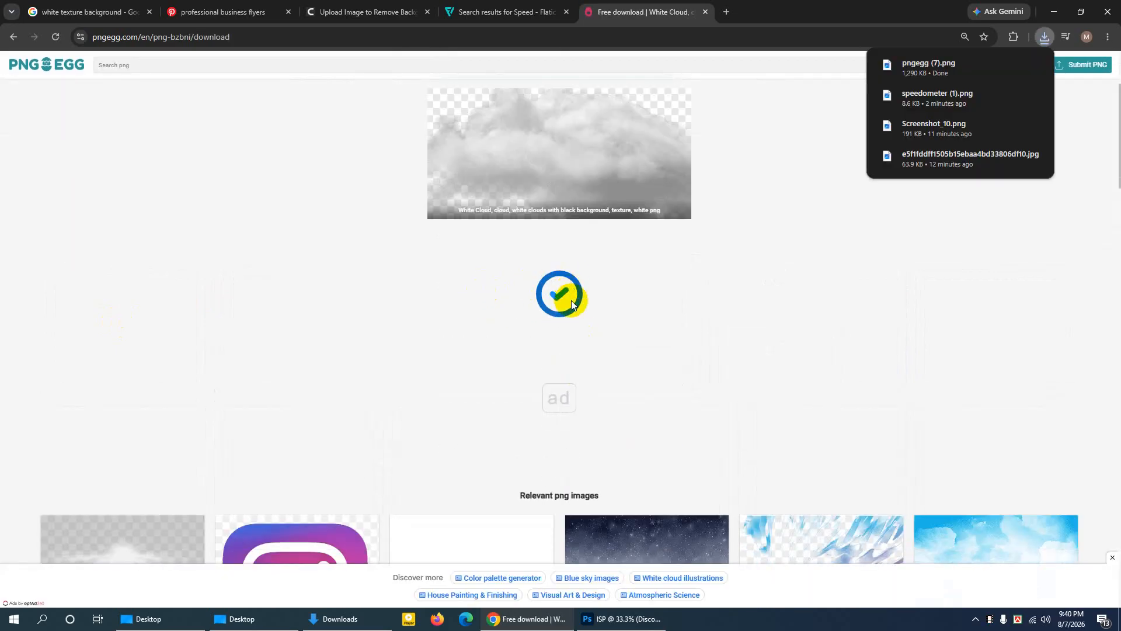
# Place pngegg (7).png from Downloads into the ISP design, scaled to about 5.73% and positioned beneath the 25% OFF badge.
pyautogui.moveTo(973, 67)
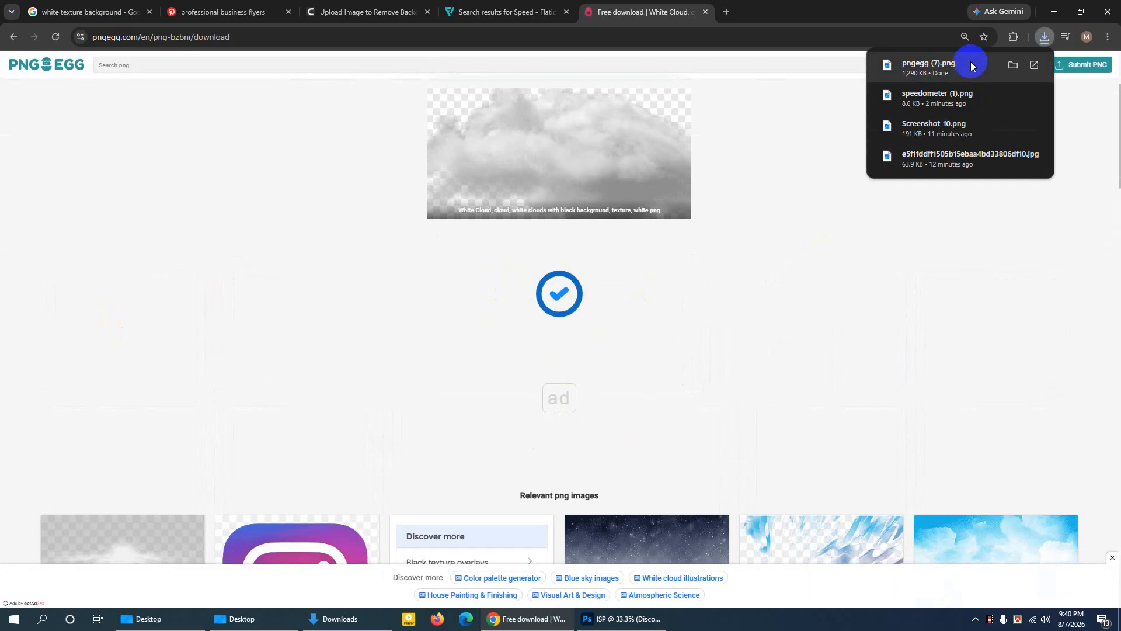
pyautogui.click(1013, 66)
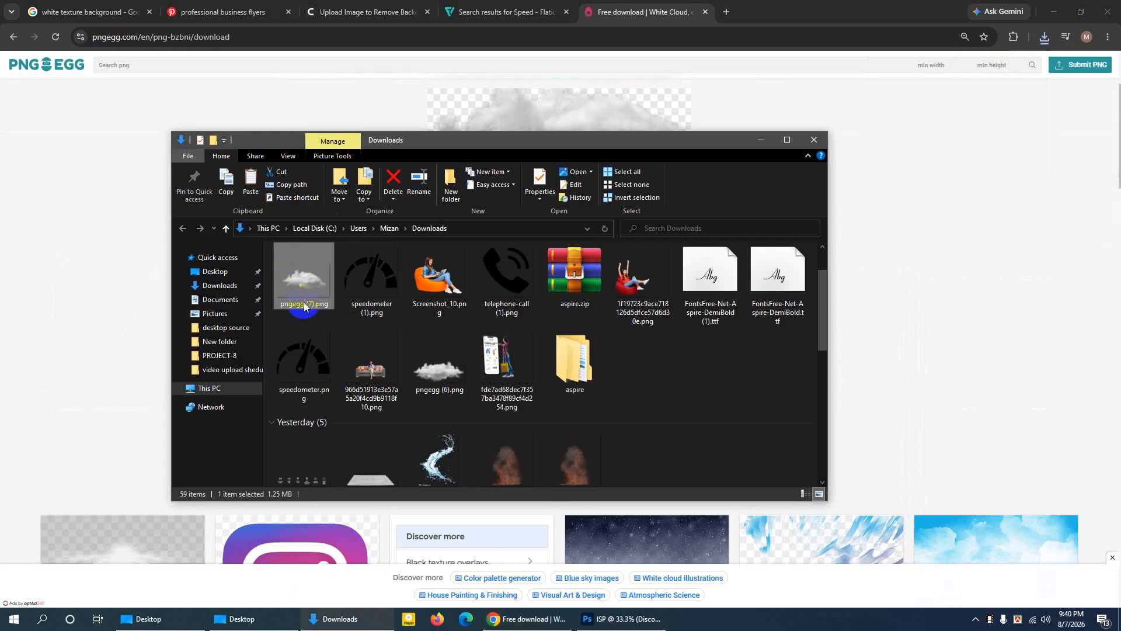
pyautogui.moveTo(300, 286); pyautogui.dragTo(450, 290)
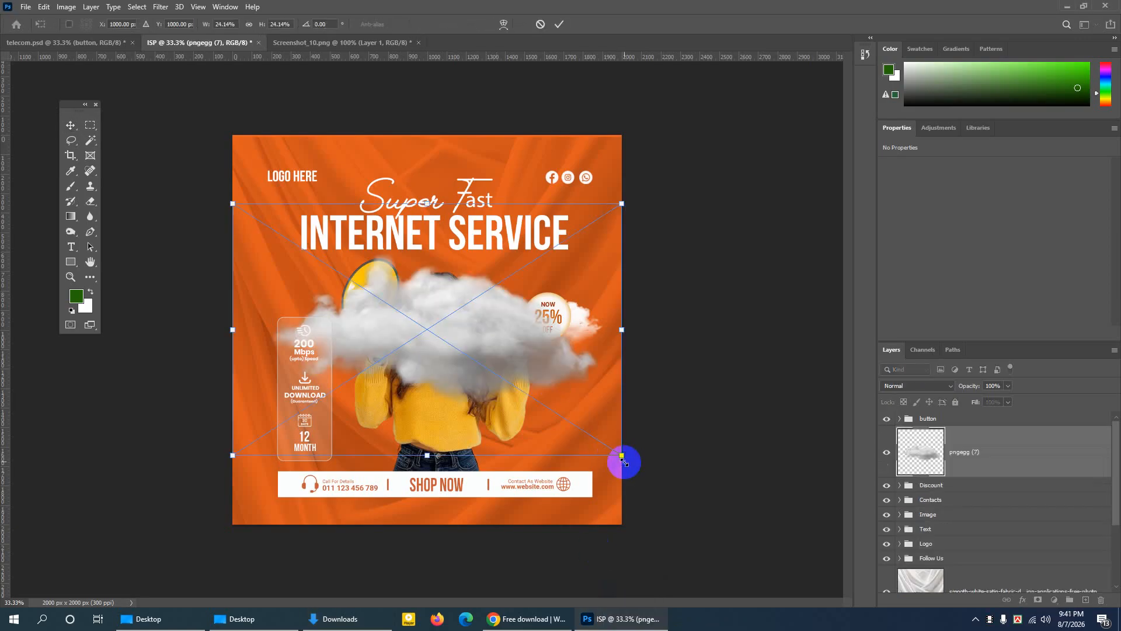
pyautogui.moveTo(612, 450); pyautogui.dragTo(322, 272)
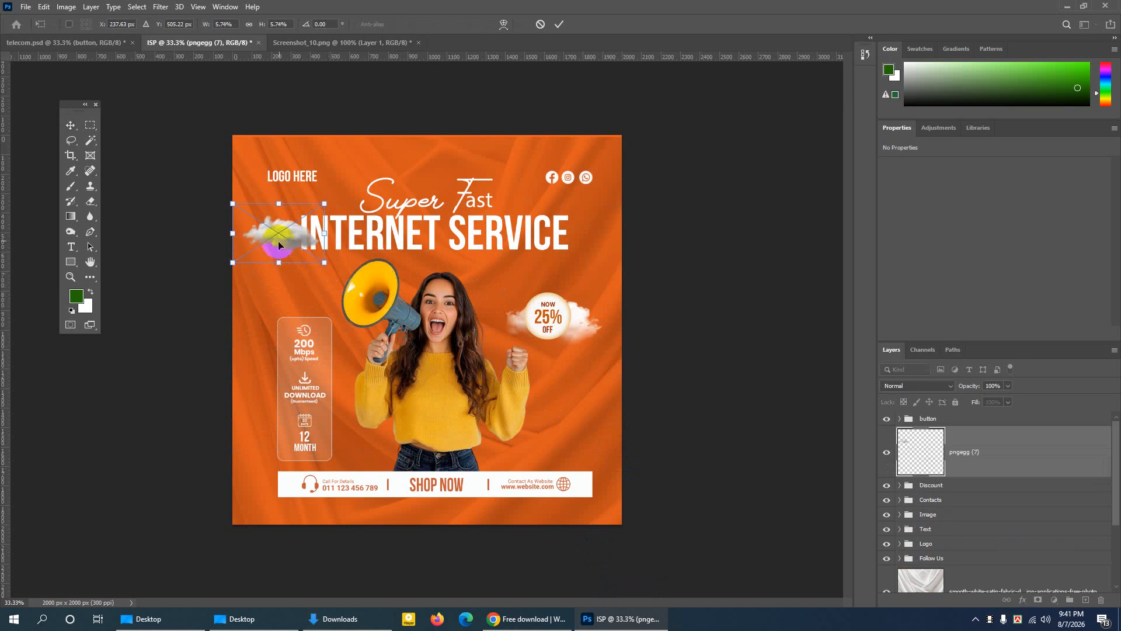
pyautogui.moveTo(286, 236); pyautogui.dragTo(560, 402)
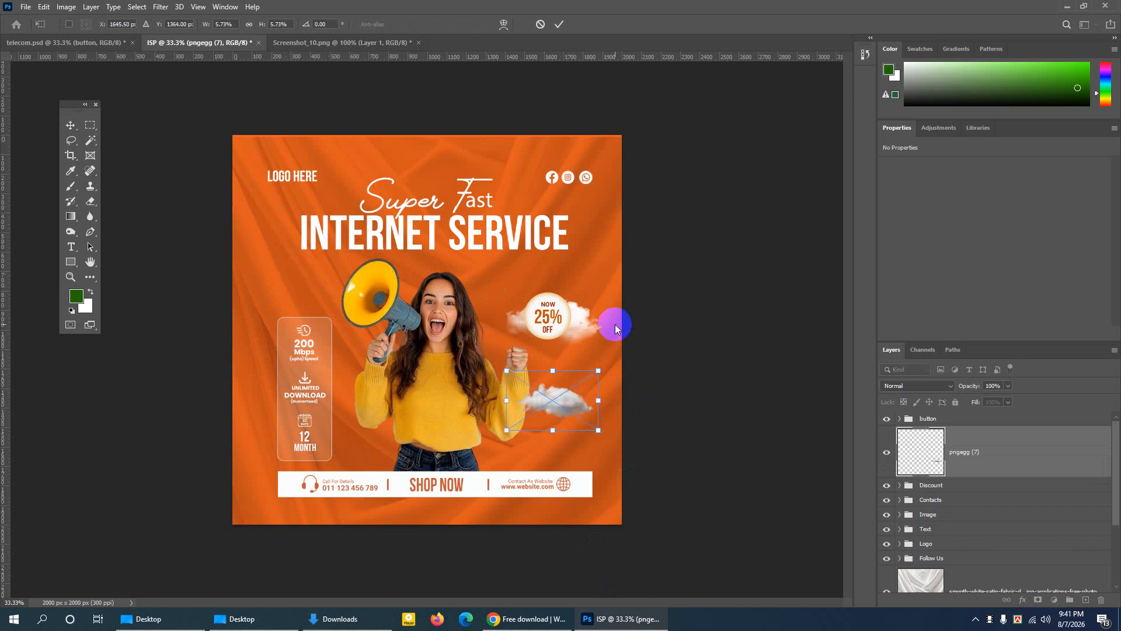
pyautogui.click(560, 25)
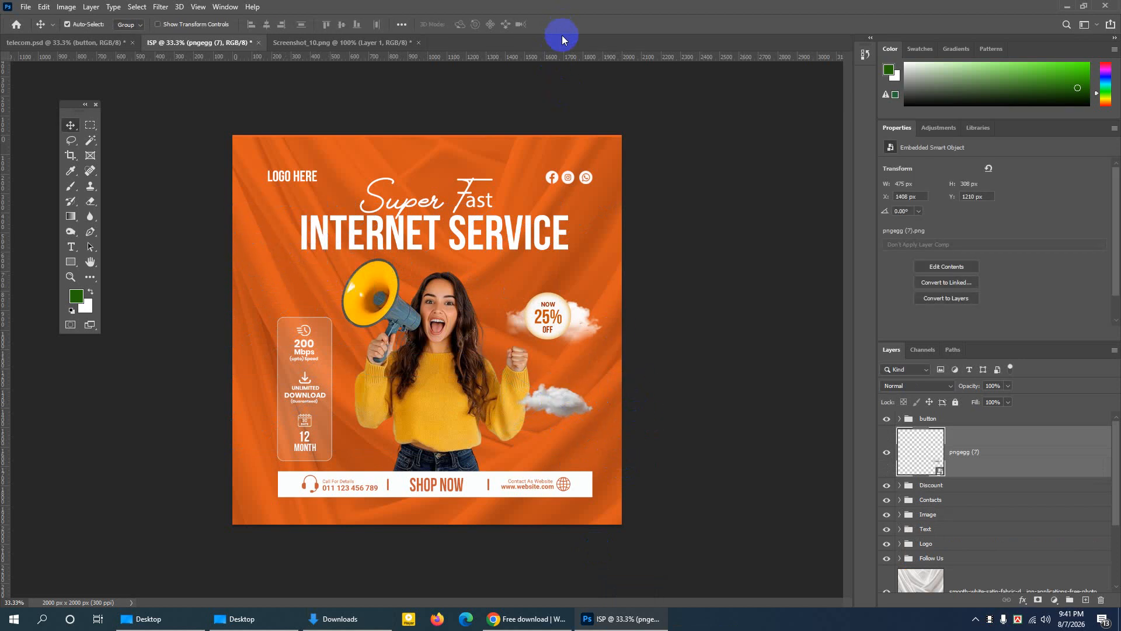
# Set Auto-Select to Layer and select the discount badge's circle, toggling its visibility to identify it.
pyautogui.hotkey('ctrl', '+')
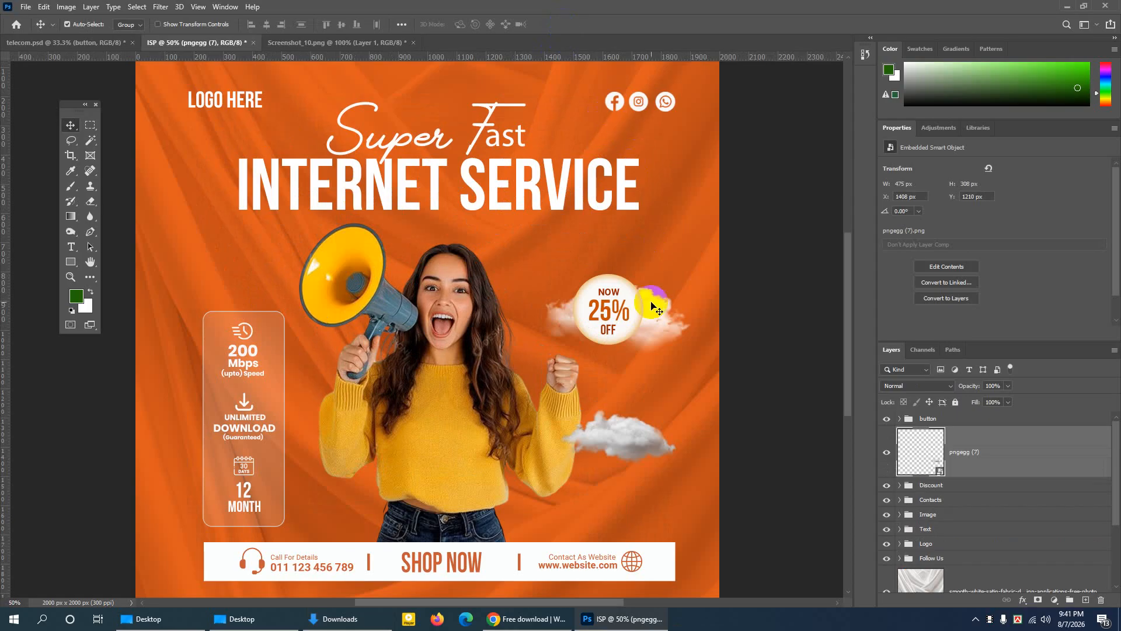
pyautogui.click(630, 292)
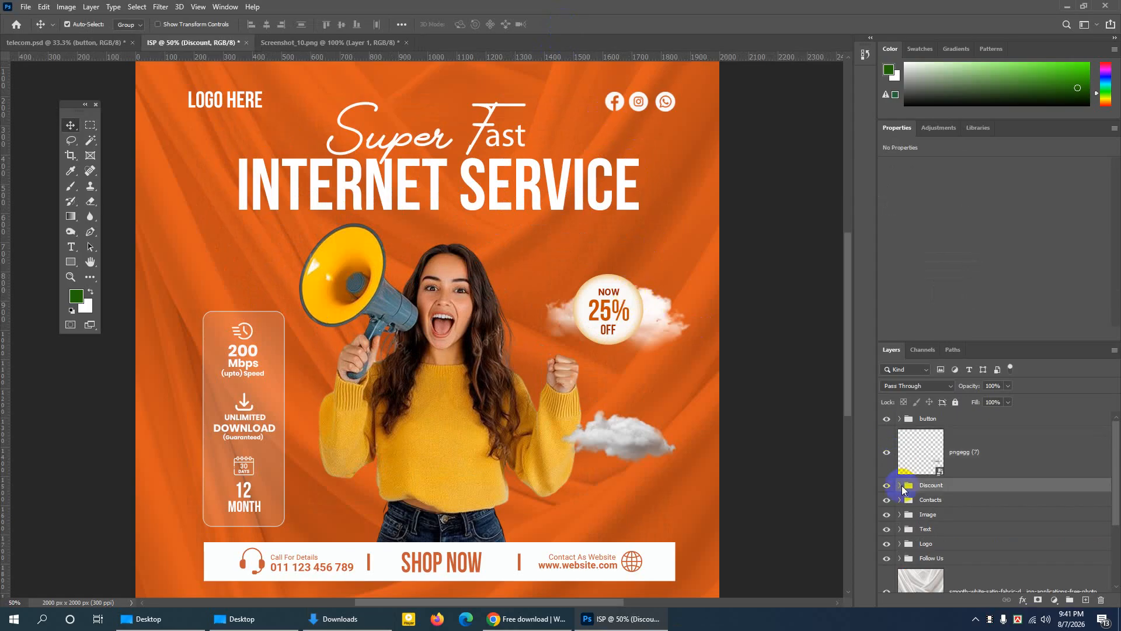
pyautogui.click(130, 24)
pyautogui.click(125, 40)
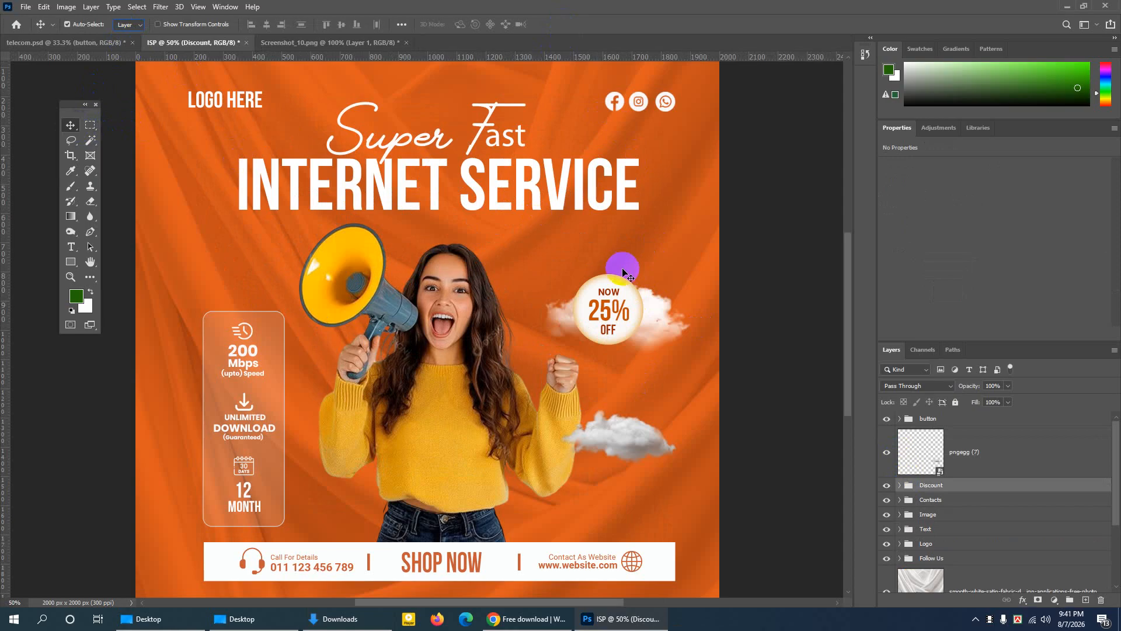
pyautogui.click(610, 279)
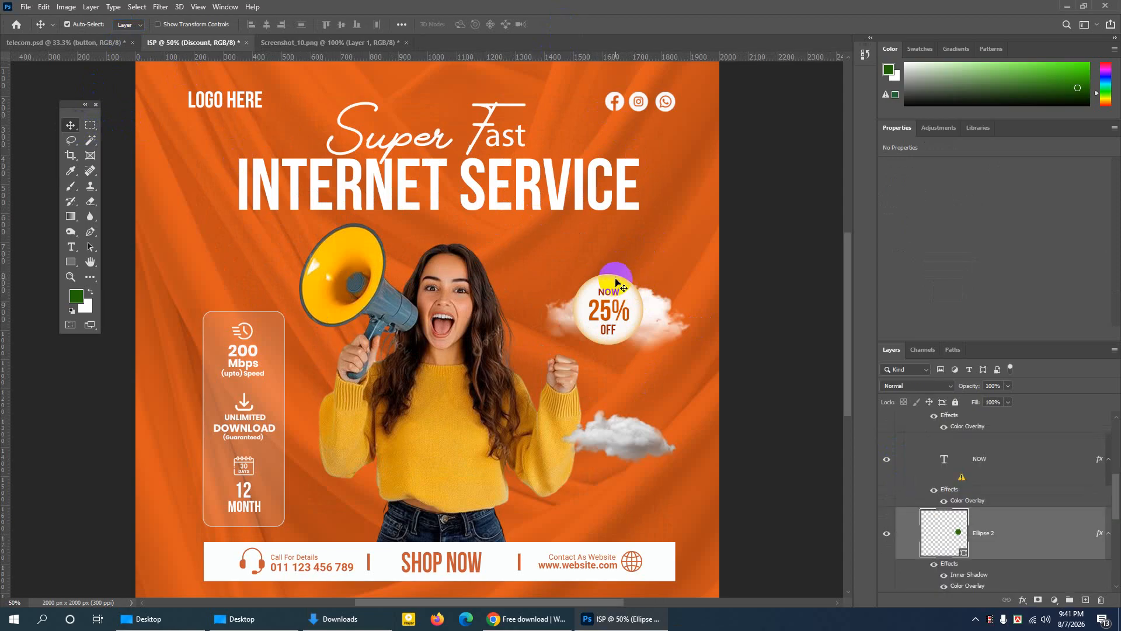
pyautogui.click(886, 534)
pyautogui.click(886, 533)
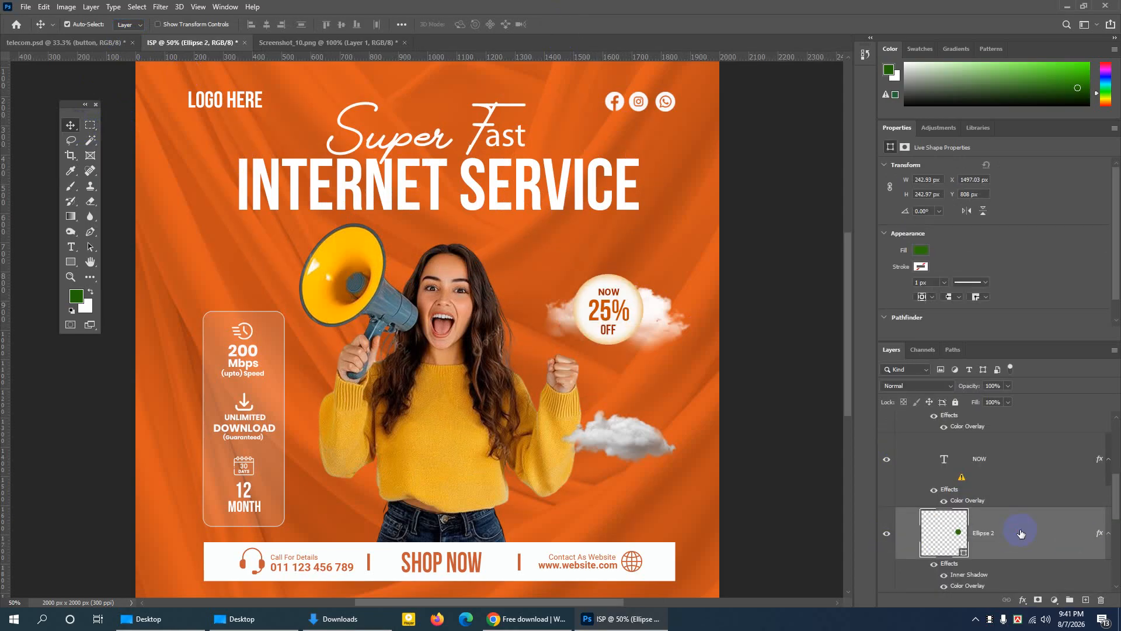
# Increase the Inner Shadow size on the discount badge's Ellipse 2 layer to 59 px.
pyautogui.doubleClick(1020, 533)
pyautogui.moveTo(570, 123); pyautogui.dragTo(853, 151)
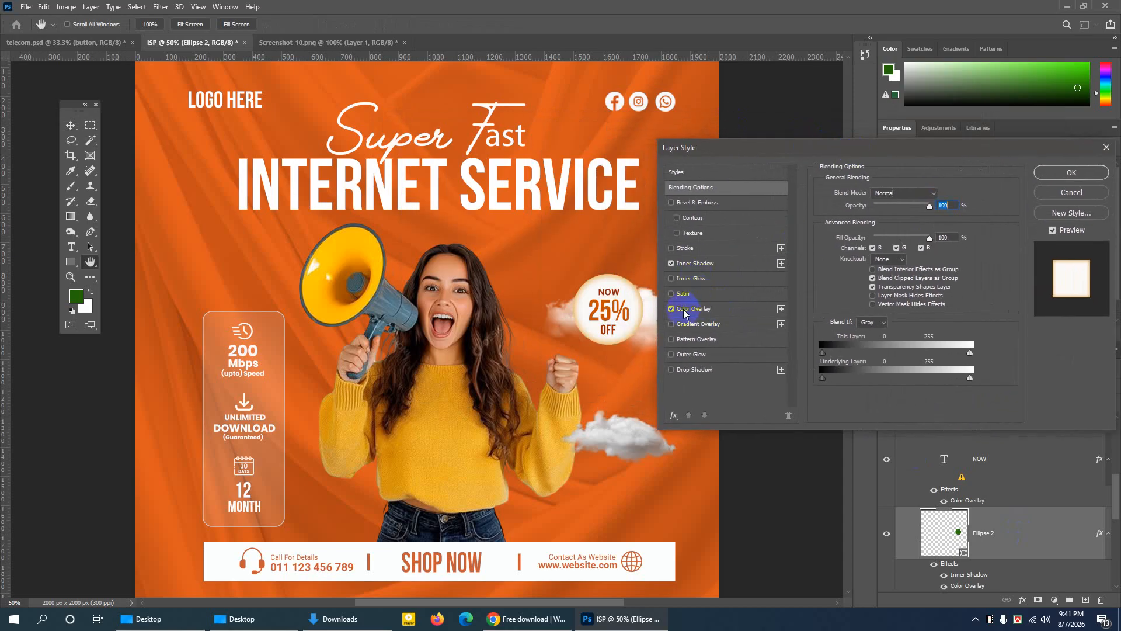
pyautogui.click(692, 264)
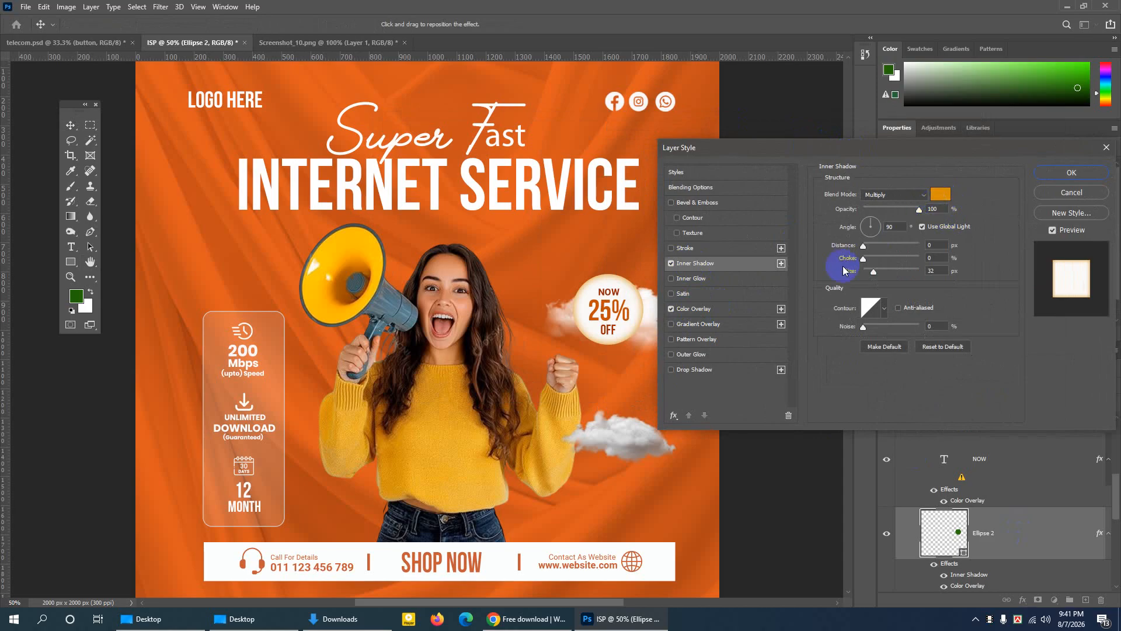
pyautogui.moveTo(874, 272)
pyautogui.mouseDown()
pyautogui.moveTo(885, 270)
pyautogui.moveTo(880, 284)
pyautogui.moveTo(864, 269)
pyautogui.moveTo(880, 272)
pyautogui.mouseUp()
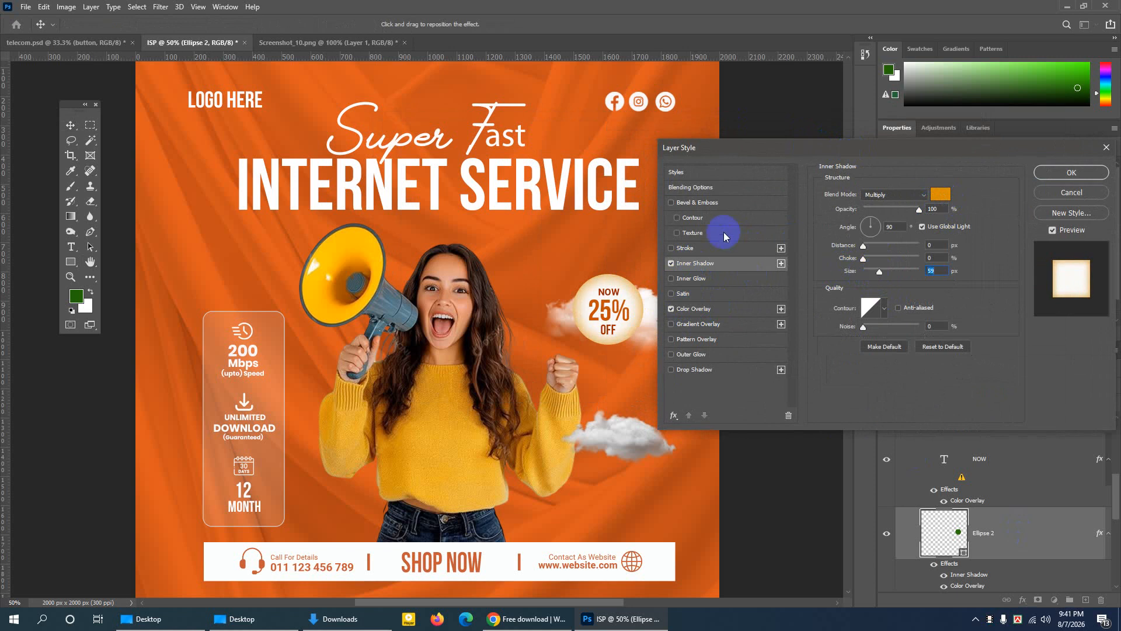
# Try an Inner Glow of about 8 px on the discount badge's circle.
pyautogui.click(689, 279)
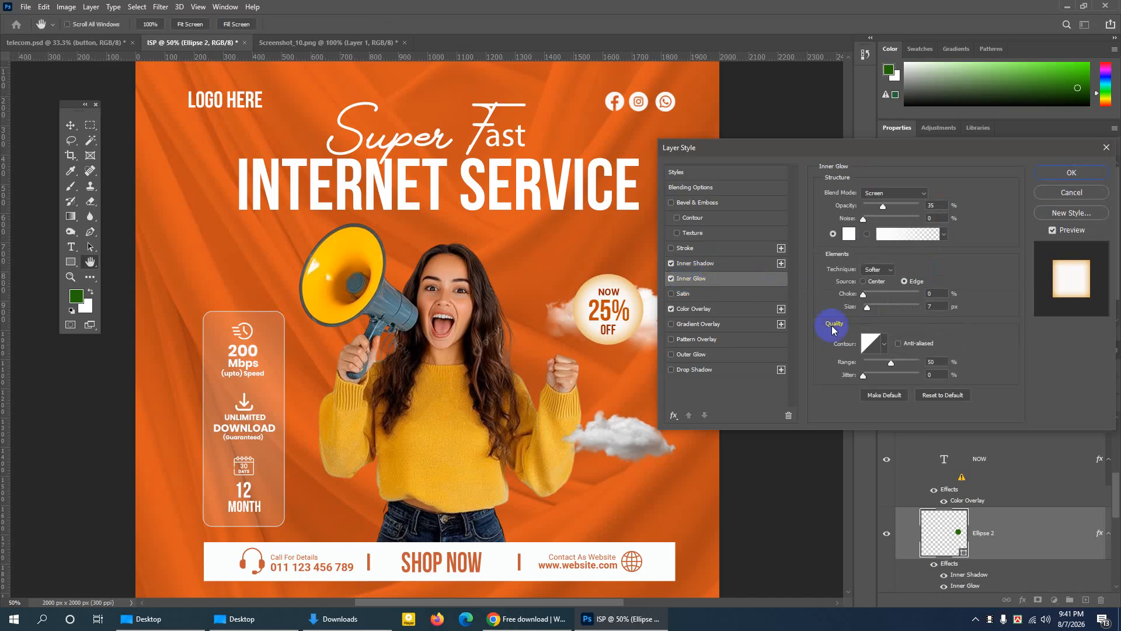
pyautogui.moveTo(868, 307)
pyautogui.mouseDown()
pyautogui.moveTo(887, 305)
pyautogui.moveTo(874, 310)
pyautogui.mouseUp()
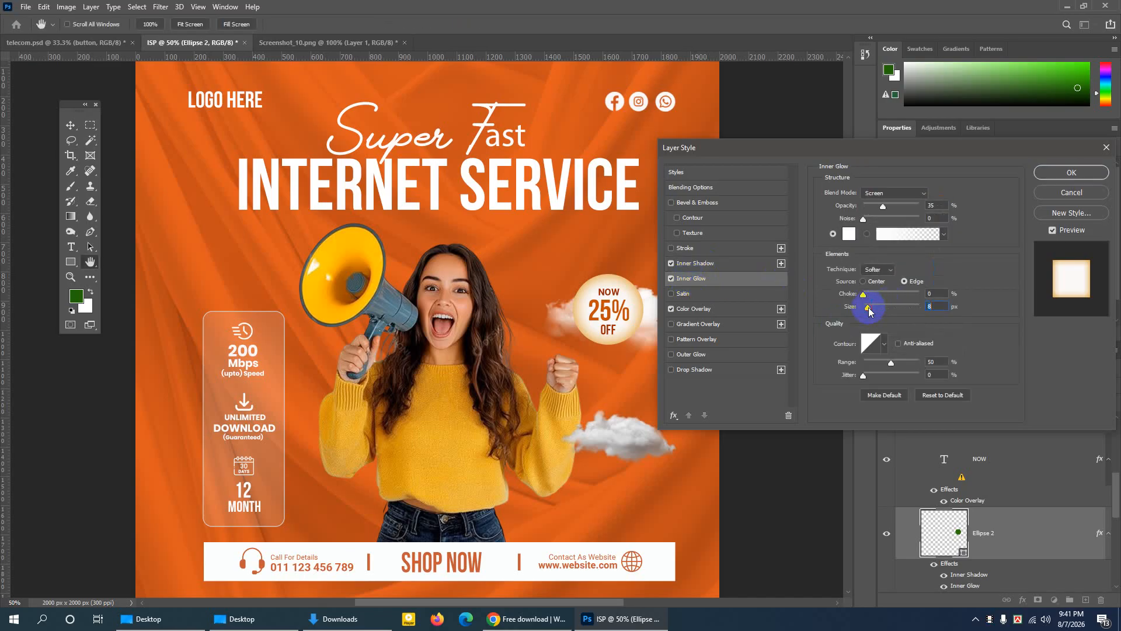
pyautogui.click(672, 280)
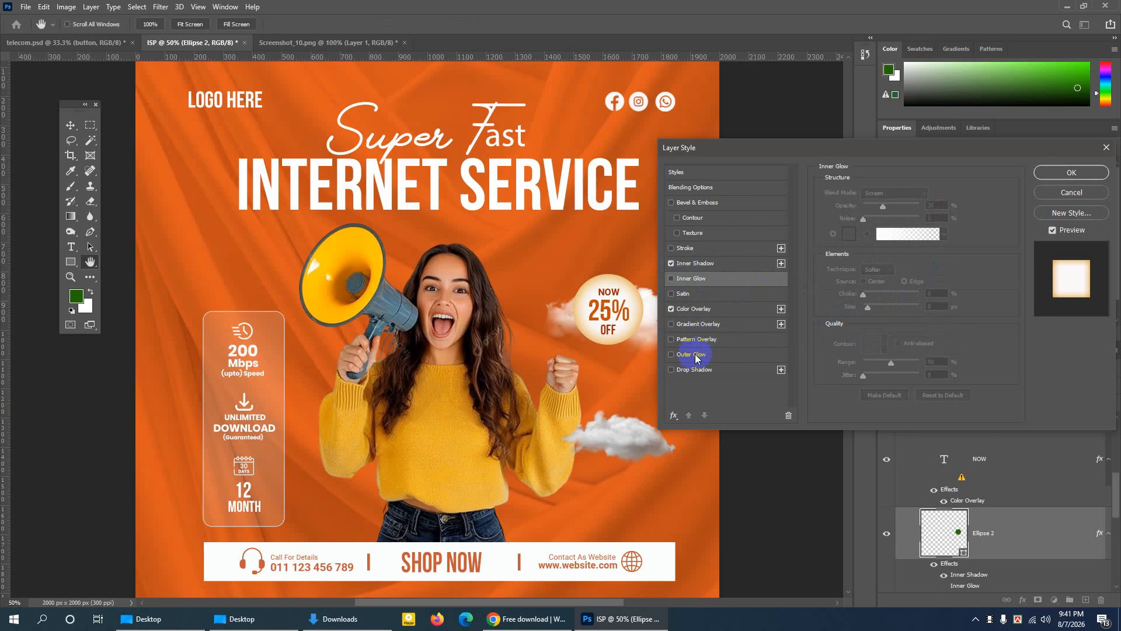
# Add an Outer Glow with a size of about 40 px to the discount badge's circle and apply the layer style.
pyautogui.click(695, 355)
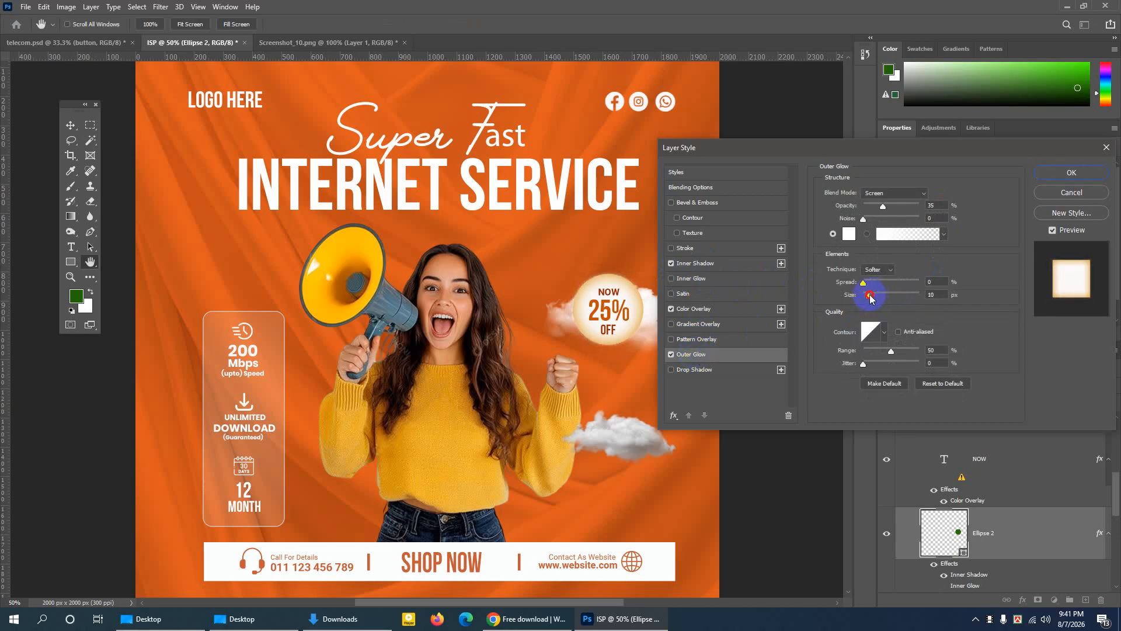
pyautogui.moveTo(871, 297); pyautogui.dragTo(879, 297)
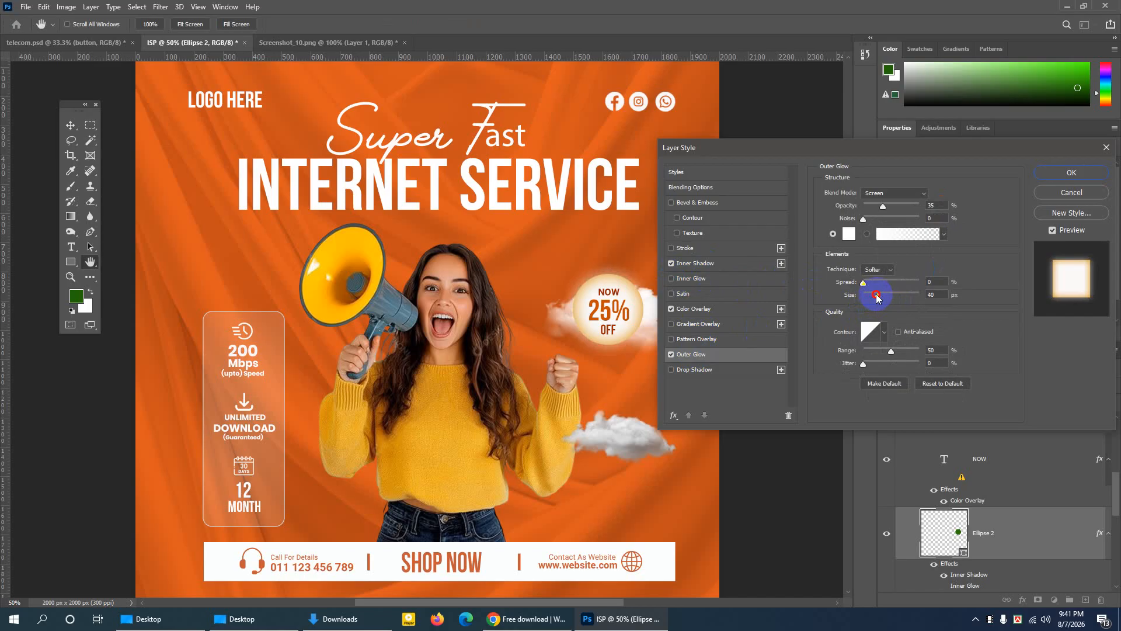
pyautogui.click(1064, 172)
pyautogui.hotkey('ctrl', '-')
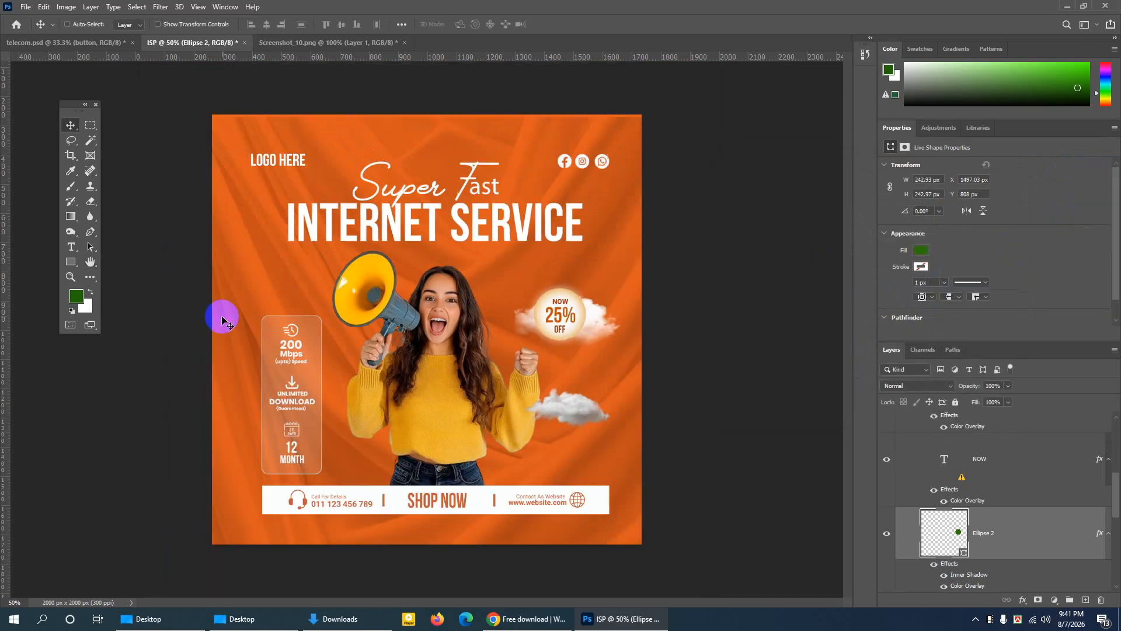